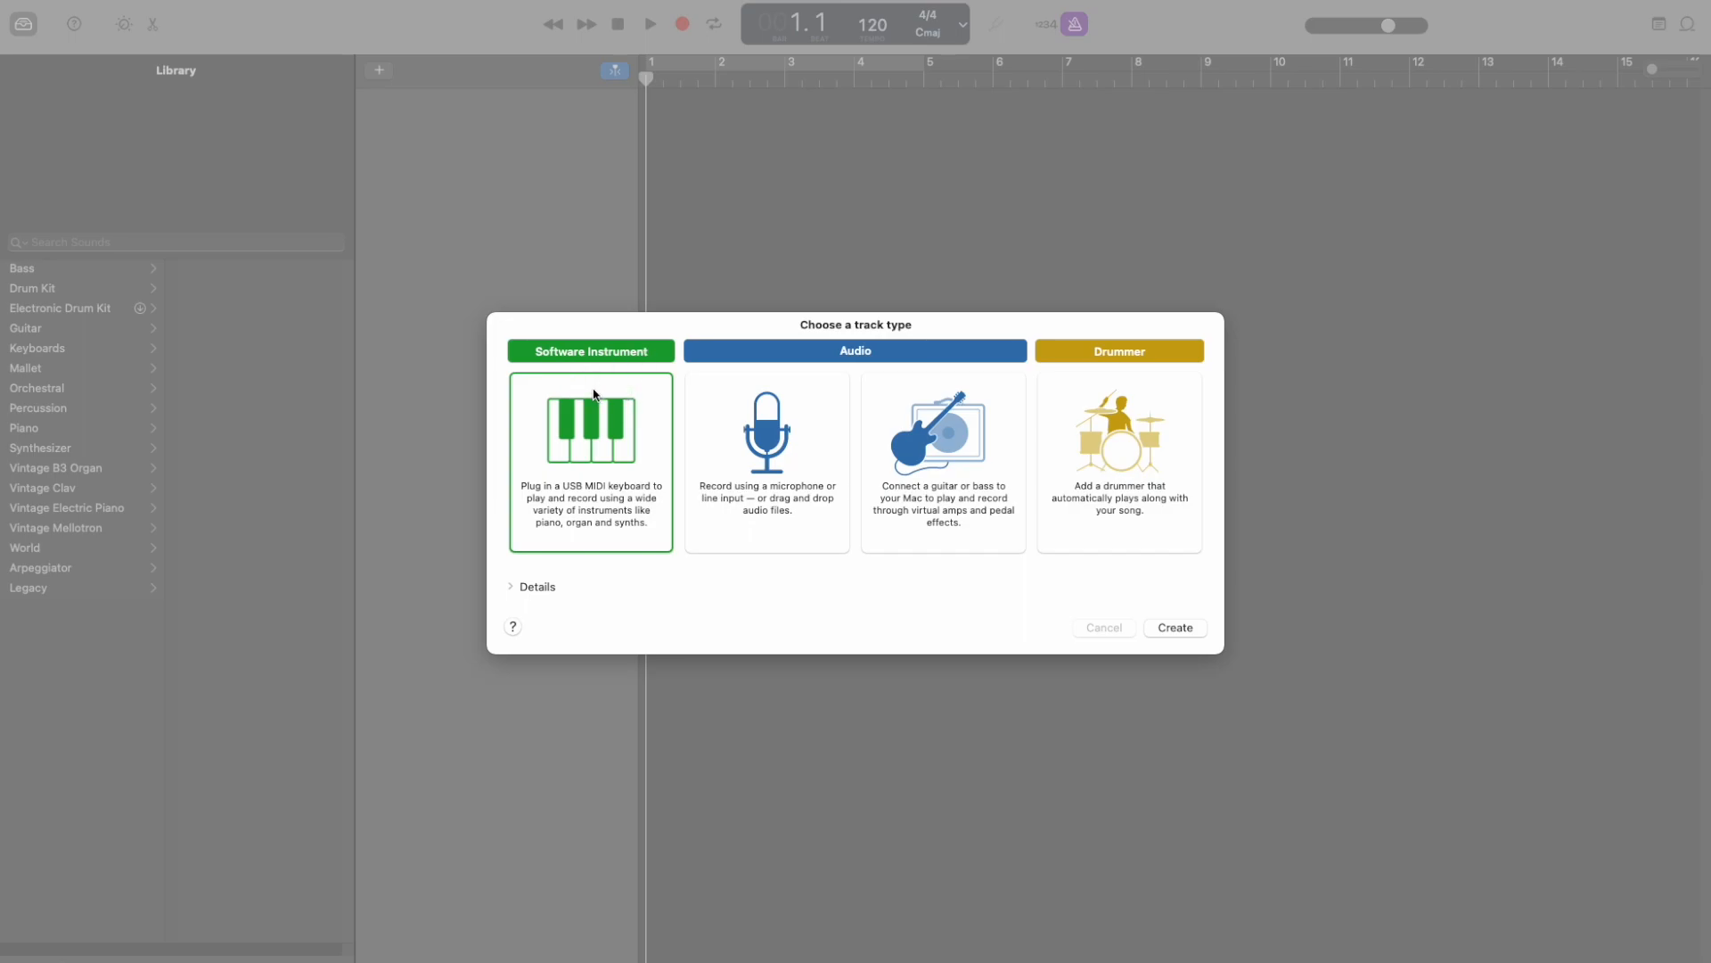
Create a software instrument track and assign it the After Party electronic drum kit
{"action": "left_click", "coordinate": [622, 457]}
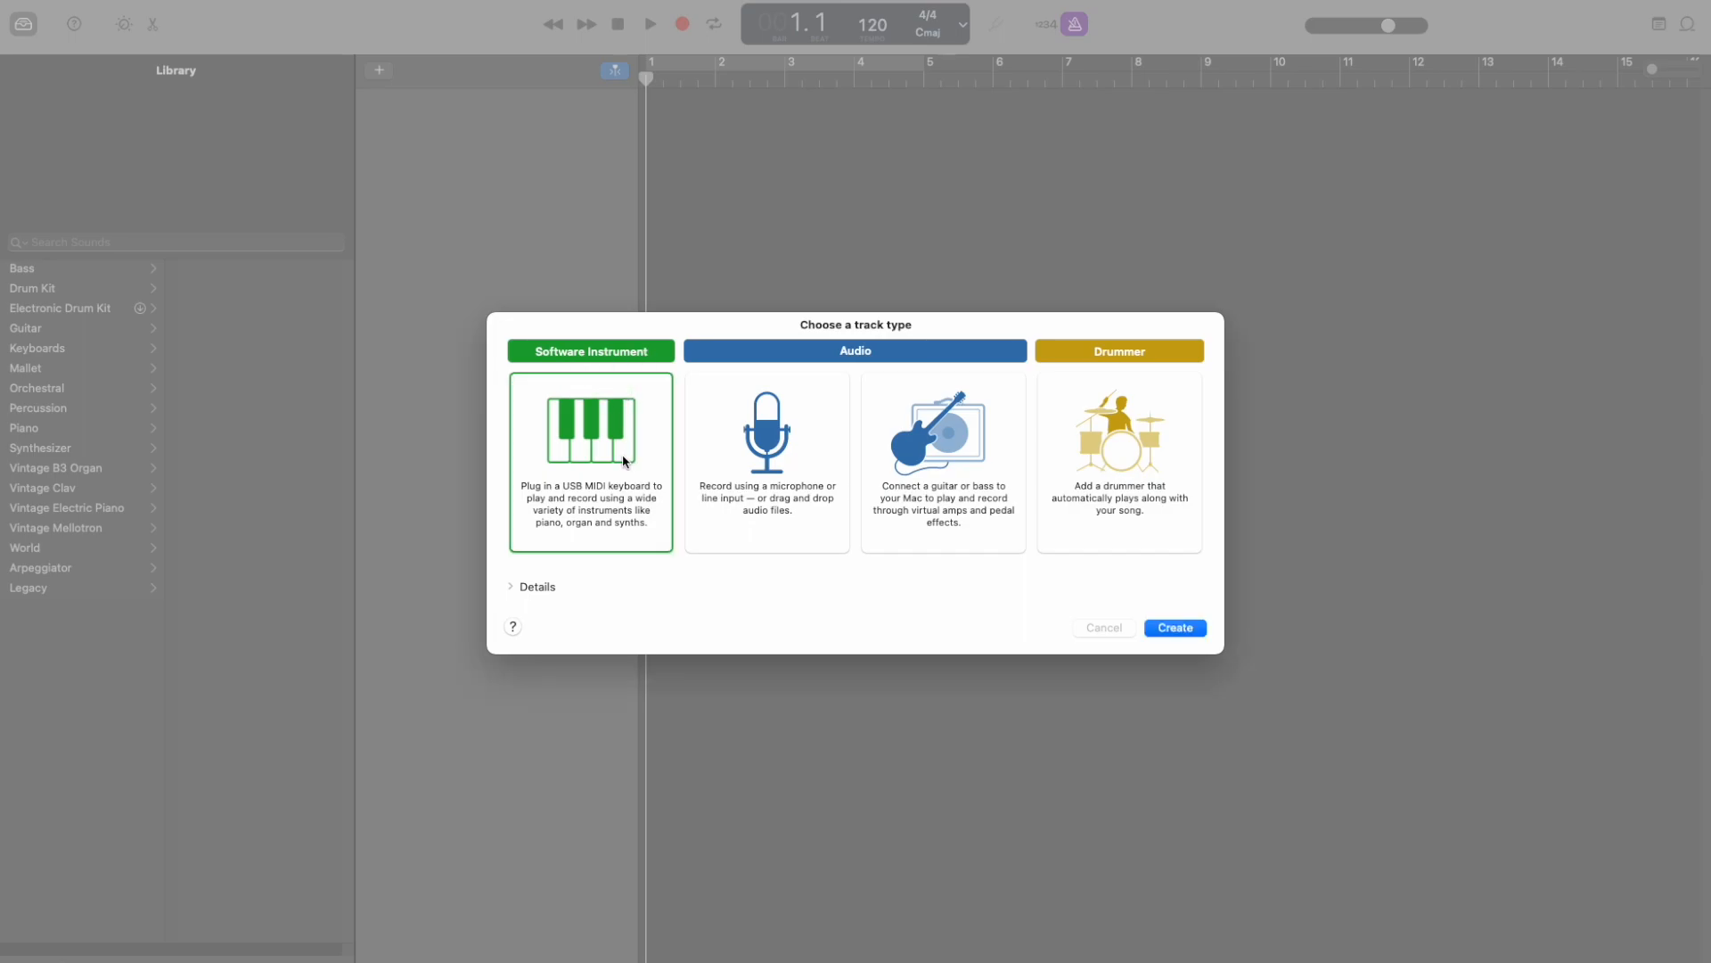
{"action": "left_click", "coordinate": [1178, 631]}
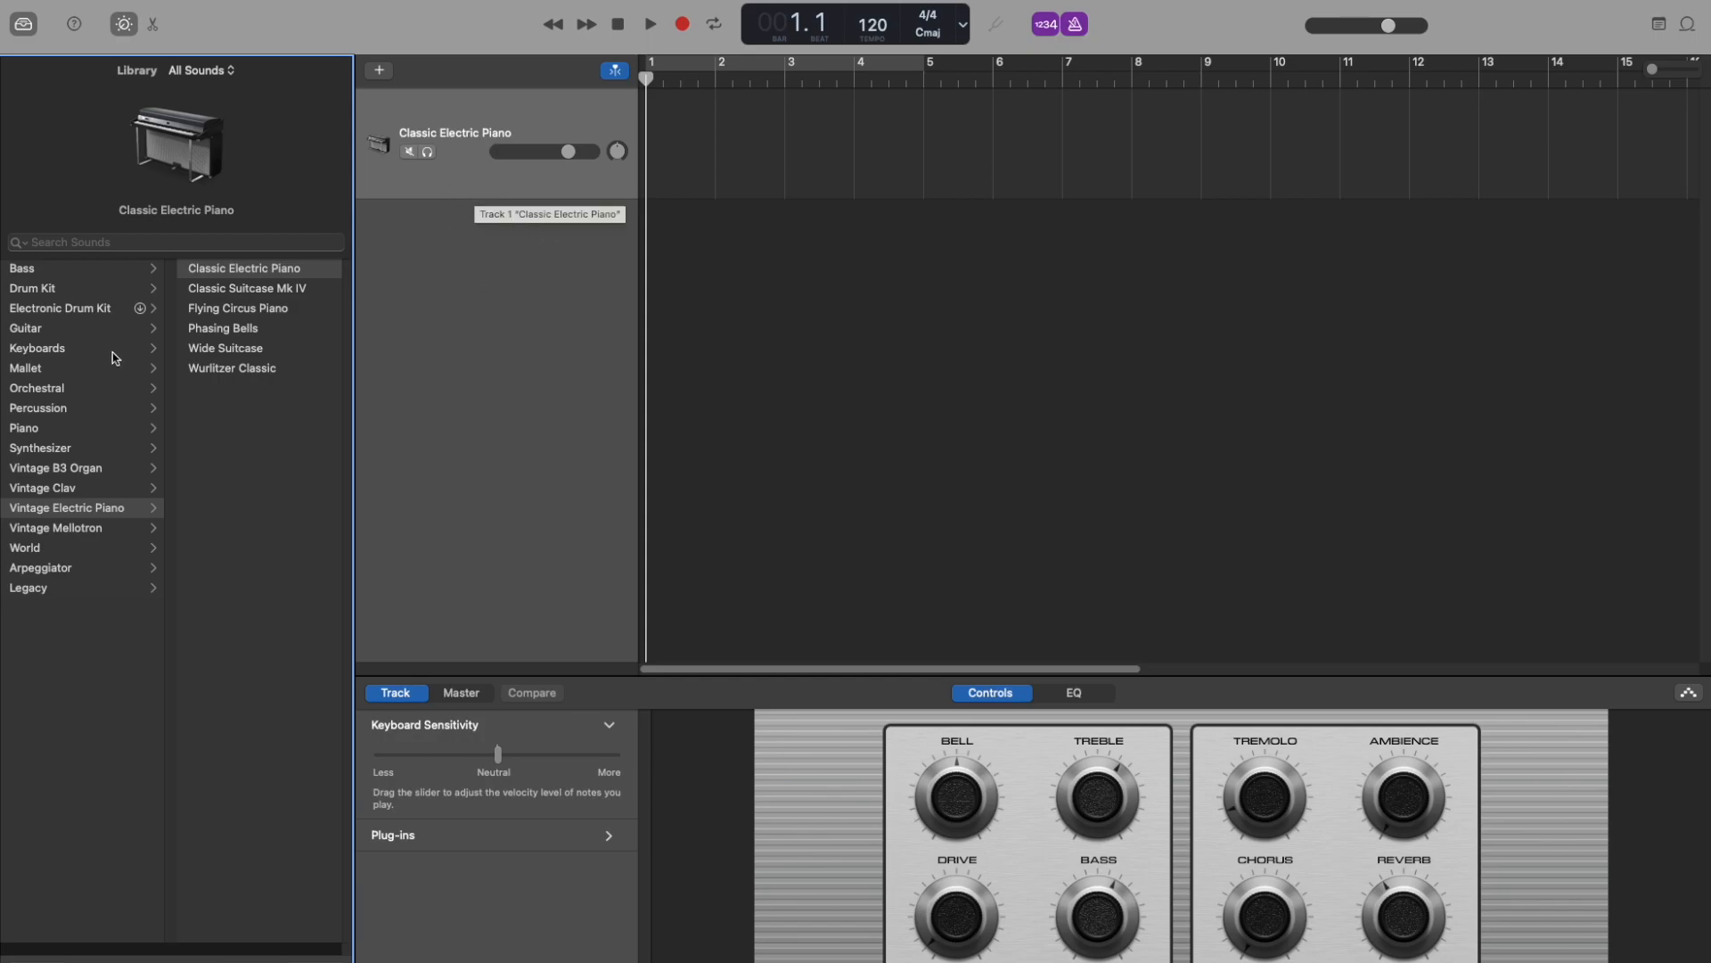
{"action": "left_click", "coordinate": [85, 316]}
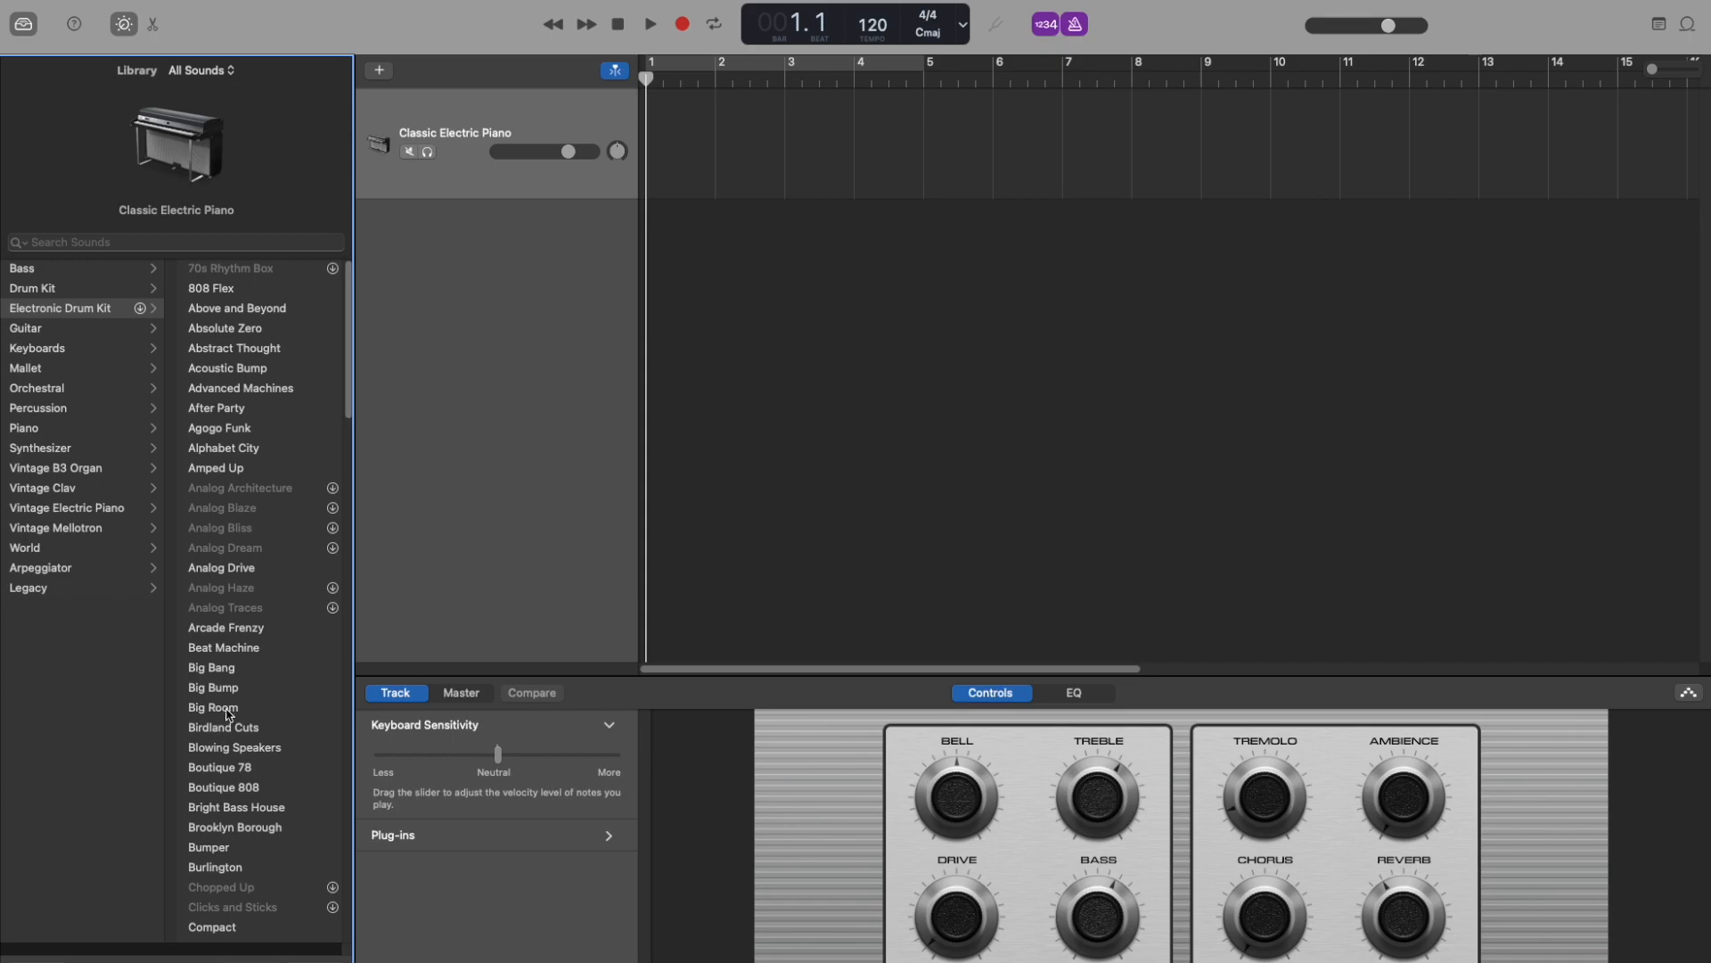
{"action": "left_click", "coordinate": [235, 409]}
{"action": "left_click", "coordinate": [790, 257]}
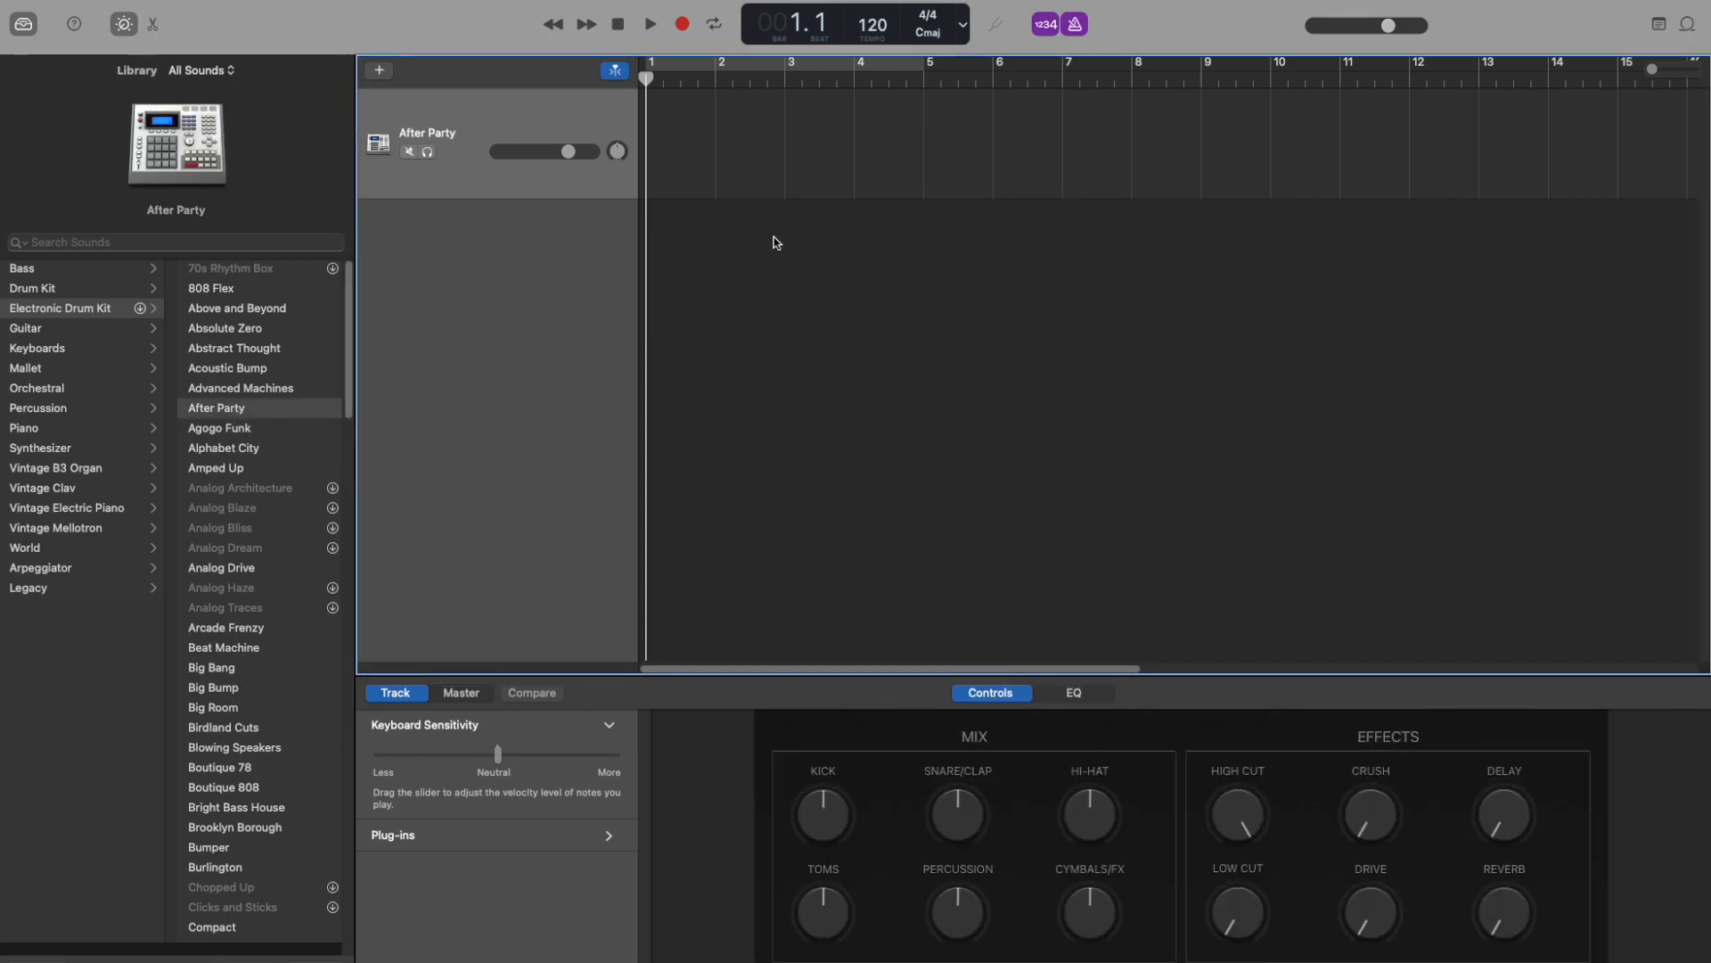
Create a one-bar MIDI region at bar 1 of the After Party track and open it in the piano roll
{"action": "right_click", "coordinate": [677, 124]}
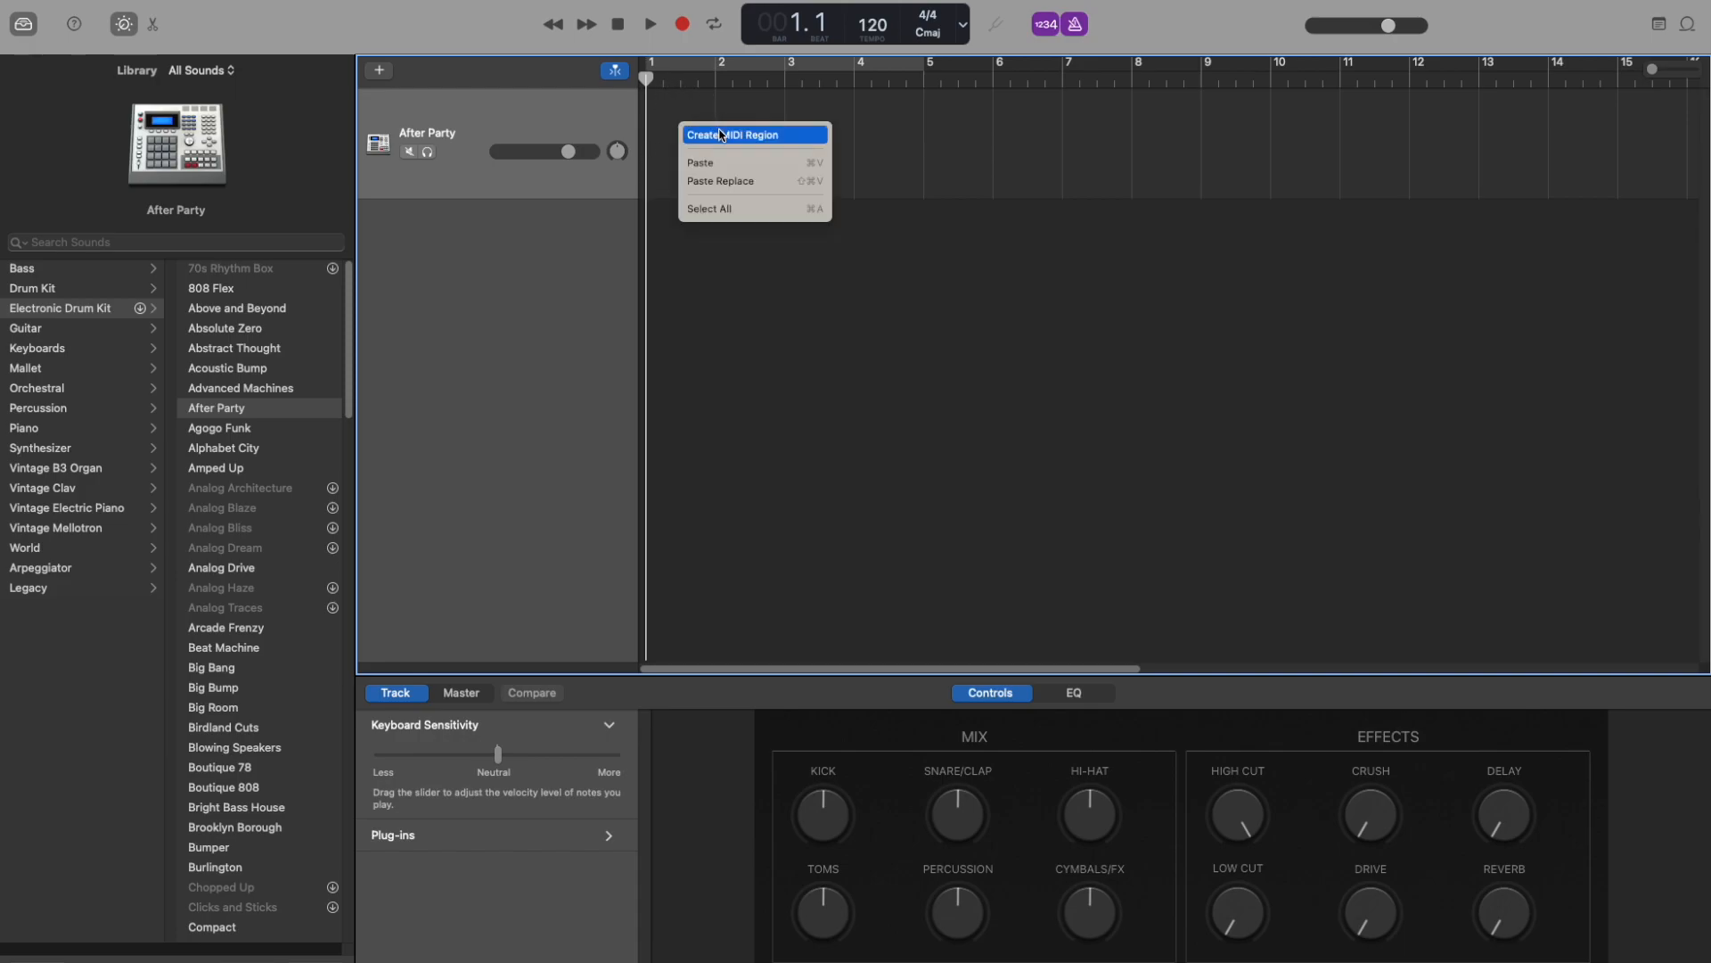
{"action": "left_click", "coordinate": [677, 132]}
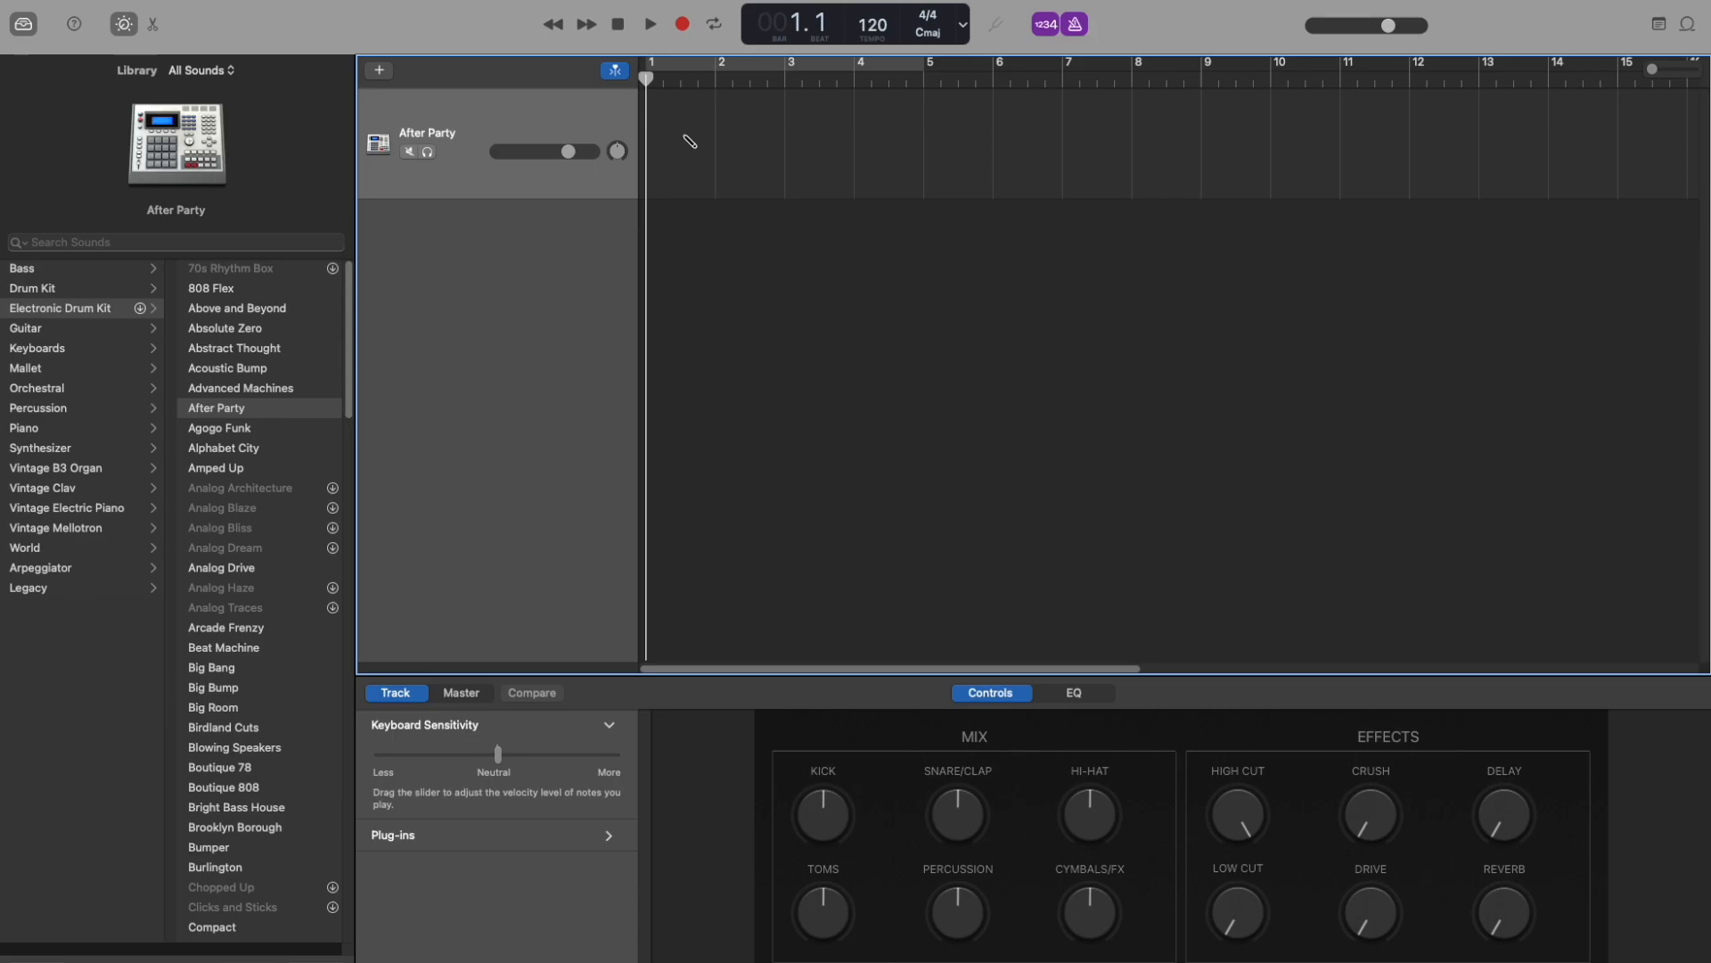
{"action": "left_click", "coordinate": [689, 140], "text": "super"}
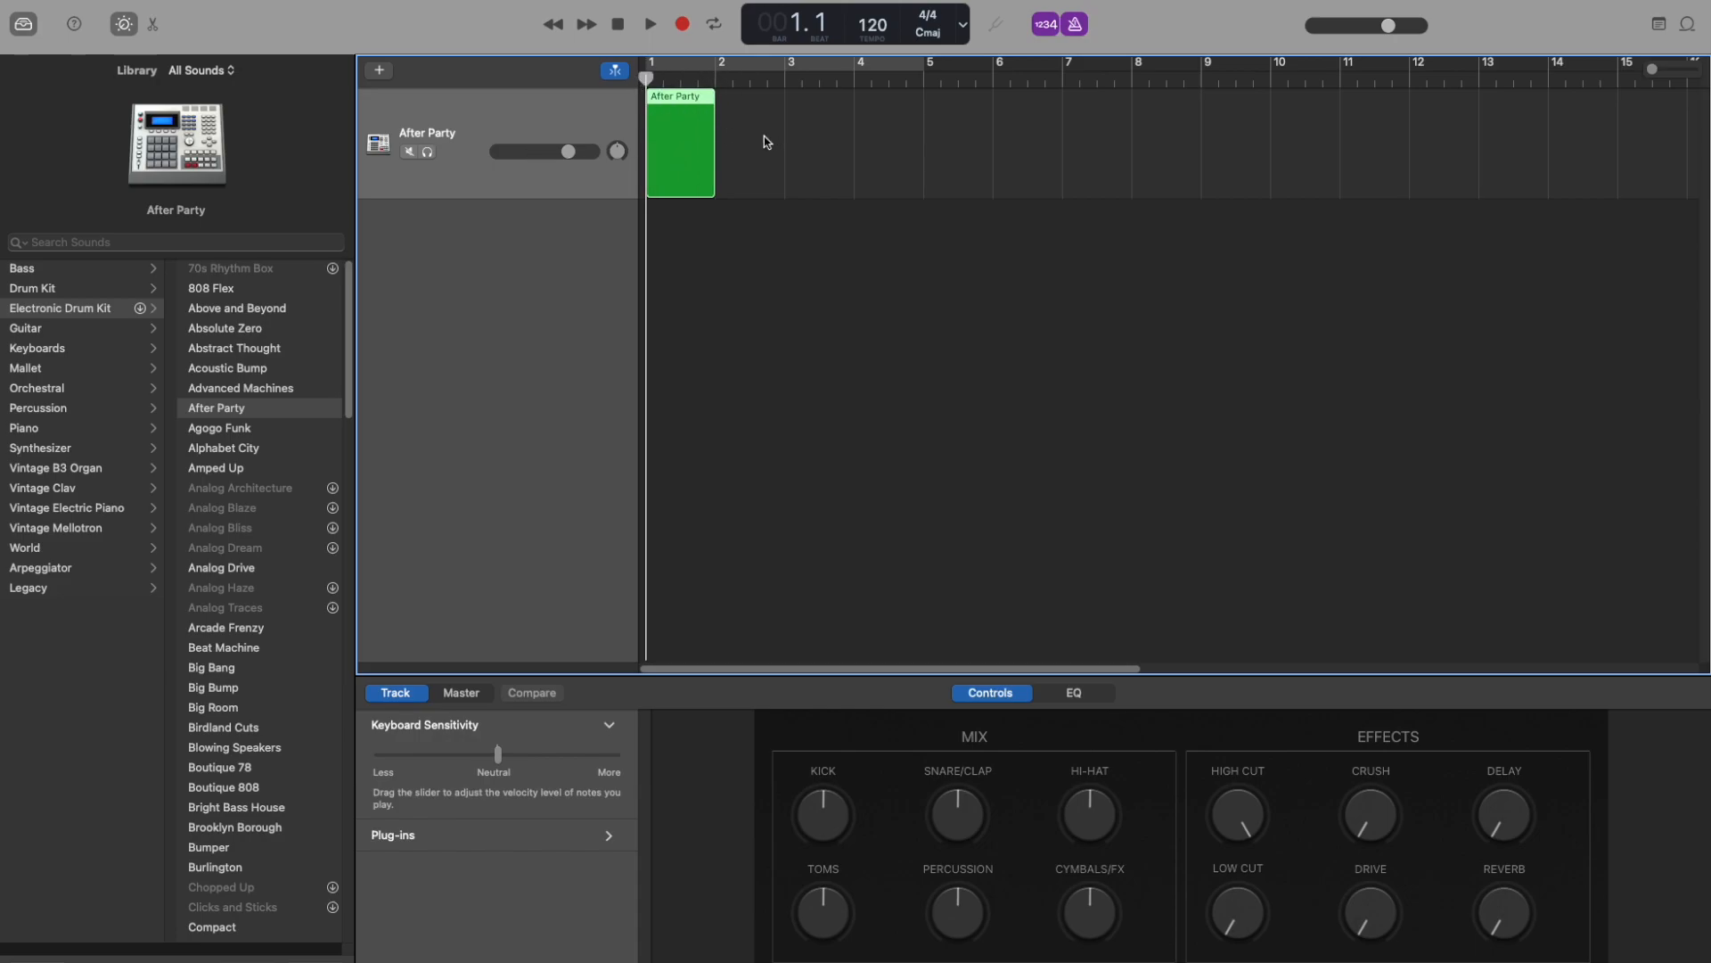
{"action": "double_click", "coordinate": [684, 145]}
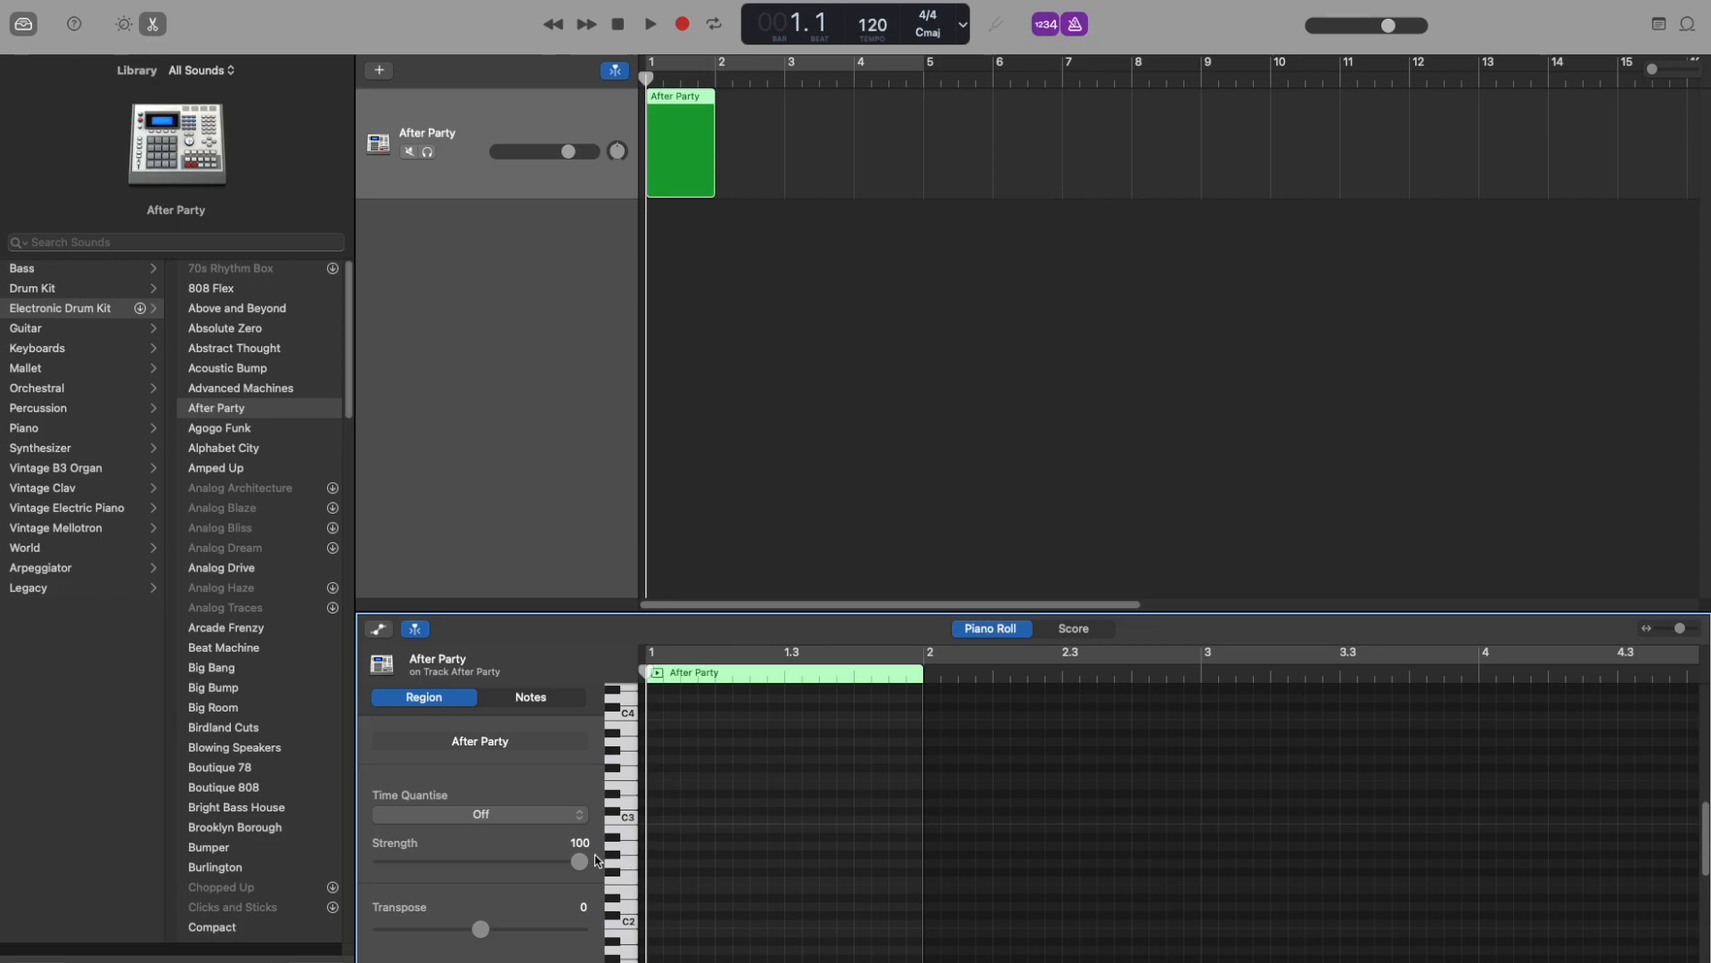
Audition drum sounds on the piano roll keyboard, then add a C1 kick note at the start of bar 1, shortened to a sixteenth
{"action": "left_click", "coordinate": [629, 879]}
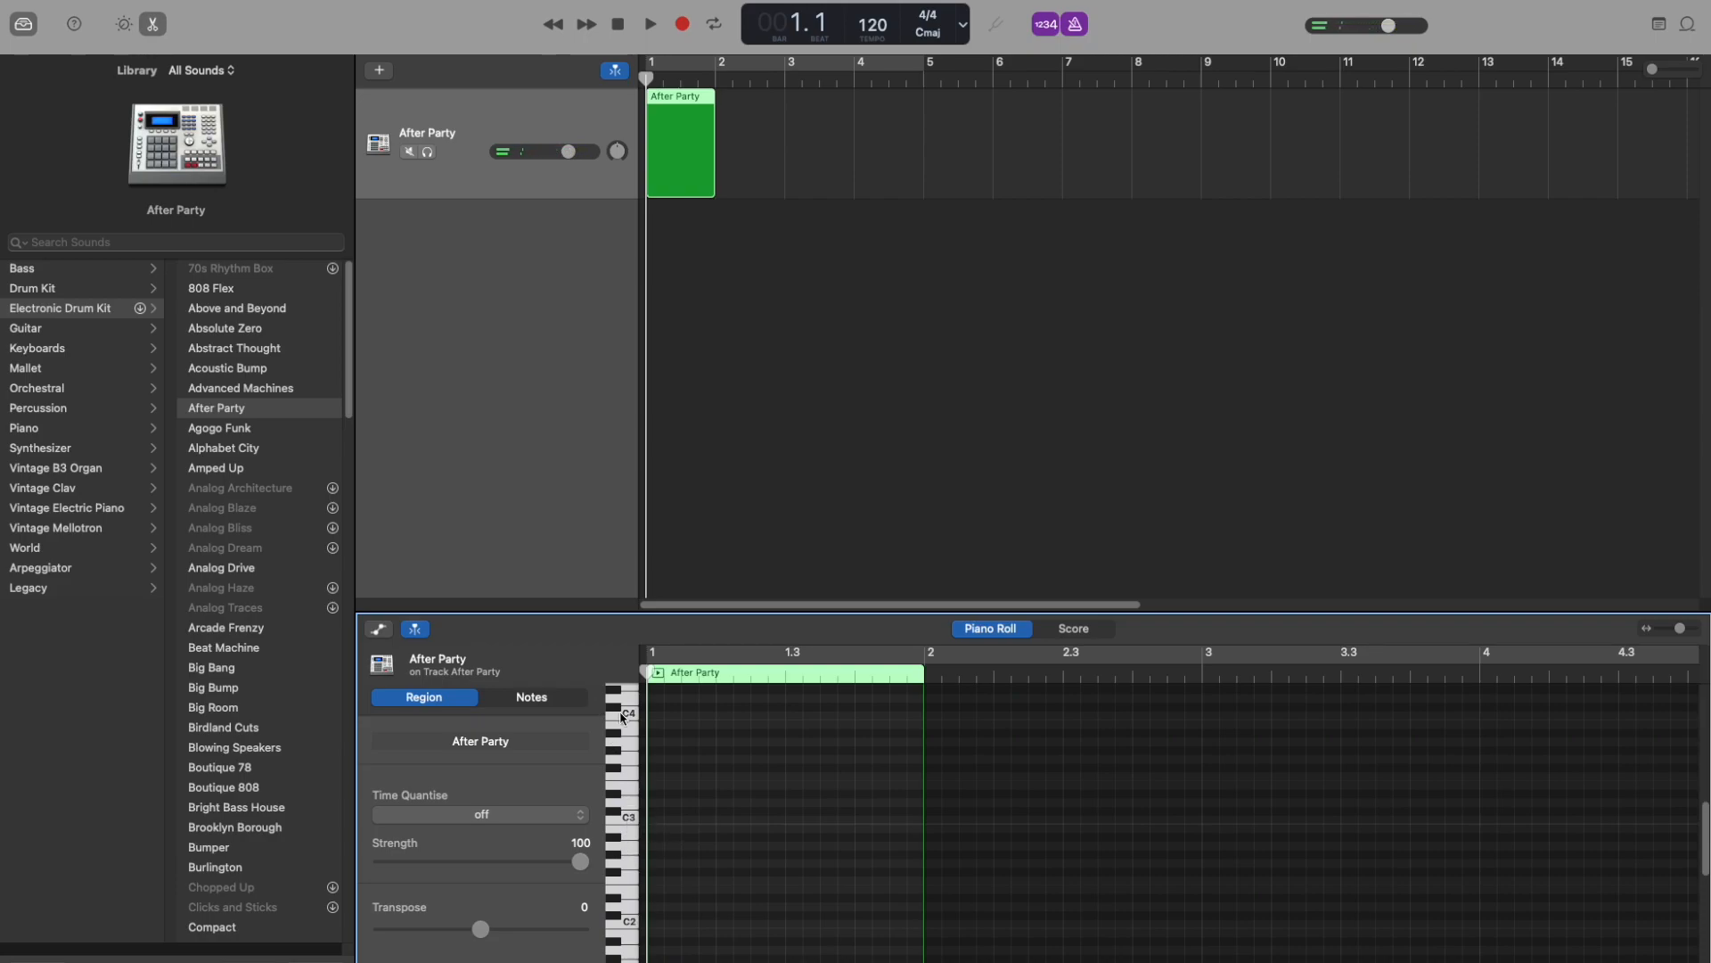
{"action": "scroll", "coordinate": [635, 936], "scroll_direction": "down", "scroll_amount": 4}
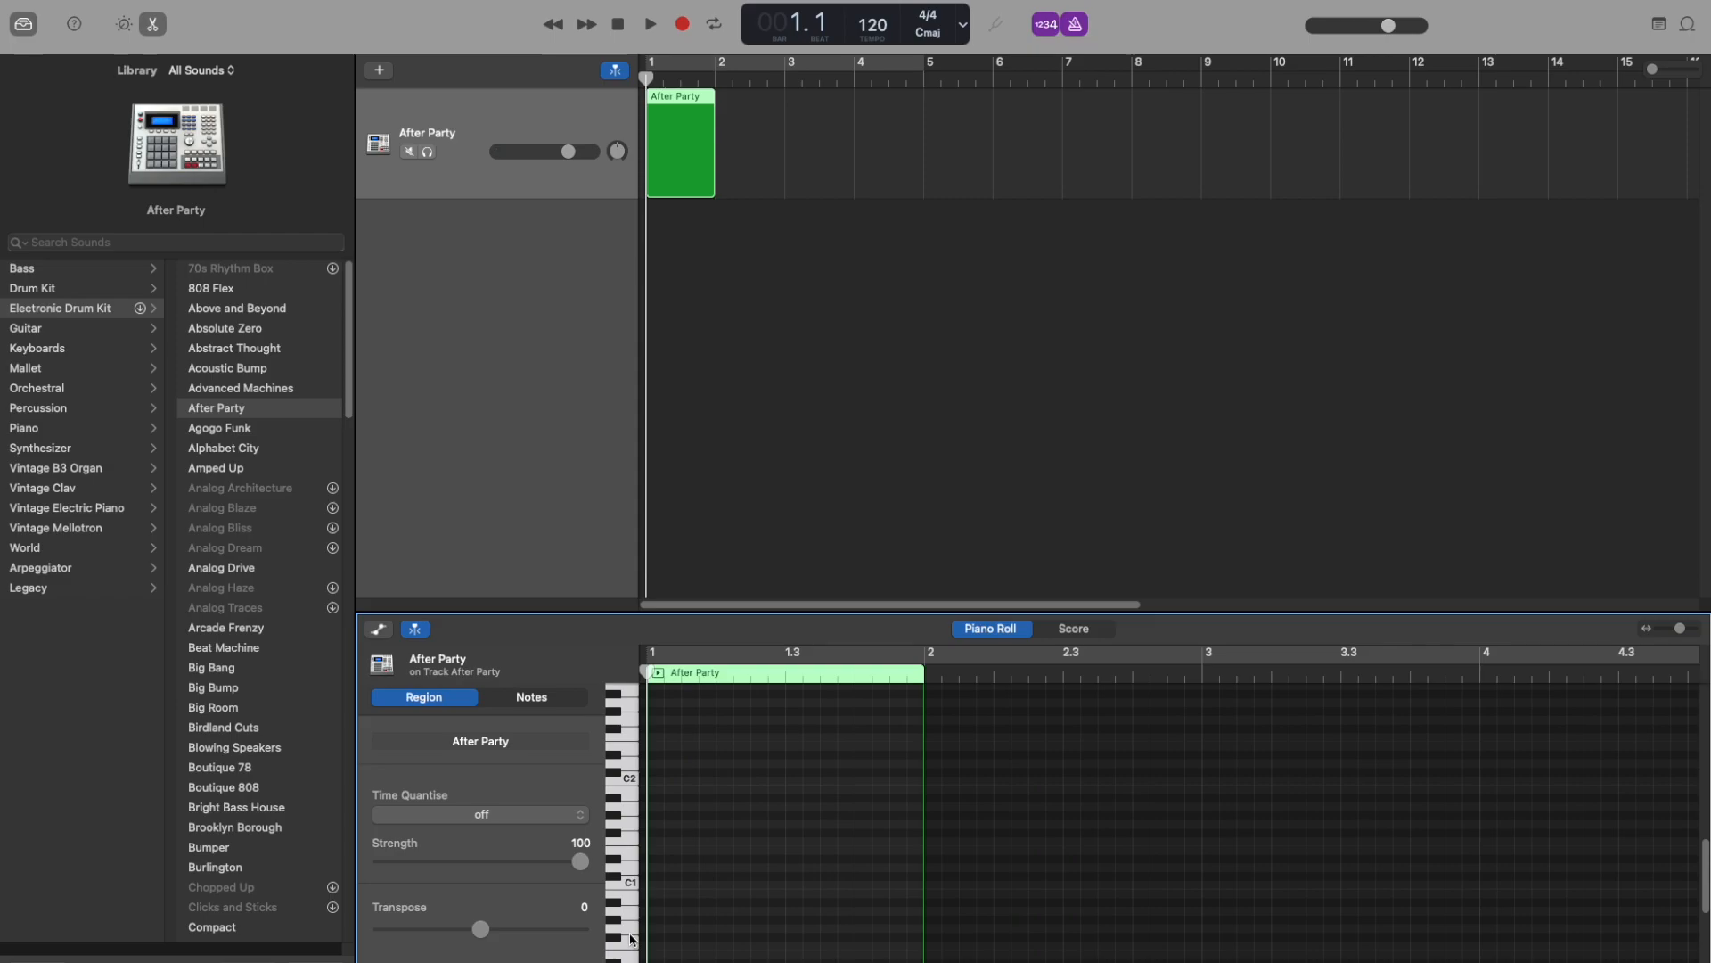
{"action": "scroll", "coordinate": [1705, 871], "scroll_direction": "up", "scroll_amount": 2}
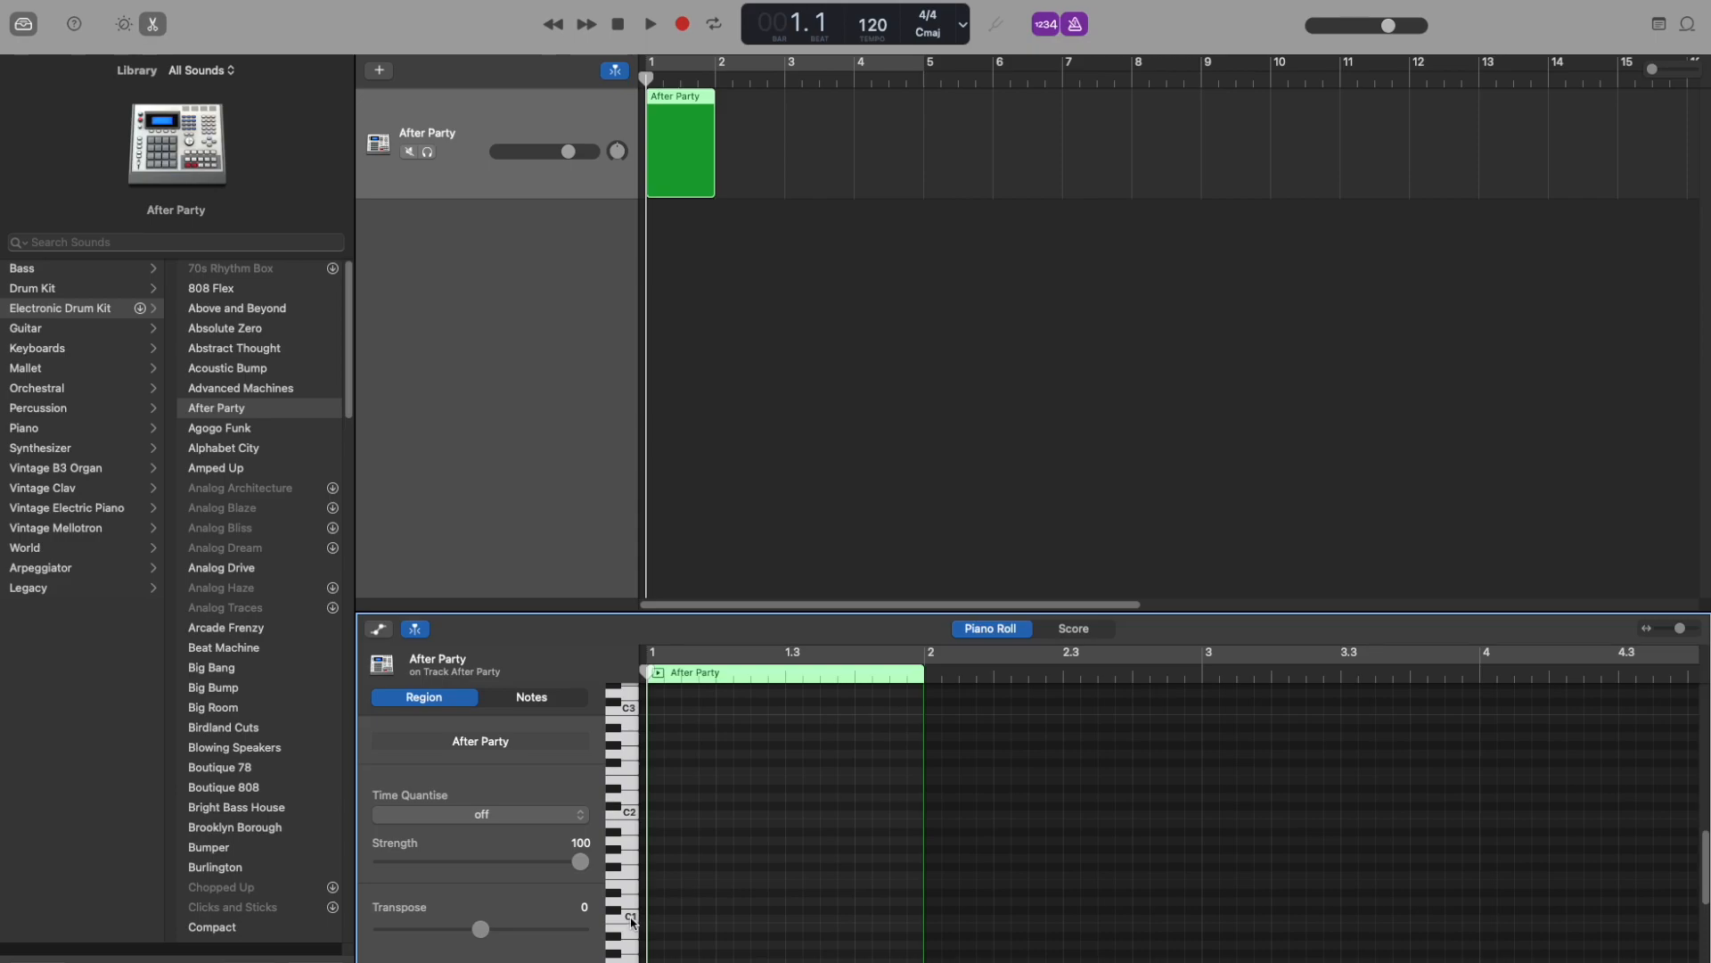
{"action": "left_click", "coordinate": [631, 921]}
{"action": "left_click", "coordinate": [631, 922]}
{"action": "left_click", "coordinate": [631, 923]}
{"action": "left_click", "coordinate": [631, 921]}
{"action": "left_click", "coordinate": [662, 924]}
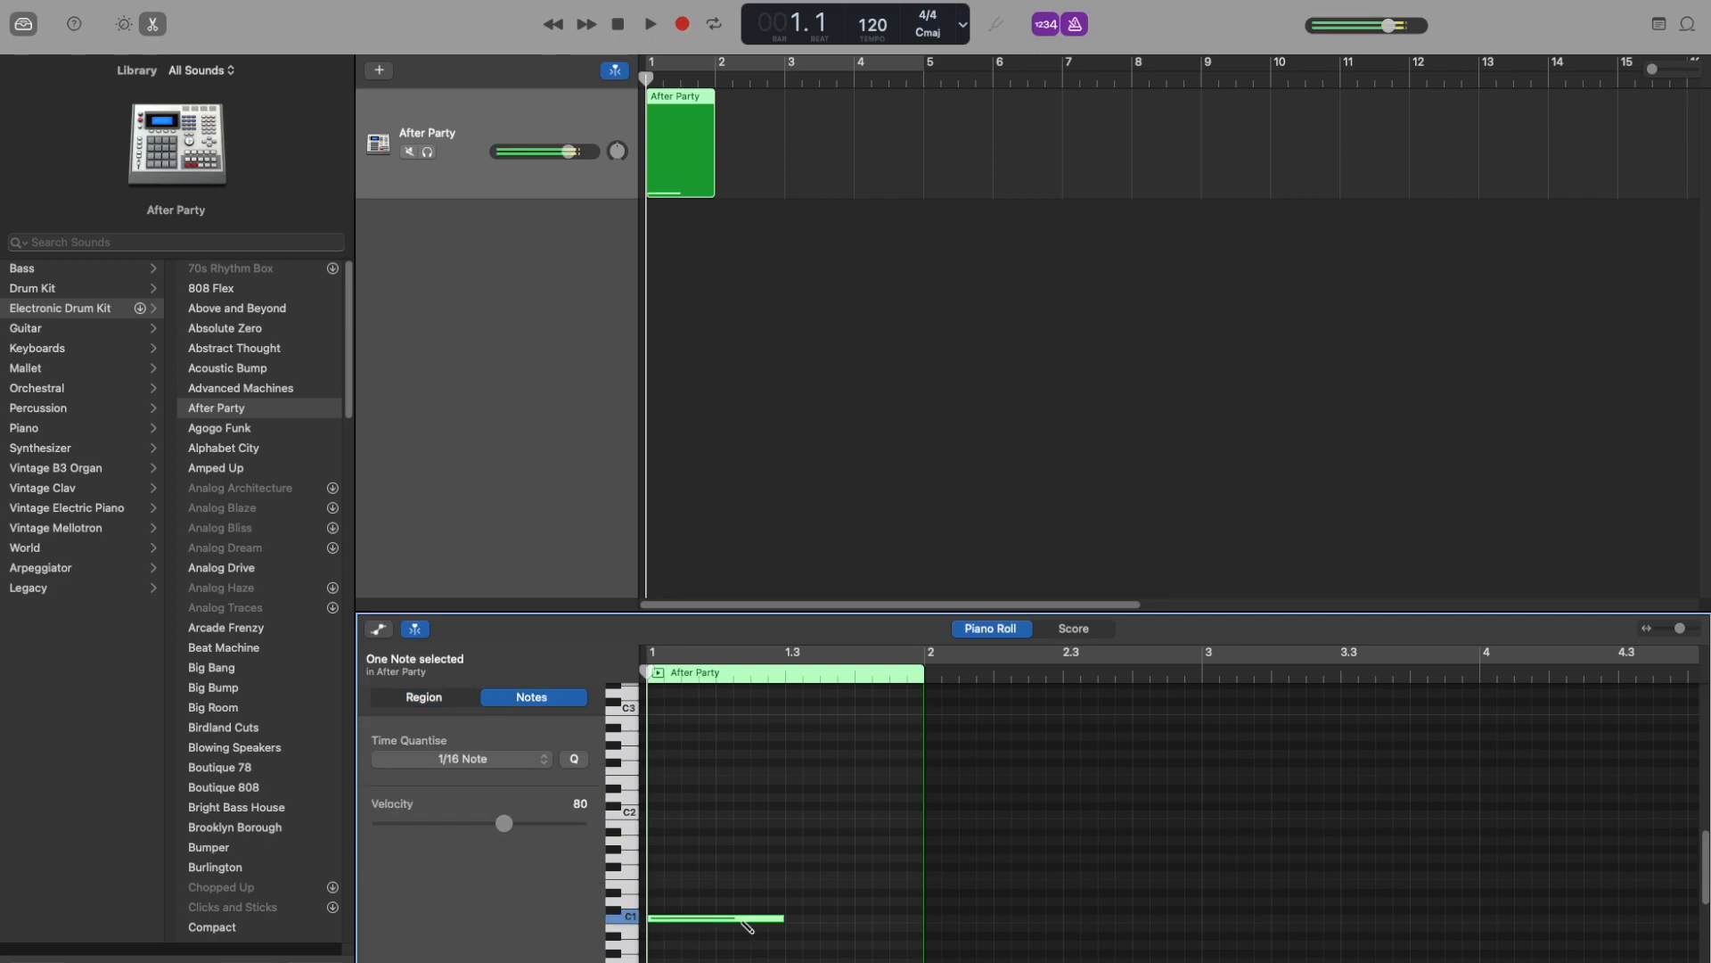
{"action": "left_click_drag", "start_coordinate": [782, 918], "coordinate": [664, 929]}
{"action": "left_click", "coordinate": [661, 927]}
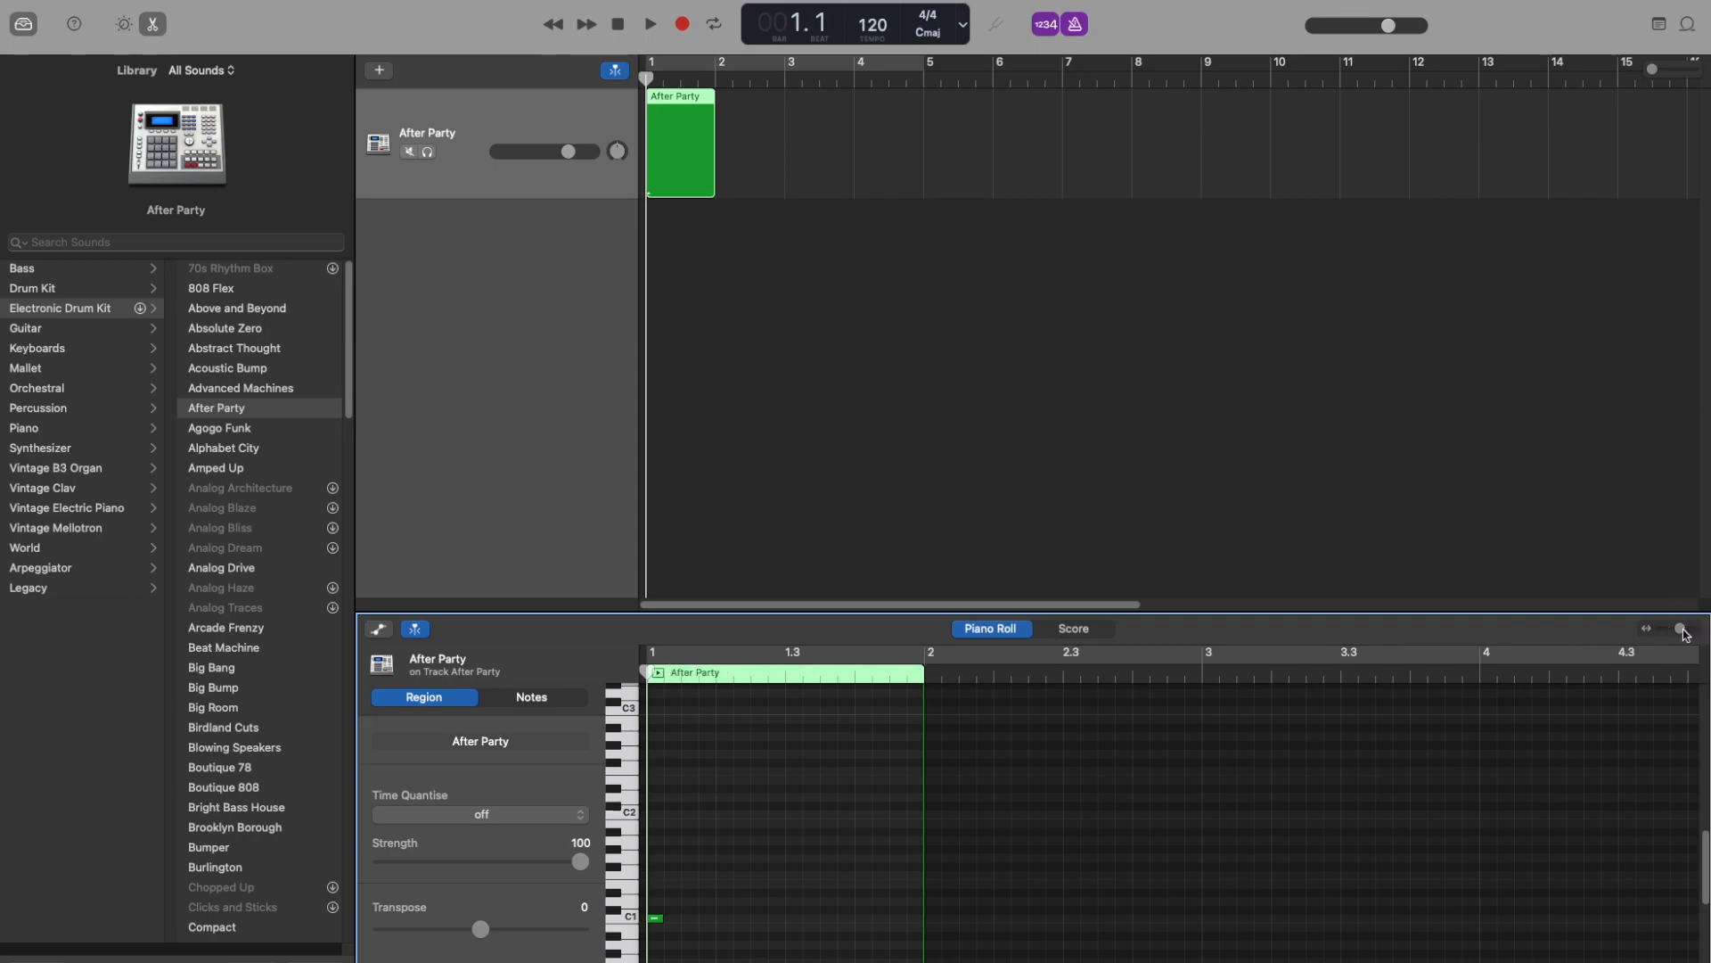
Add sixteenth-length C1 kick notes on beats 2, 3 and 4 of bar 1
{"action": "left_click_drag", "start_coordinate": [1678, 635], "coordinate": [1689, 632]}
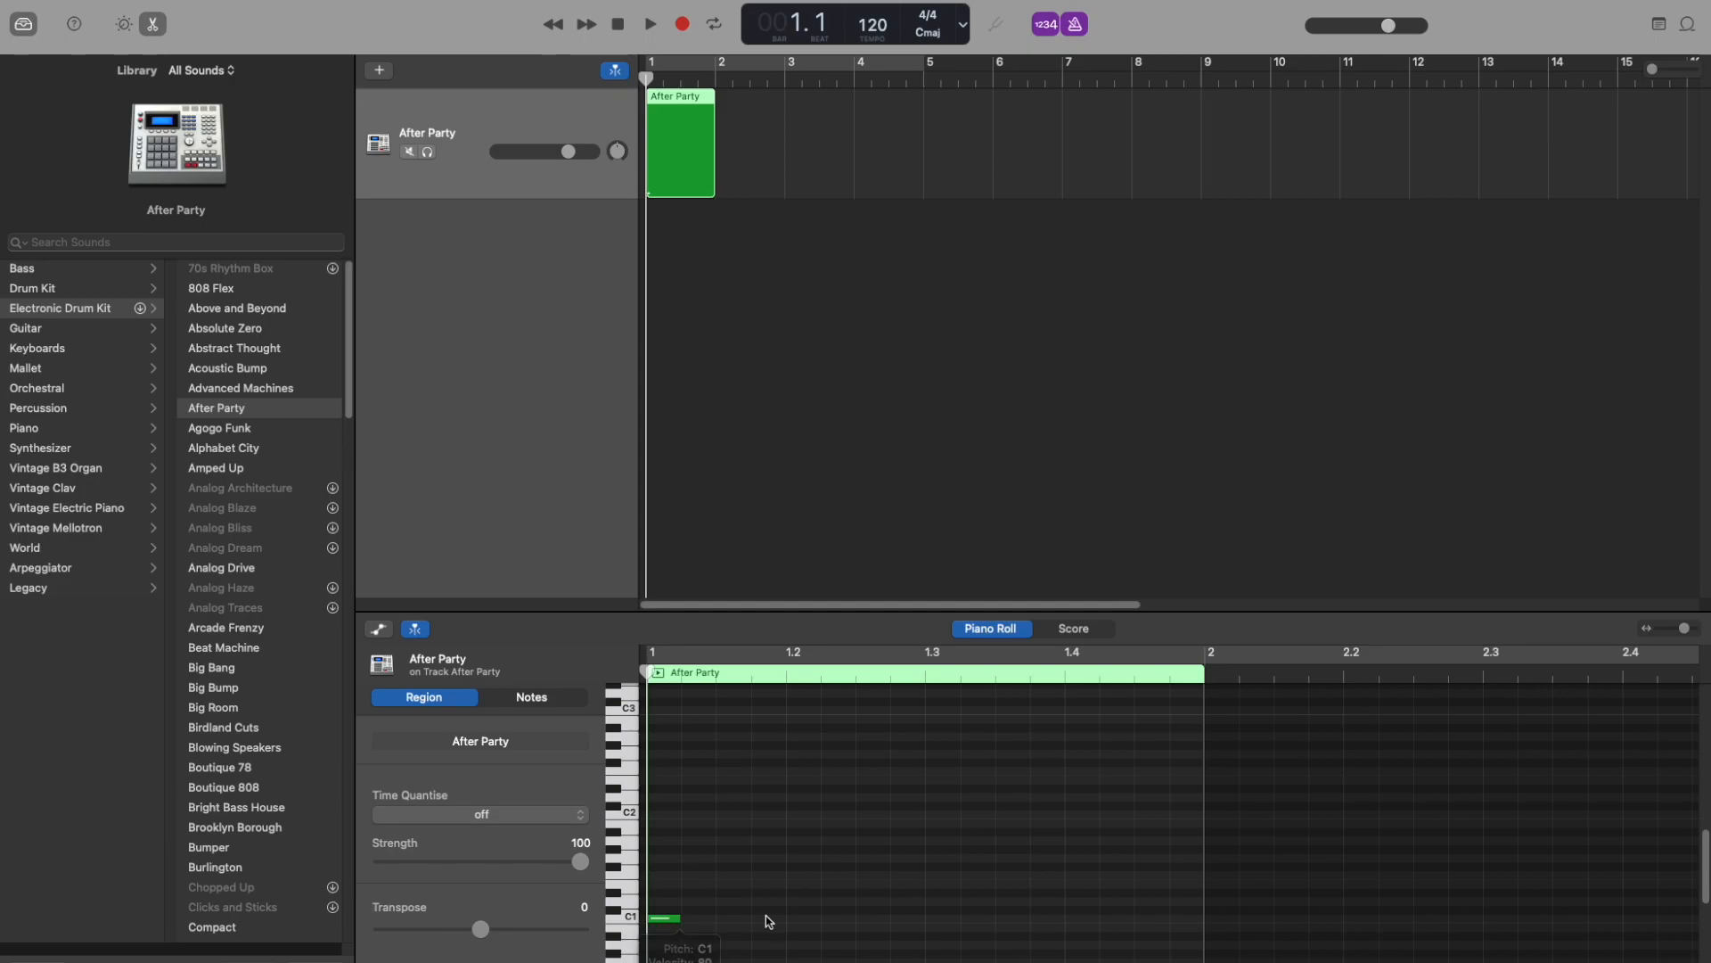
{"action": "left_click", "coordinate": [802, 919]}
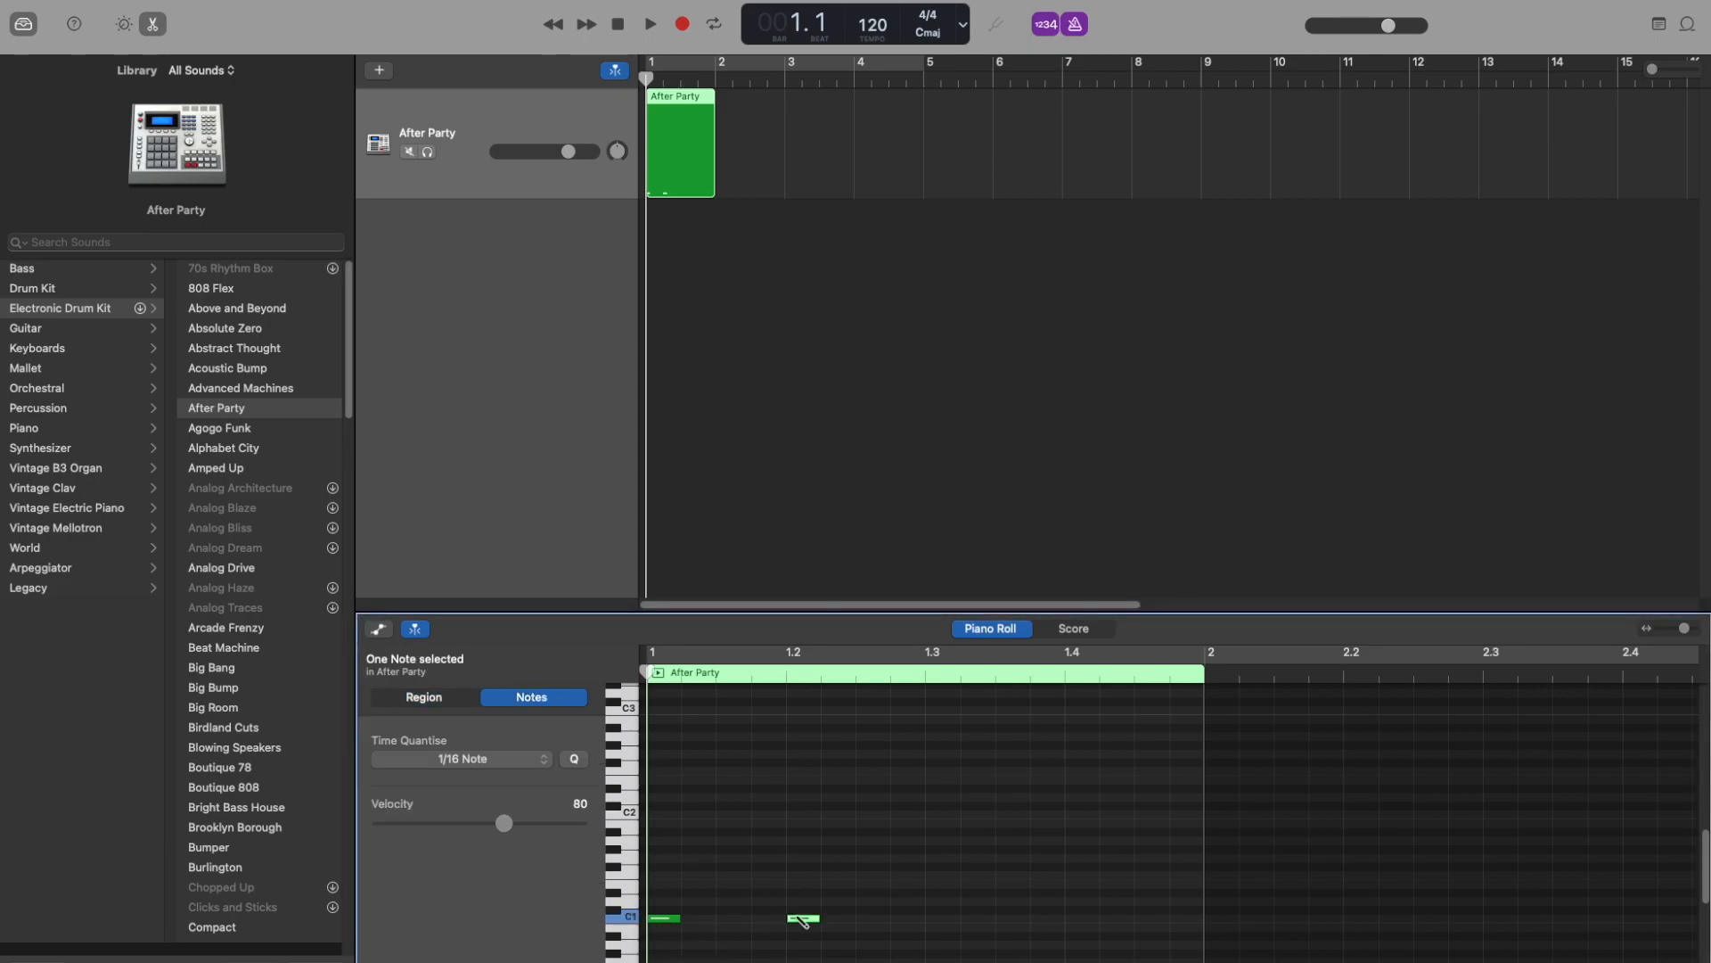
{"action": "left_click", "coordinate": [942, 919]}
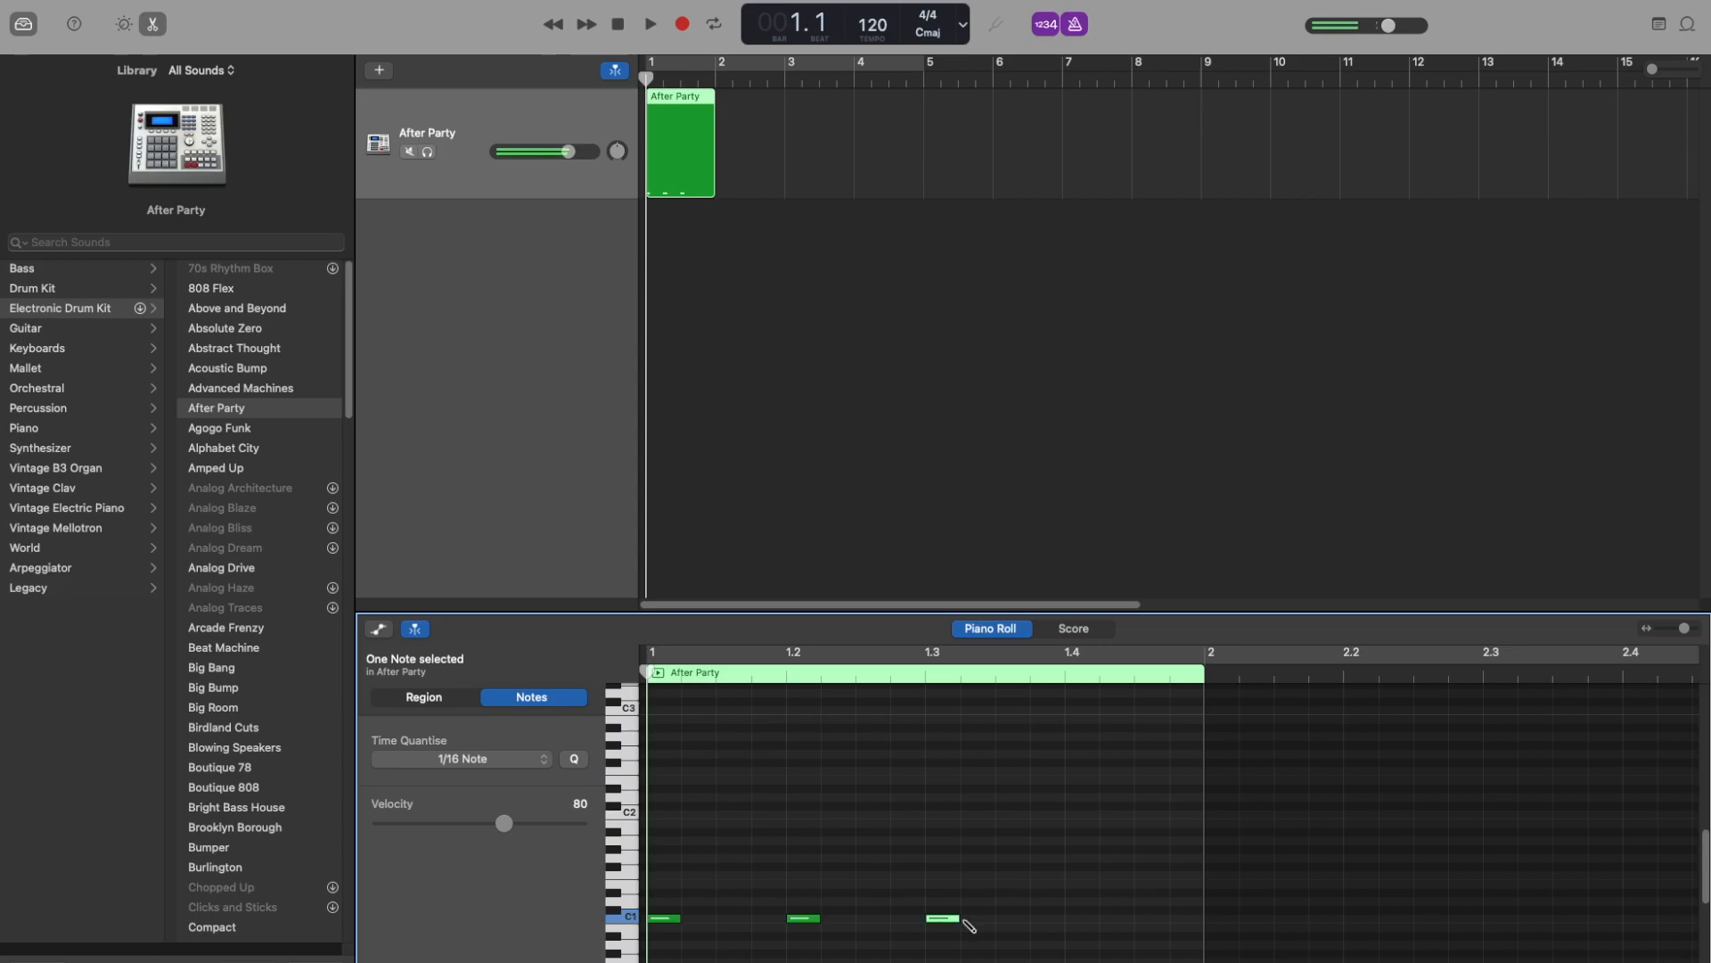
{"action": "left_click", "coordinate": [1081, 919]}
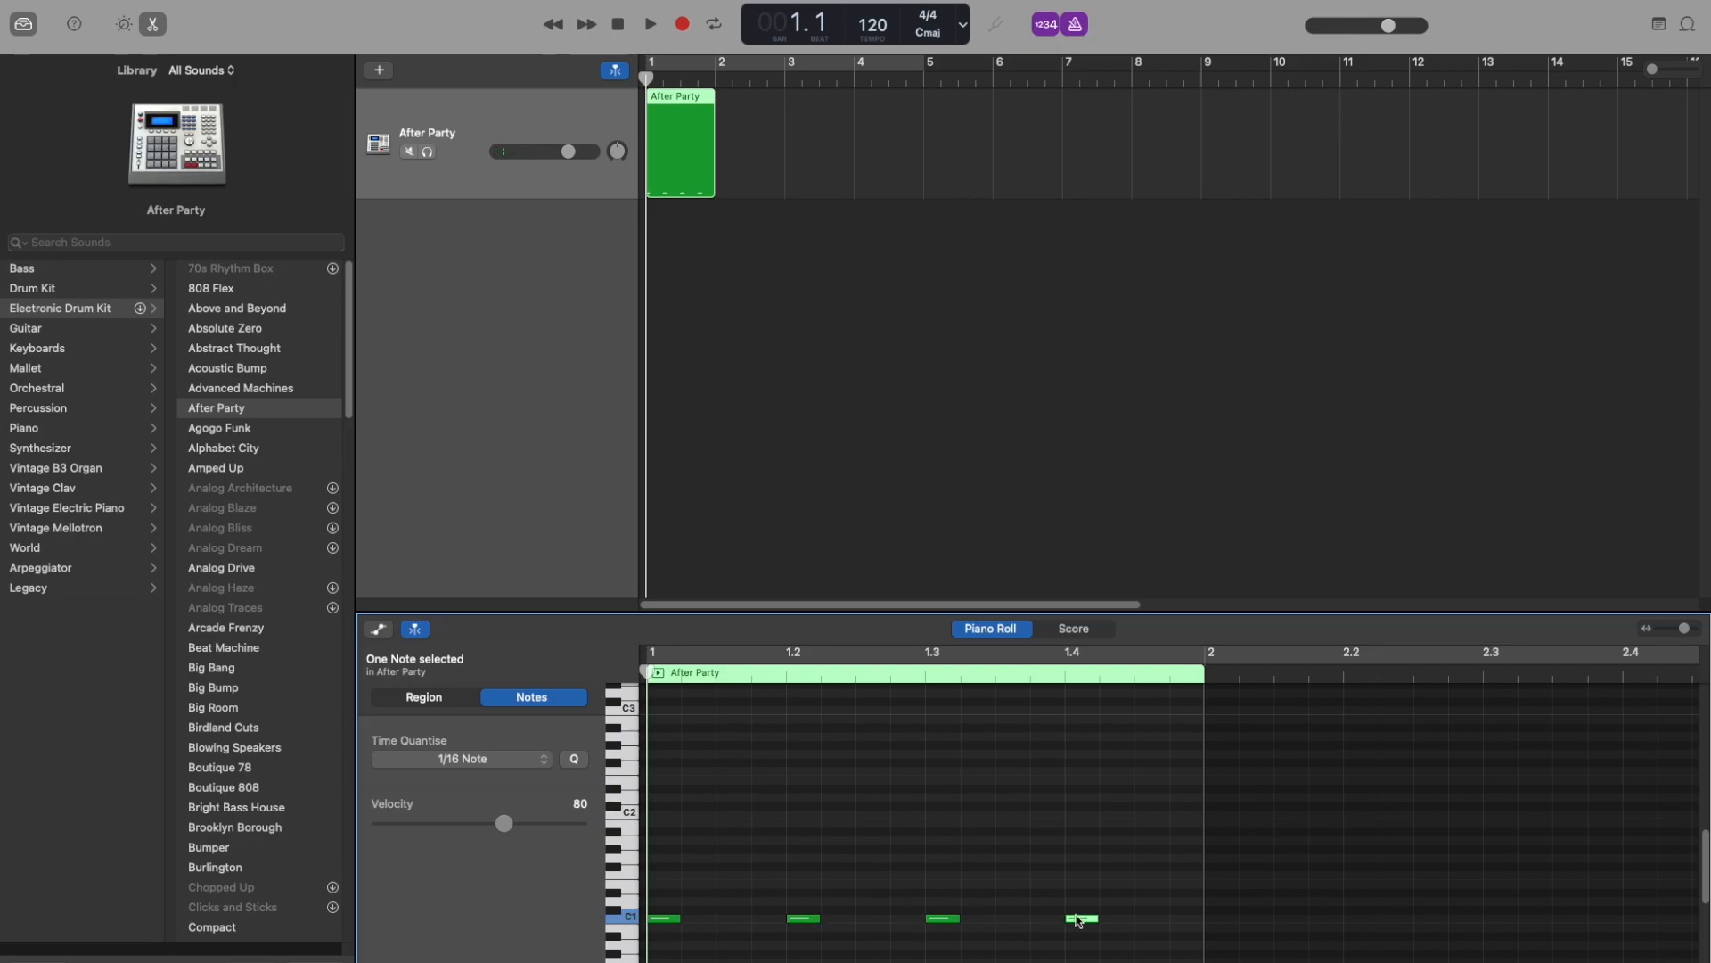
Audition the D1 snare sound and add snare notes on beats 2 and 4 of bar 1
{"action": "left_click", "coordinate": [630, 903]}
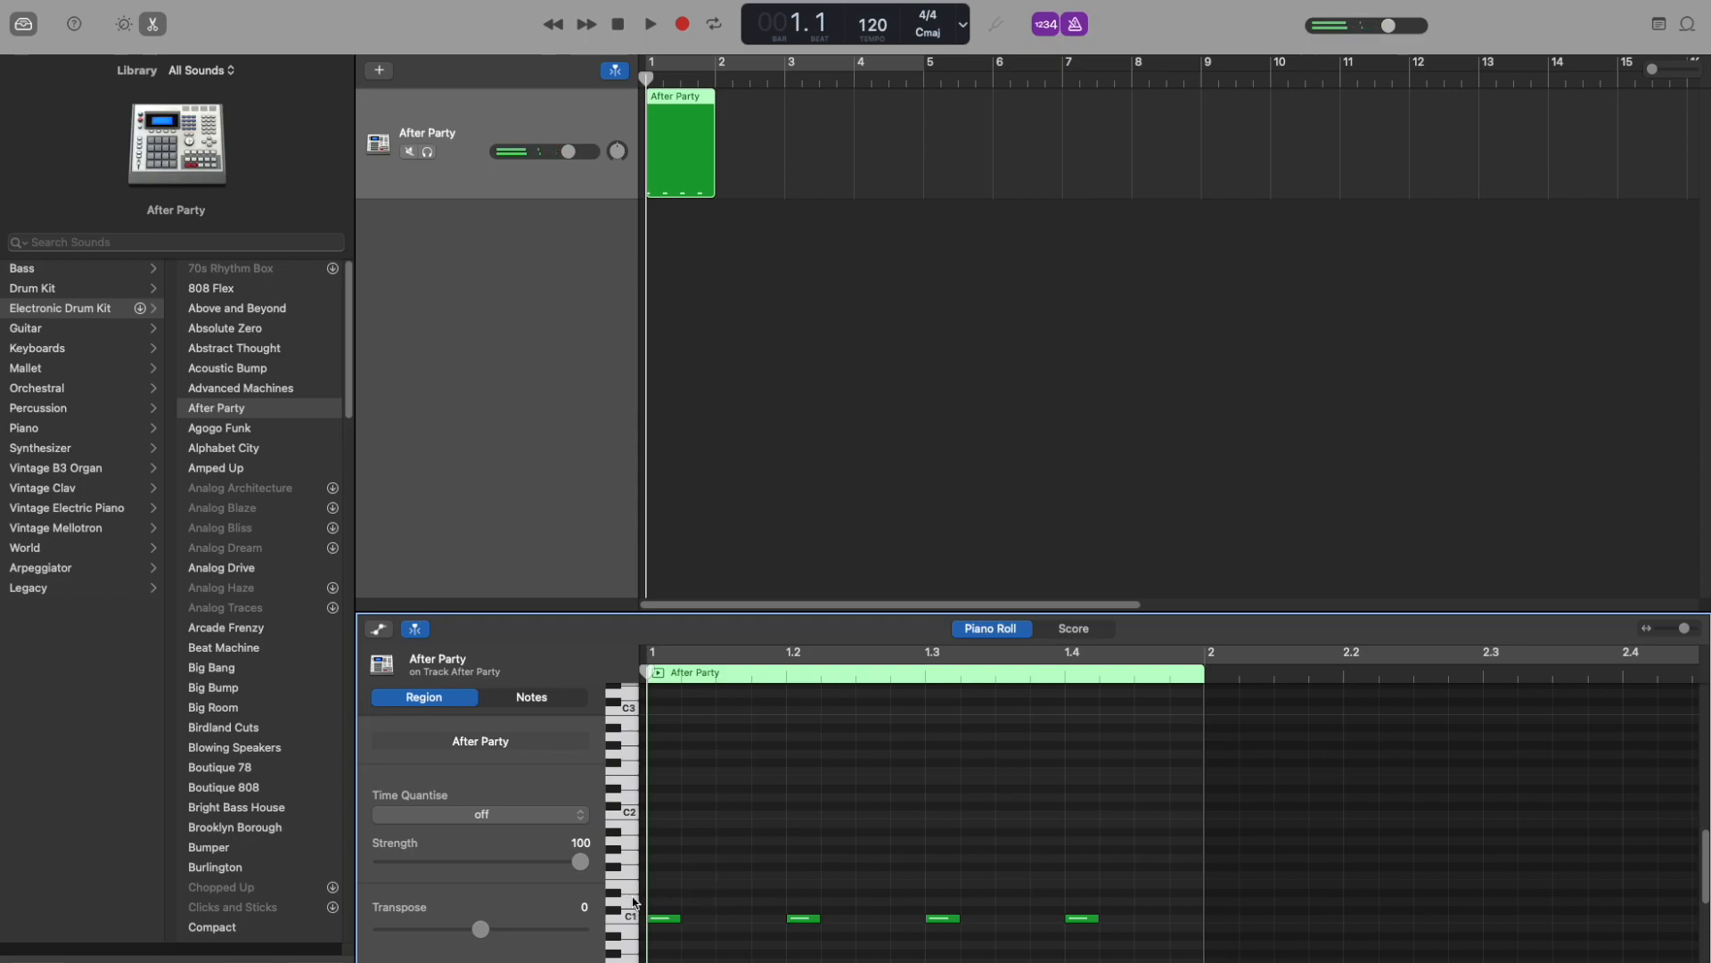
{"action": "left_click", "coordinate": [629, 907]}
{"action": "left_click", "coordinate": [803, 902]}
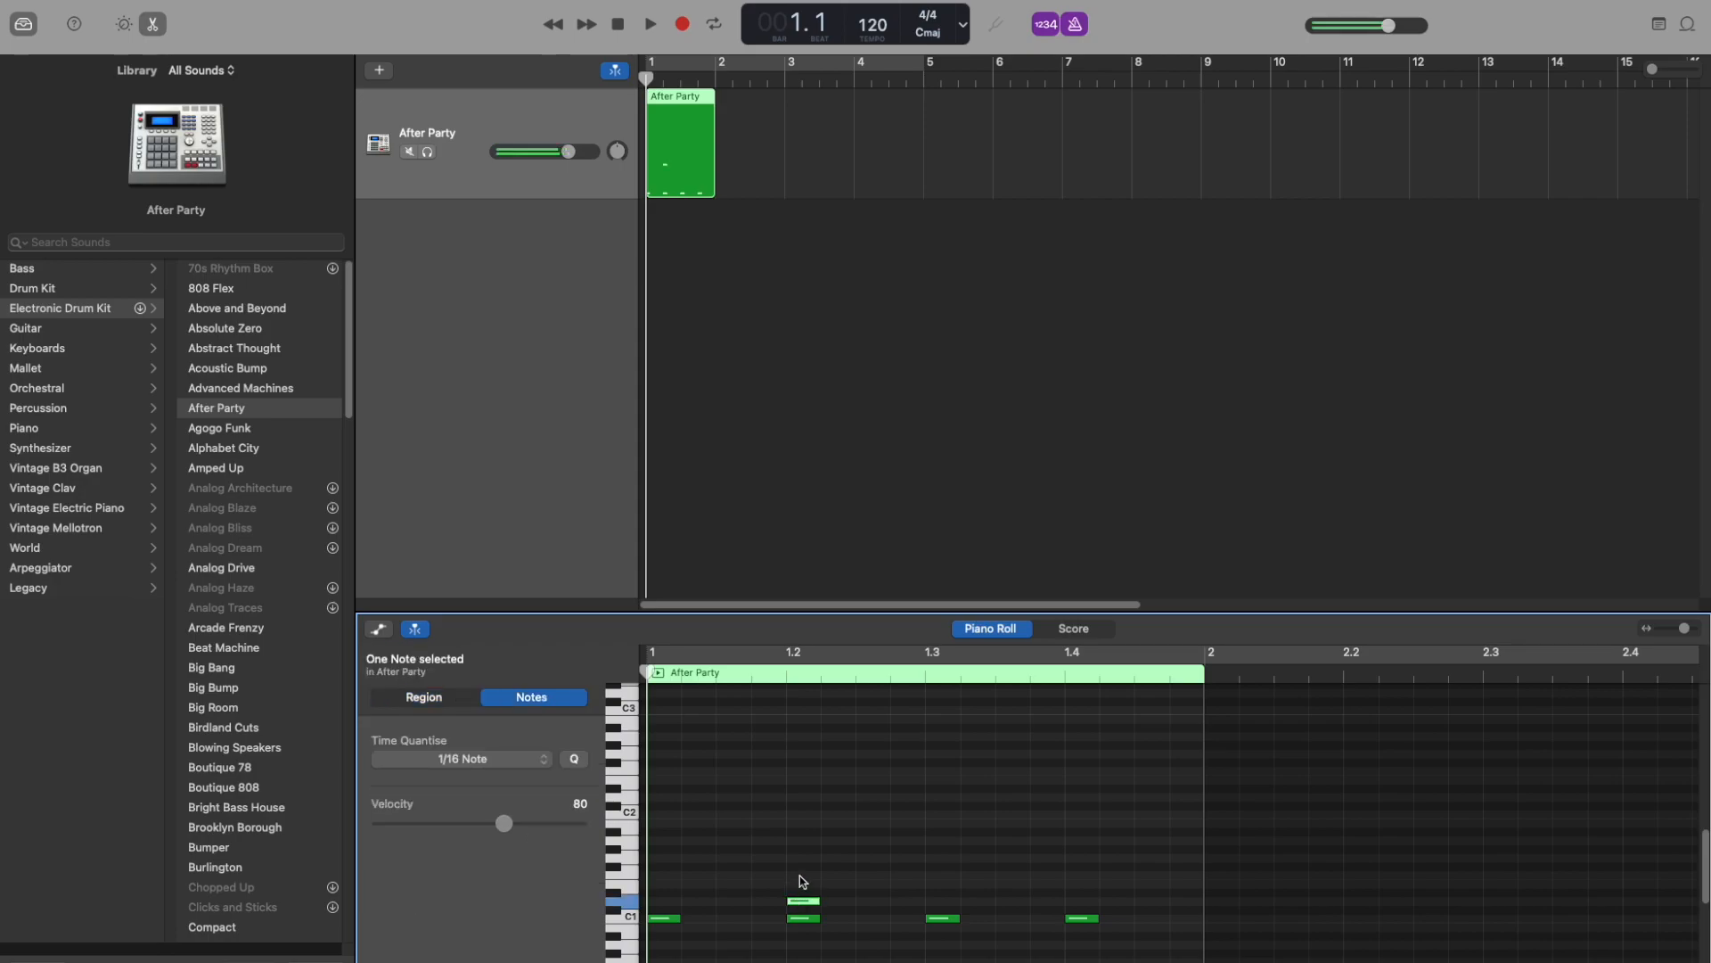
{"action": "left_click", "coordinate": [1081, 901]}
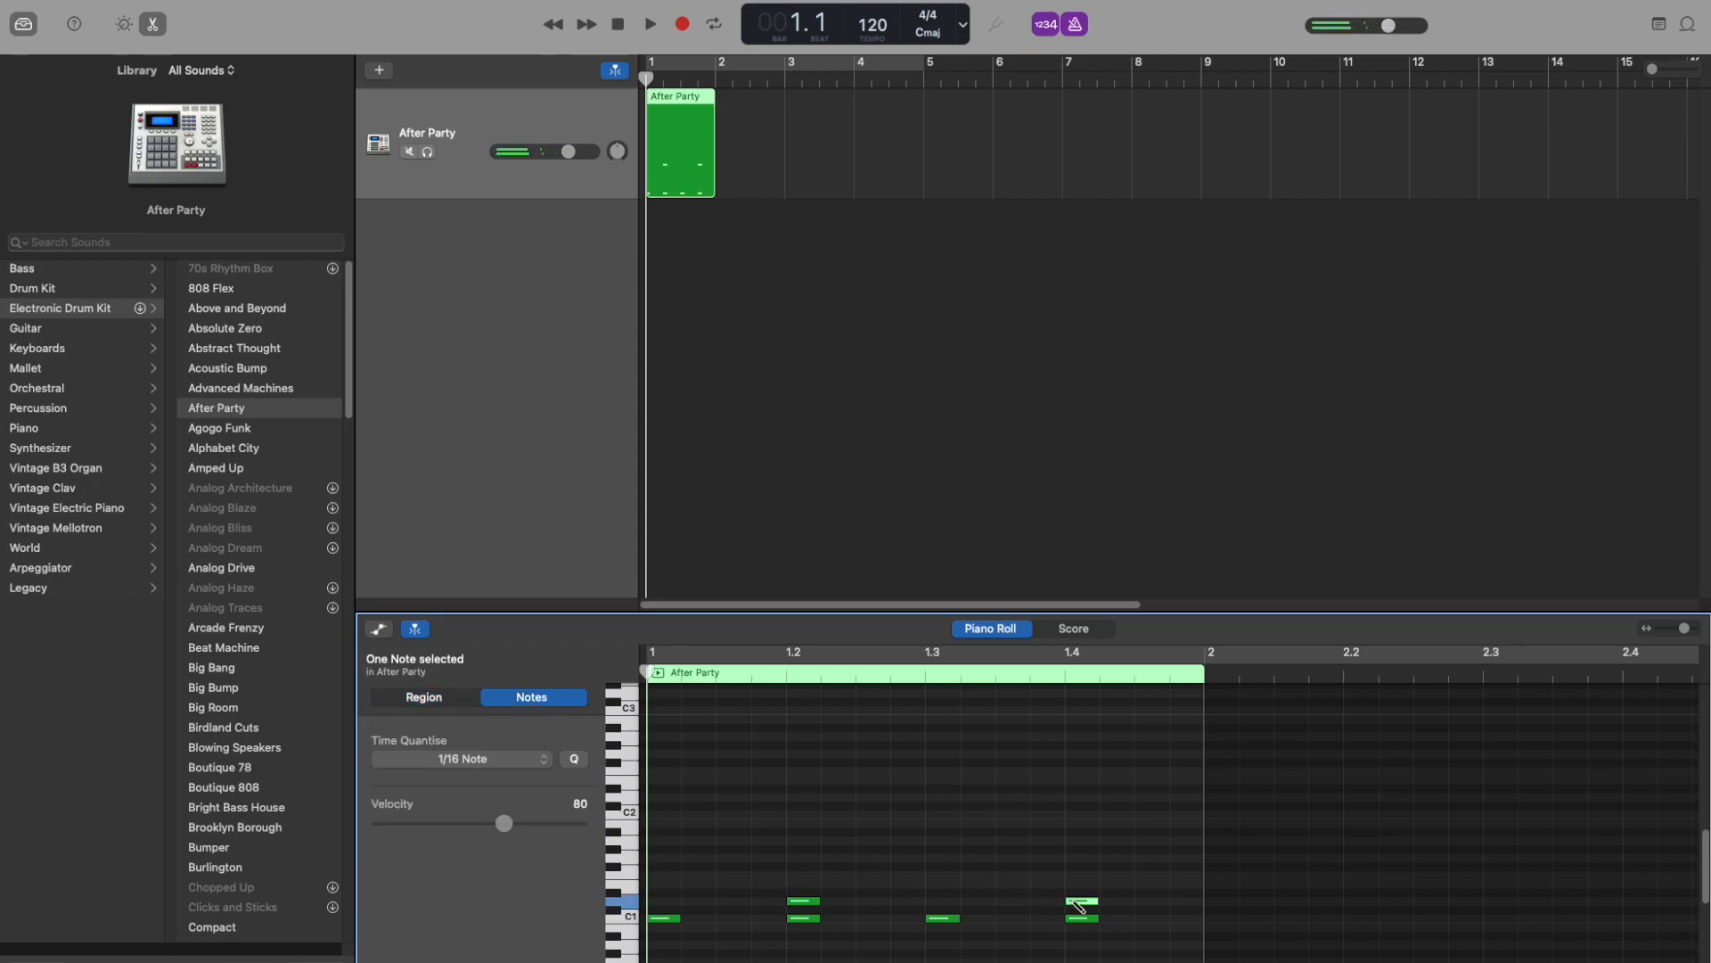
{"action": "left_click", "coordinate": [1021, 883]}
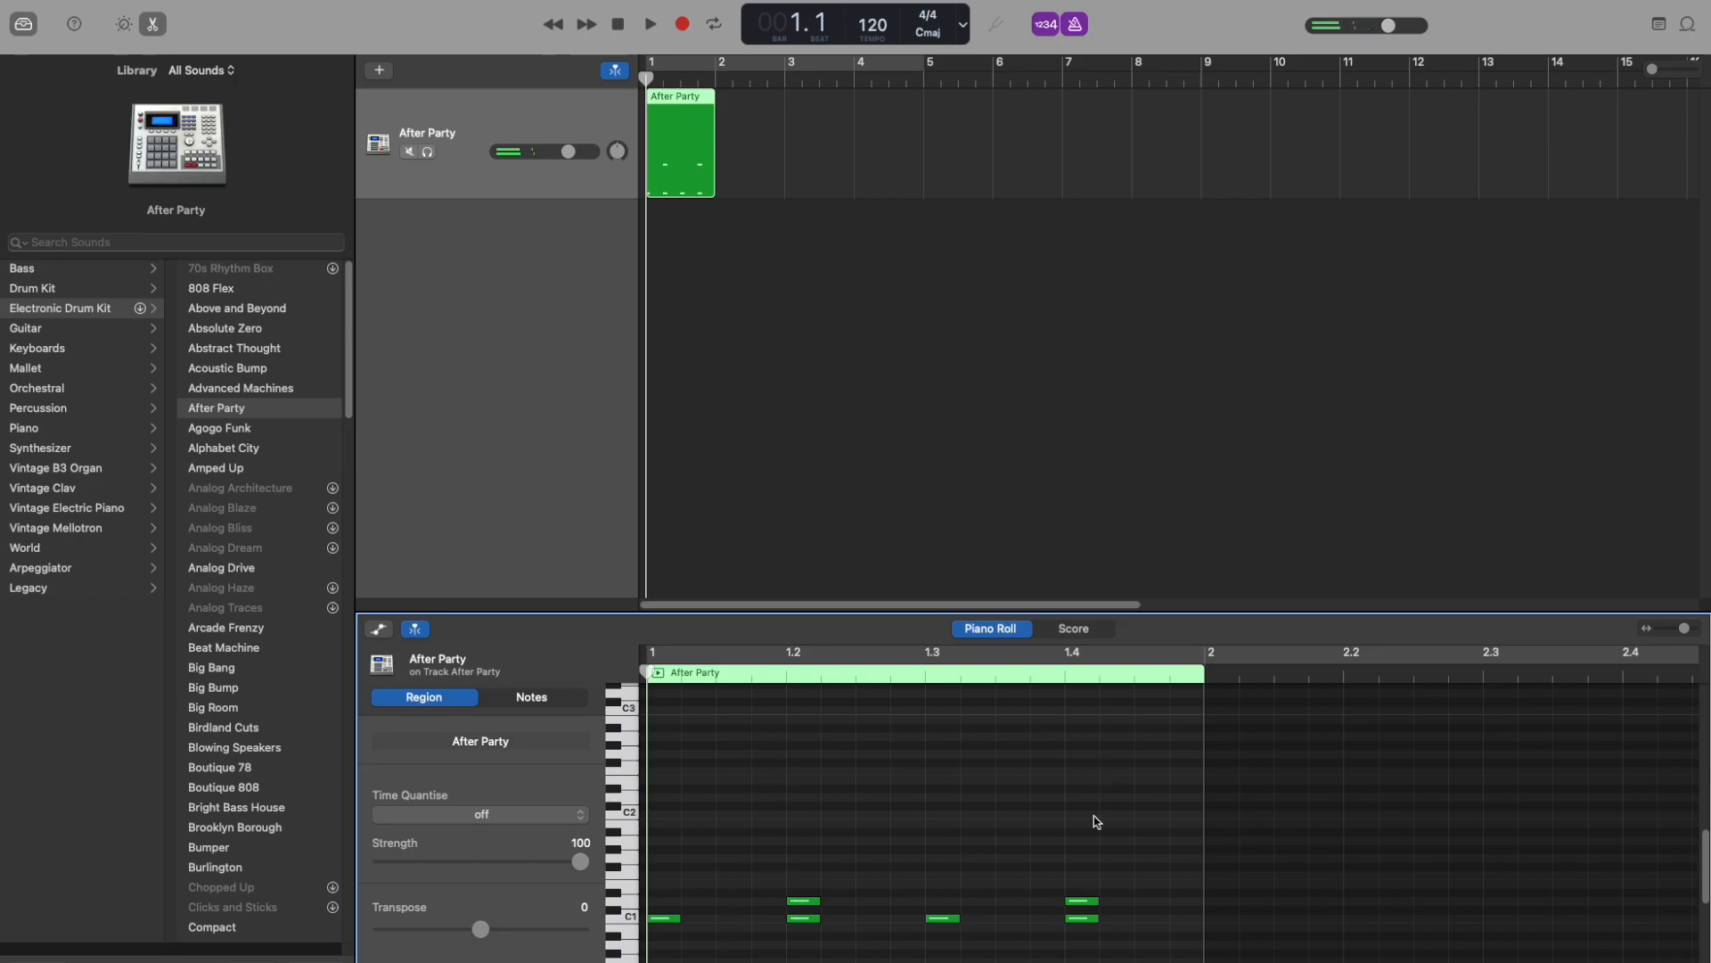
Play back the kick and snare pattern, then return the playhead to the start
{"action": "key", "text": "space"}
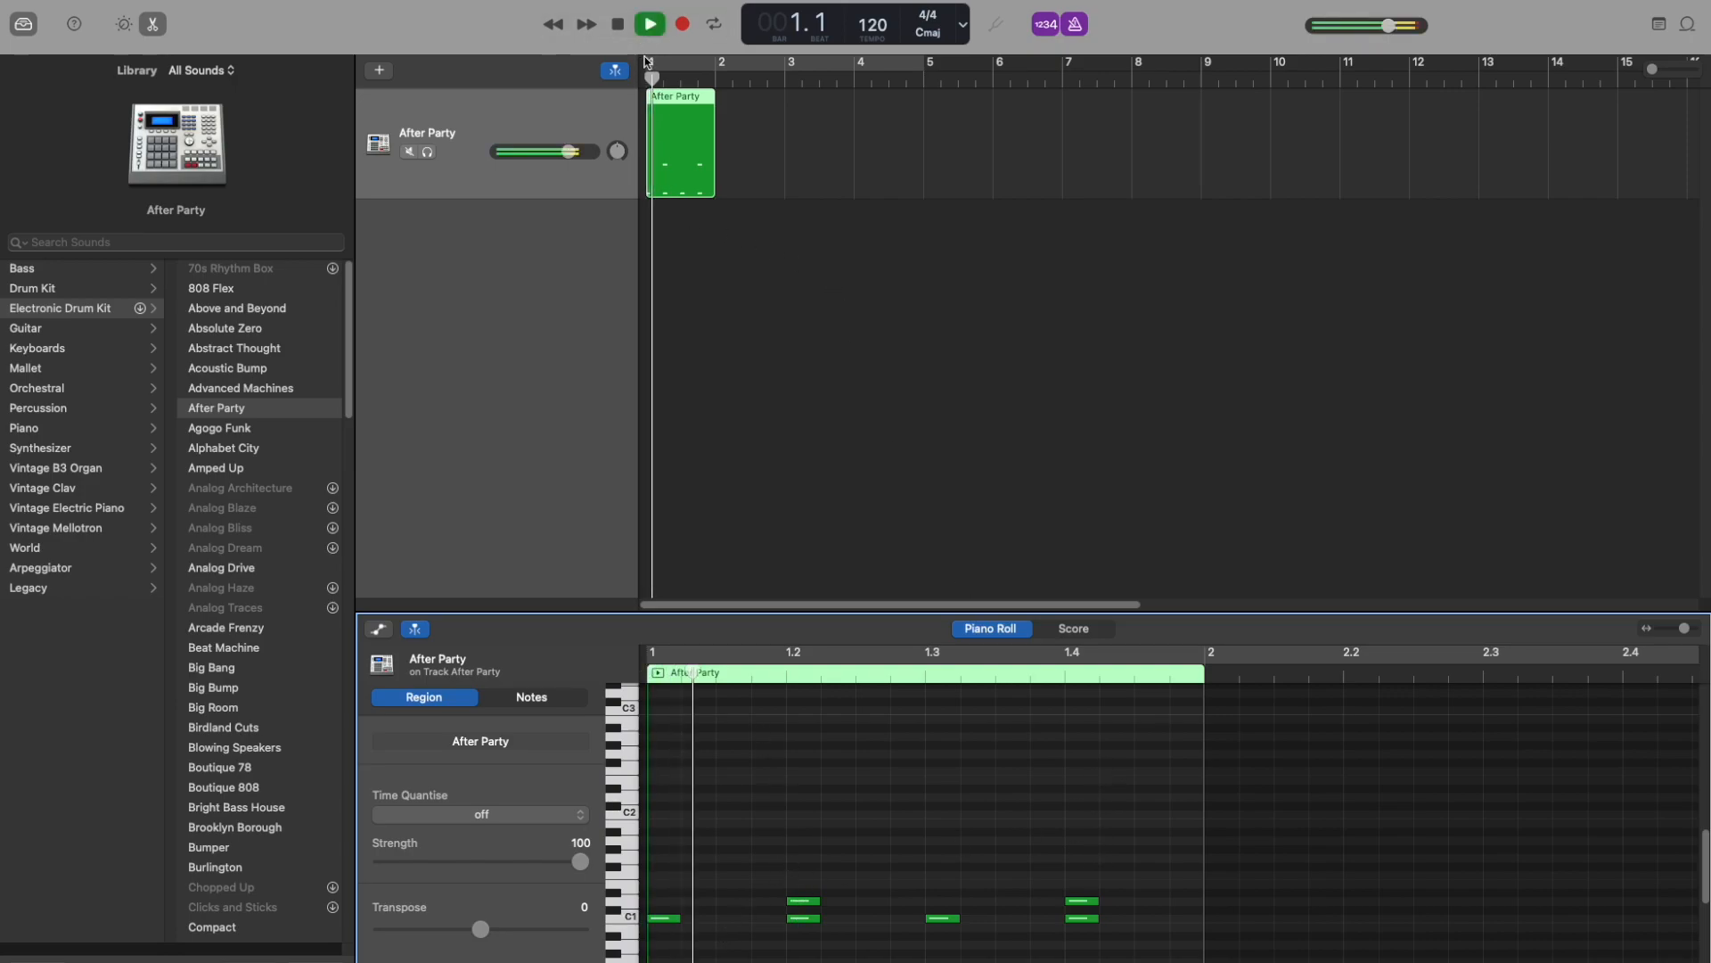
{"action": "key", "text": "space"}
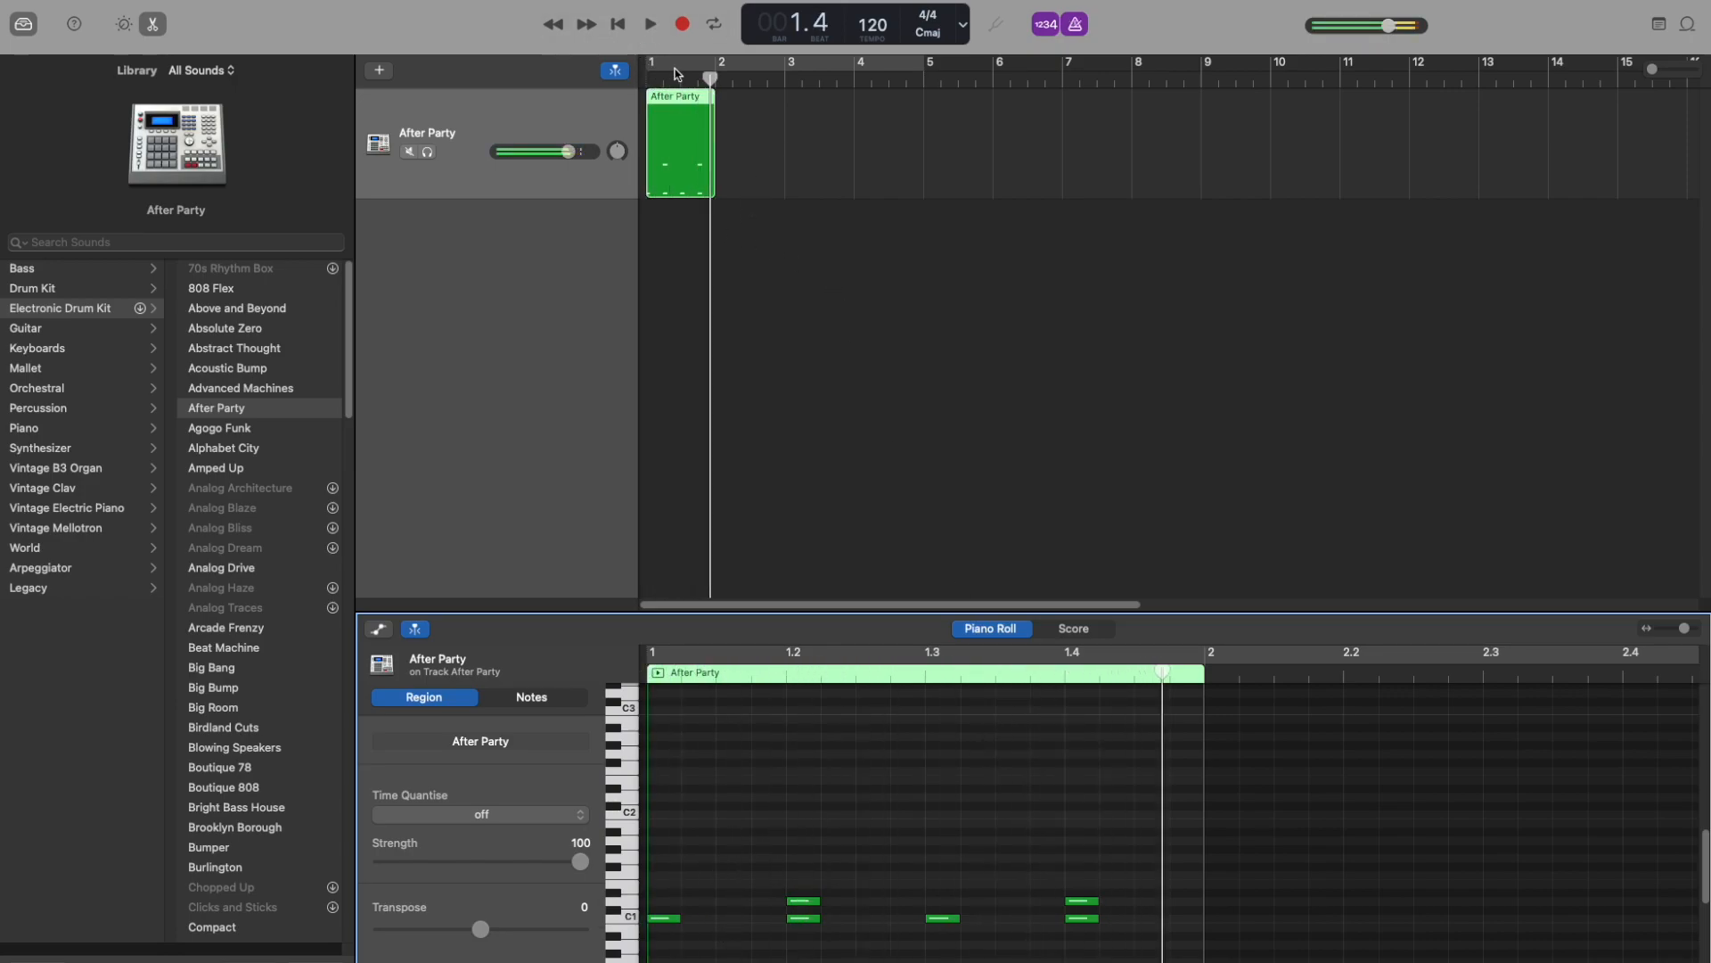
{"action": "key", "text": "Return"}
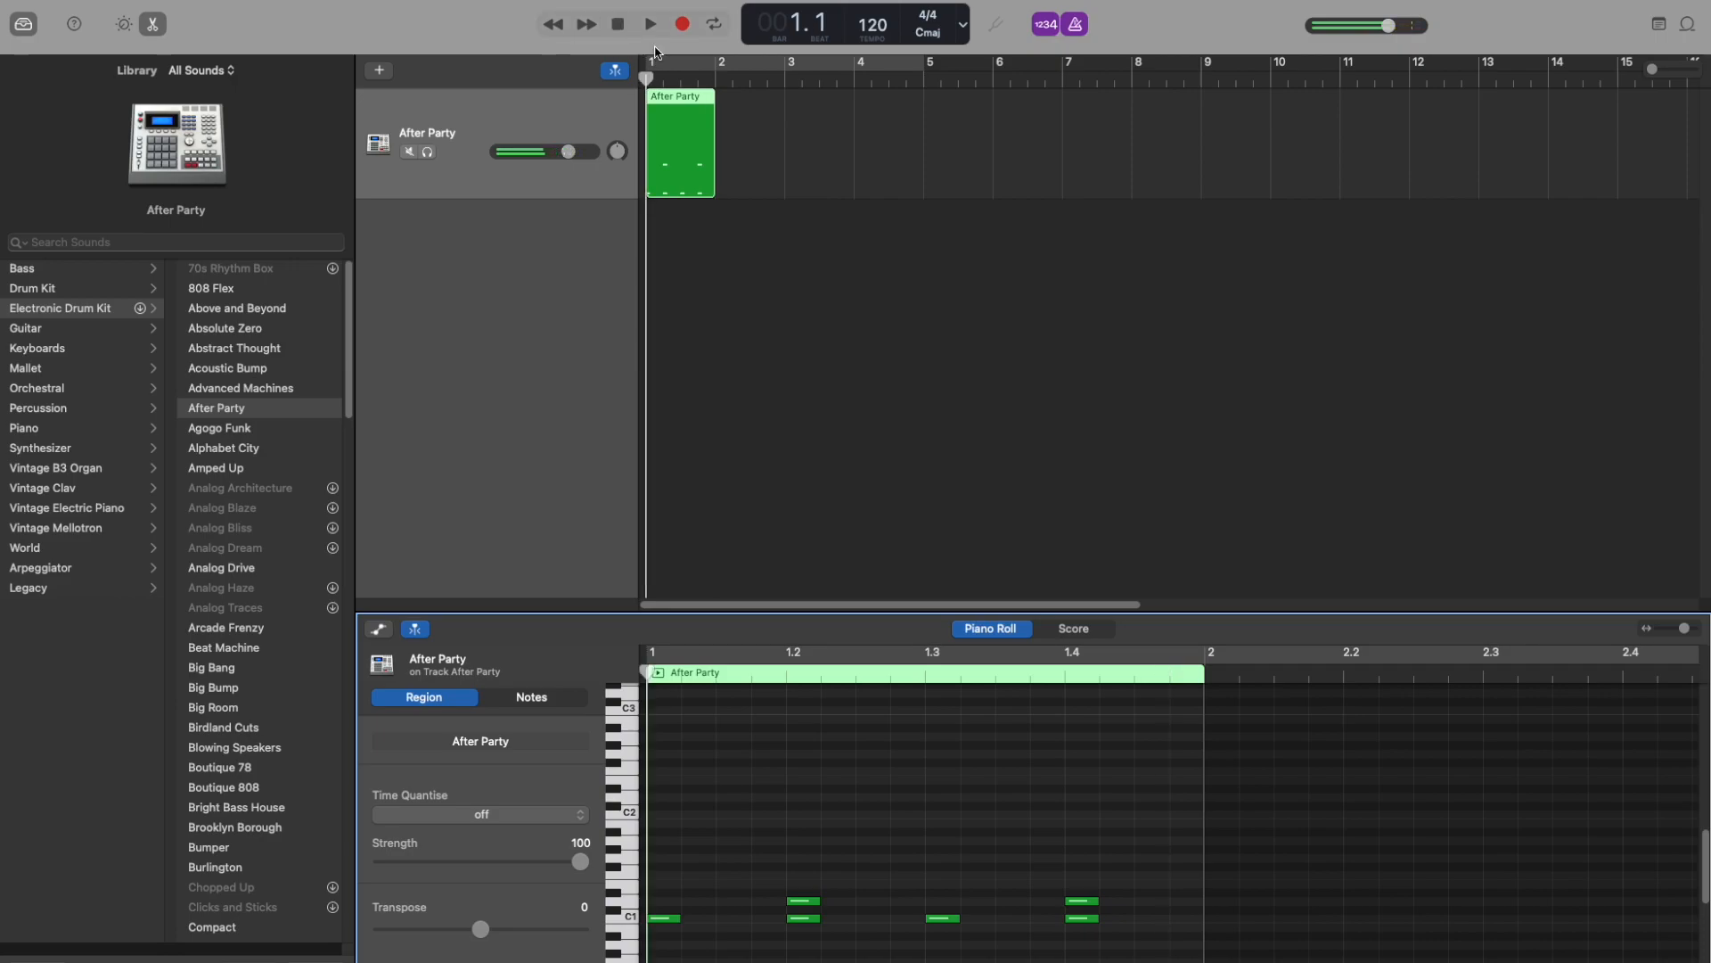
Audition the F#1 hi-hat and add sixteenth-length hi-hat notes on all four beats and halfway between them, filling bar 1 with eighth-note hits
{"action": "left_click", "coordinate": [617, 873]}
{"action": "left_click", "coordinate": [618, 874]}
{"action": "left_click", "coordinate": [616, 868]}
{"action": "left_click", "coordinate": [664, 867]}
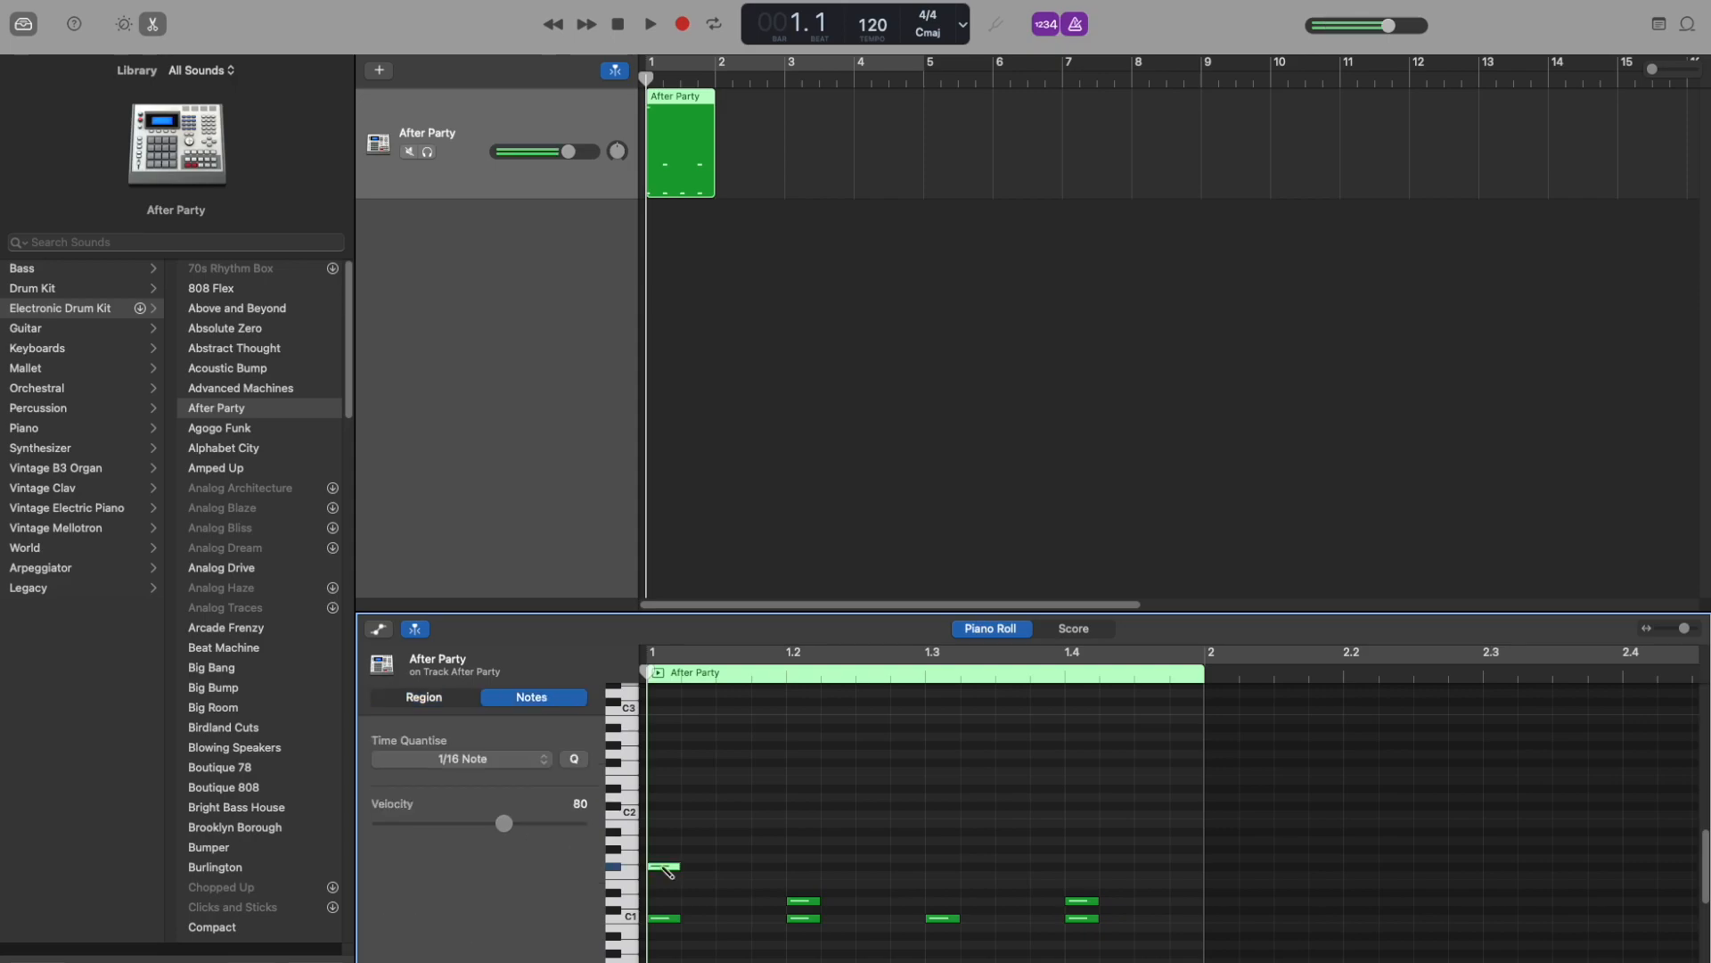
{"action": "left_click", "coordinate": [792, 866]}
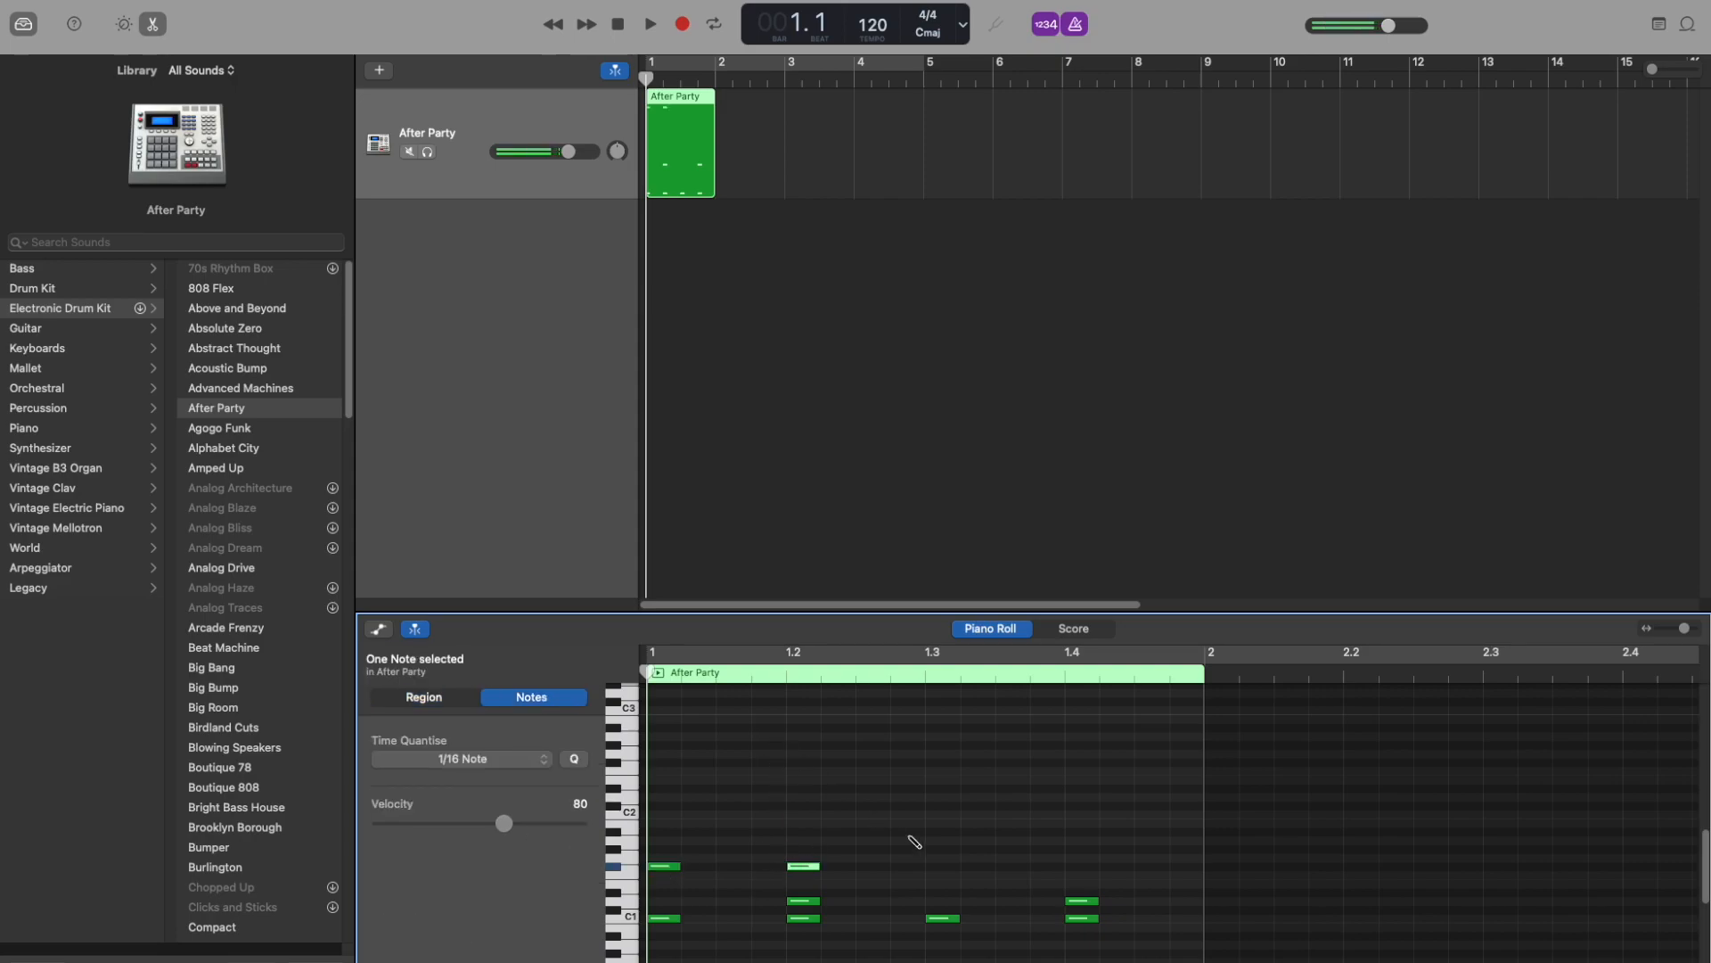
{"action": "left_click", "coordinate": [936, 866]}
{"action": "left_click", "coordinate": [1074, 865]}
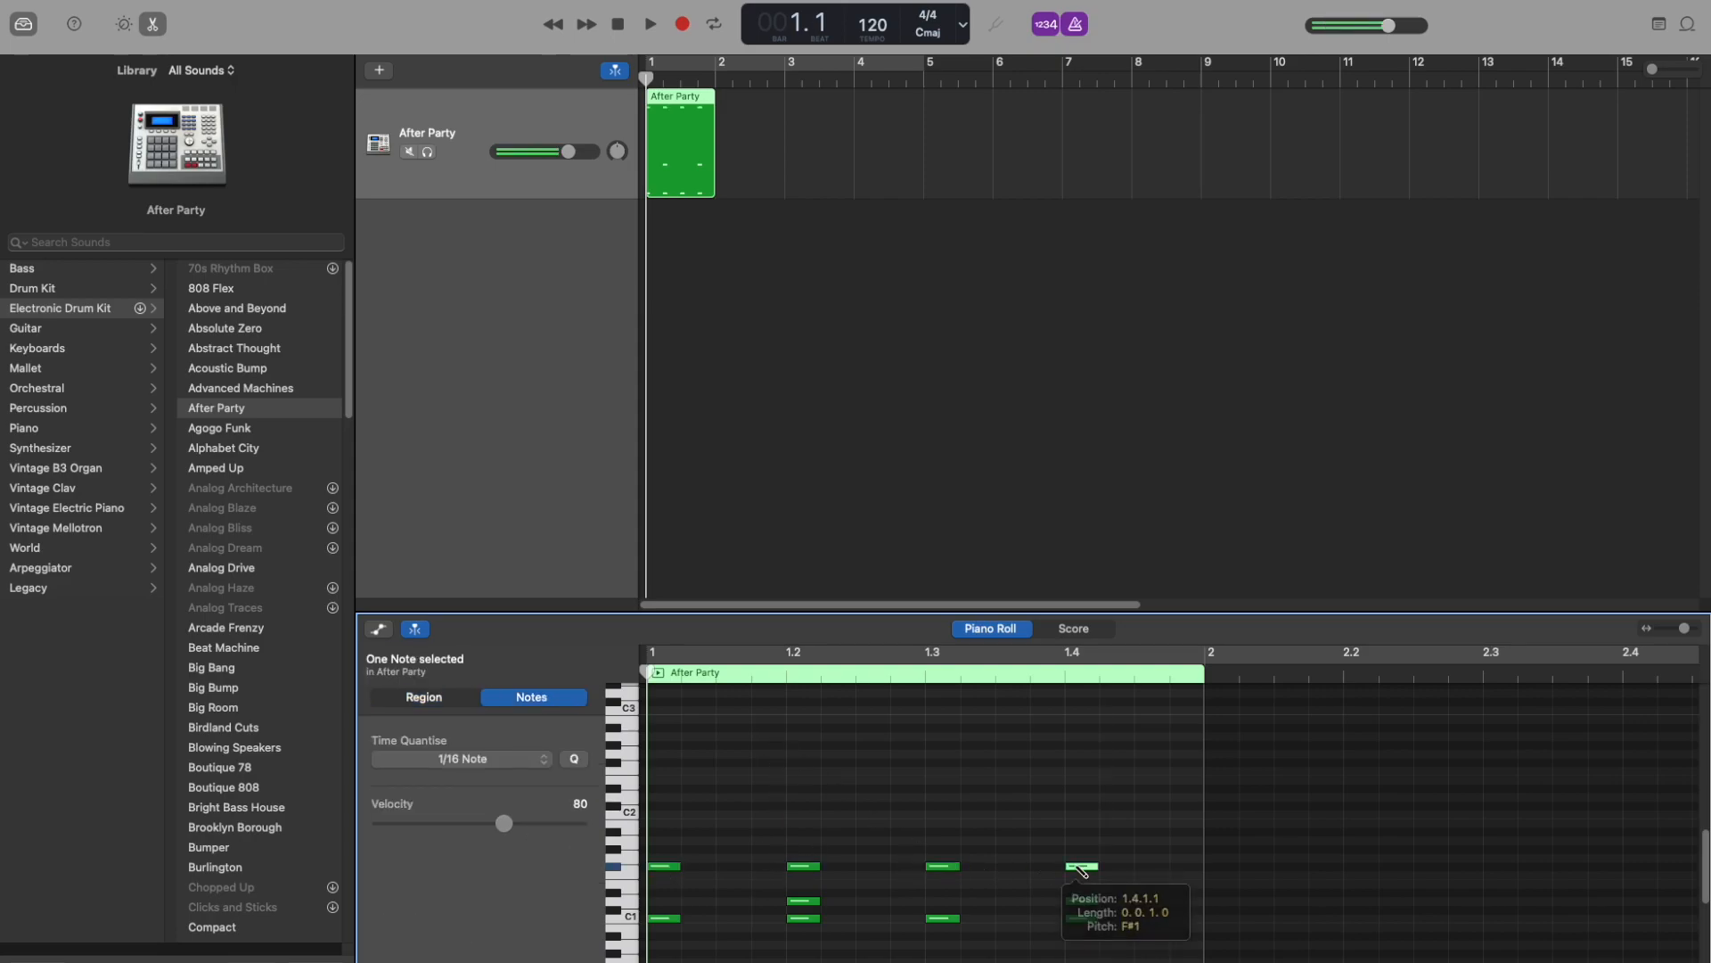
{"action": "left_click", "coordinate": [733, 866]}
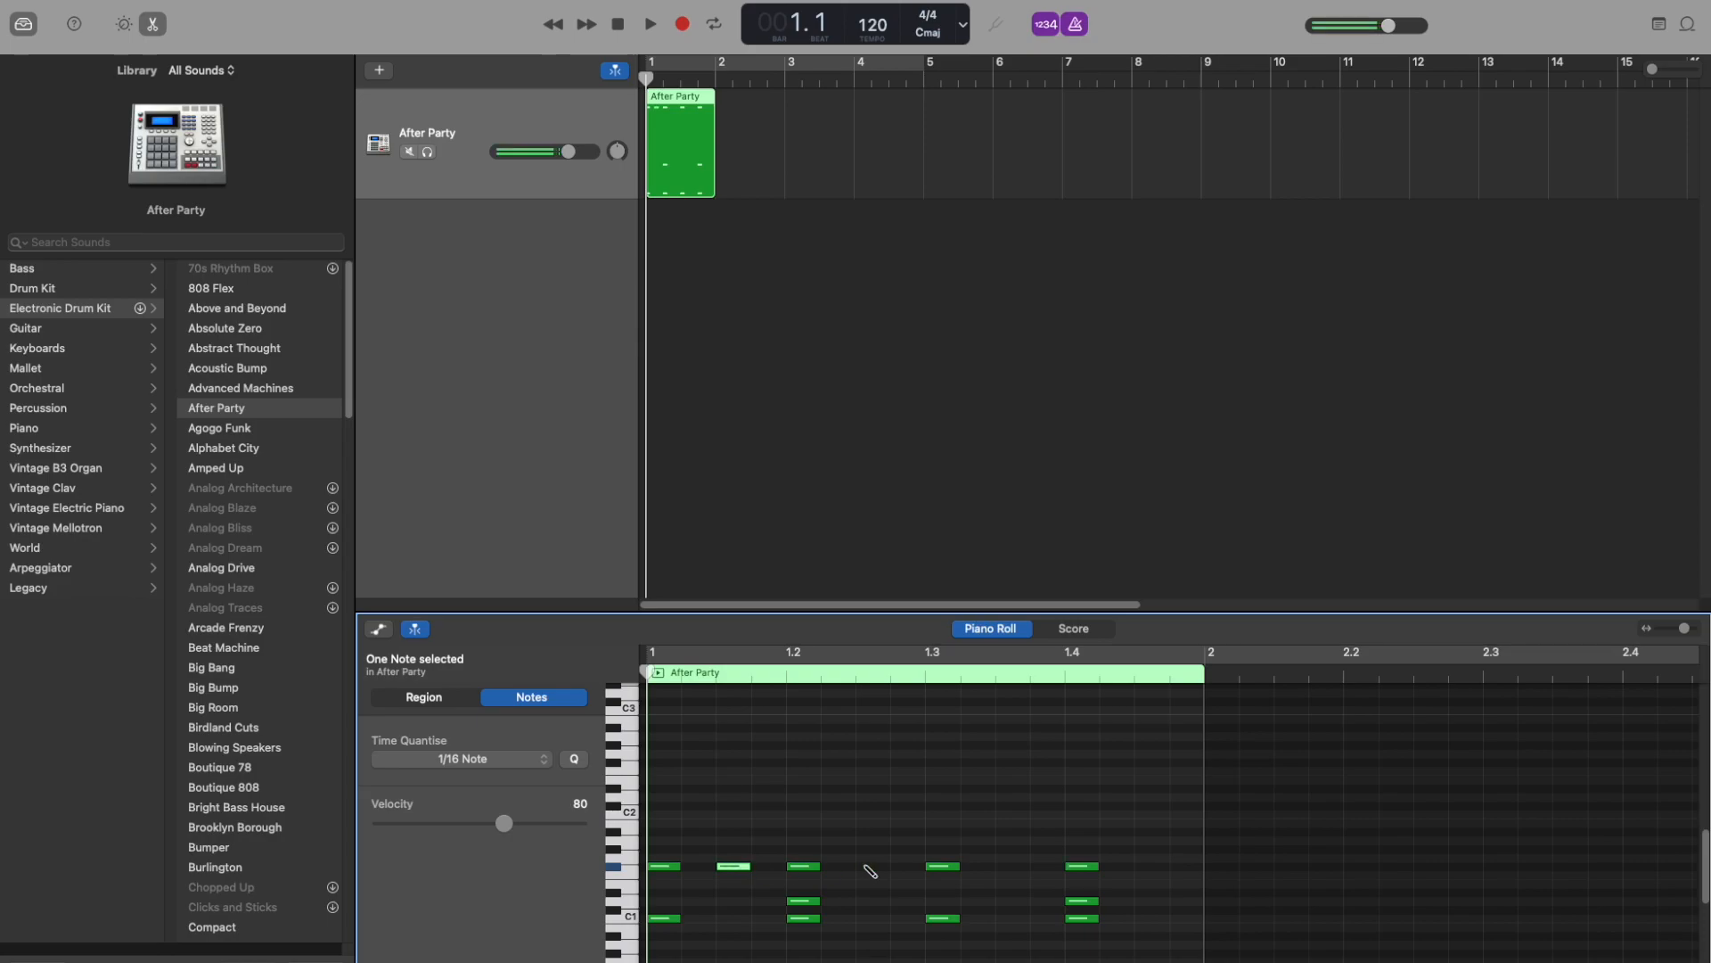
{"action": "left_click", "coordinate": [873, 867]}
{"action": "left_click", "coordinate": [1013, 866]}
{"action": "left_click", "coordinate": [1152, 867]}
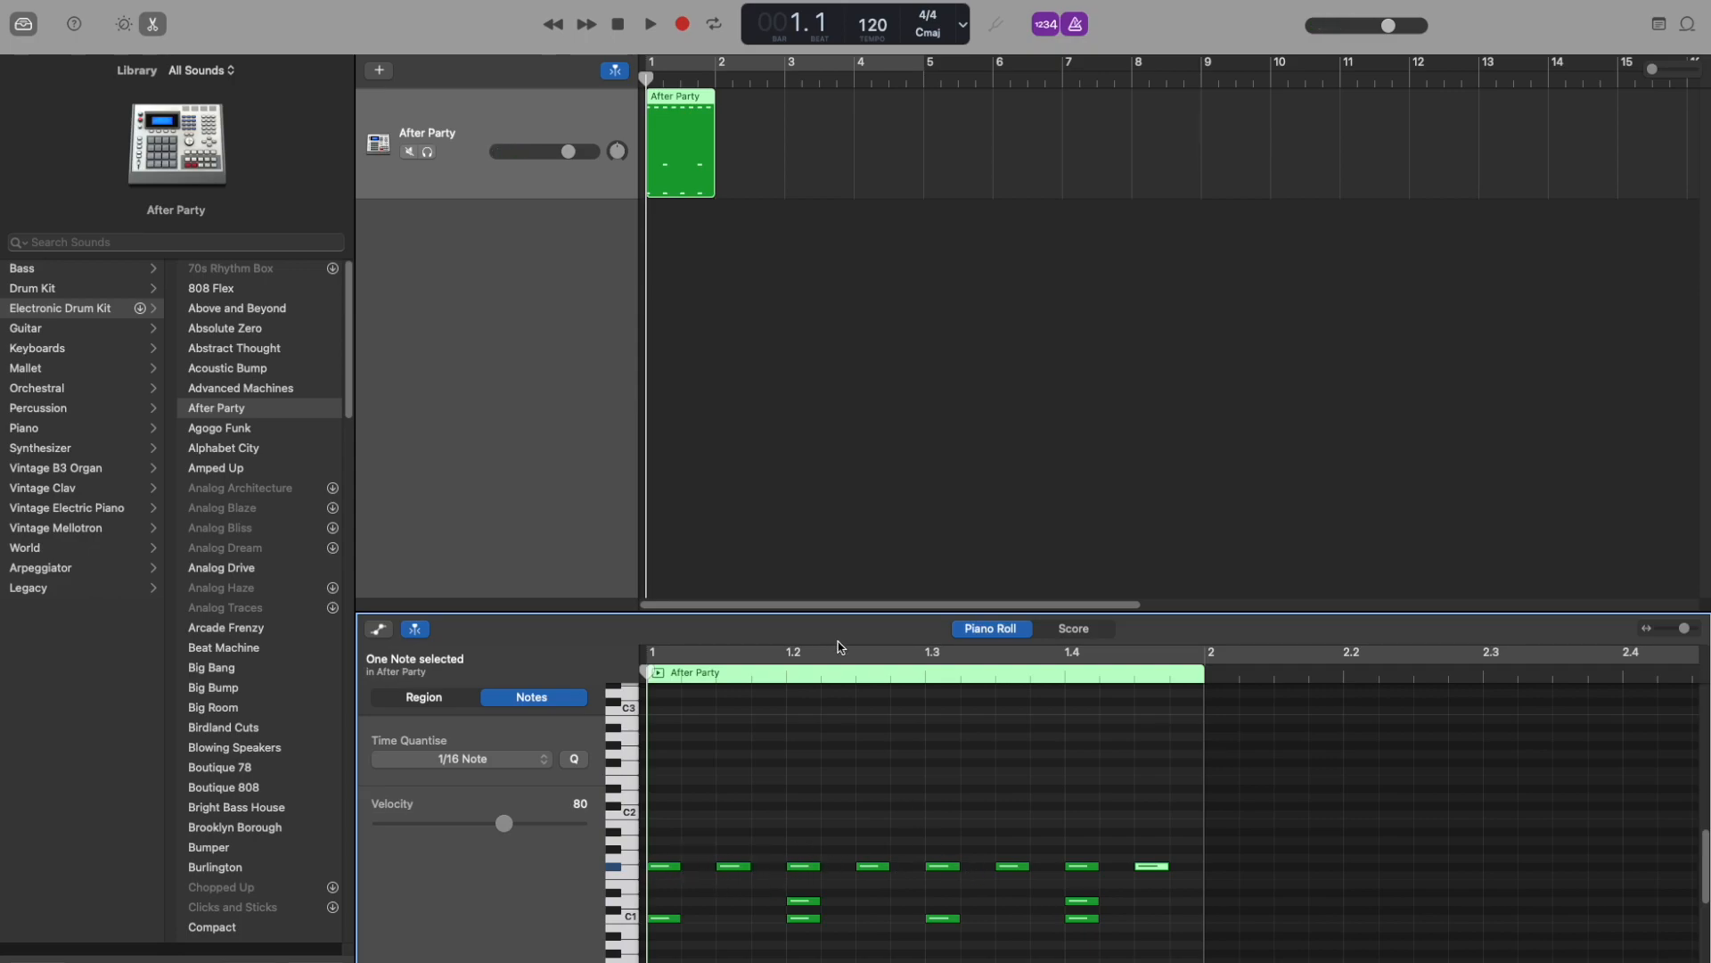
Play back the pattern with the hi-hats, then stop and return the playhead to the start
{"action": "key", "text": "space"}
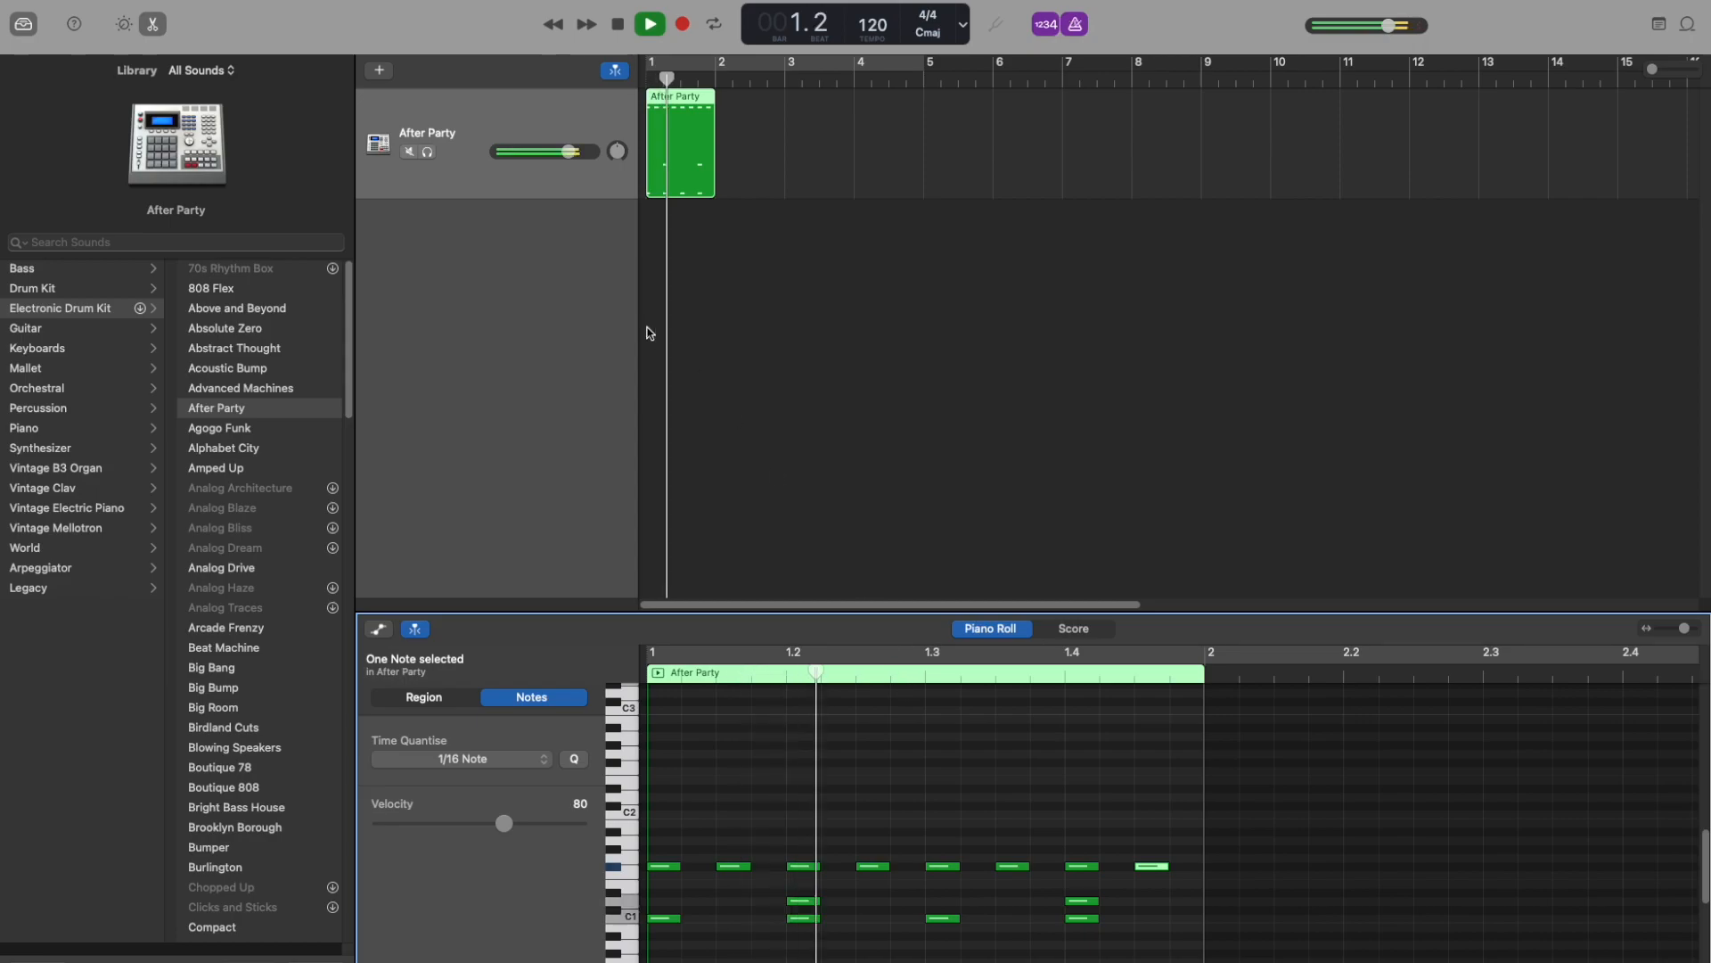
{"action": "left_click", "coordinate": [617, 27]}
{"action": "left_click", "coordinate": [617, 27]}
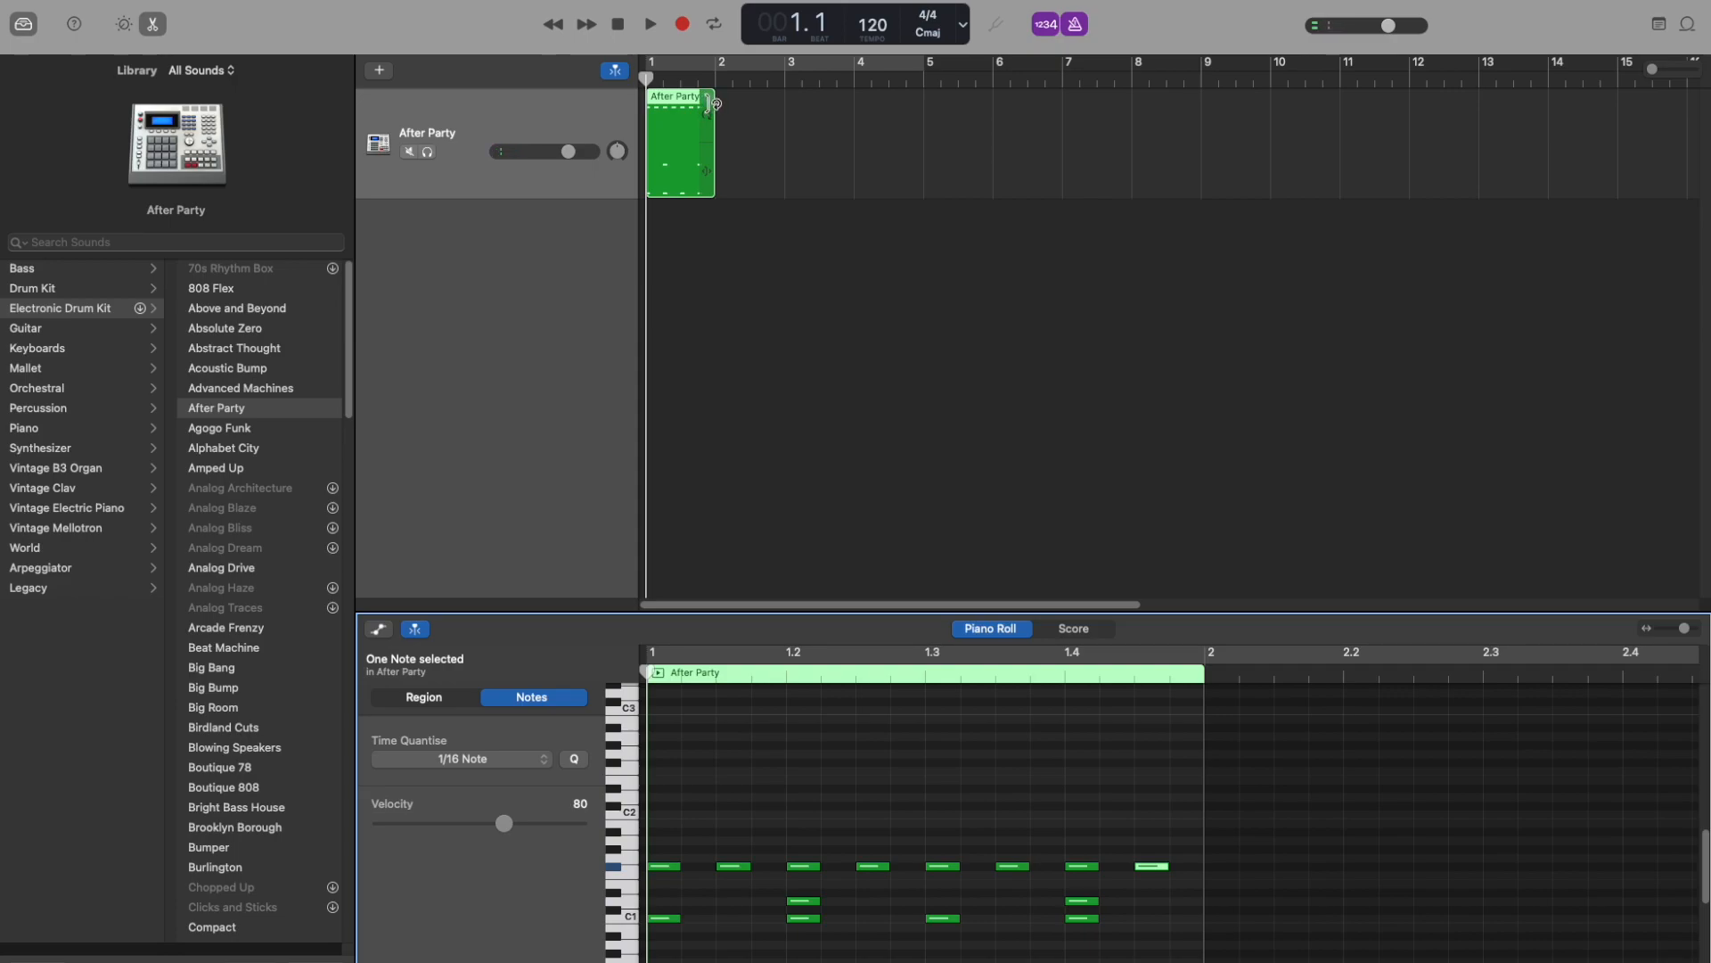
Loop the drum region out to bar 12 and turn off the metronome while playing the beat, returning the playhead to the start
{"action": "left_click_drag", "start_coordinate": [713, 107], "coordinate": [1417, 112]}
{"action": "left_click", "coordinate": [632, 29]}
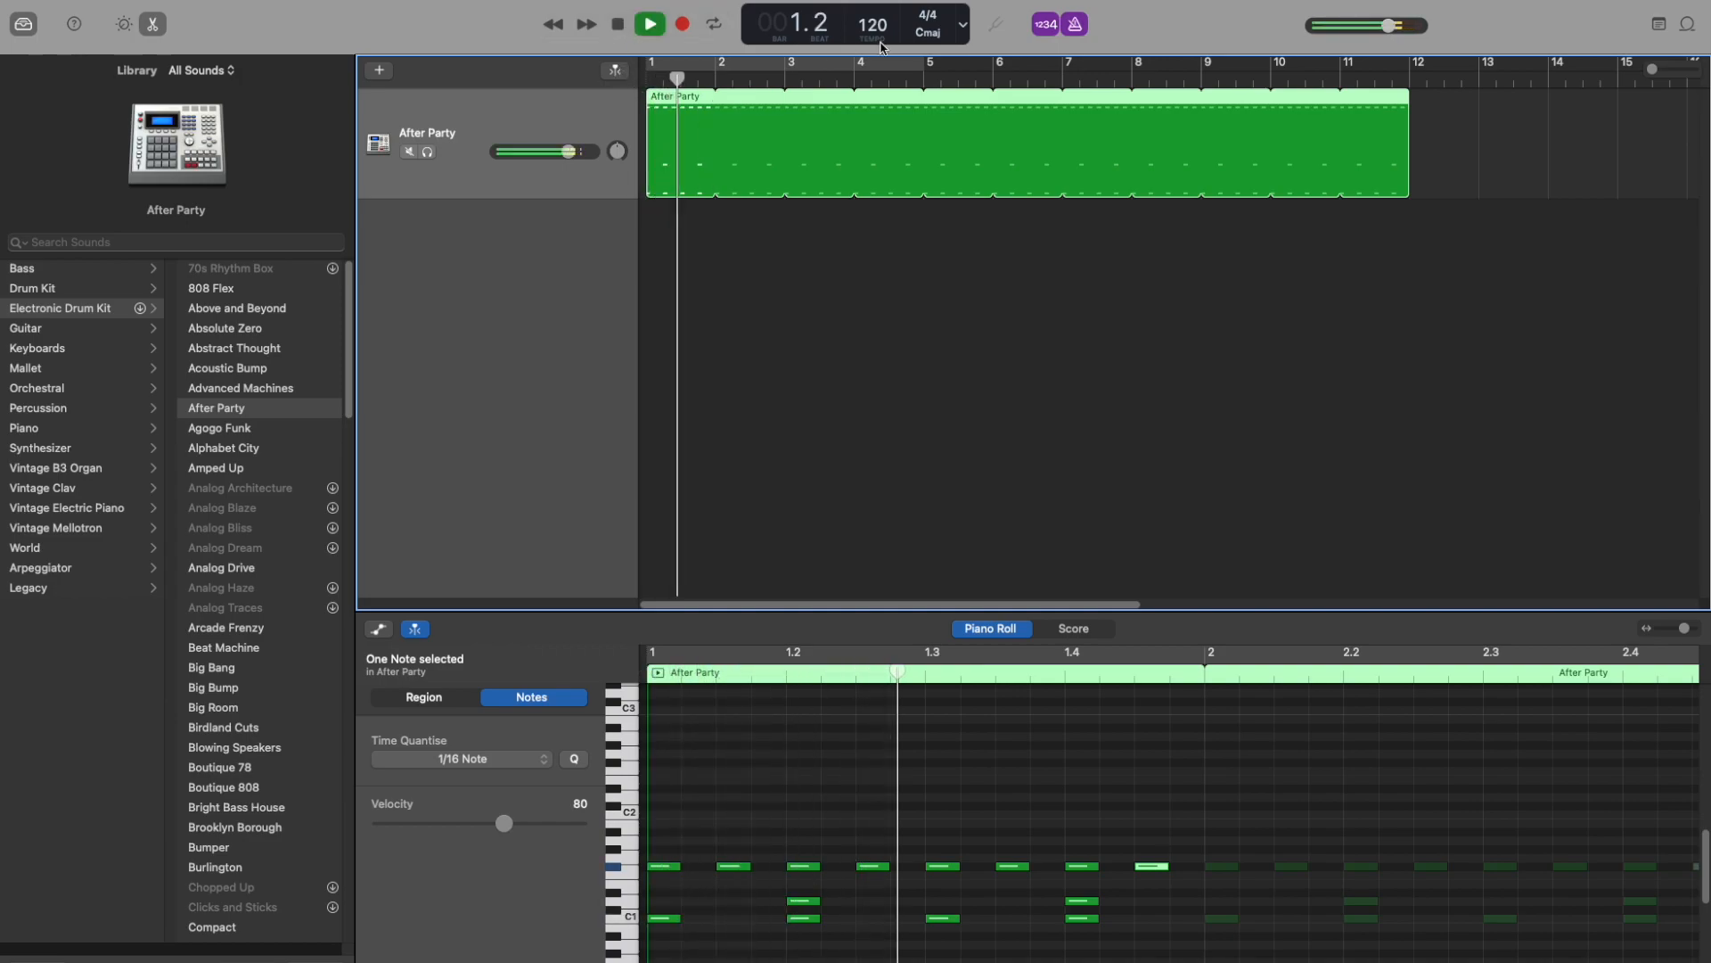
{"action": "left_click", "coordinate": [1076, 30]}
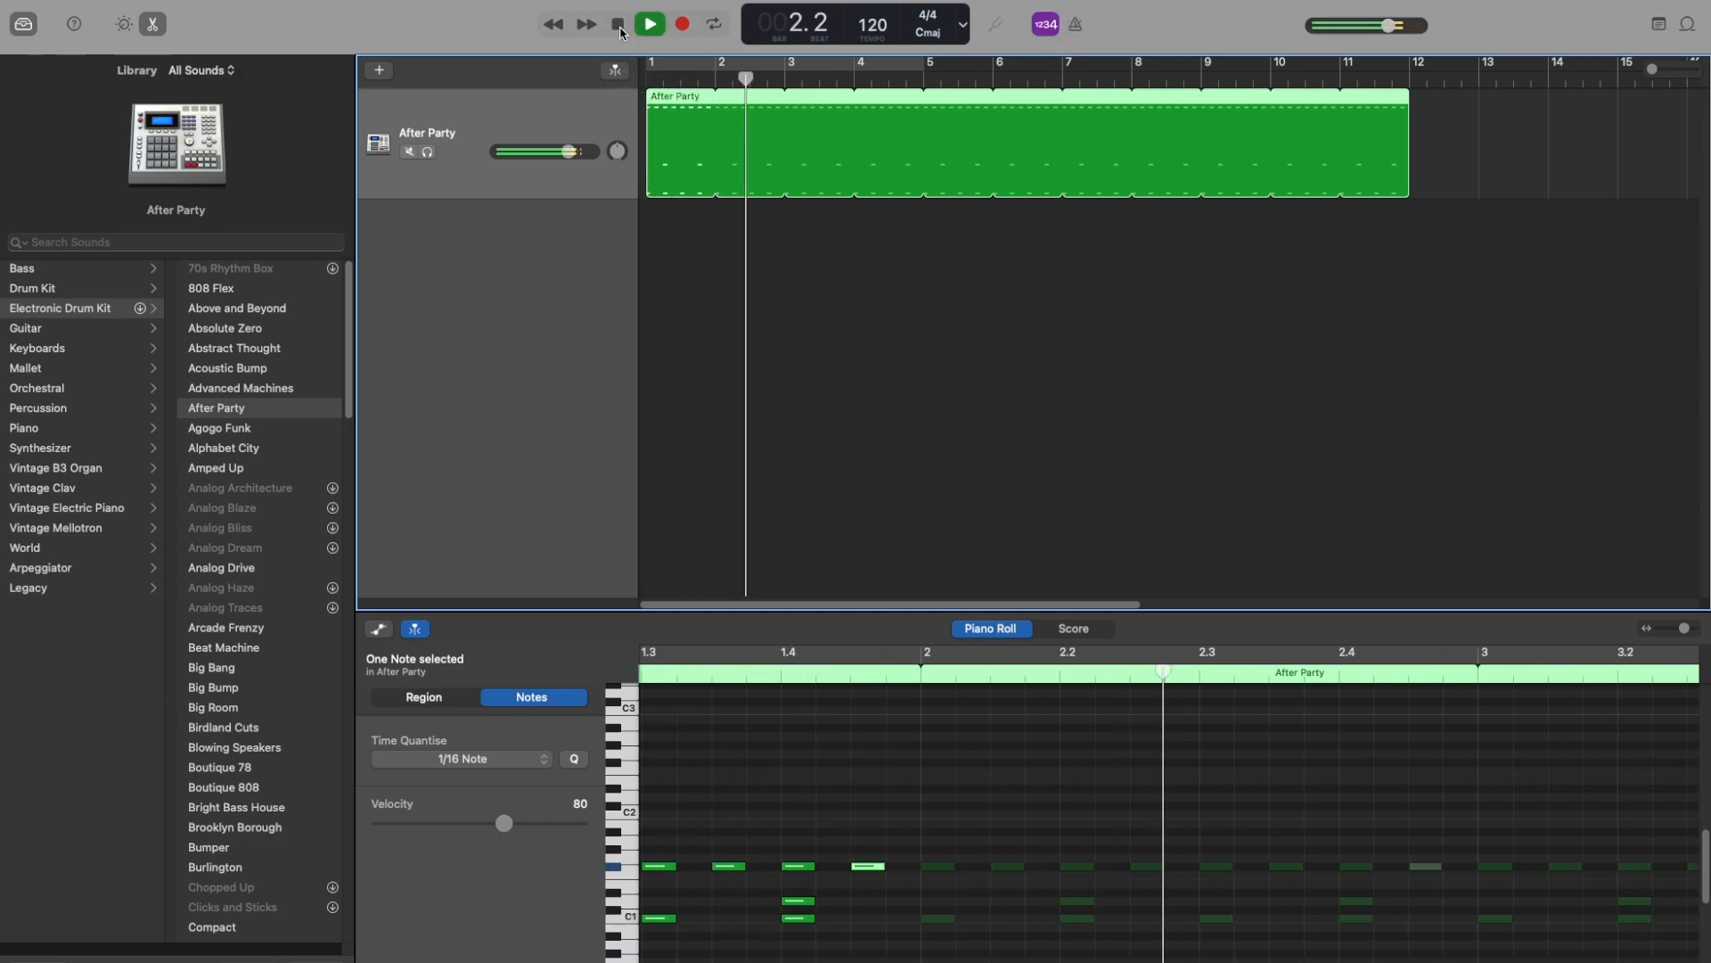
{"action": "left_click", "coordinate": [618, 25]}
{"action": "left_click", "coordinate": [619, 25]}
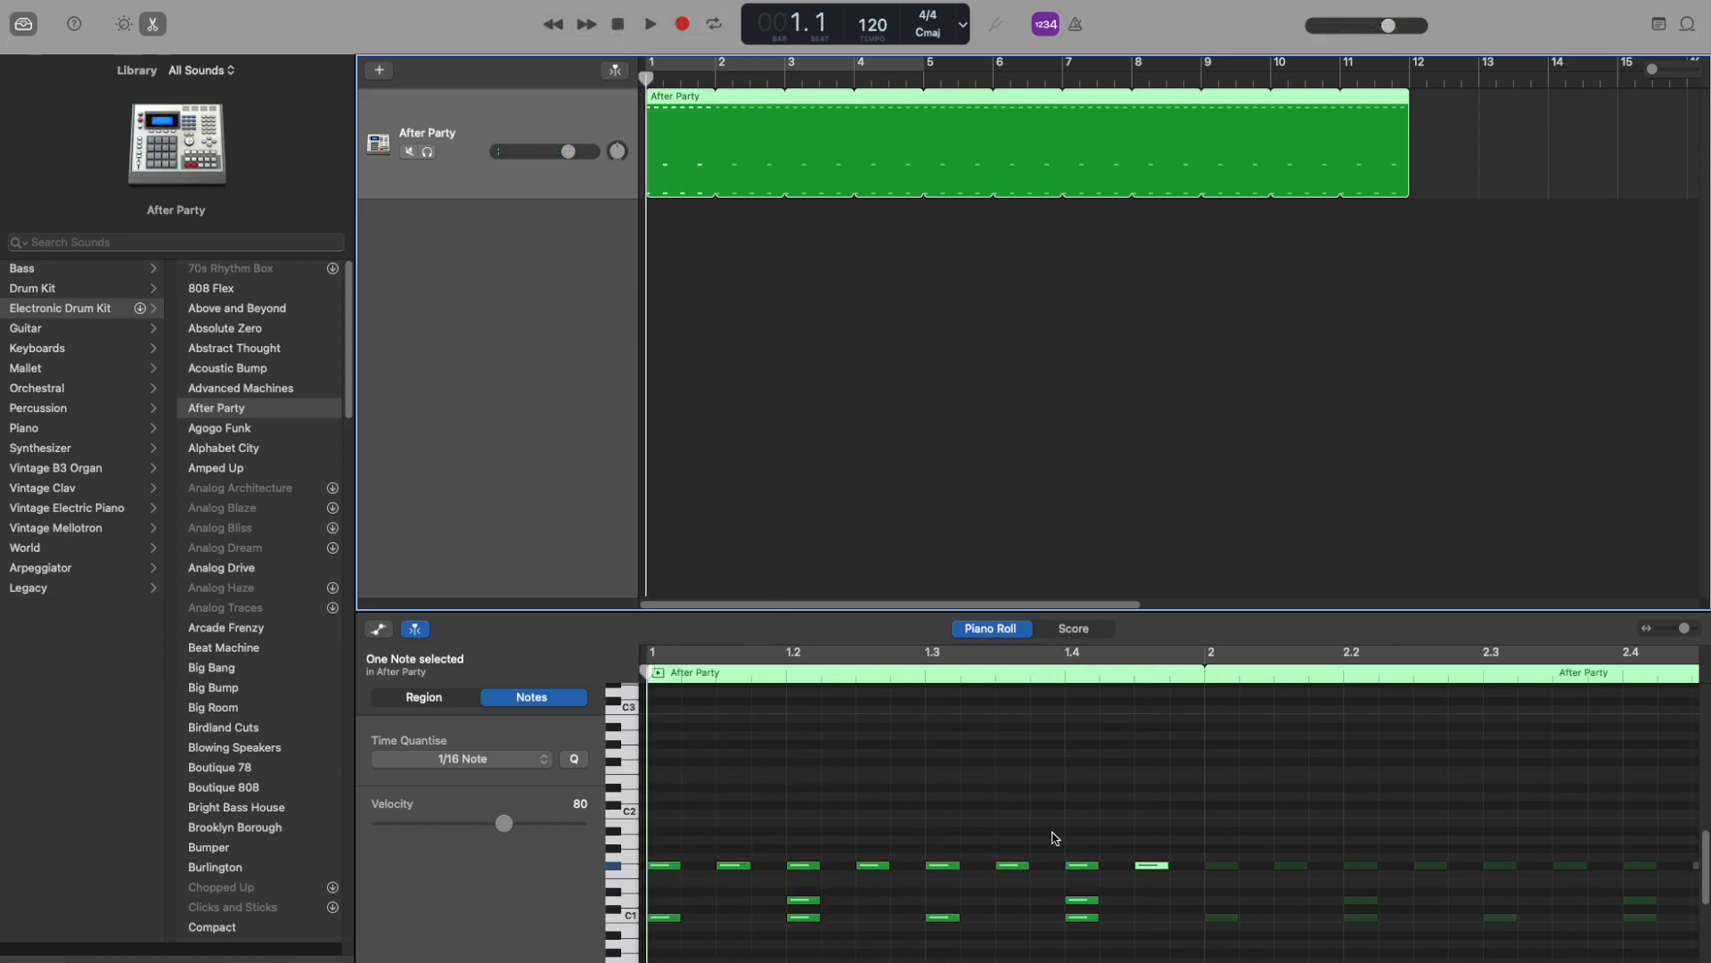
{"action": "left_click", "coordinate": [967, 831]}
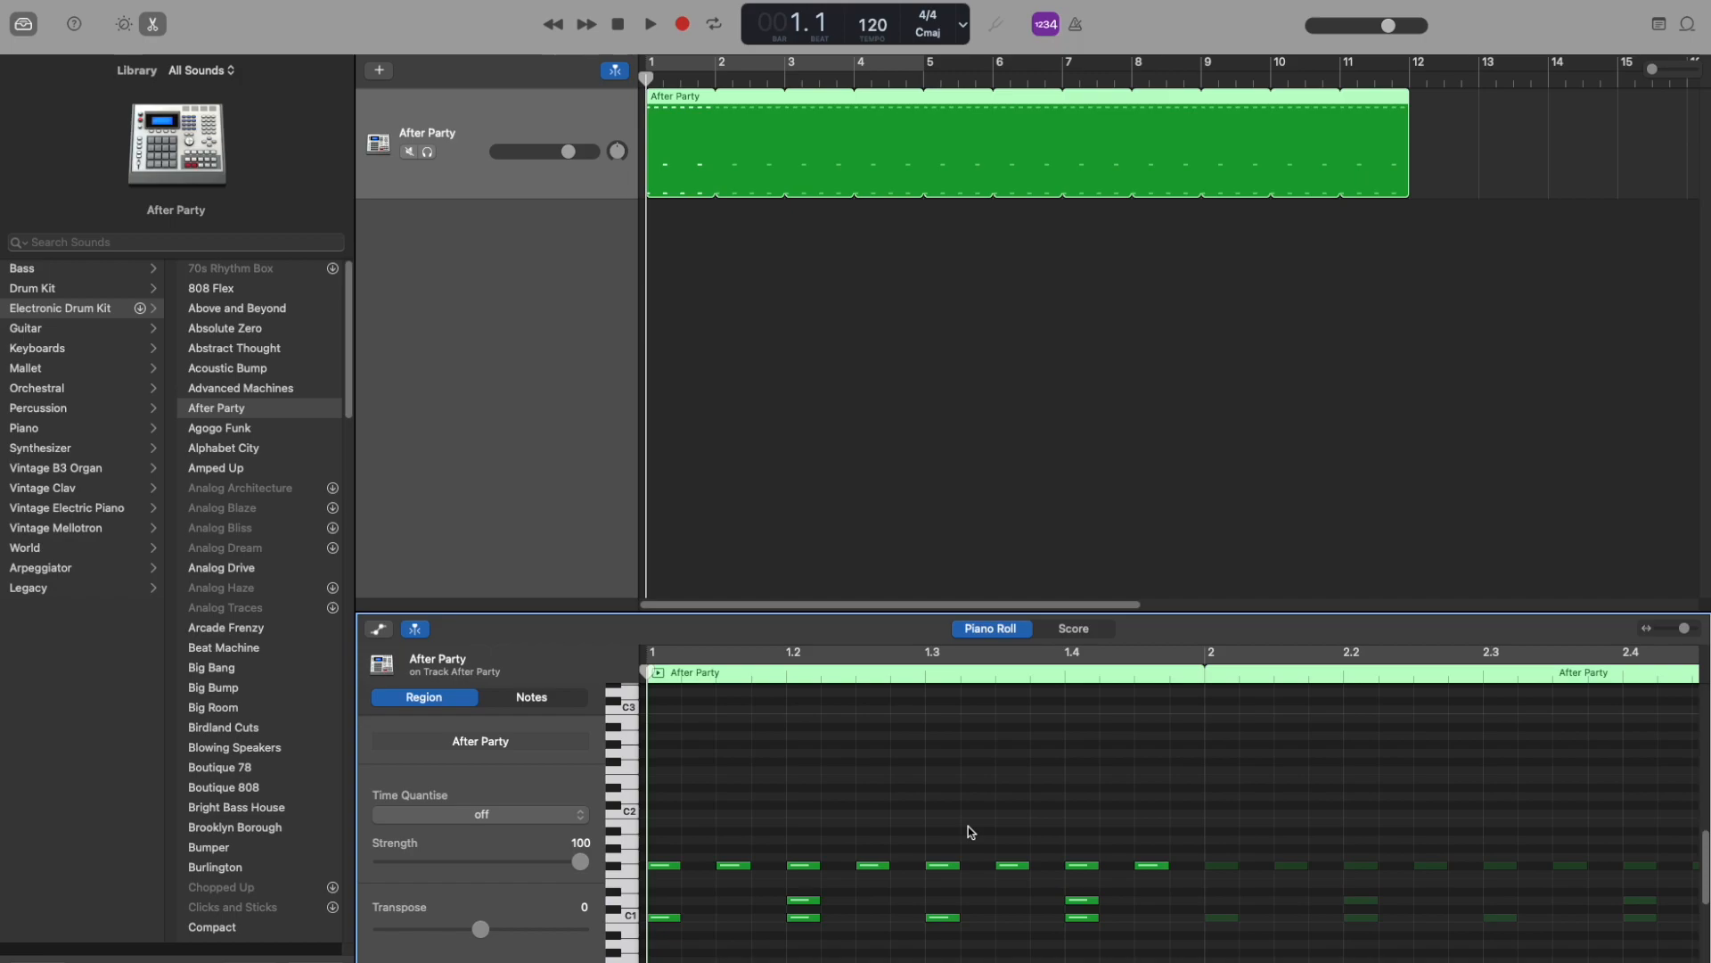
Add sixteenth-length F#1 hi-hats at 1.1.4, 1.2.4 and 1.4.2, plus a C1 kick at 1.4.3
{"action": "left_click", "coordinate": [771, 865]}
{"action": "left_click", "coordinate": [908, 865]}
{"action": "left_click", "coordinate": [1115, 864]}
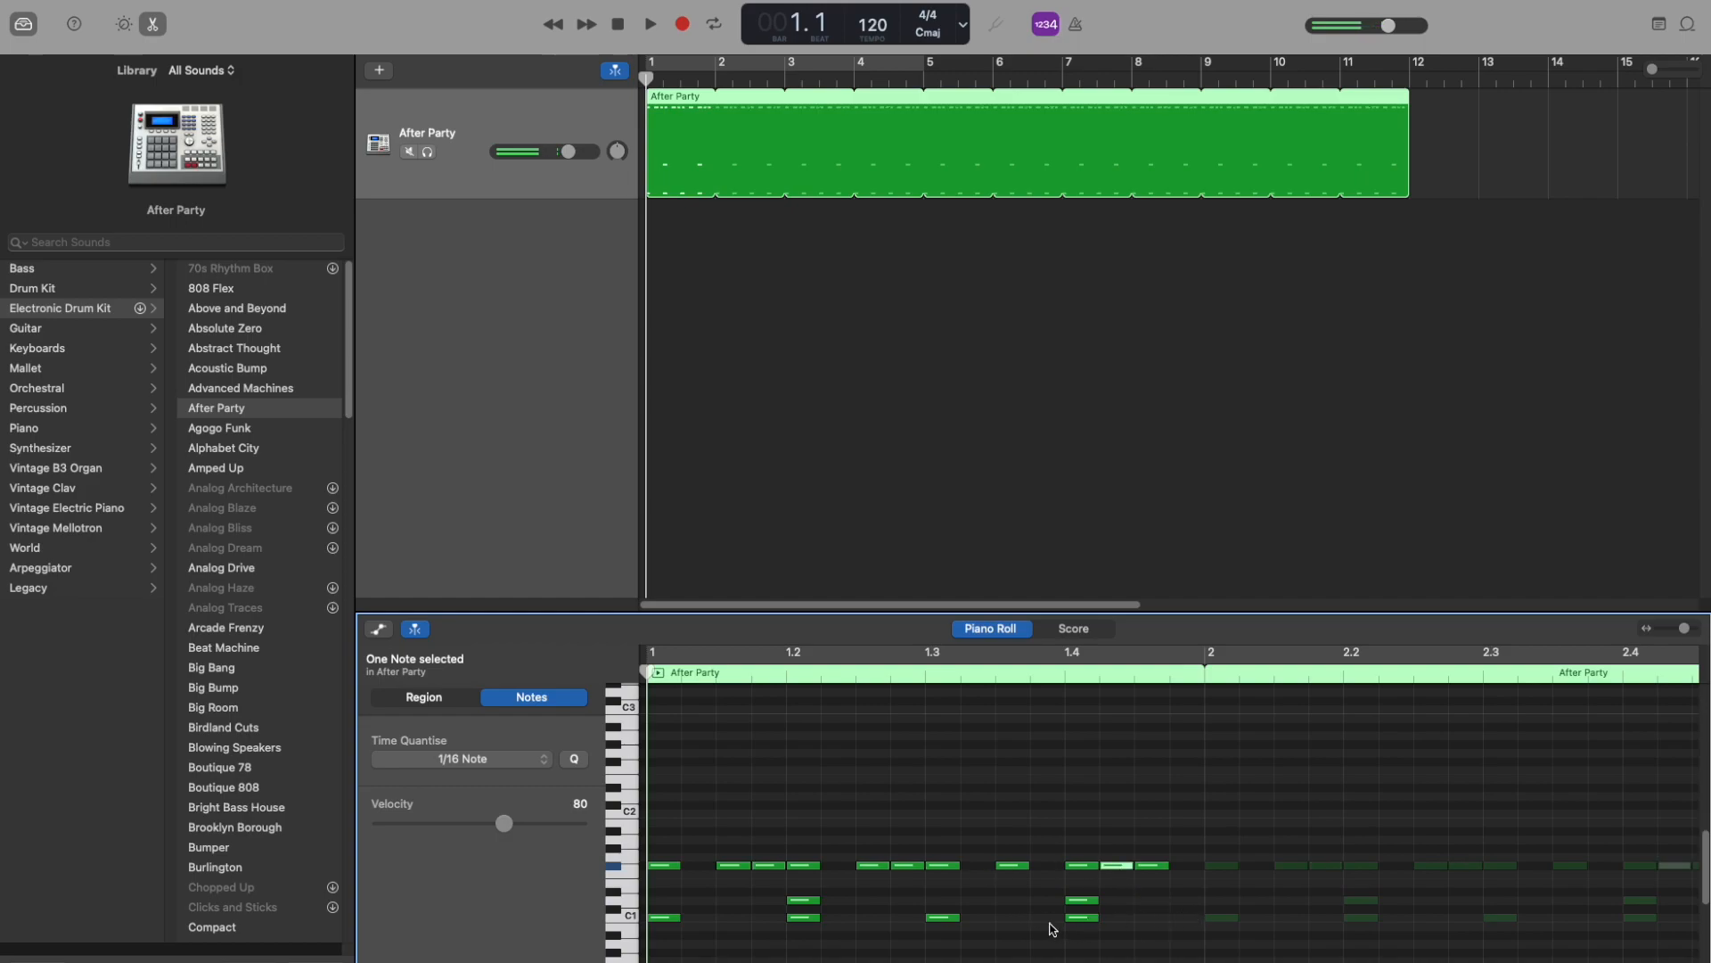
{"action": "left_click", "coordinate": [1150, 917]}
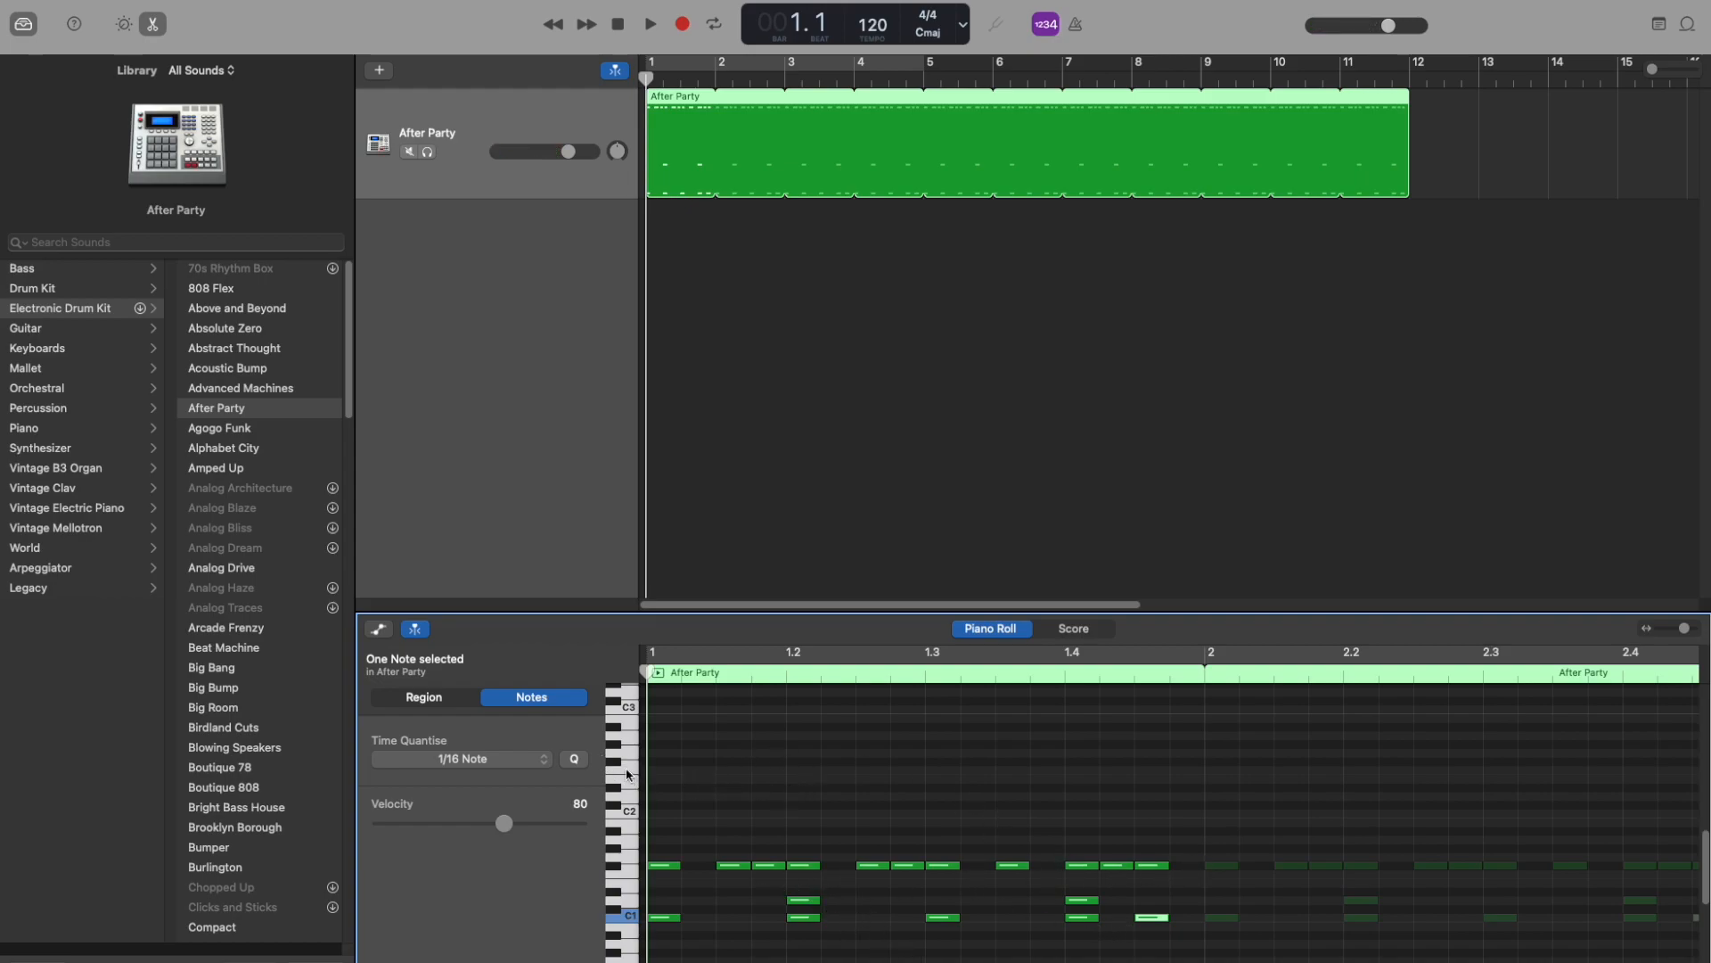
Add percussion notes at G#2 (1.1.2), E2 (1.2.4), G2 (1.3.4) and C#2 (1.4.4), plus very short C2 (1.2.2) and B1 (1.1.2) hits
{"action": "left_click", "coordinate": [697, 744], "text": "super"}
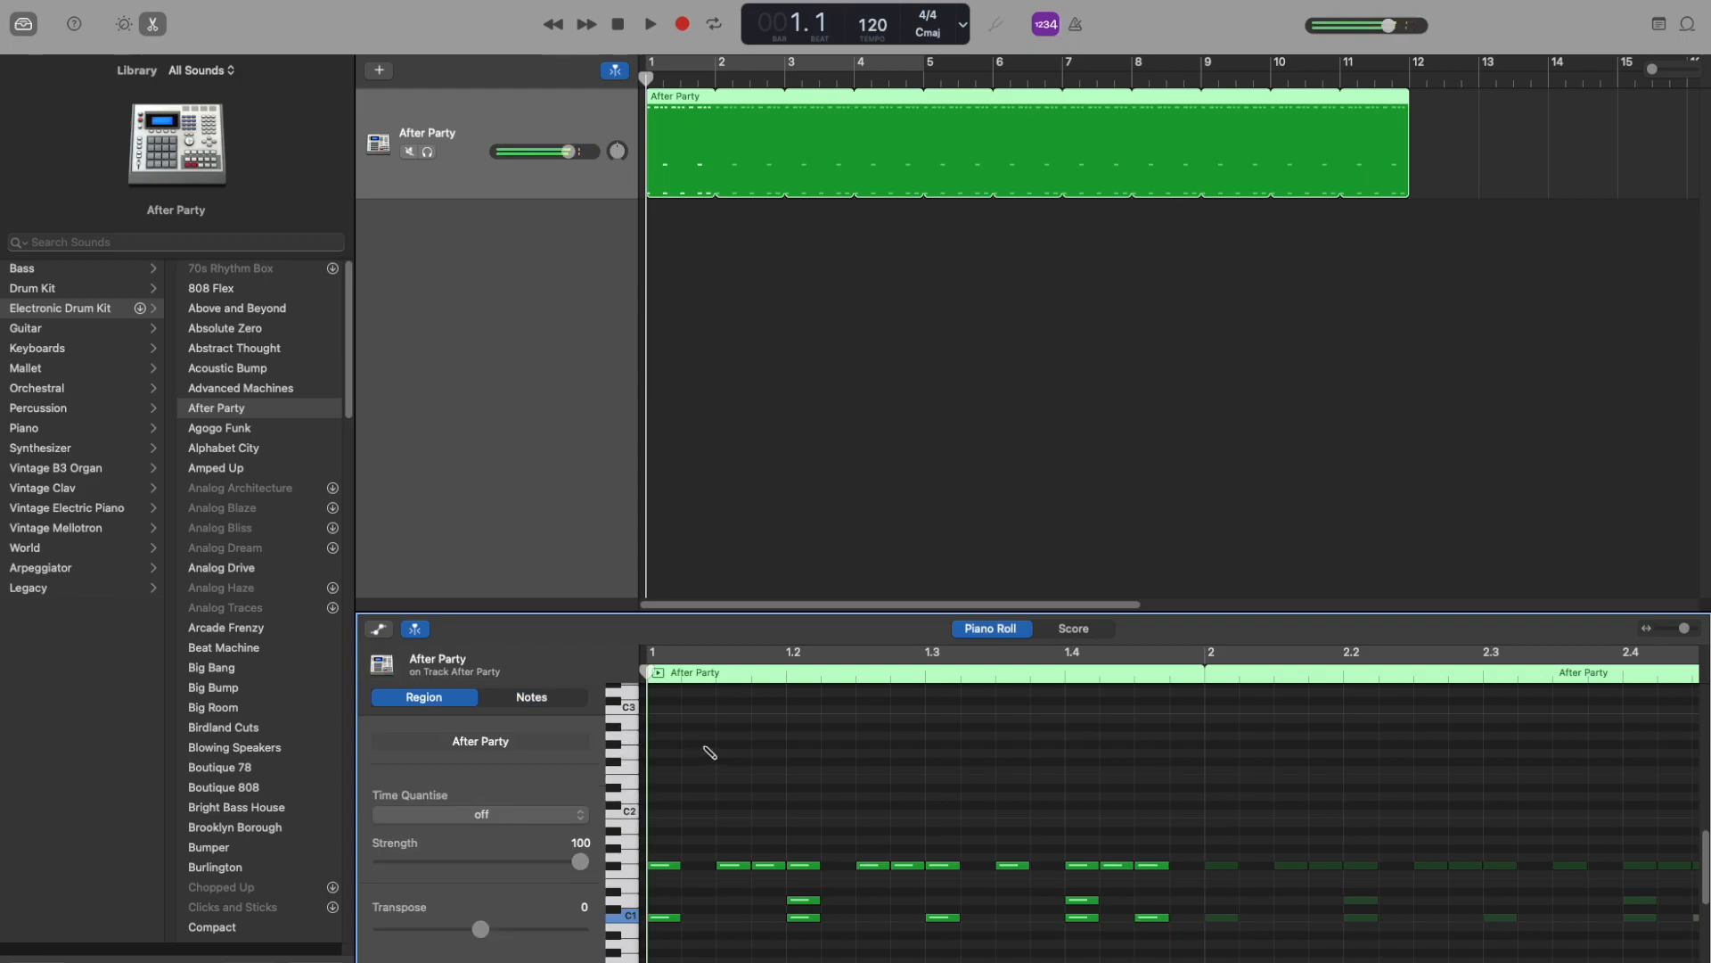
{"action": "left_click", "coordinate": [893, 778], "text": "super"}
{"action": "left_click", "coordinate": [1033, 753], "text": "super"}
{"action": "left_click", "coordinate": [1172, 804], "text": "super"}
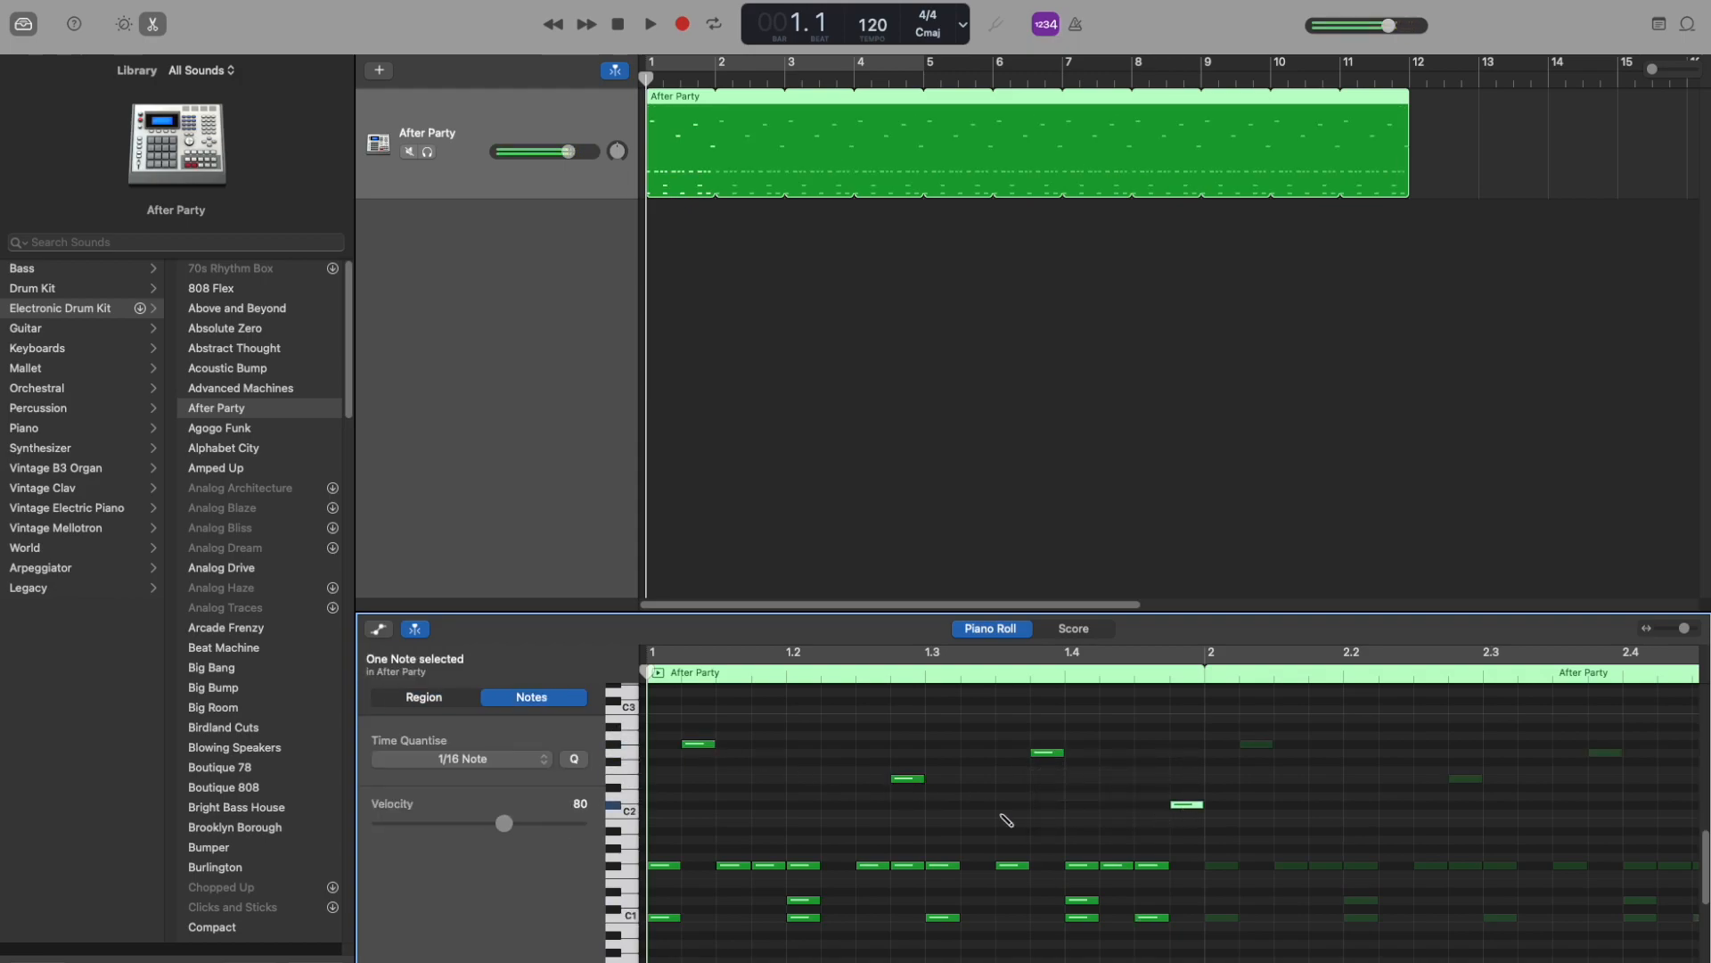
{"action": "left_click", "coordinate": [823, 813], "text": "super"}
{"action": "left_click", "coordinate": [685, 821], "text": "super"}
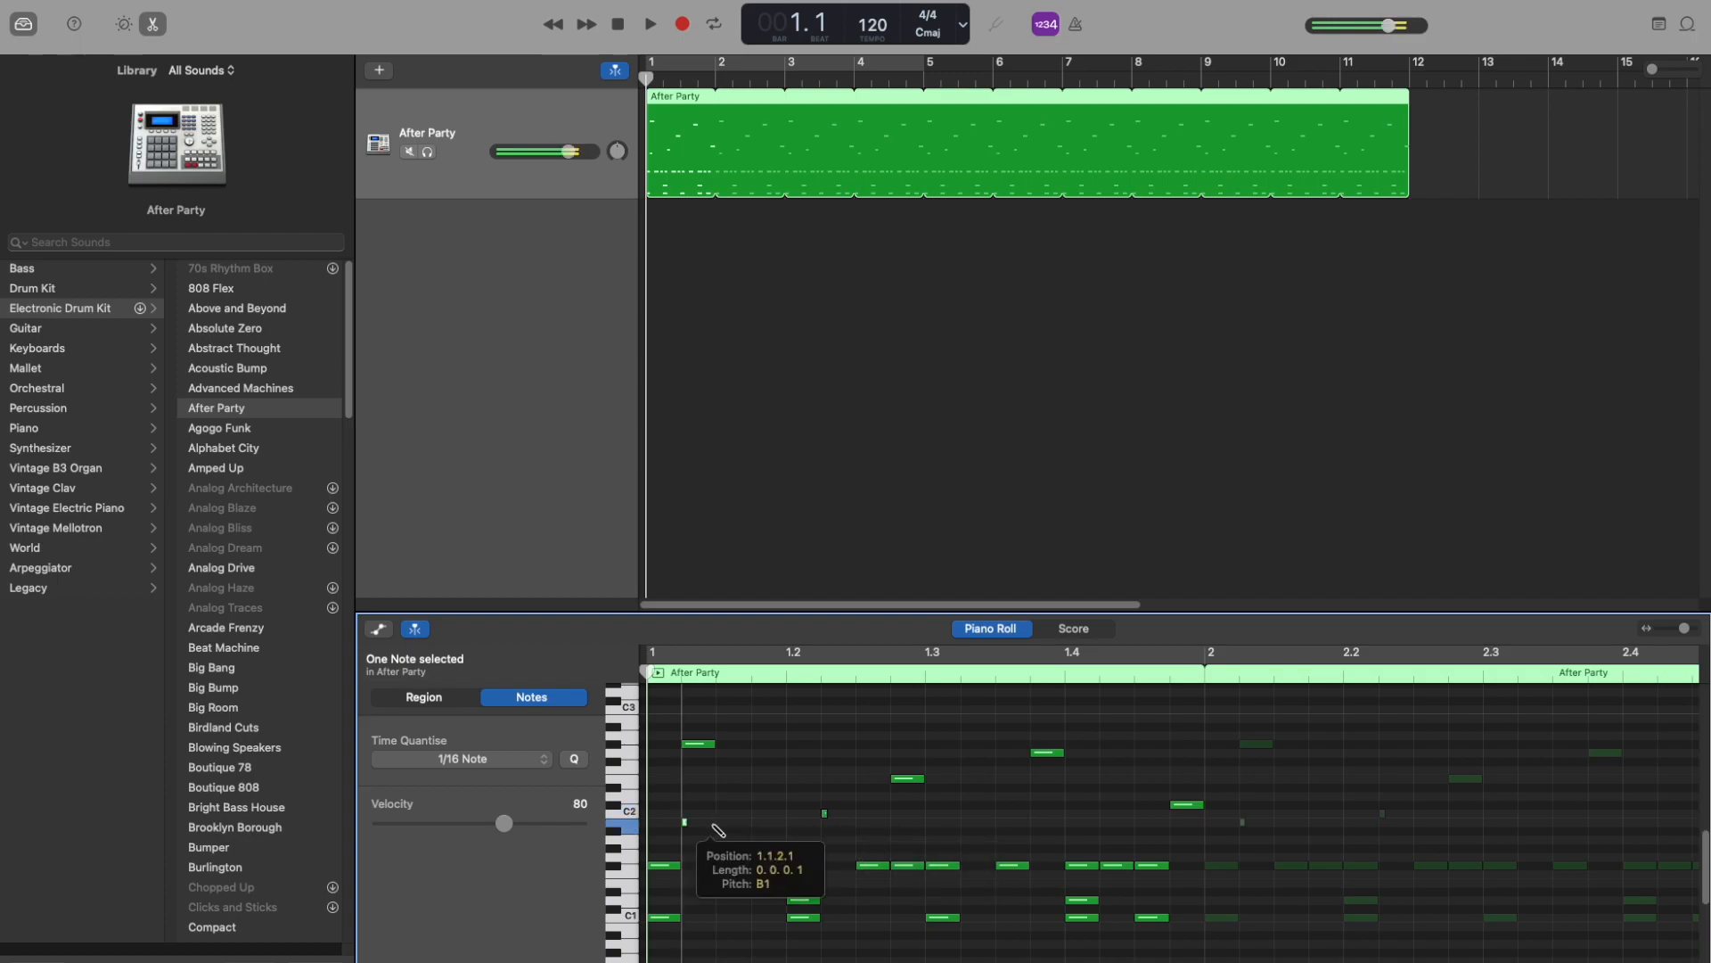
Move the short B1 note to 1.1.3 and the C#2 note to 1.4.3
{"action": "left_click", "coordinate": [687, 827]}
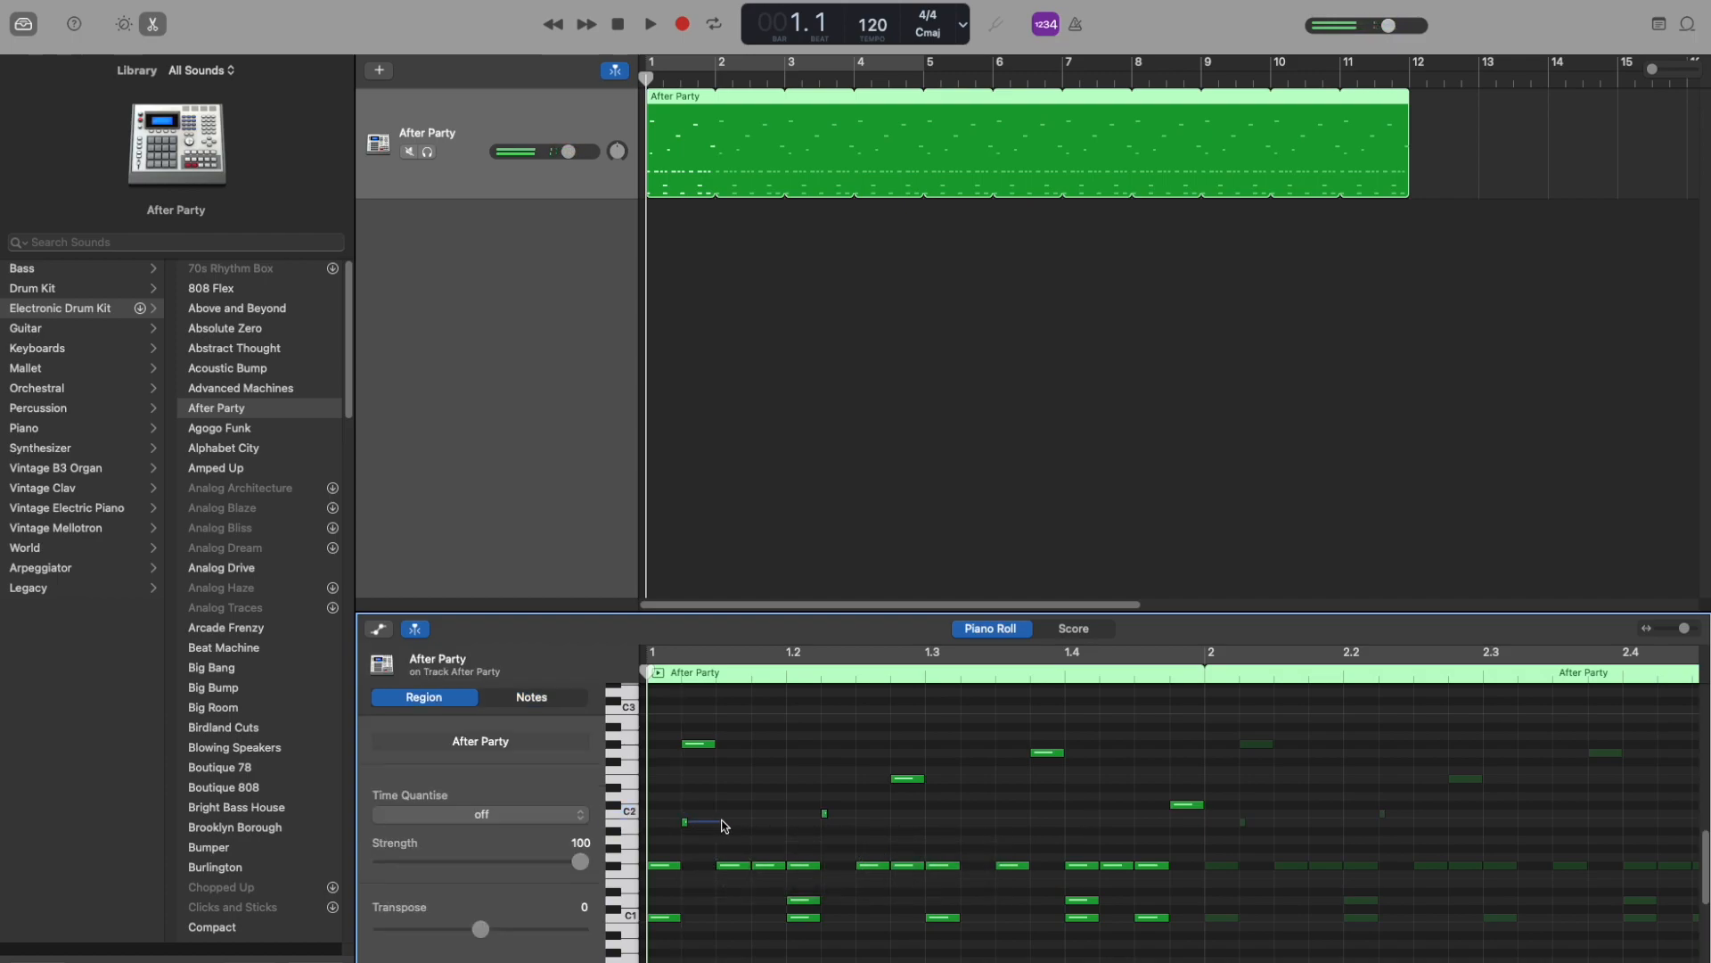
{"action": "left_click_drag", "start_coordinate": [686, 822], "coordinate": [757, 814]}
{"action": "left_click", "coordinate": [757, 814]}
{"action": "left_click_drag", "start_coordinate": [1186, 808], "coordinate": [1152, 806]}
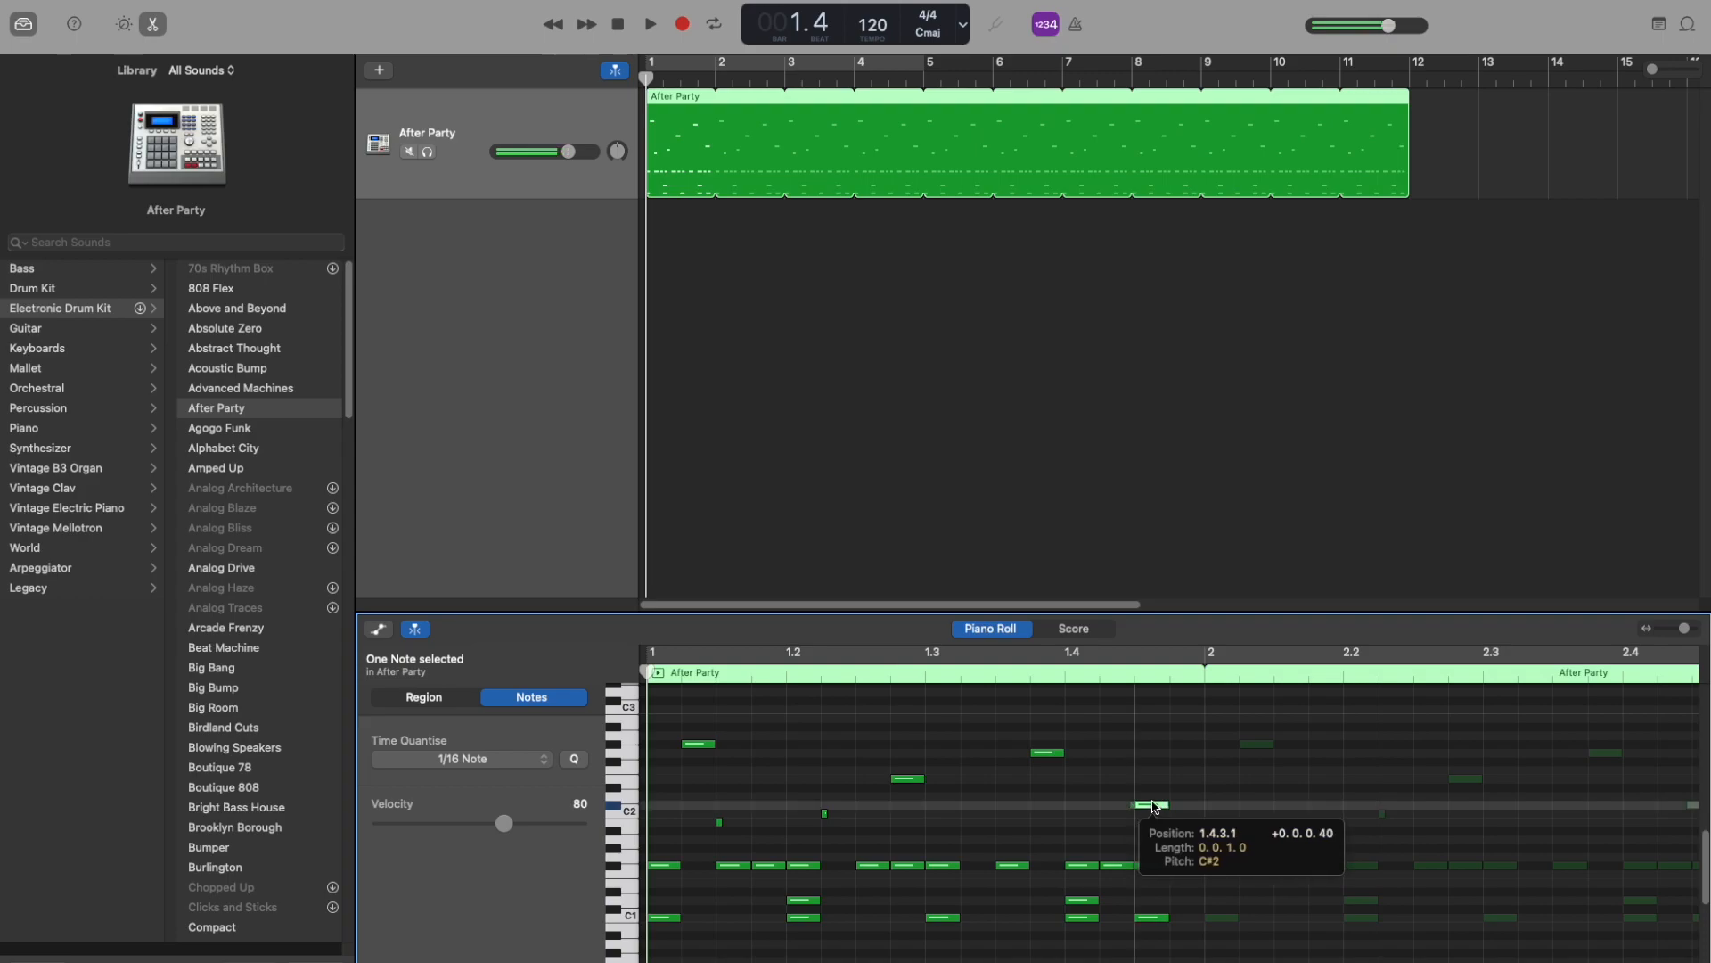
{"action": "left_click", "coordinate": [1152, 792]}
Play back the expanded drum pattern, return the playhead to the start and deselect the drum region
{"action": "key", "text": "space"}
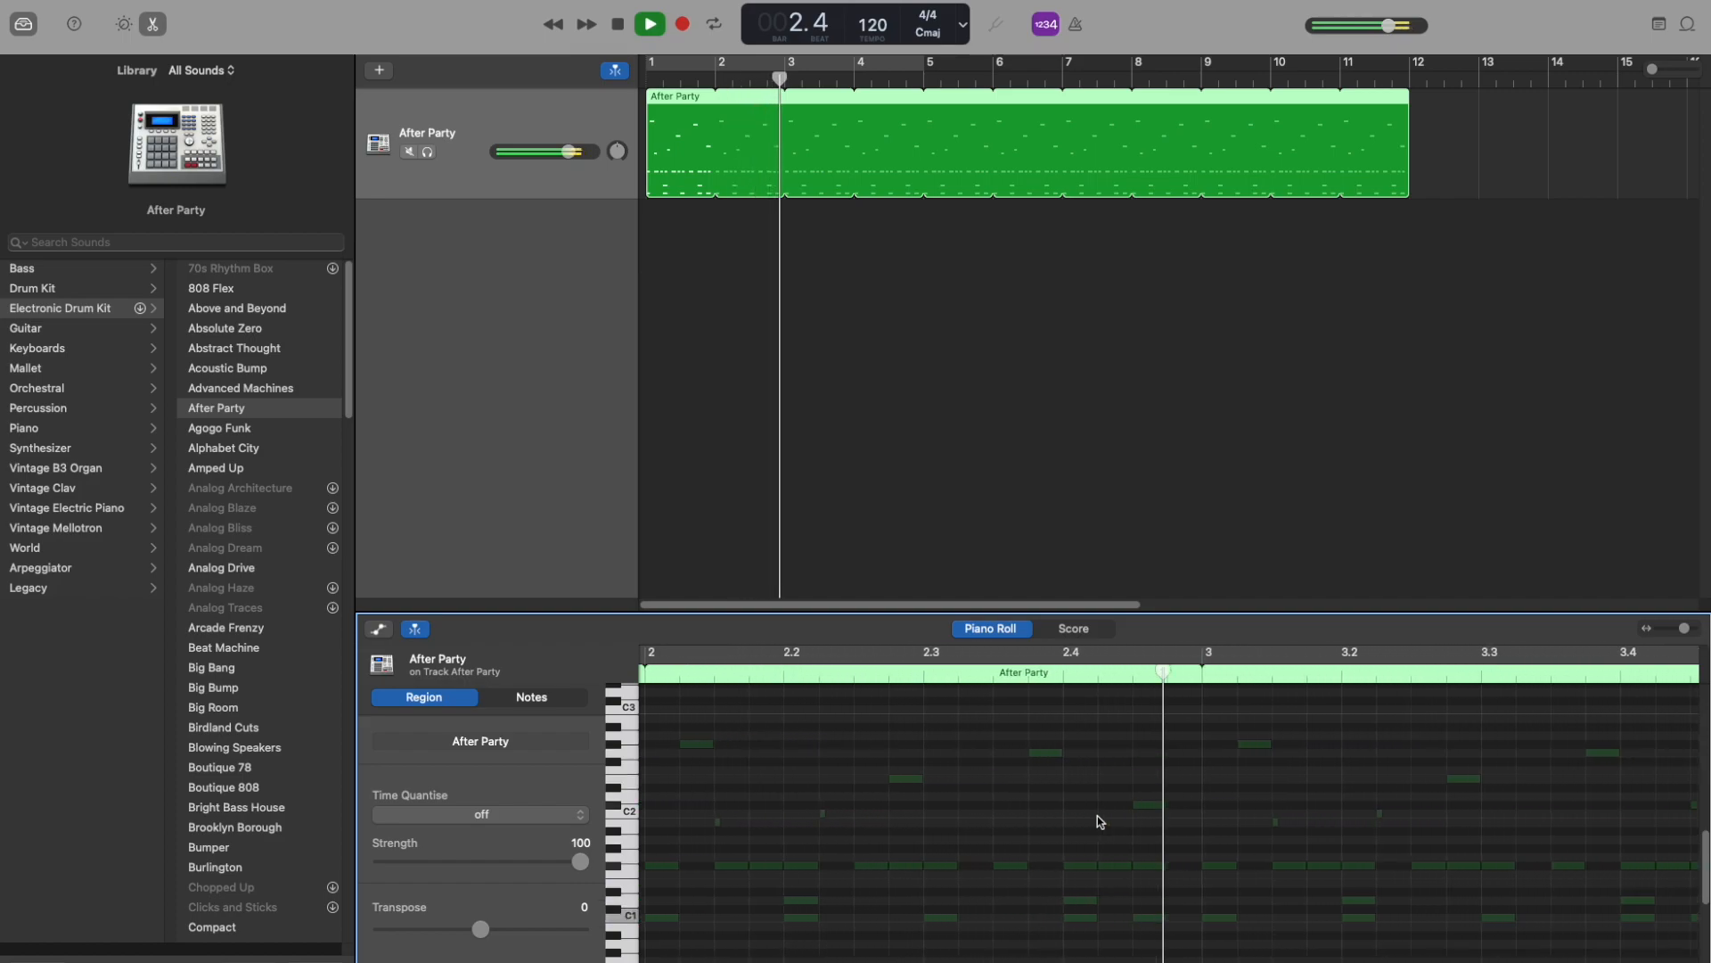
{"action": "key", "text": "space"}
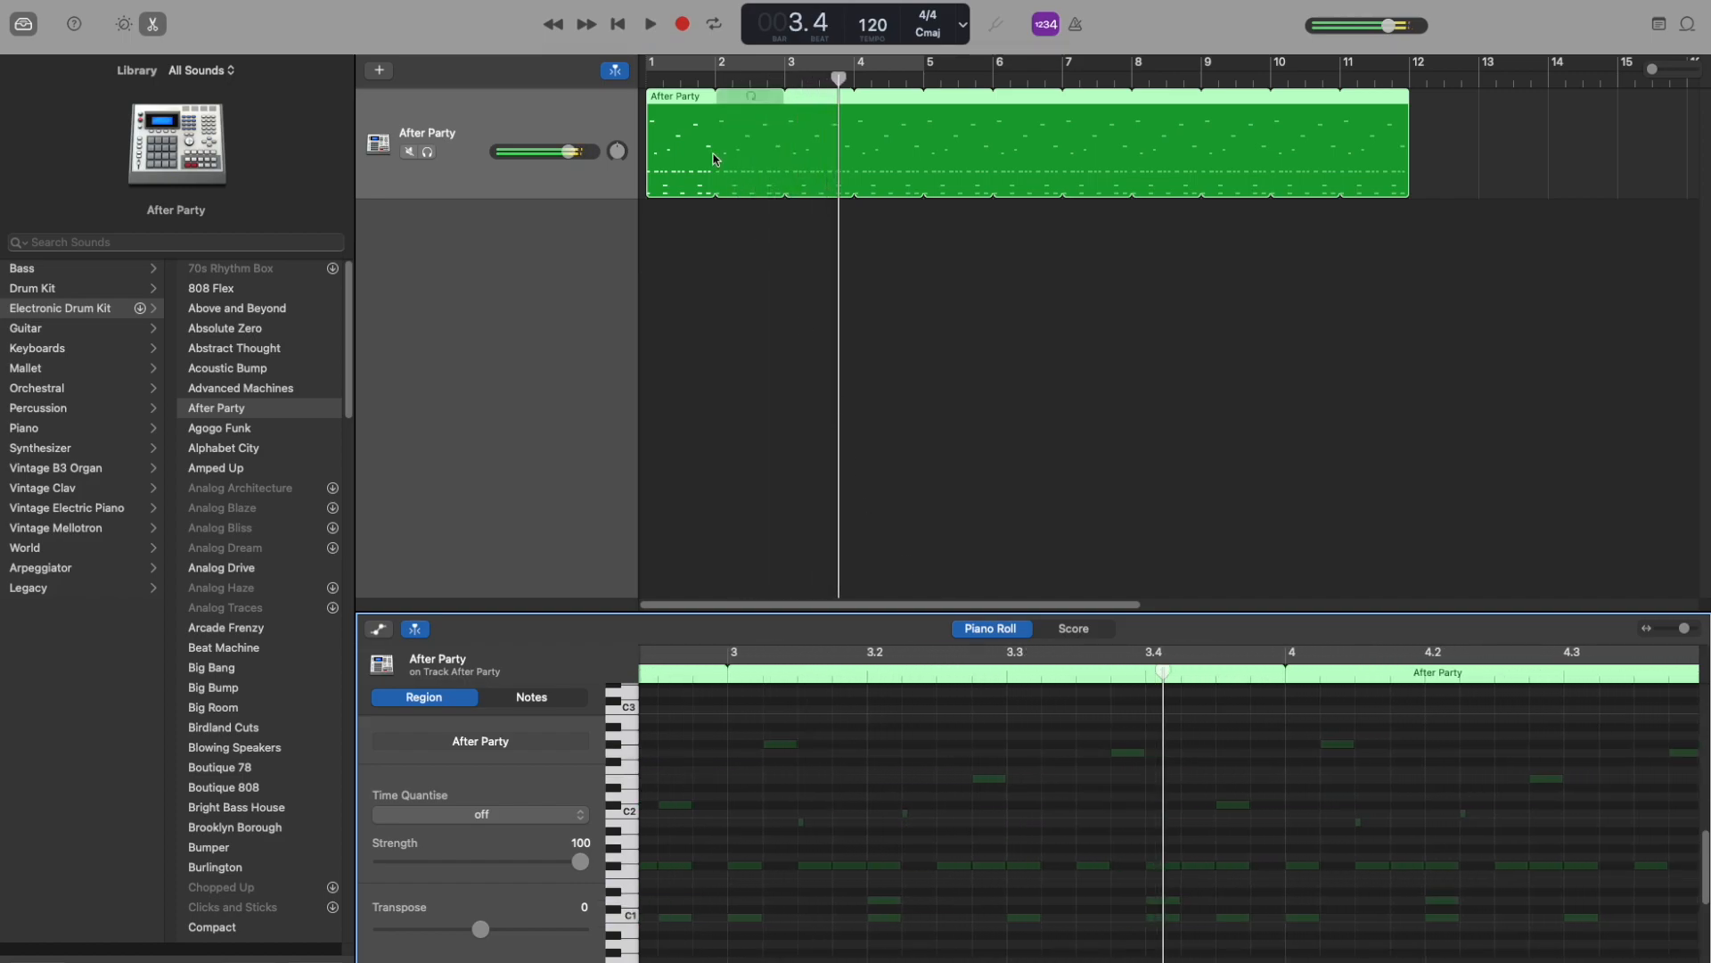
{"action": "left_click", "coordinate": [619, 24]}
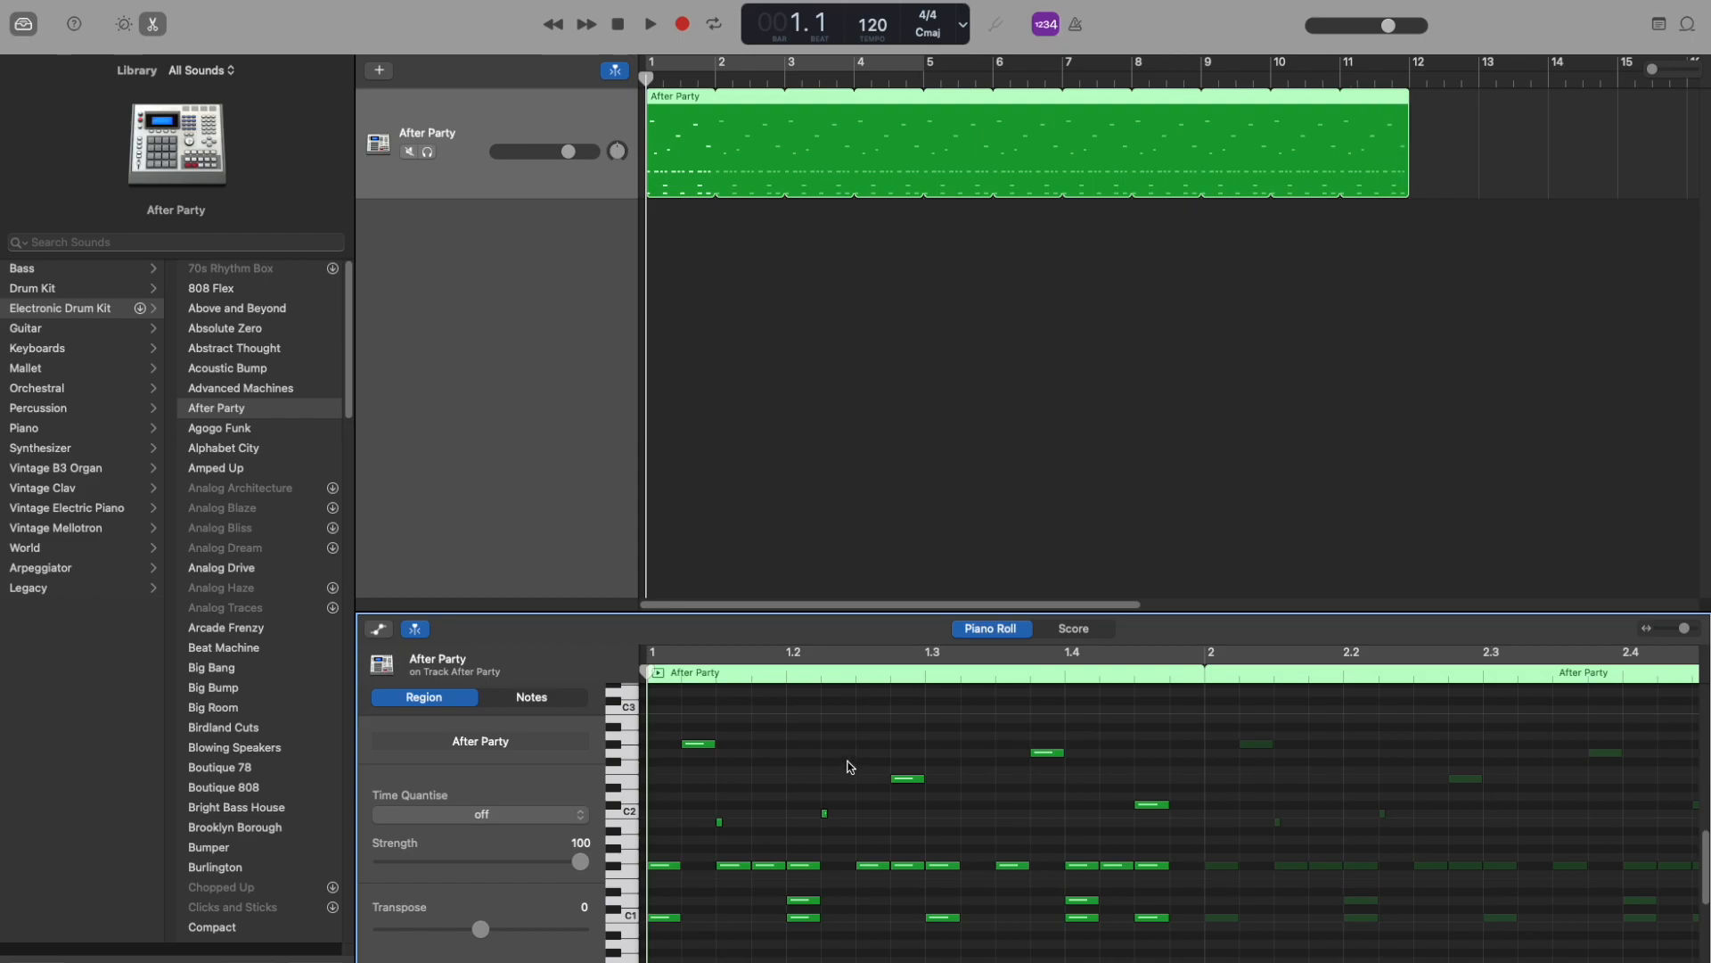
{"action": "left_click_drag", "start_coordinate": [792, 224], "coordinate": [836, 257]}
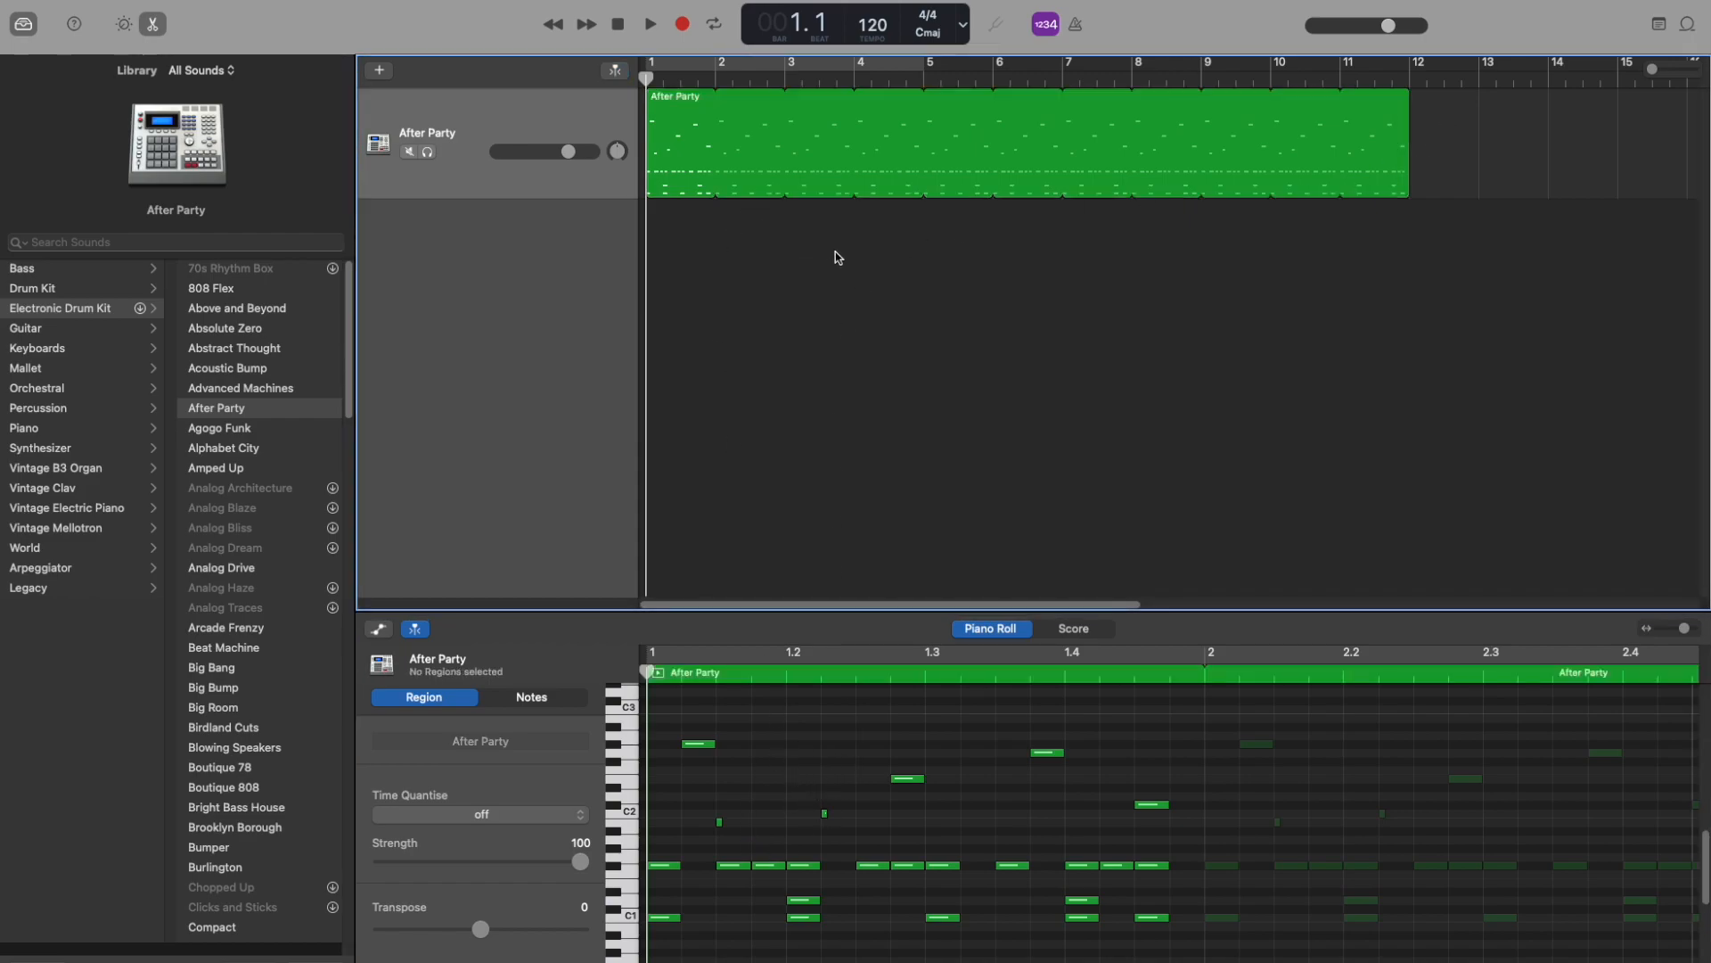
Add a software instrument track and assign it the Breathless Pumping sound from the Synthesizer EDM Bass category
{"action": "left_click", "coordinate": [381, 70]}
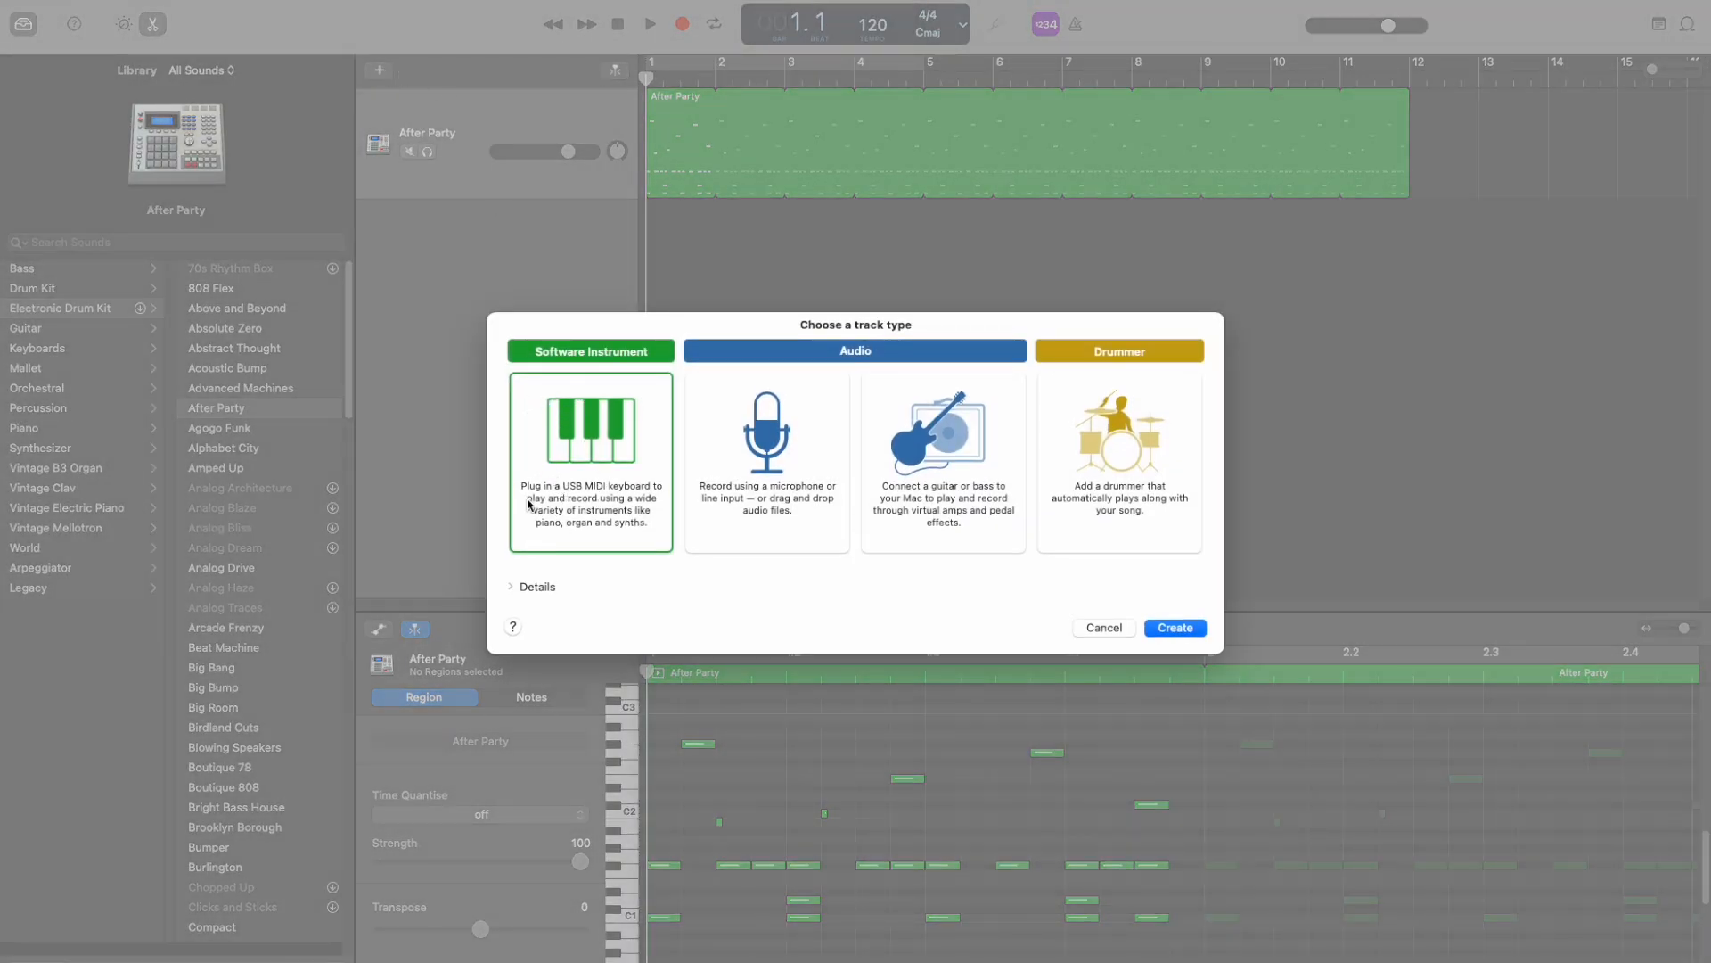
{"action": "double_click", "coordinate": [592, 469]}
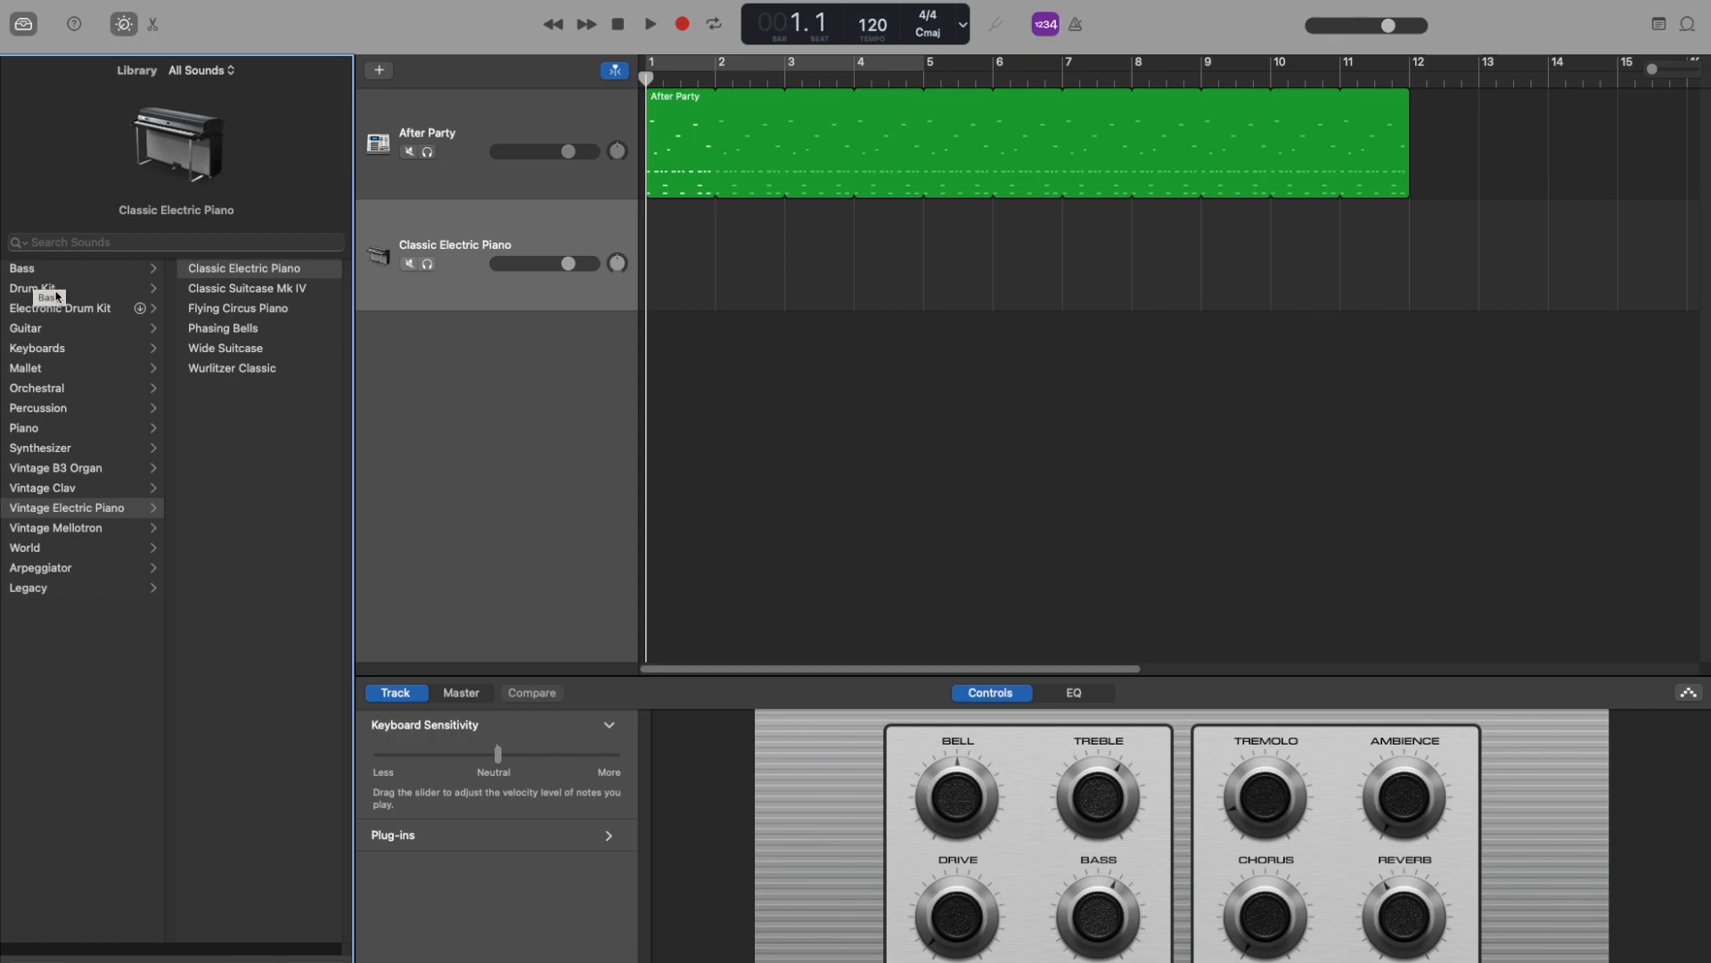
{"action": "left_click", "coordinate": [64, 450]}
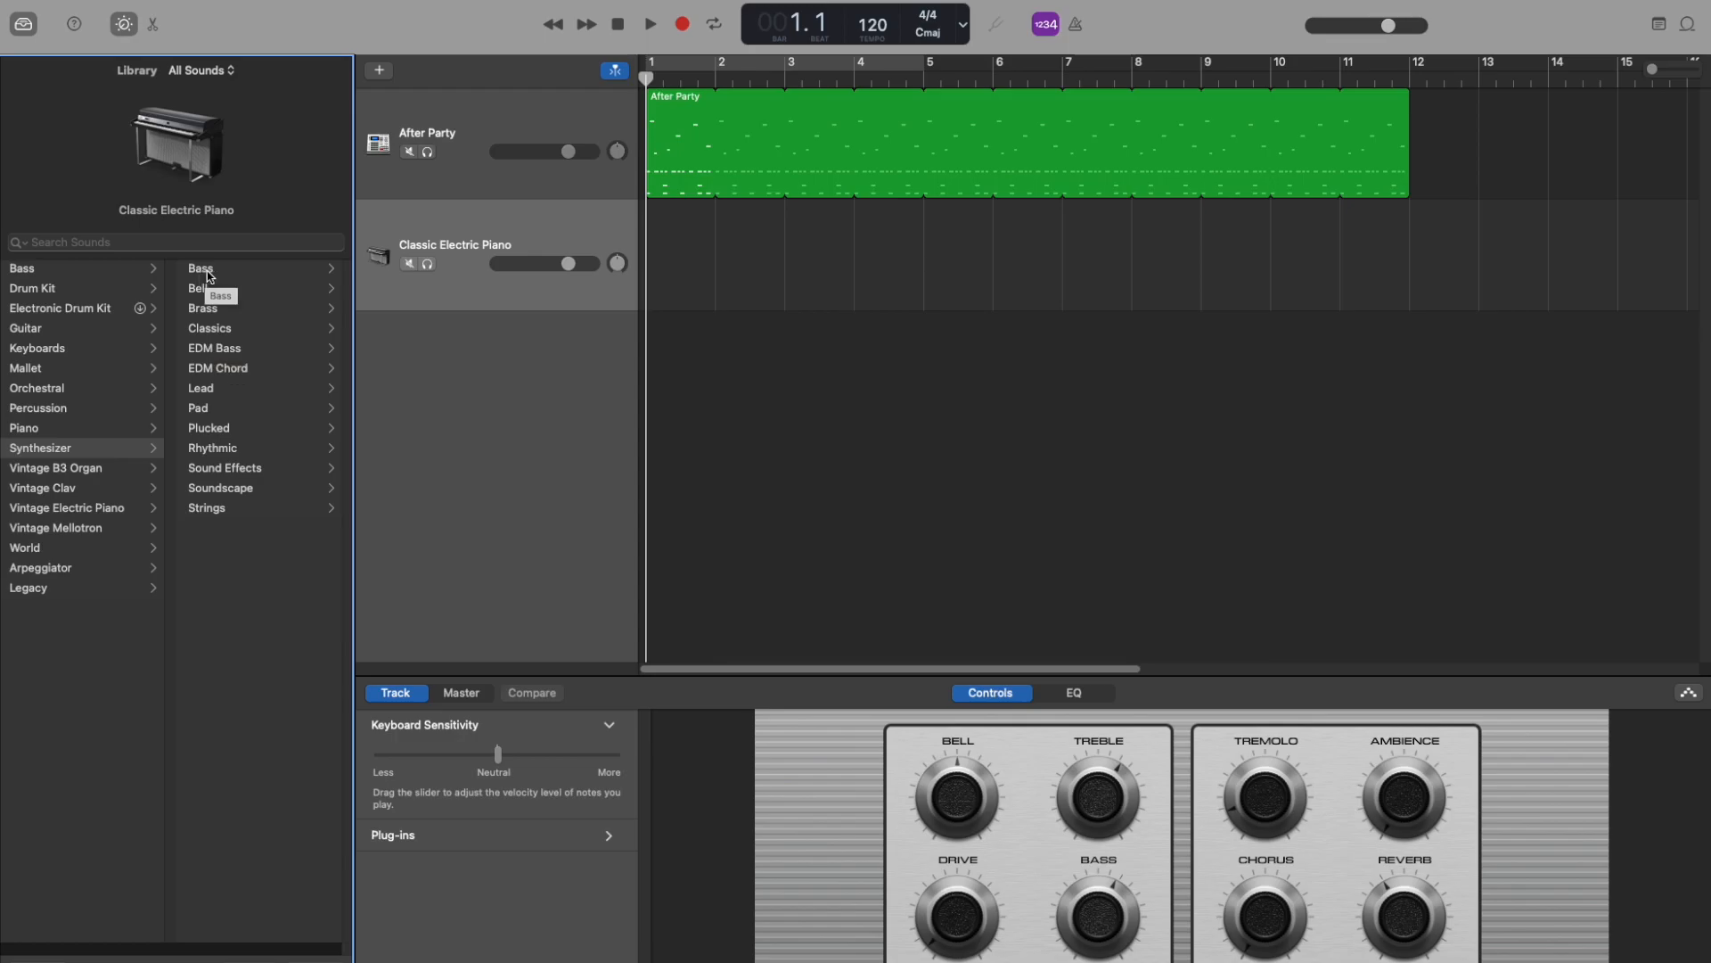
{"action": "left_click", "coordinate": [229, 350]}
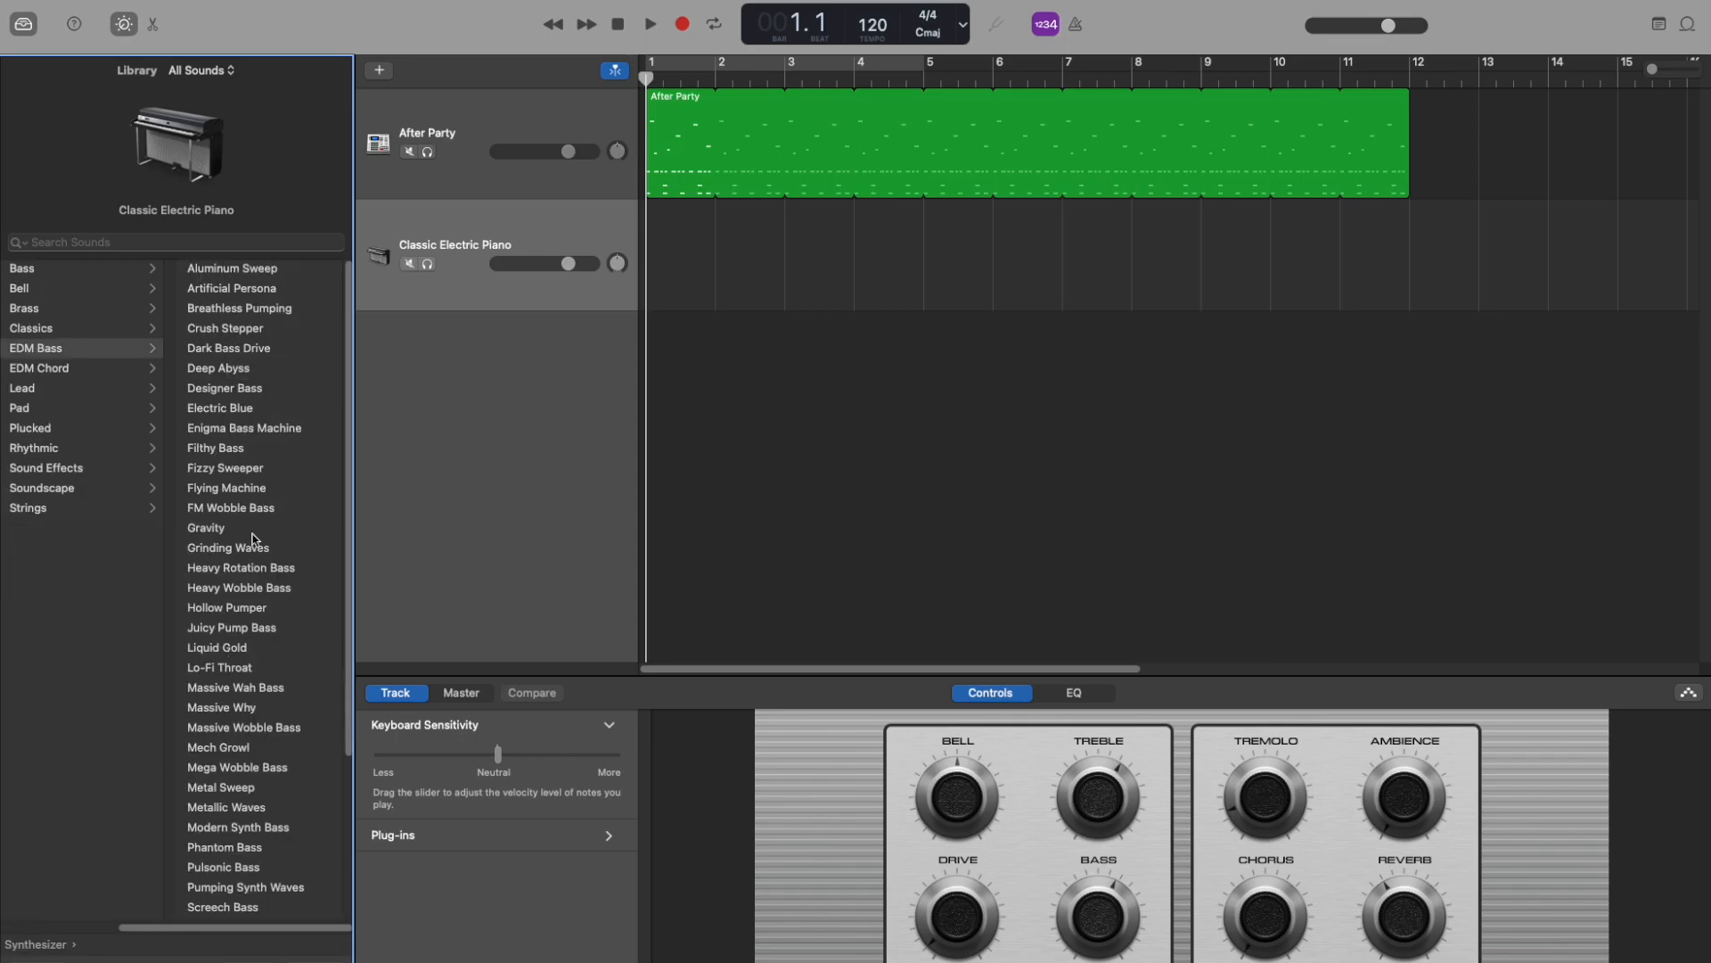
{"action": "left_click", "coordinate": [247, 314]}
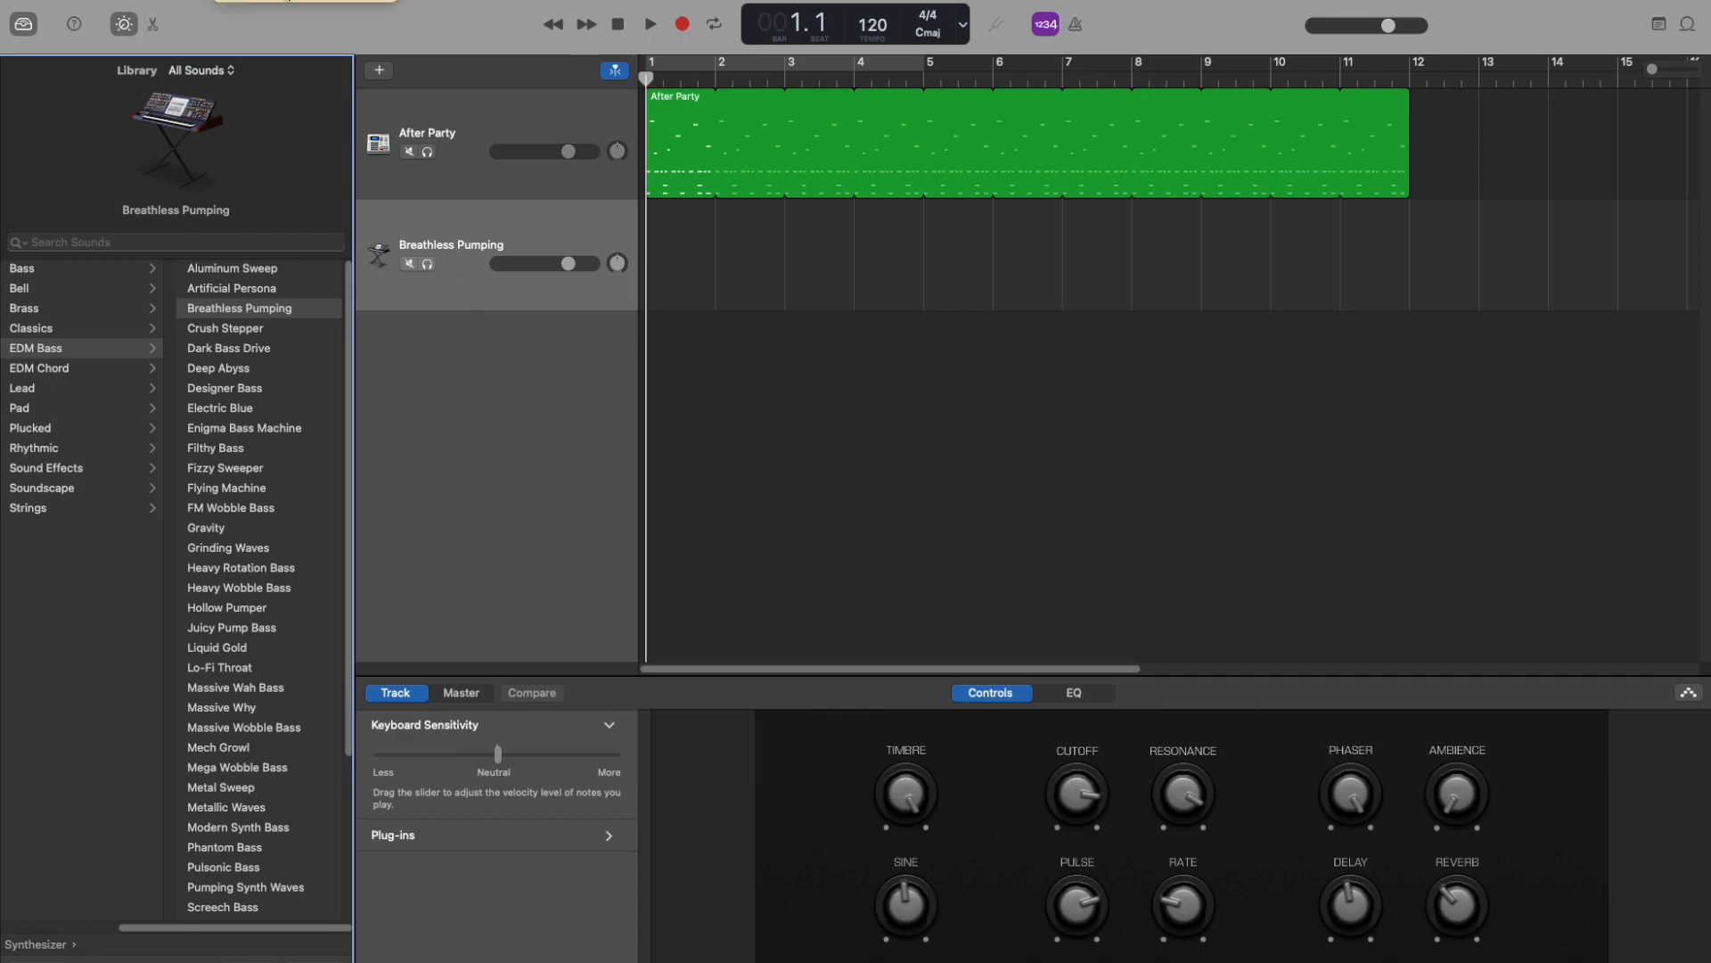
Show the Musical Typing keyboard for the bass track, reposition it and close it again
{"action": "left_click", "coordinate": [311, 1]}
{"action": "left_click_drag", "start_coordinate": [677, 767], "coordinate": [764, 583]}
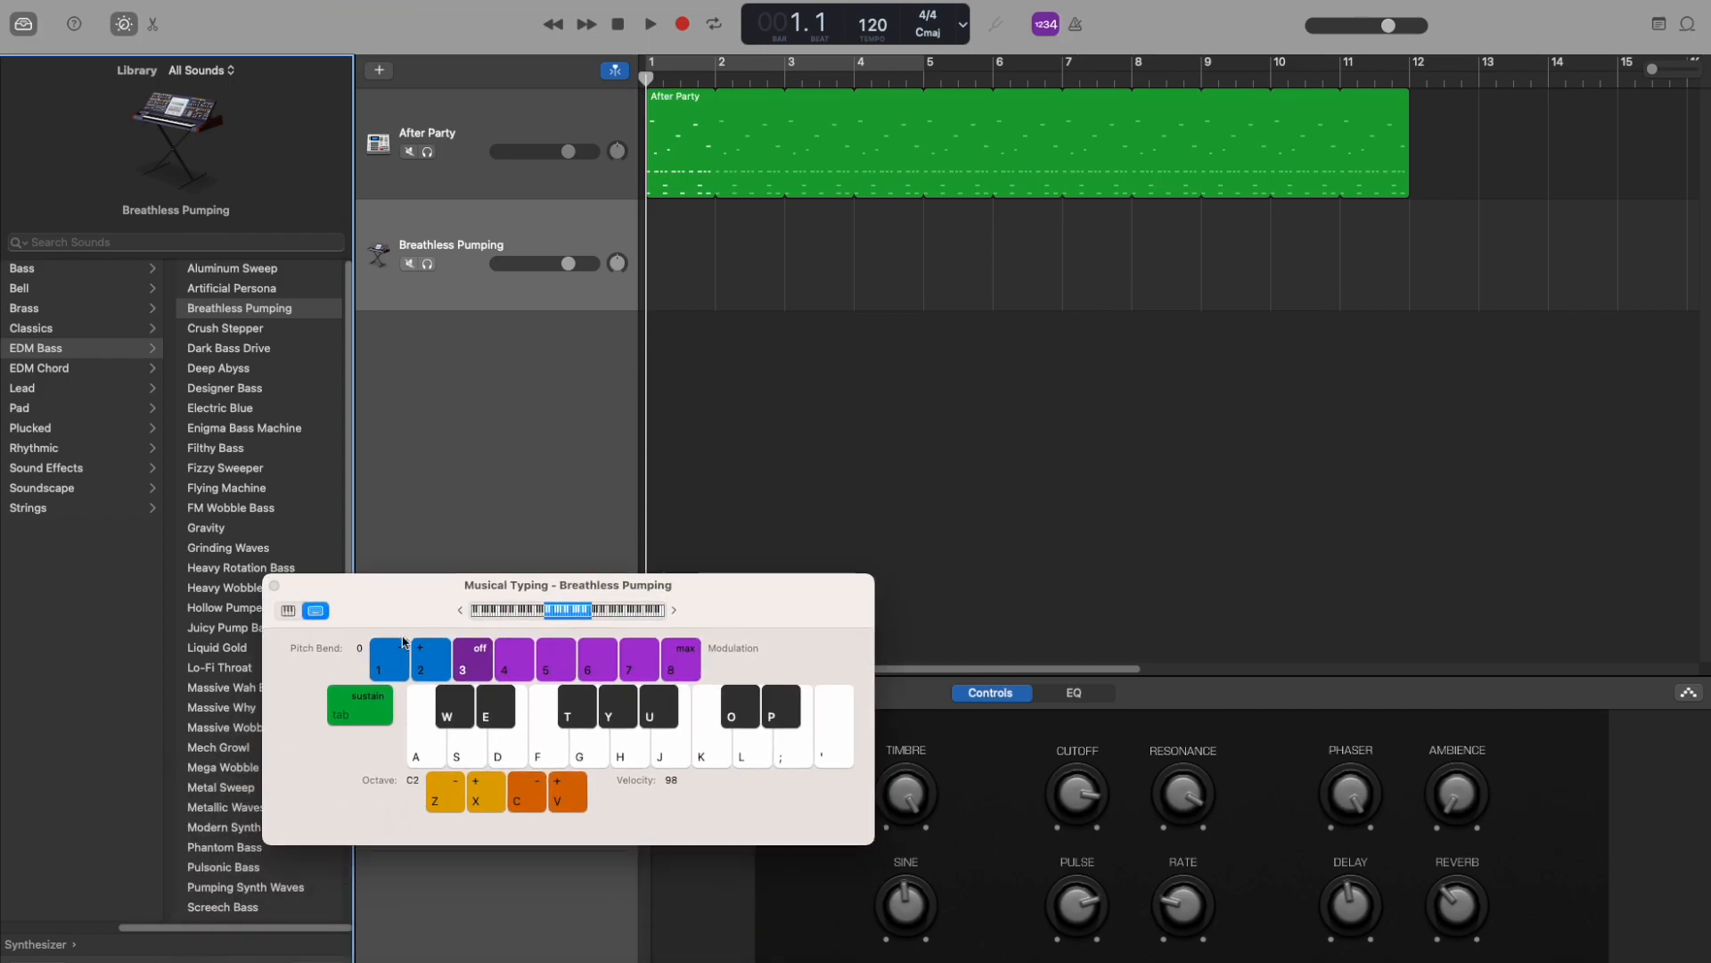
{"action": "left_click", "coordinate": [271, 587]}
{"action": "left_click", "coordinate": [522, 230]}
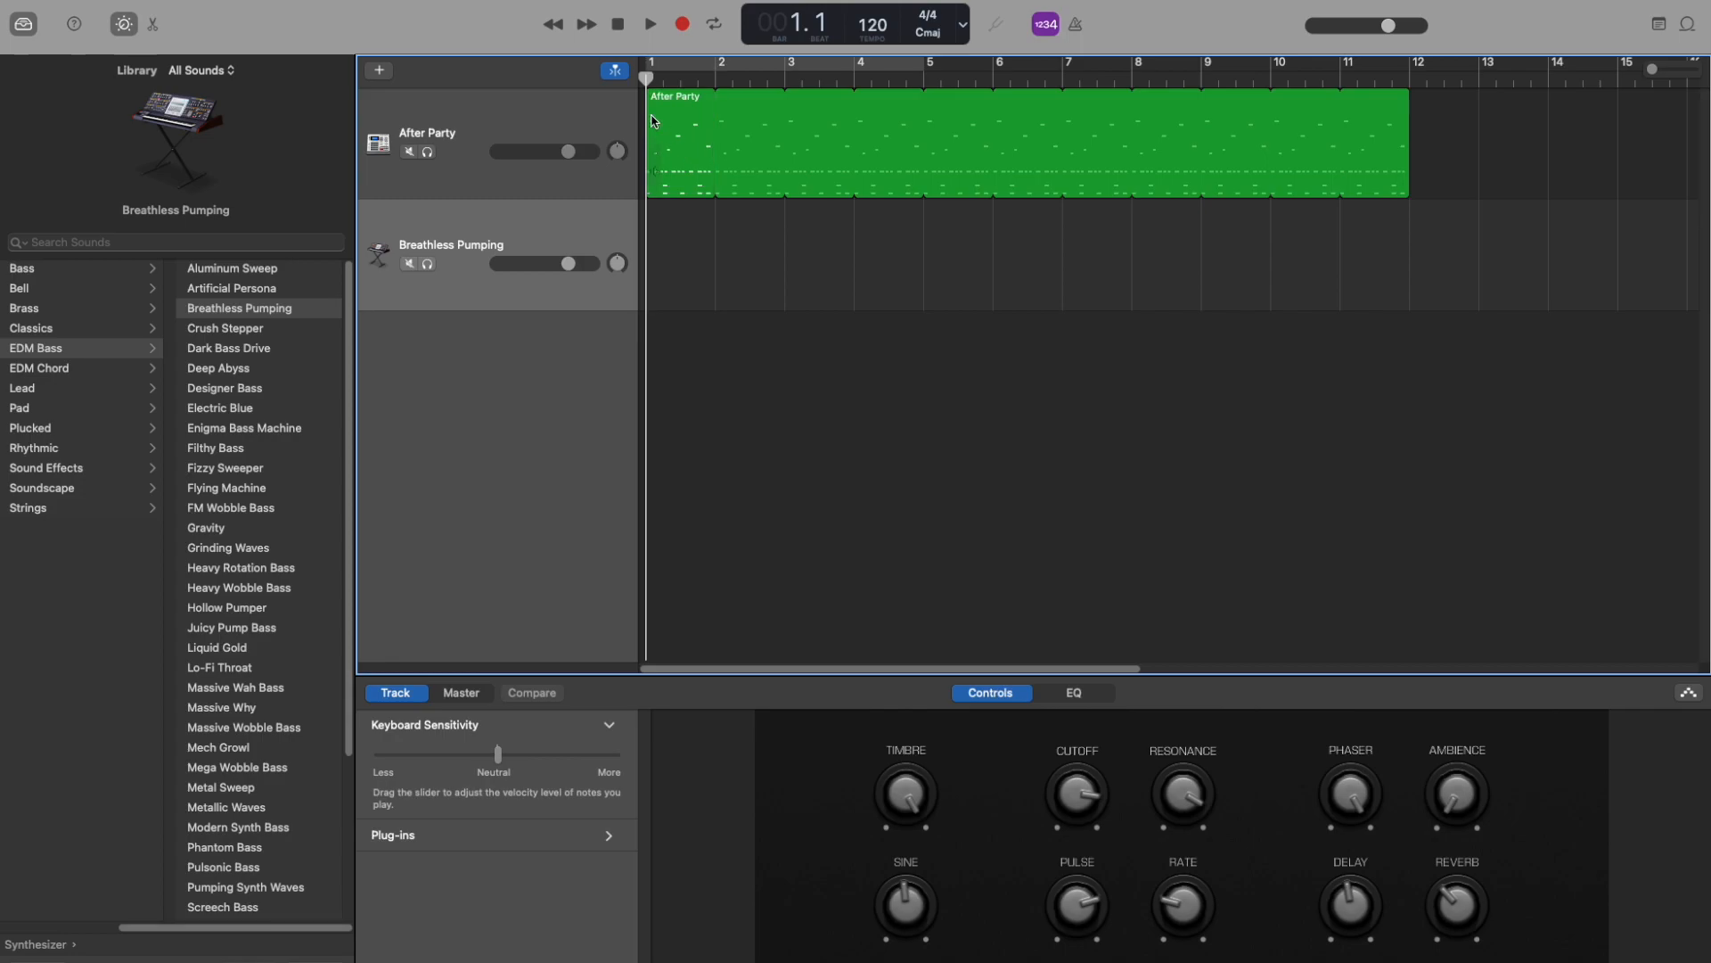
Play the drum beat while auditioning the bass sound, stopping with the playhead back at the start
{"action": "left_click", "coordinate": [651, 27]}
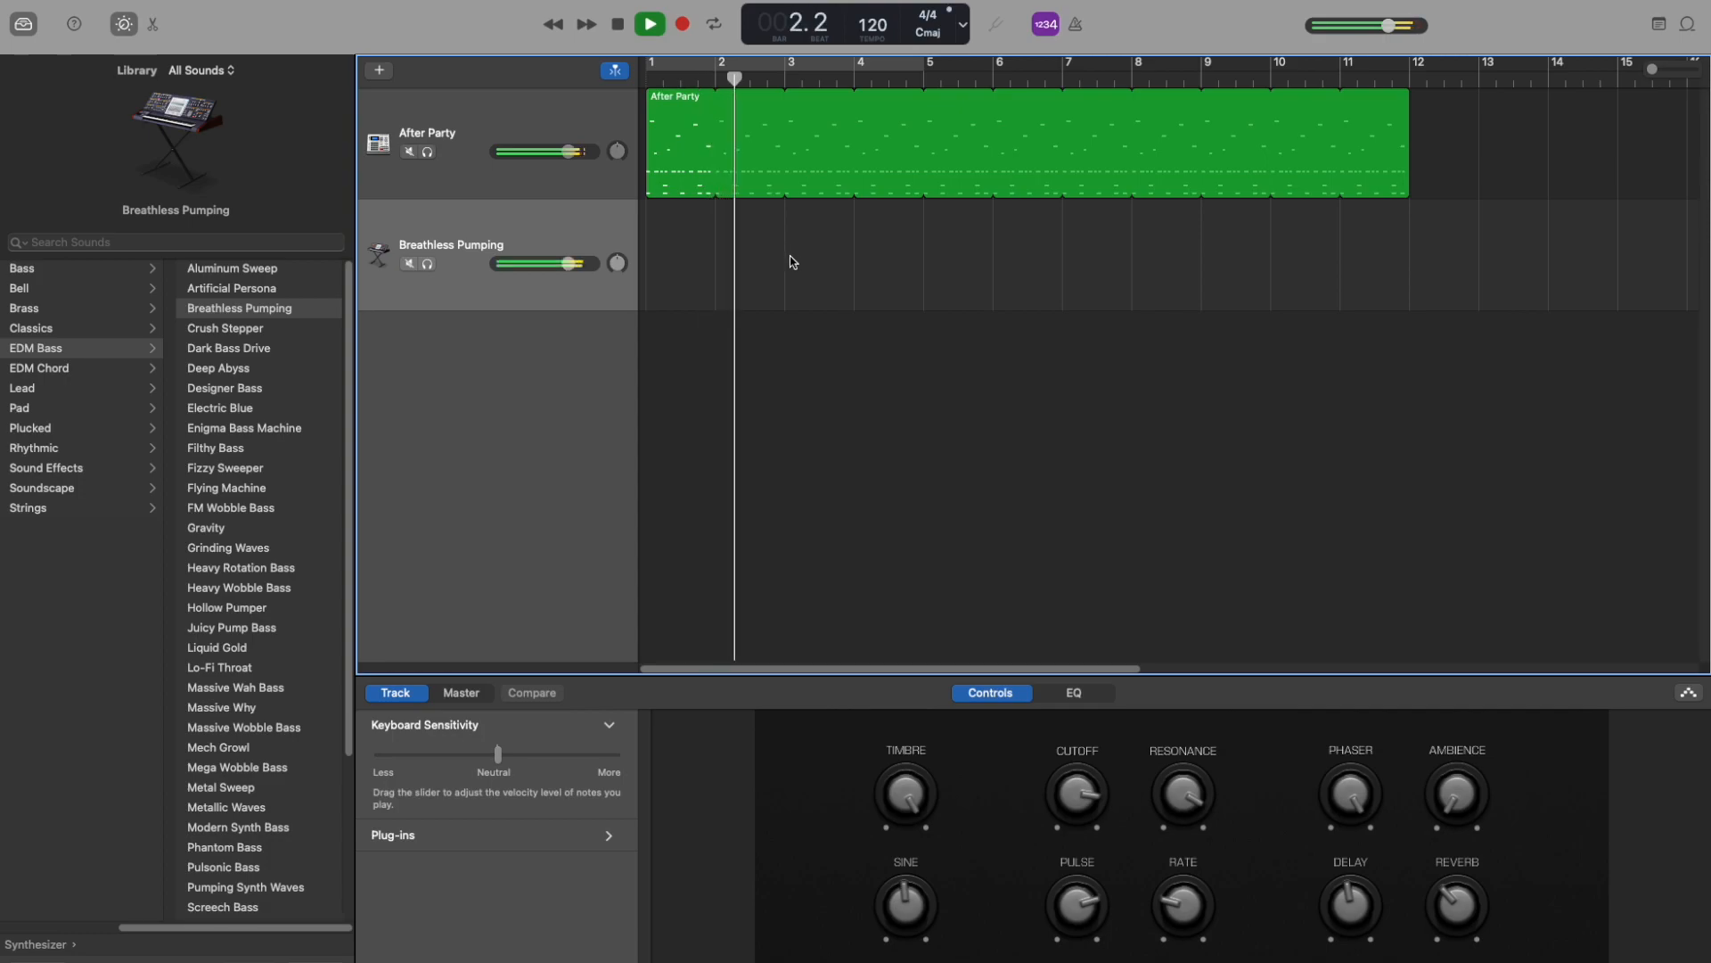
{"action": "left_click", "coordinate": [618, 25]}
{"action": "left_click", "coordinate": [618, 25]}
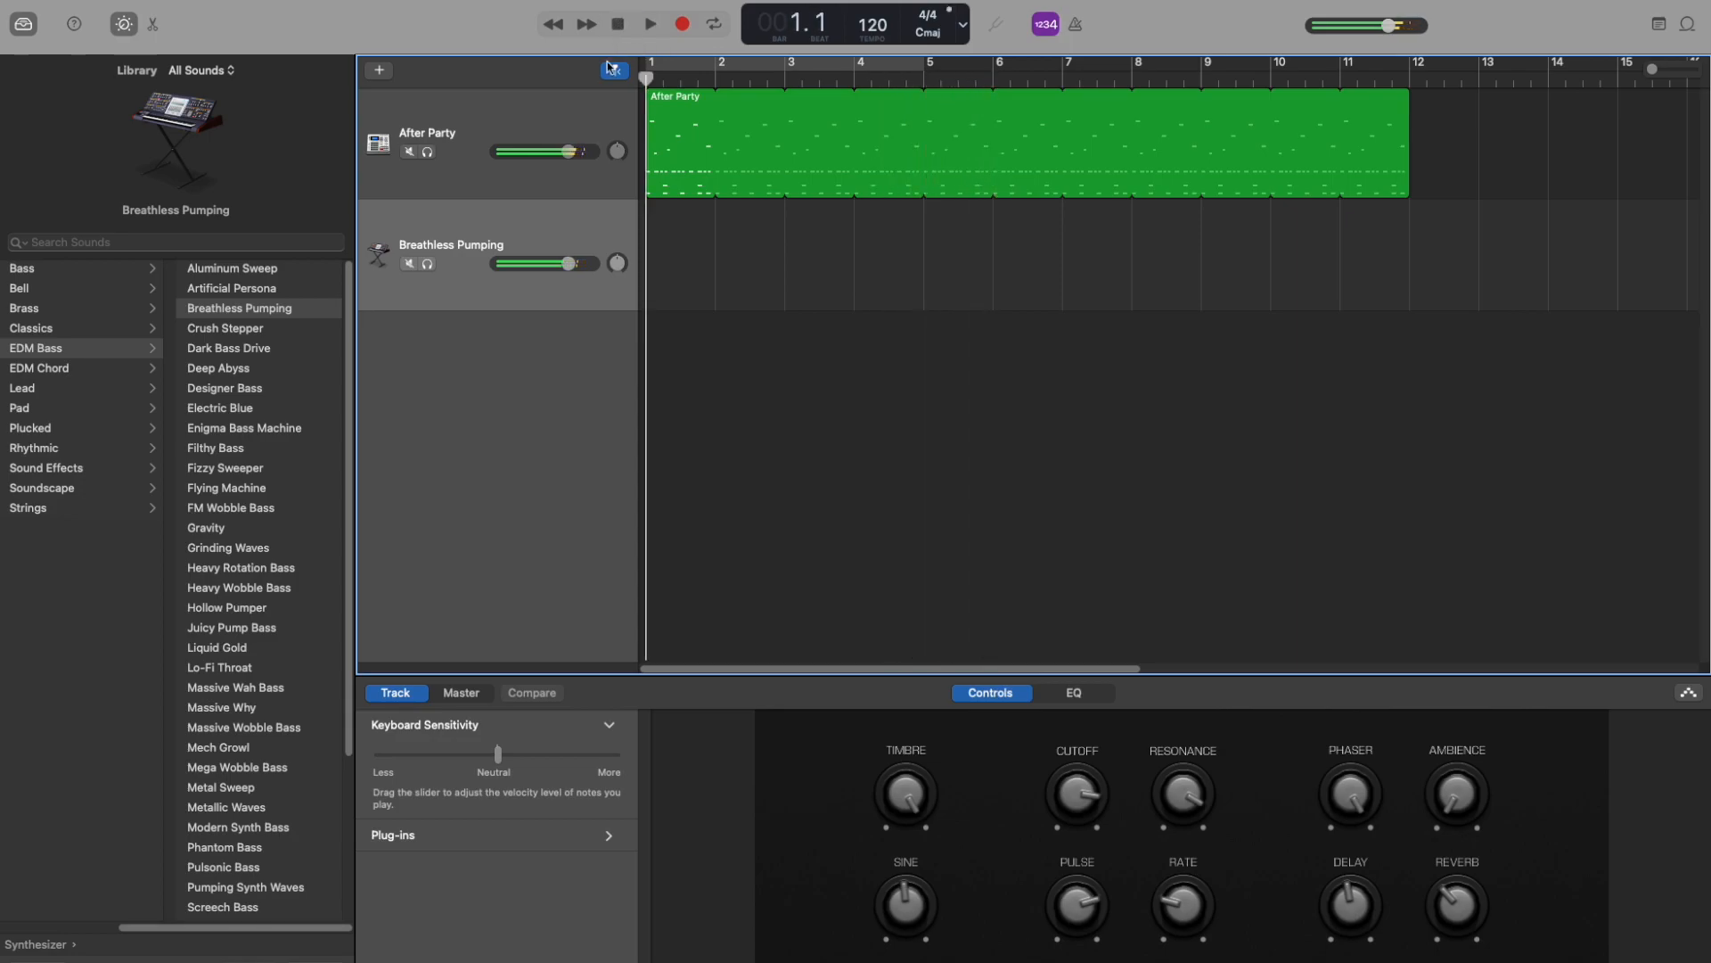
Record a three-note bass line on the Breathless Pumping track over the first two bars and stop recording
{"action": "left_click", "coordinate": [684, 25]}
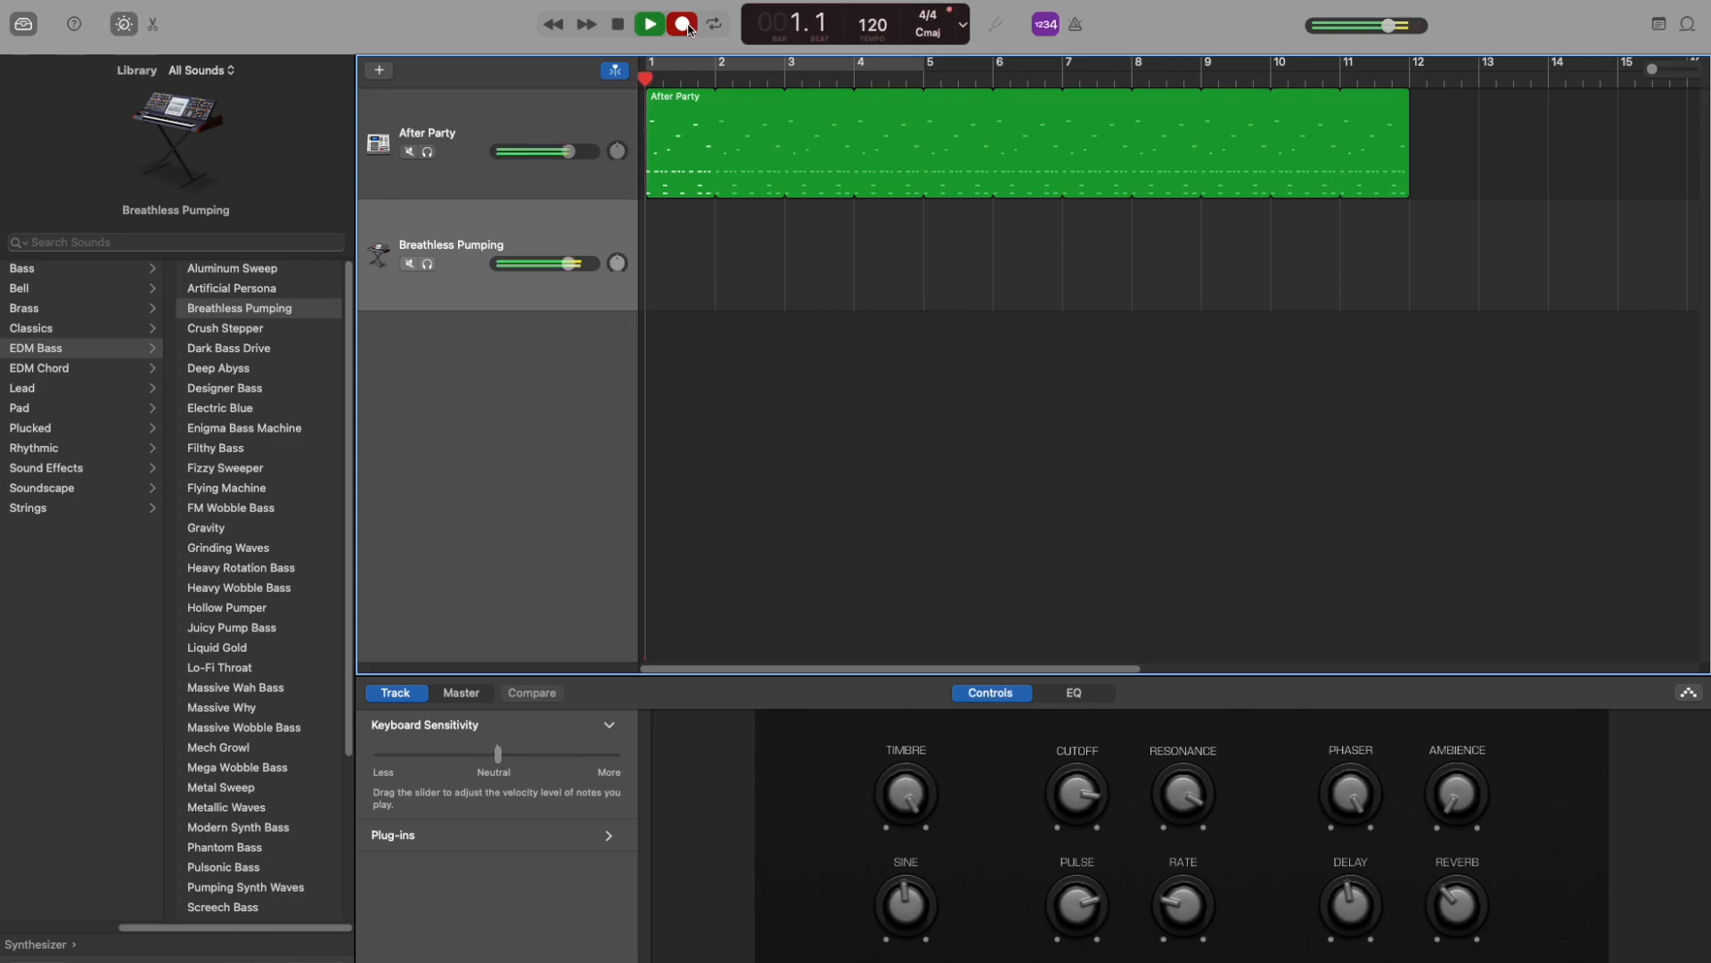
{"action": "left_click", "coordinate": [618, 27]}
{"action": "left_click", "coordinate": [820, 212]}
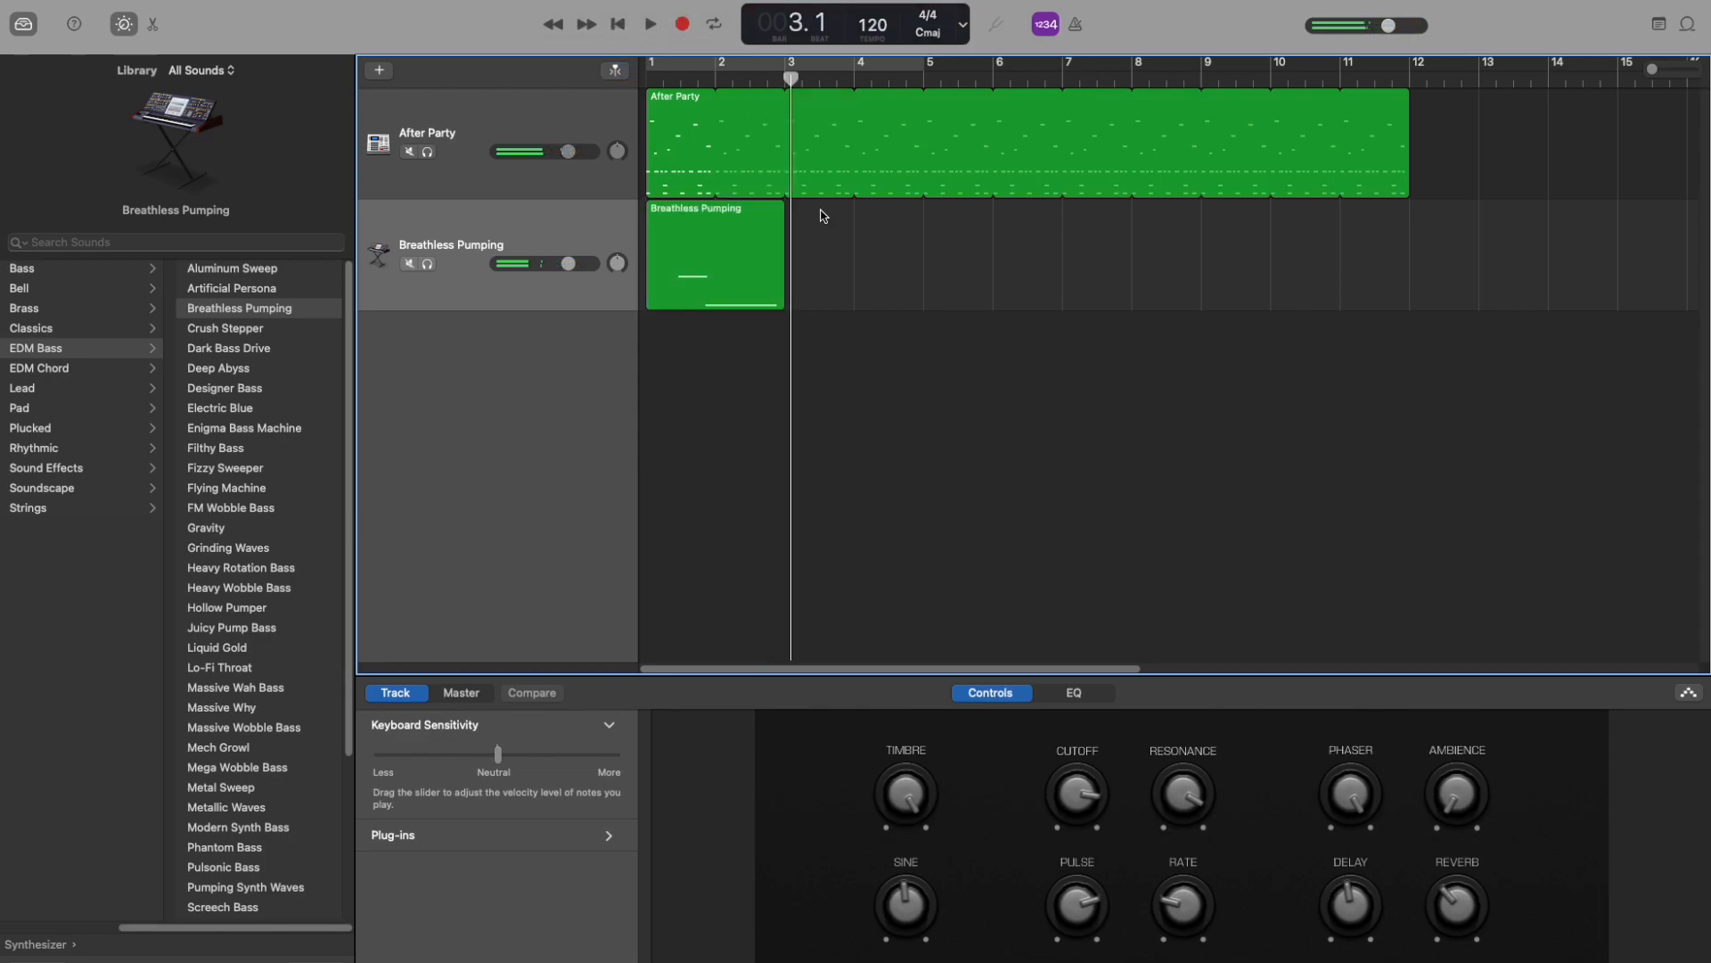
Align the playhead with bar 3 and open the recorded bass region in the piano roll
{"action": "left_click", "coordinate": [739, 270]}
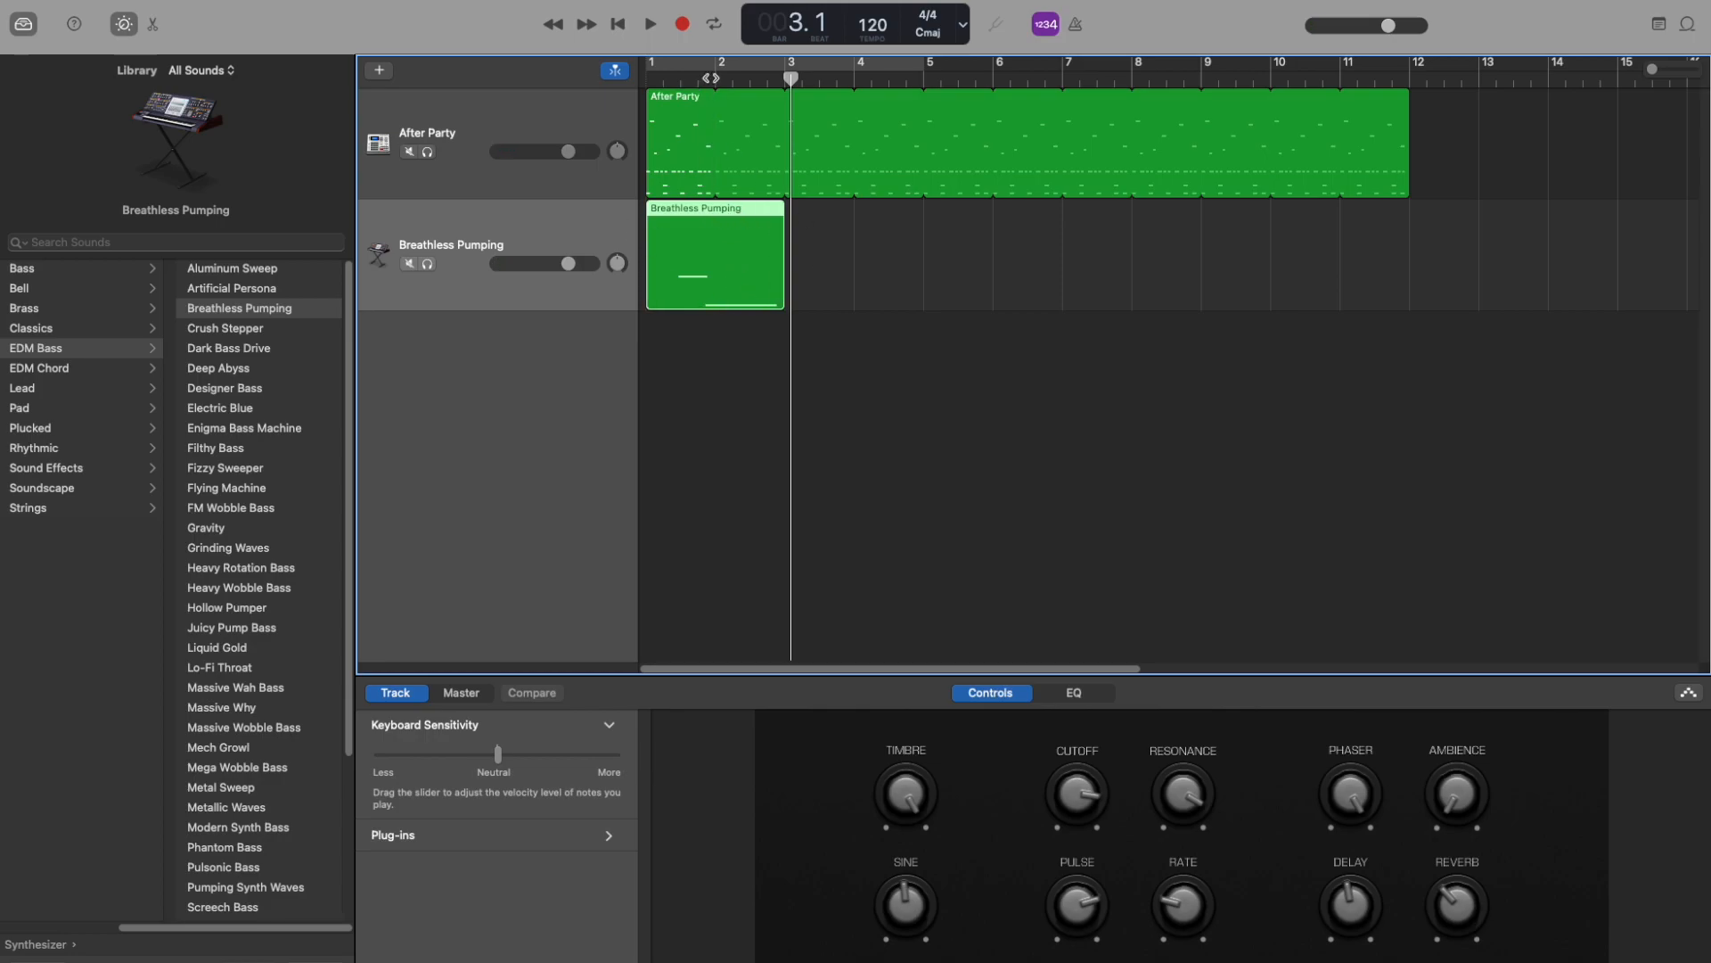
{"action": "left_click_drag", "start_coordinate": [792, 79], "coordinate": [786, 80]}
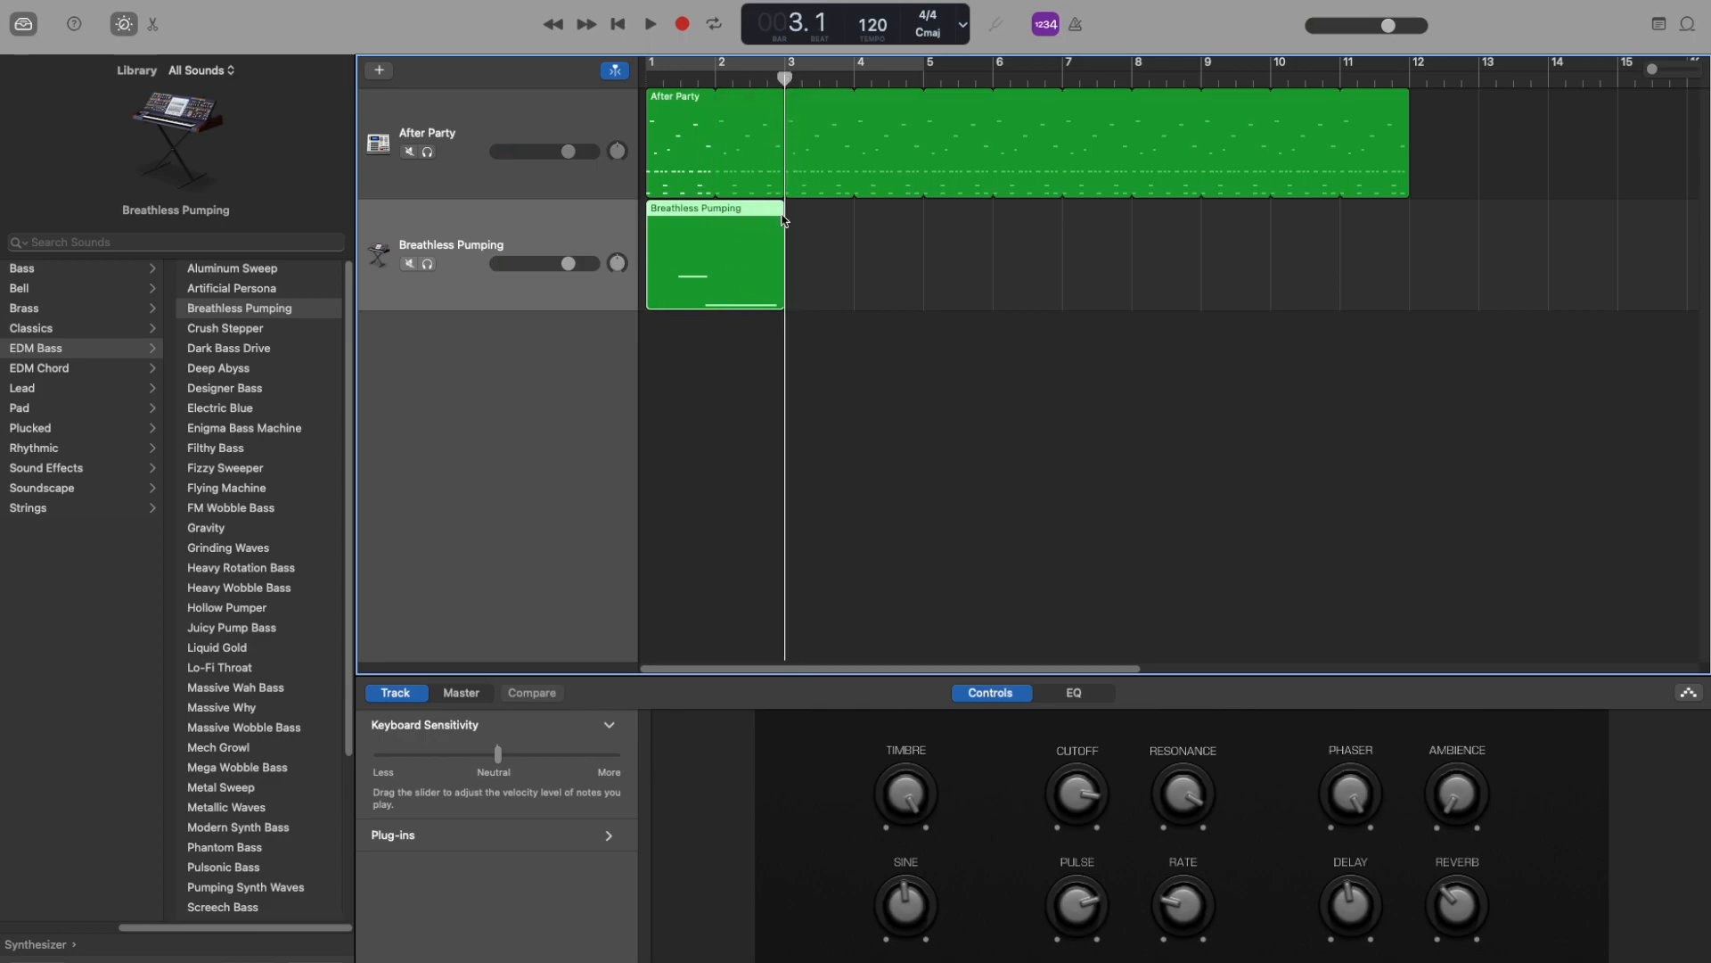
{"action": "double_click", "coordinate": [716, 266]}
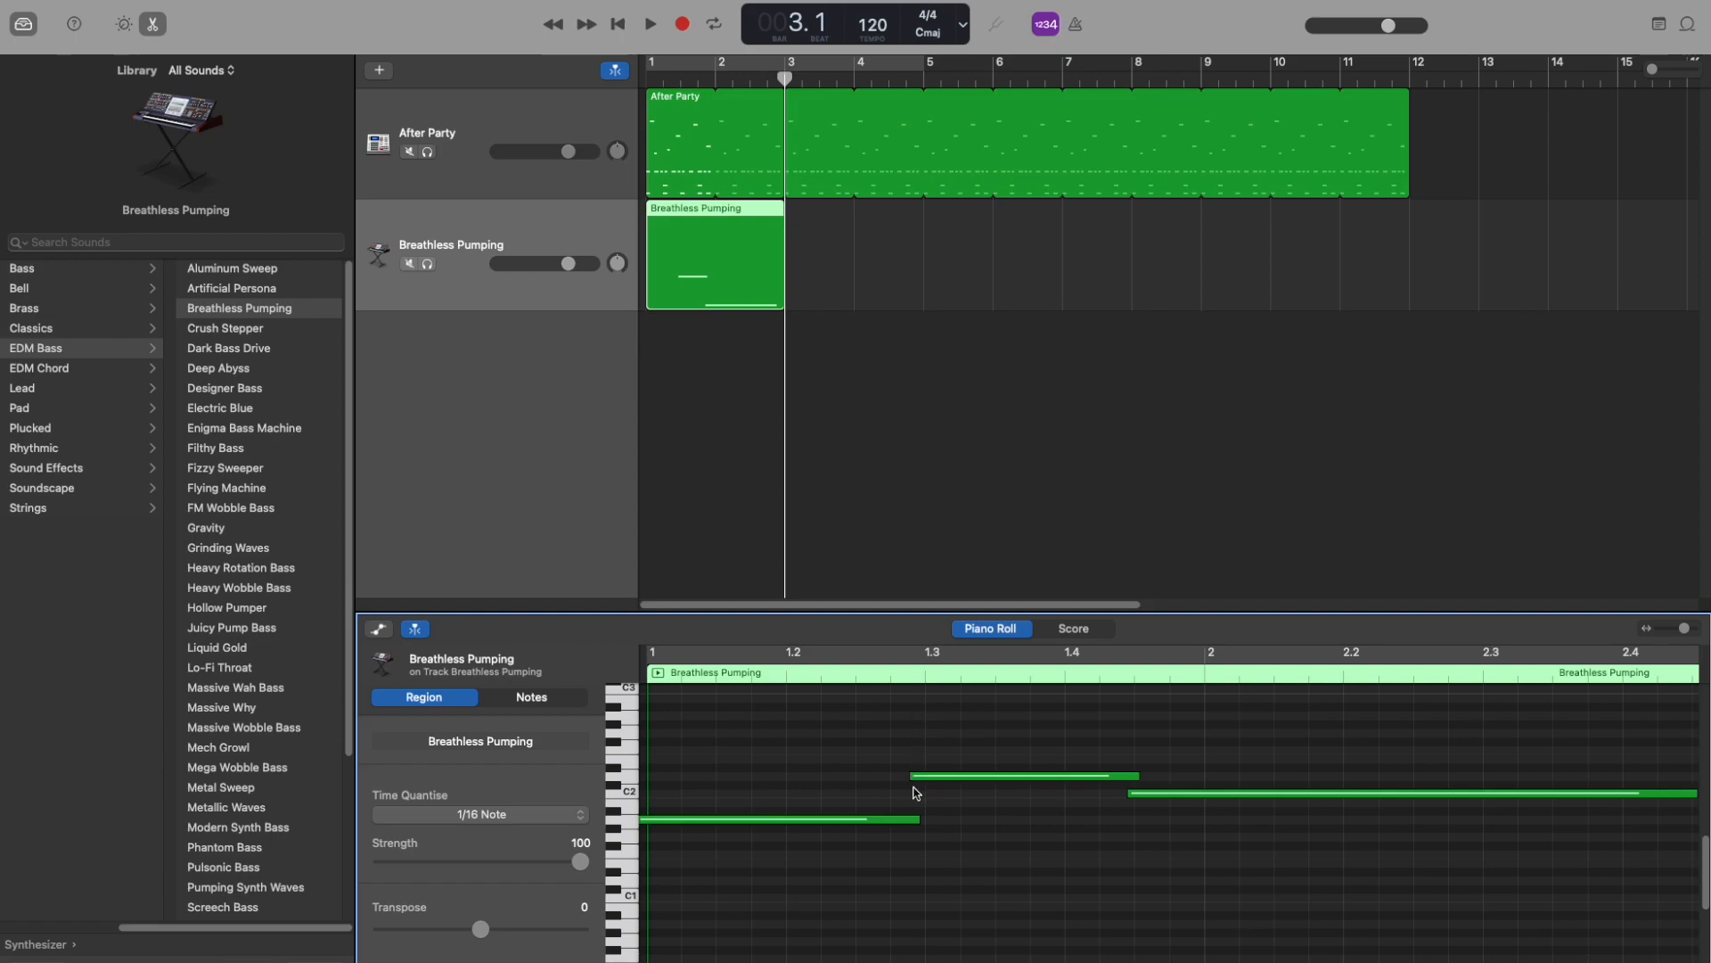
Compare the start of the second bass note with beat 1.3 using the playhead
{"action": "left_click", "coordinate": [925, 677]}
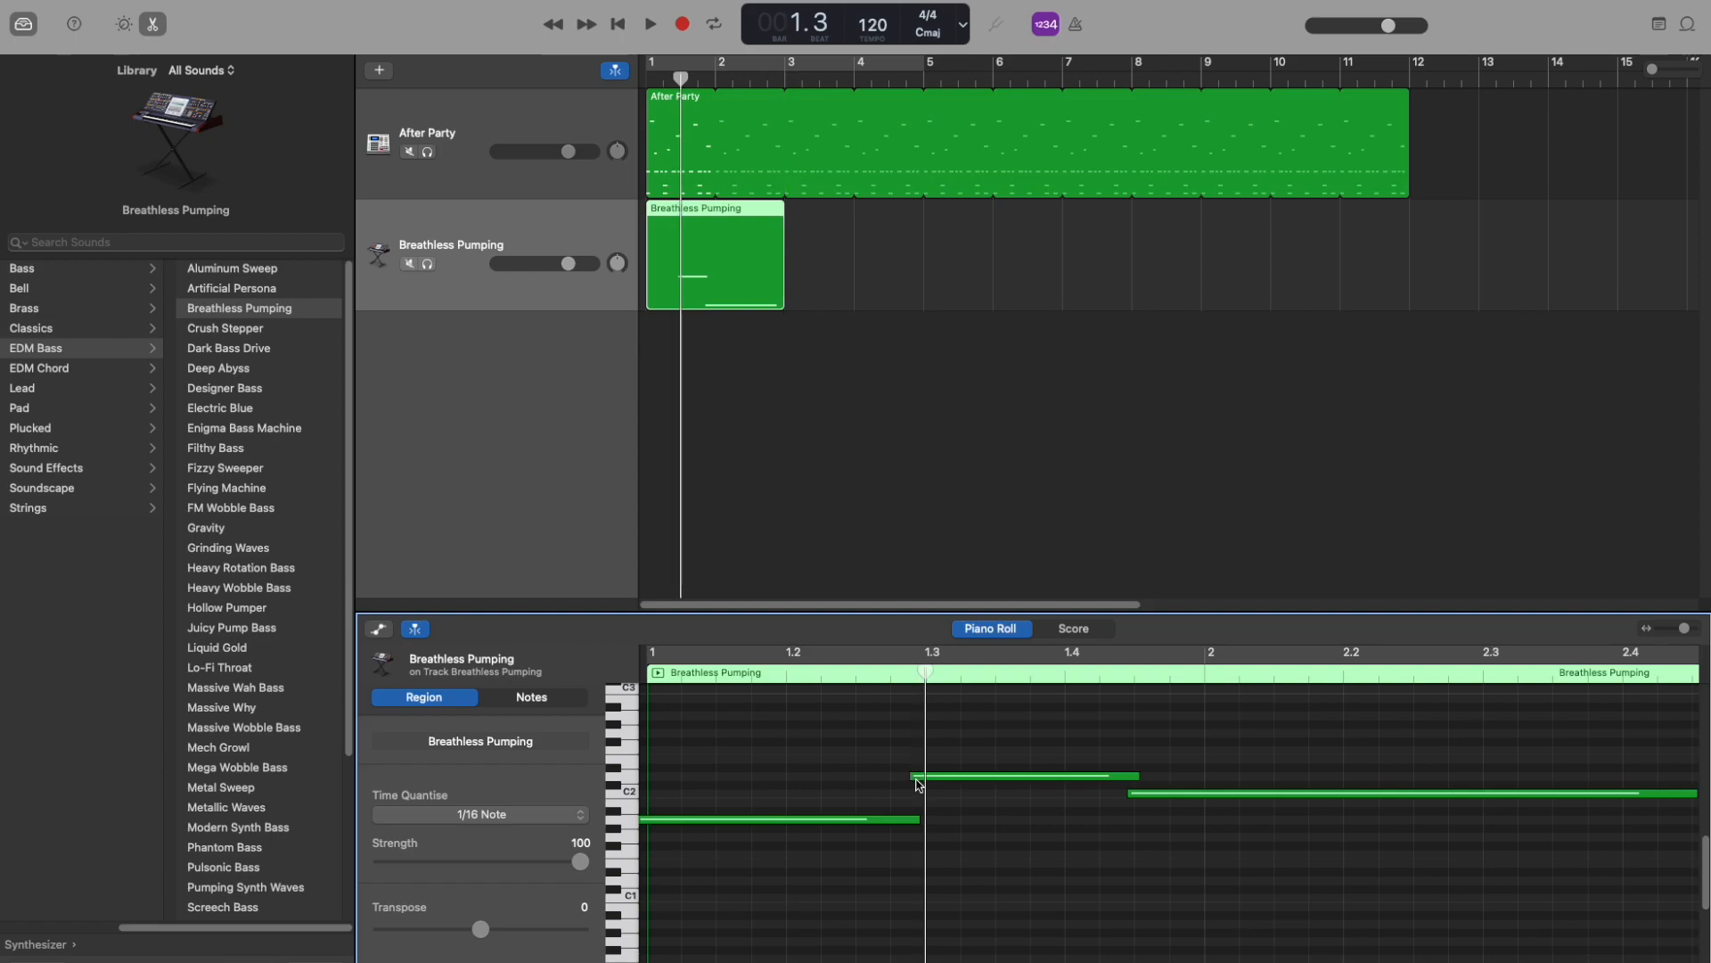
{"action": "left_click_drag", "start_coordinate": [914, 777], "coordinate": [910, 777]}
{"action": "left_click", "coordinate": [895, 681]}
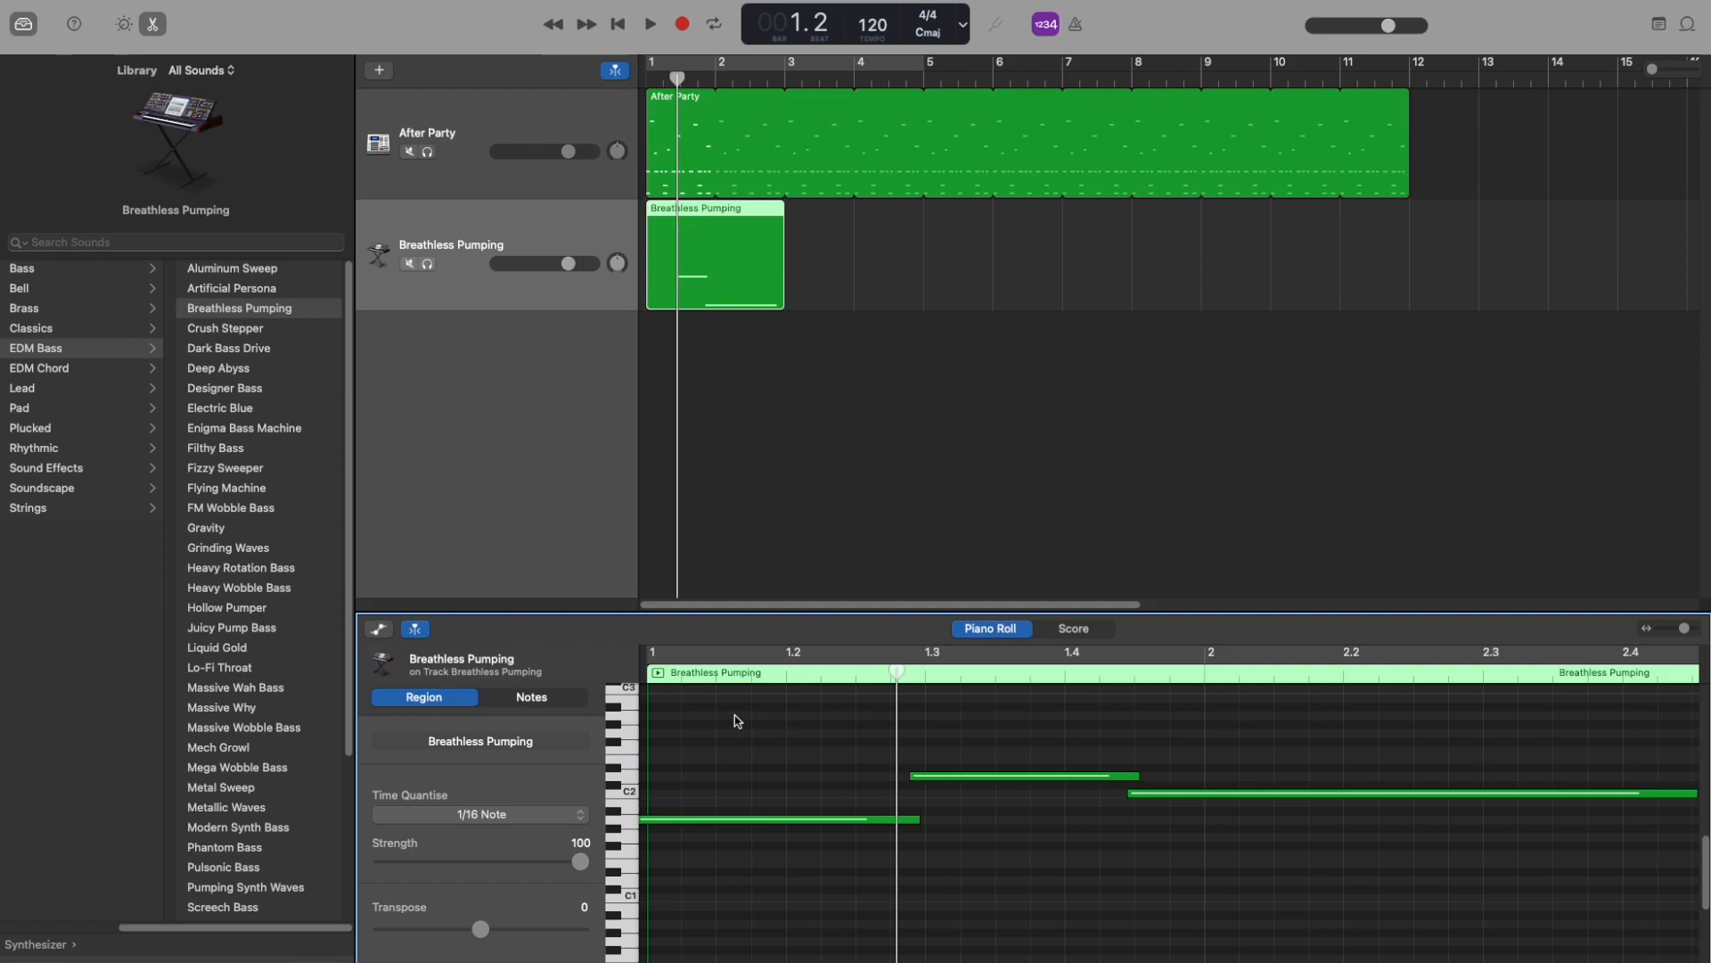
Select all three bass notes, quantise them to 1/16 Note and clear the note selection
{"action": "left_click_drag", "start_coordinate": [736, 715], "coordinate": [1262, 731]}
{"action": "left_click_drag", "start_coordinate": [769, 719], "coordinate": [1261, 875]}
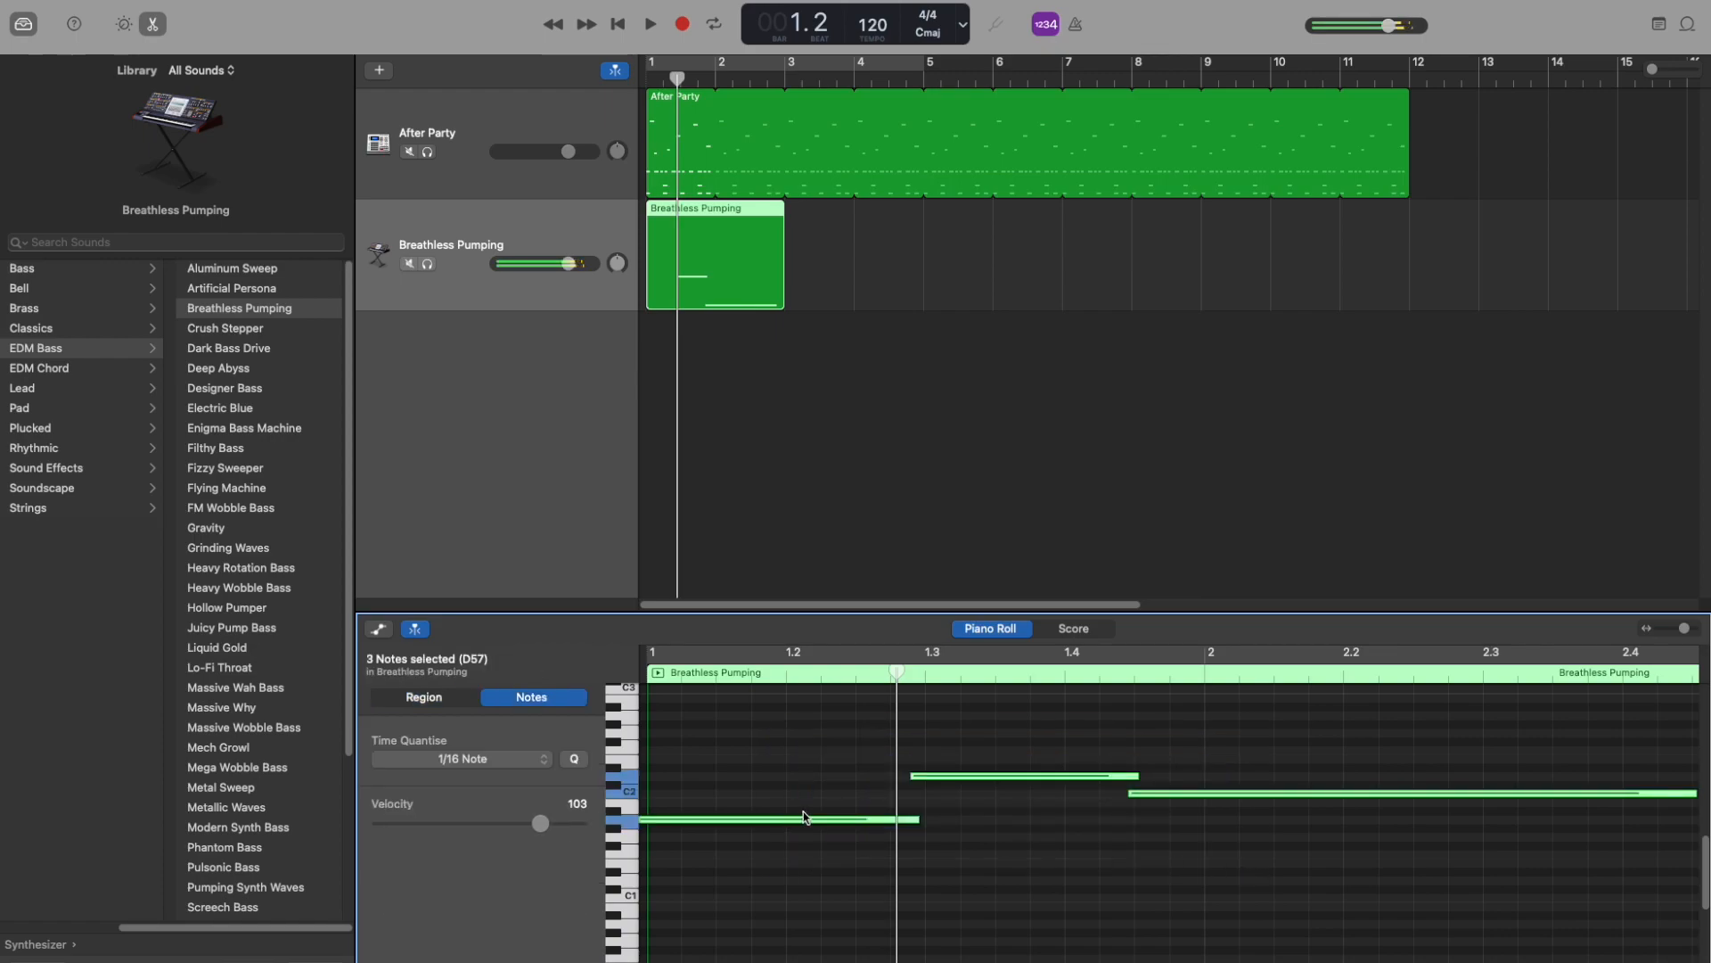
{"action": "left_click", "coordinate": [583, 760]}
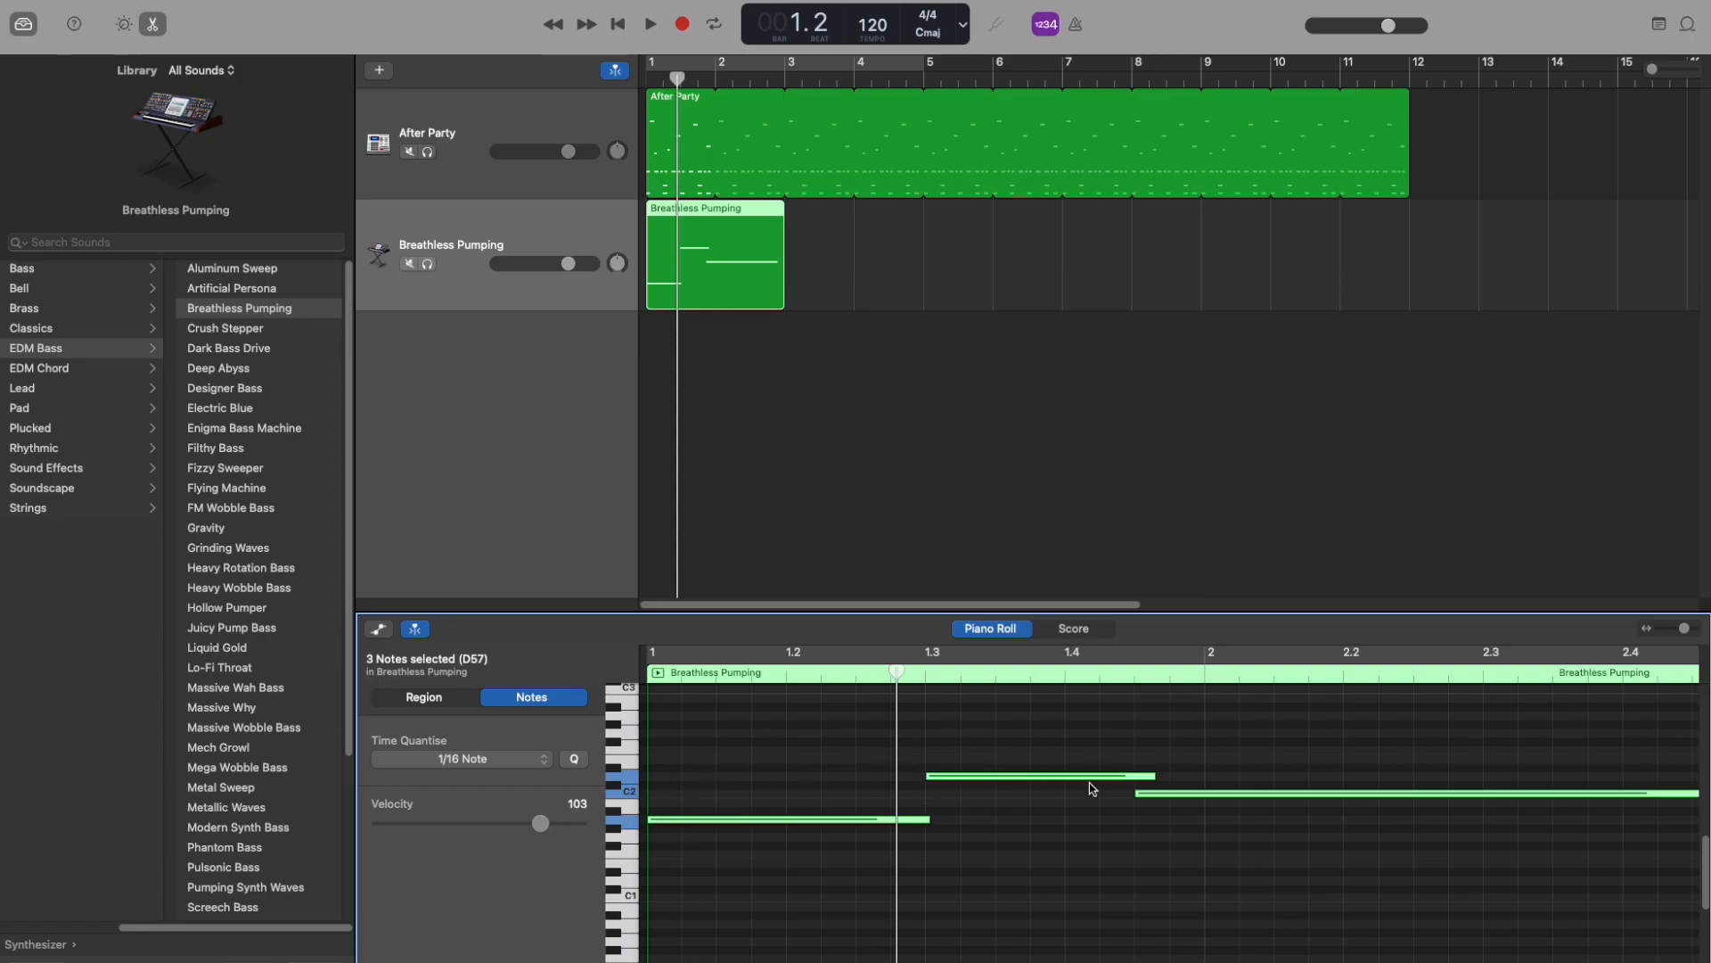
{"action": "left_click", "coordinate": [851, 788]}
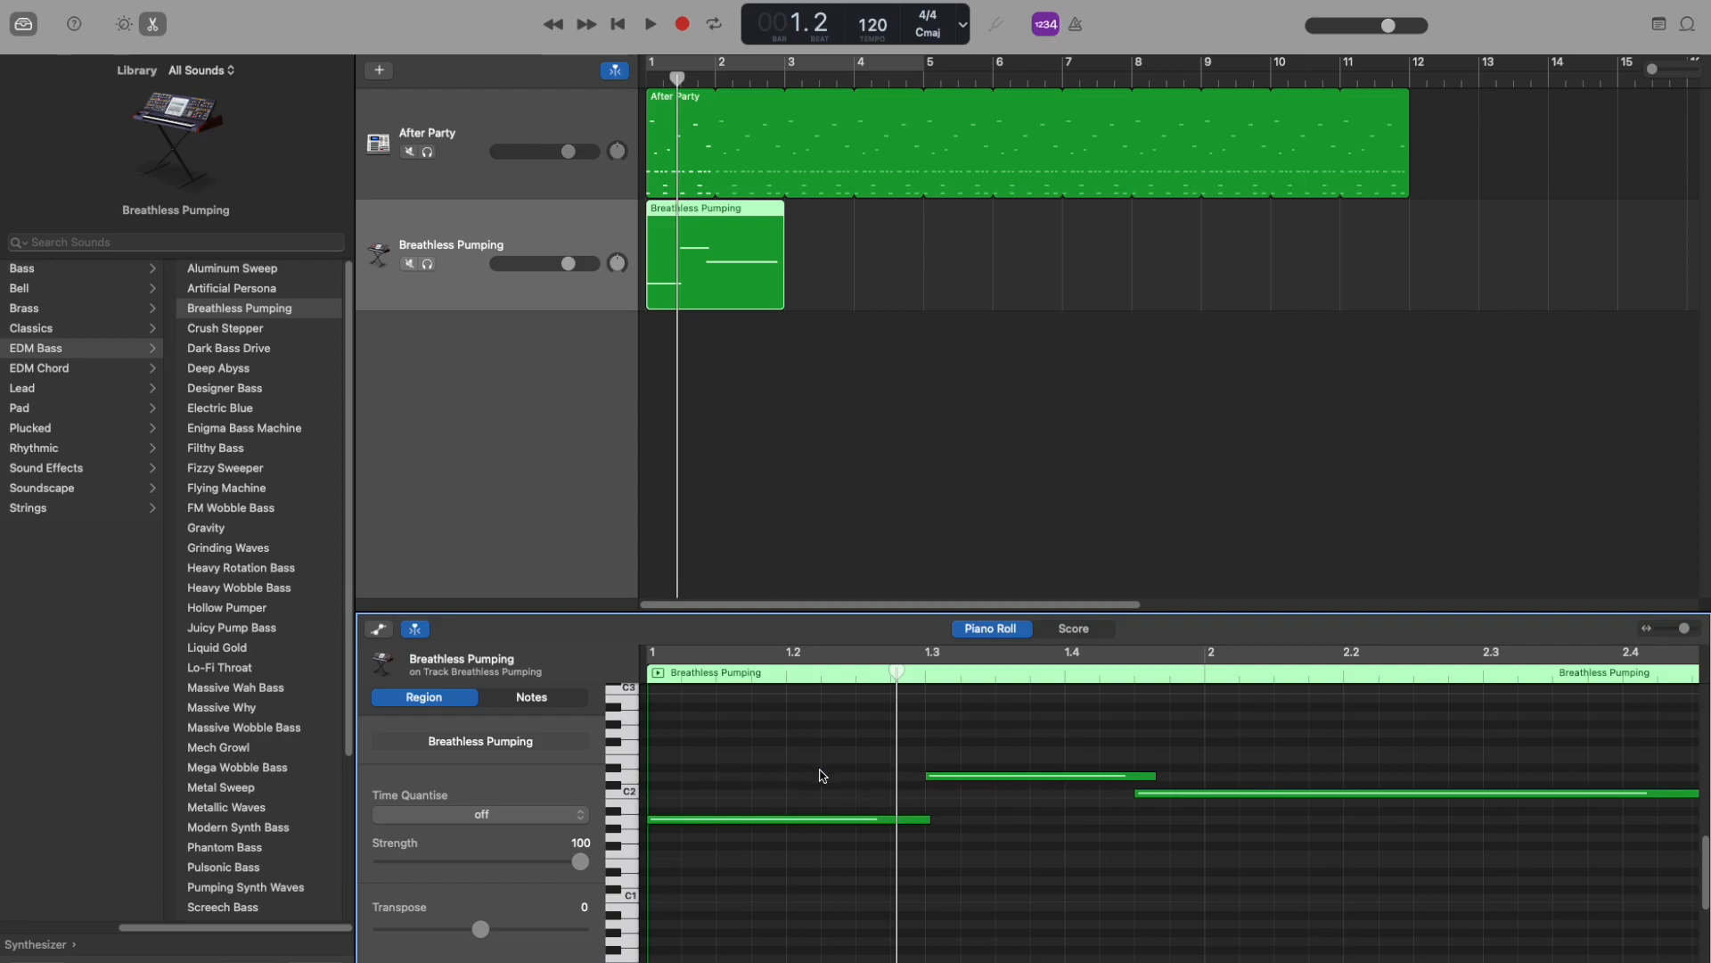
{"action": "left_click_drag", "start_coordinate": [727, 715], "coordinate": [1309, 885]}
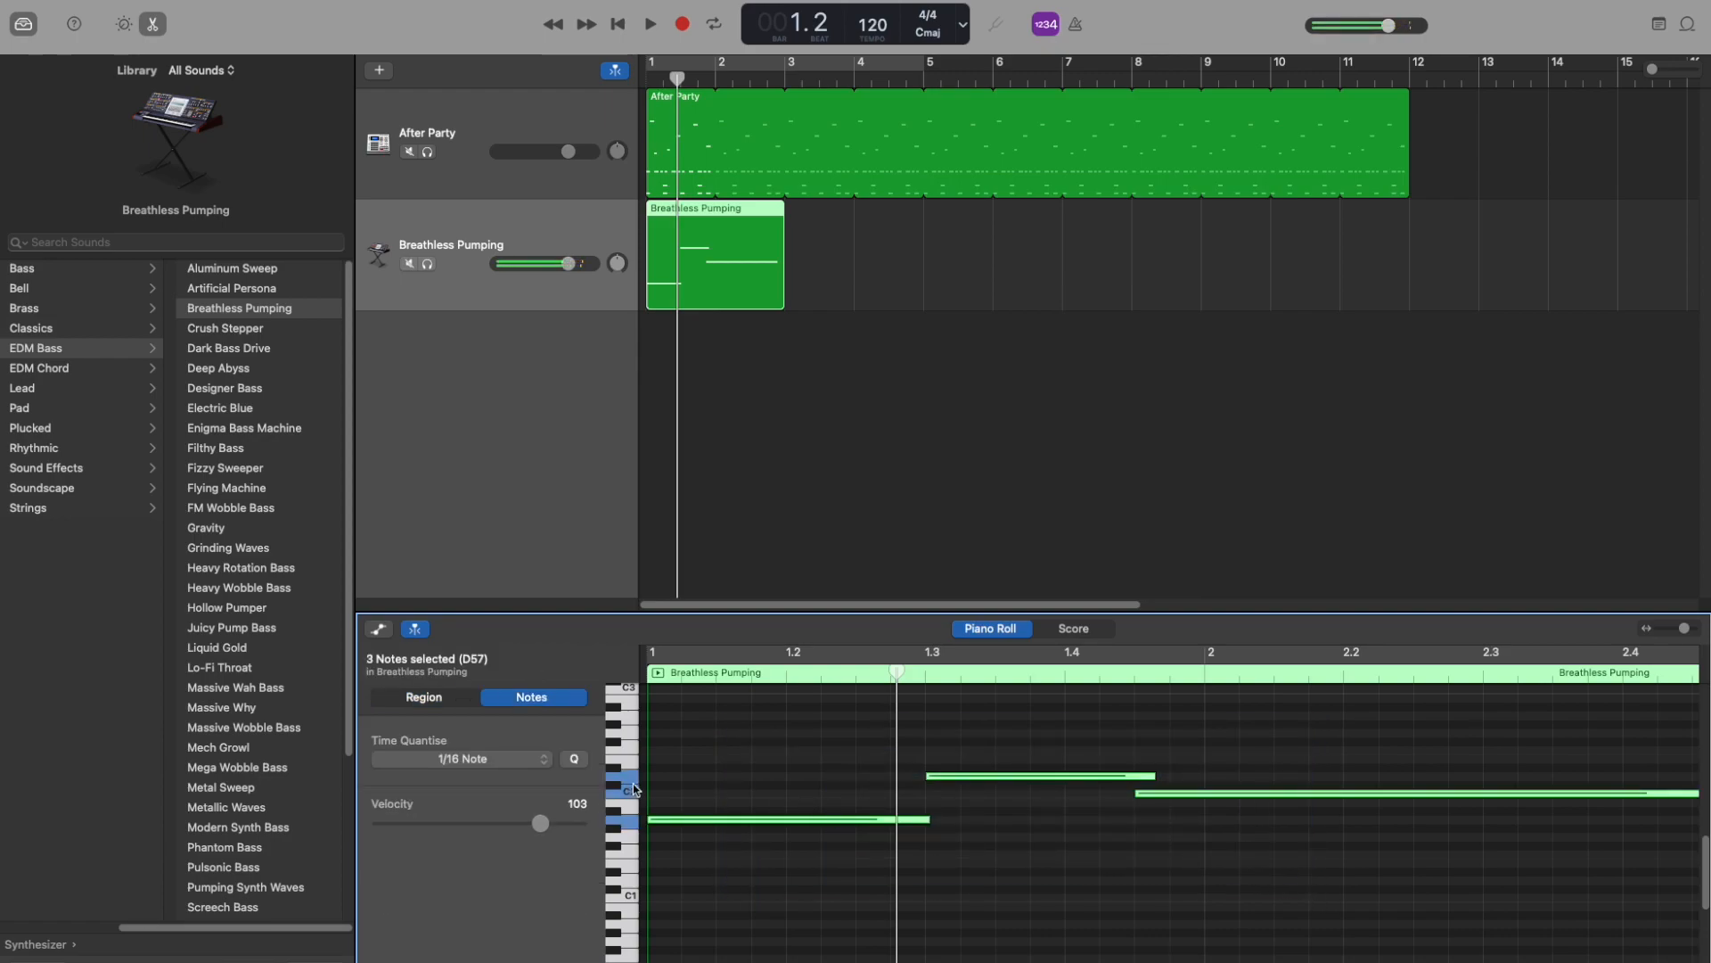
{"action": "left_click", "coordinate": [736, 740]}
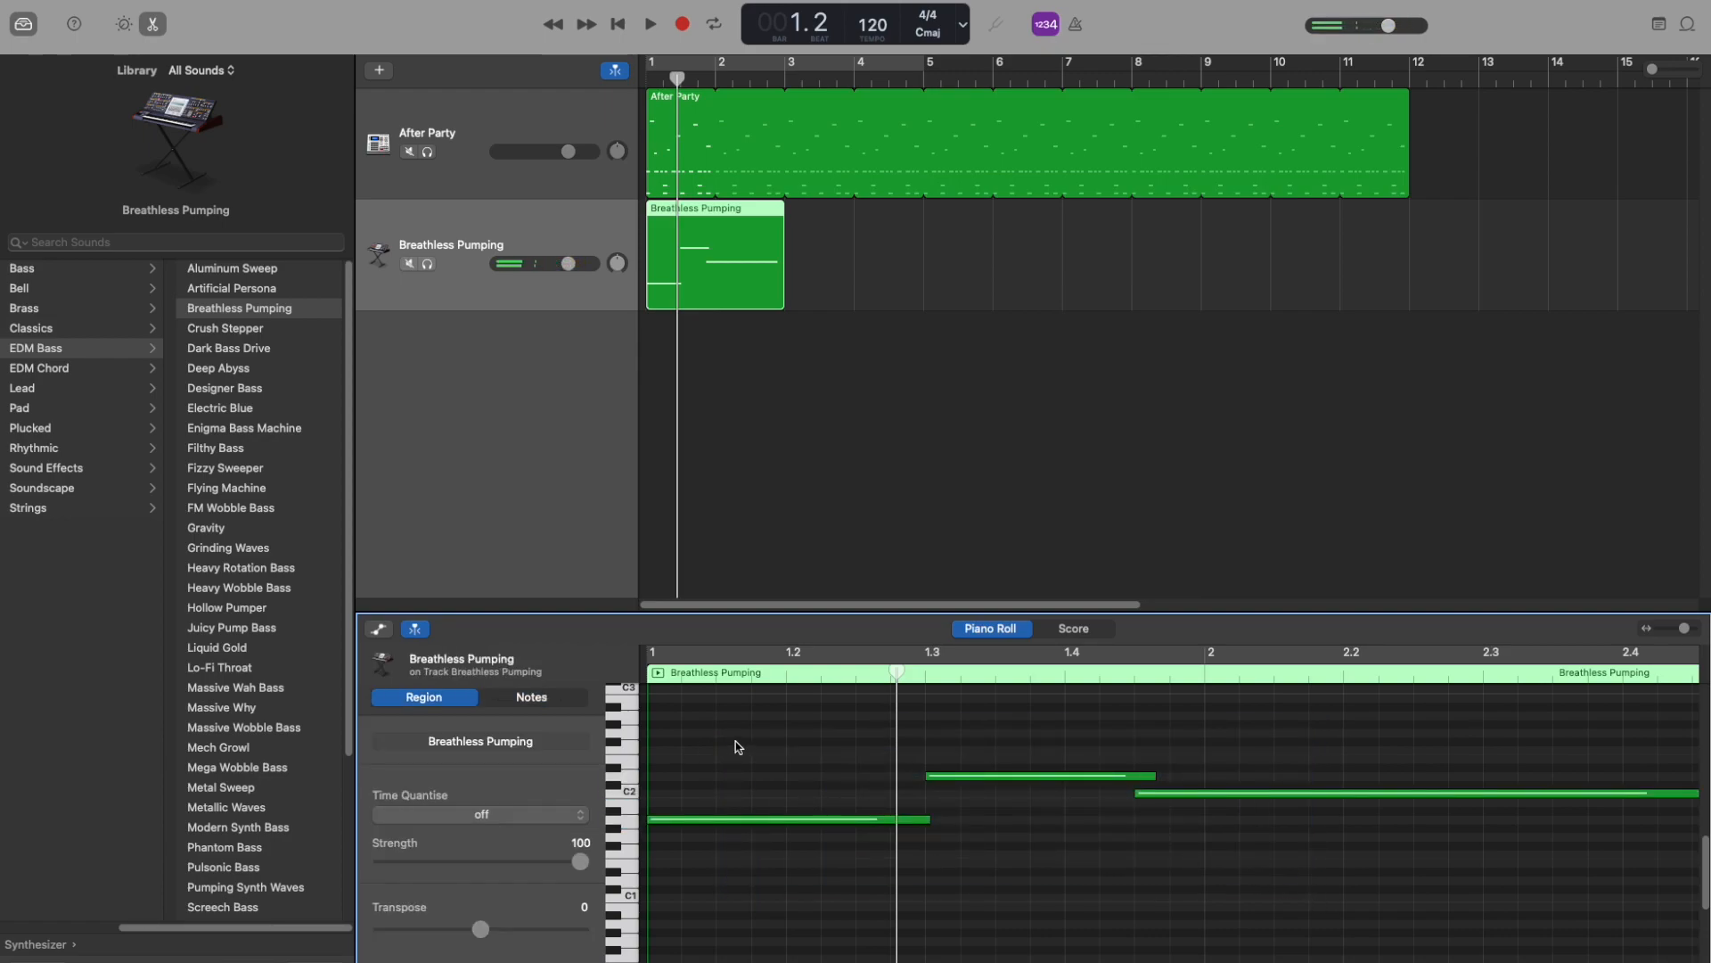
Extend the bass region past bar 3, place the playhead at bar 3 and trim the region's end back to it
{"action": "left_click", "coordinate": [731, 234]}
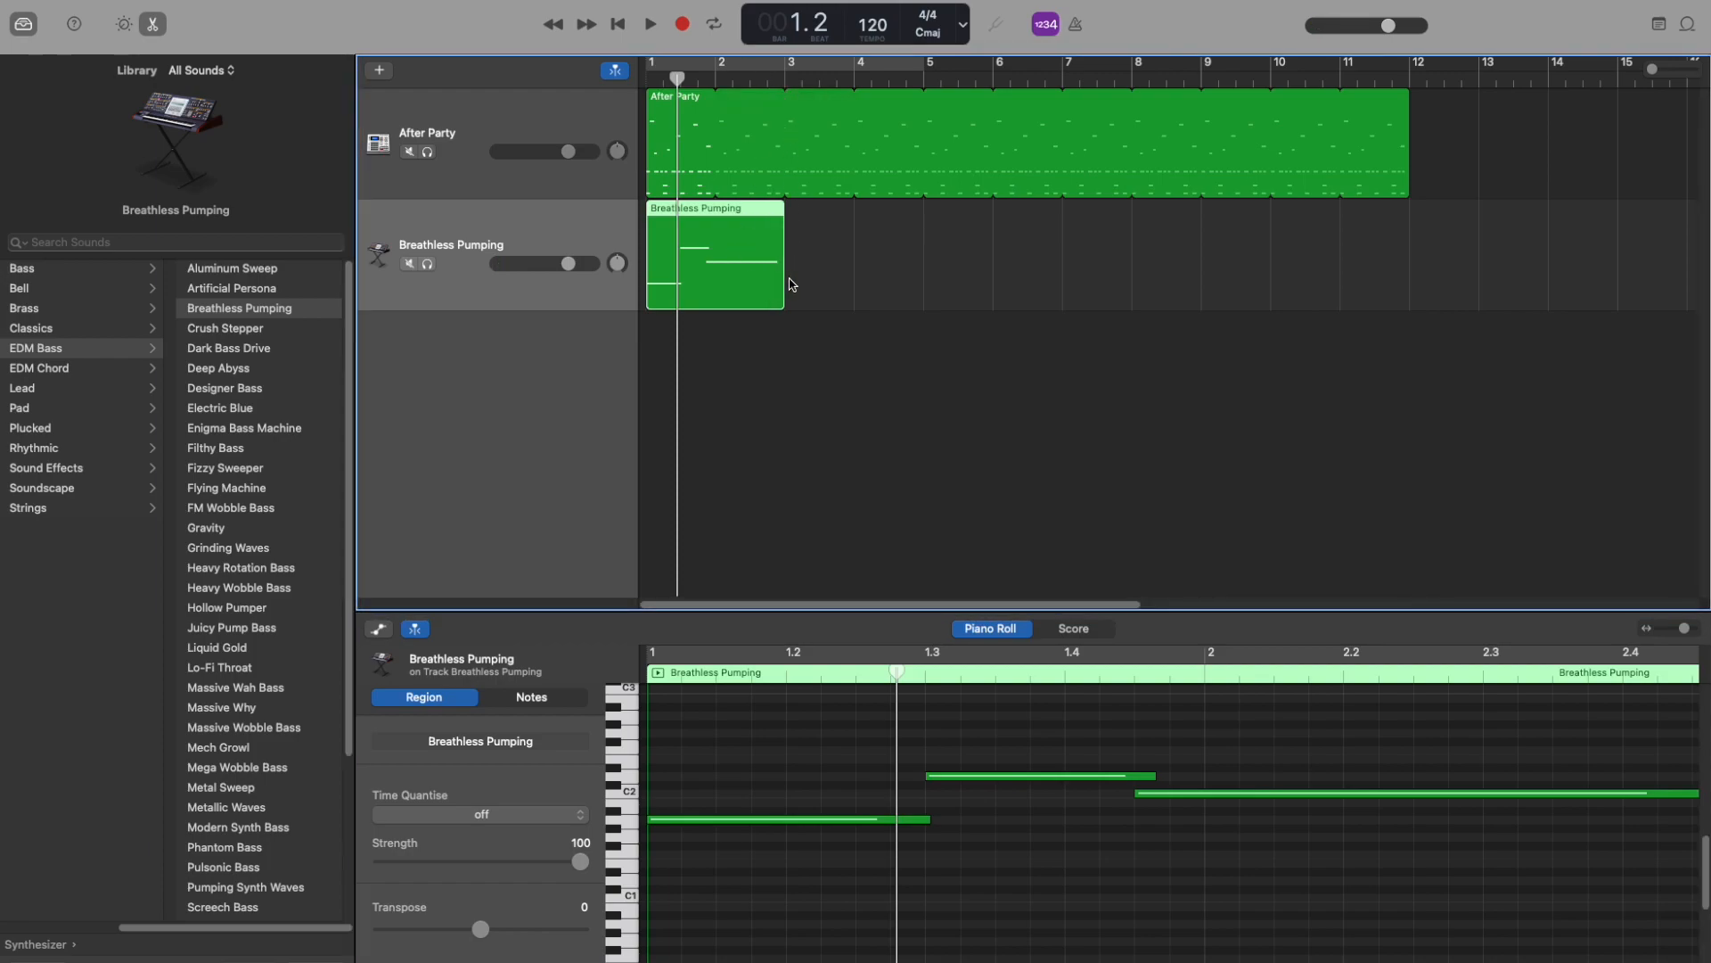
{"action": "left_click_drag", "start_coordinate": [788, 296], "coordinate": [819, 298]}
{"action": "left_click", "coordinate": [784, 81]}
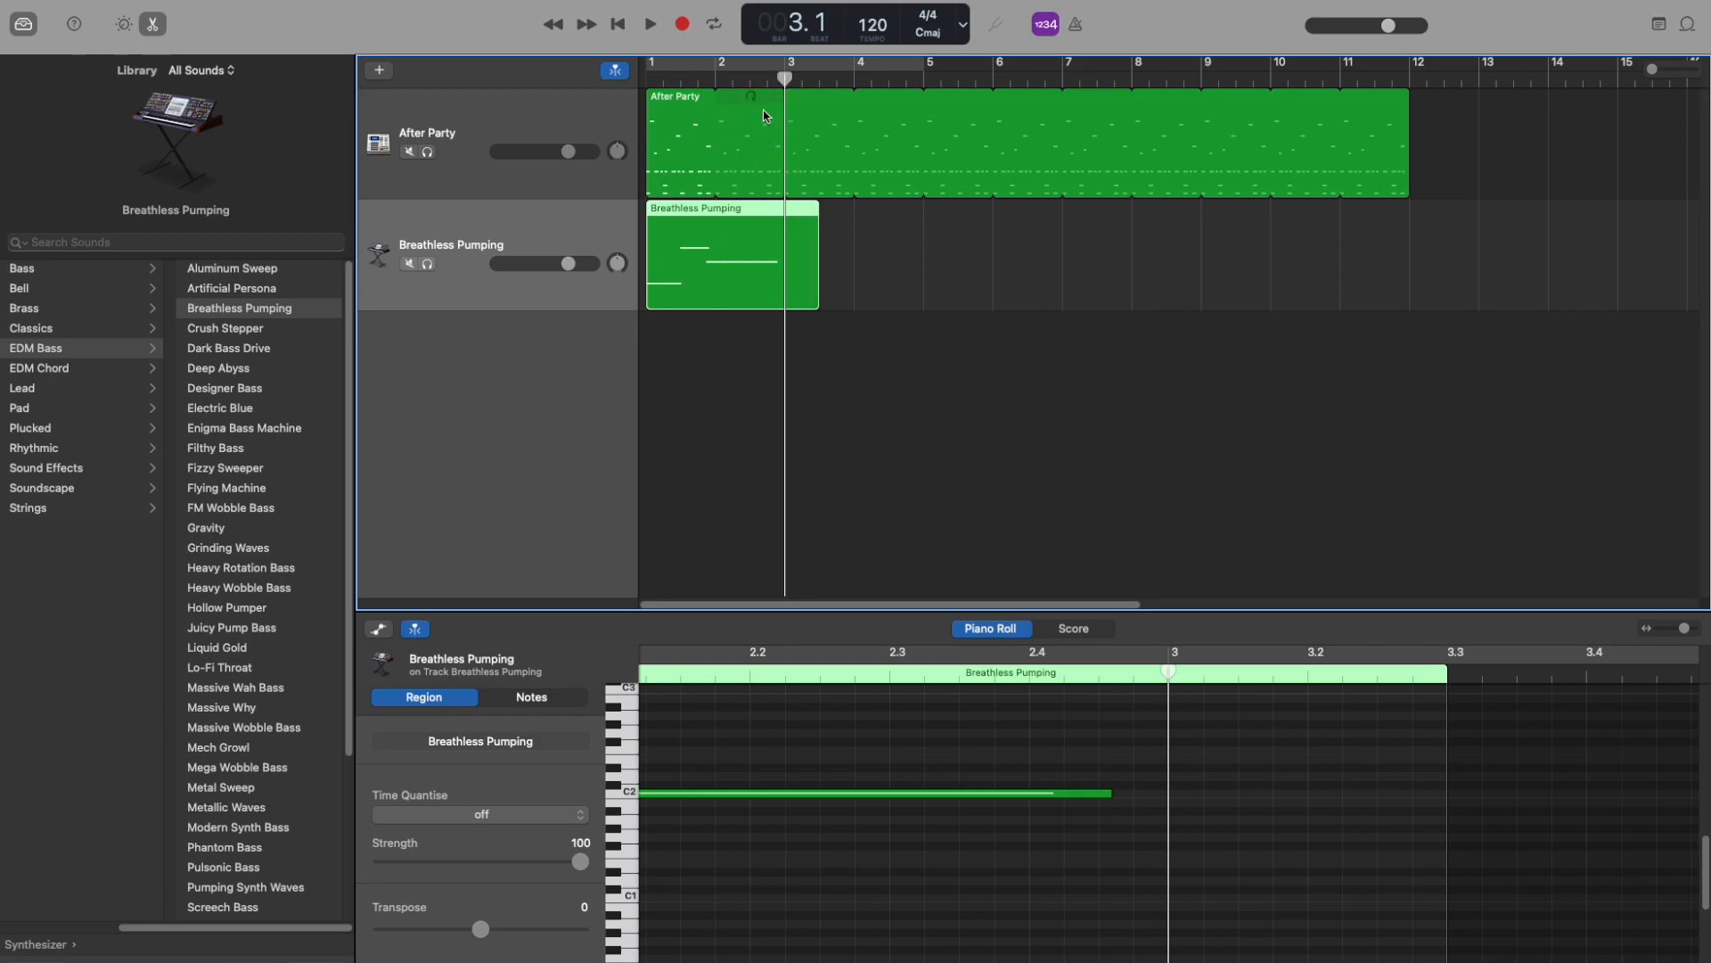
{"action": "left_click_drag", "start_coordinate": [816, 285], "coordinate": [780, 290]}
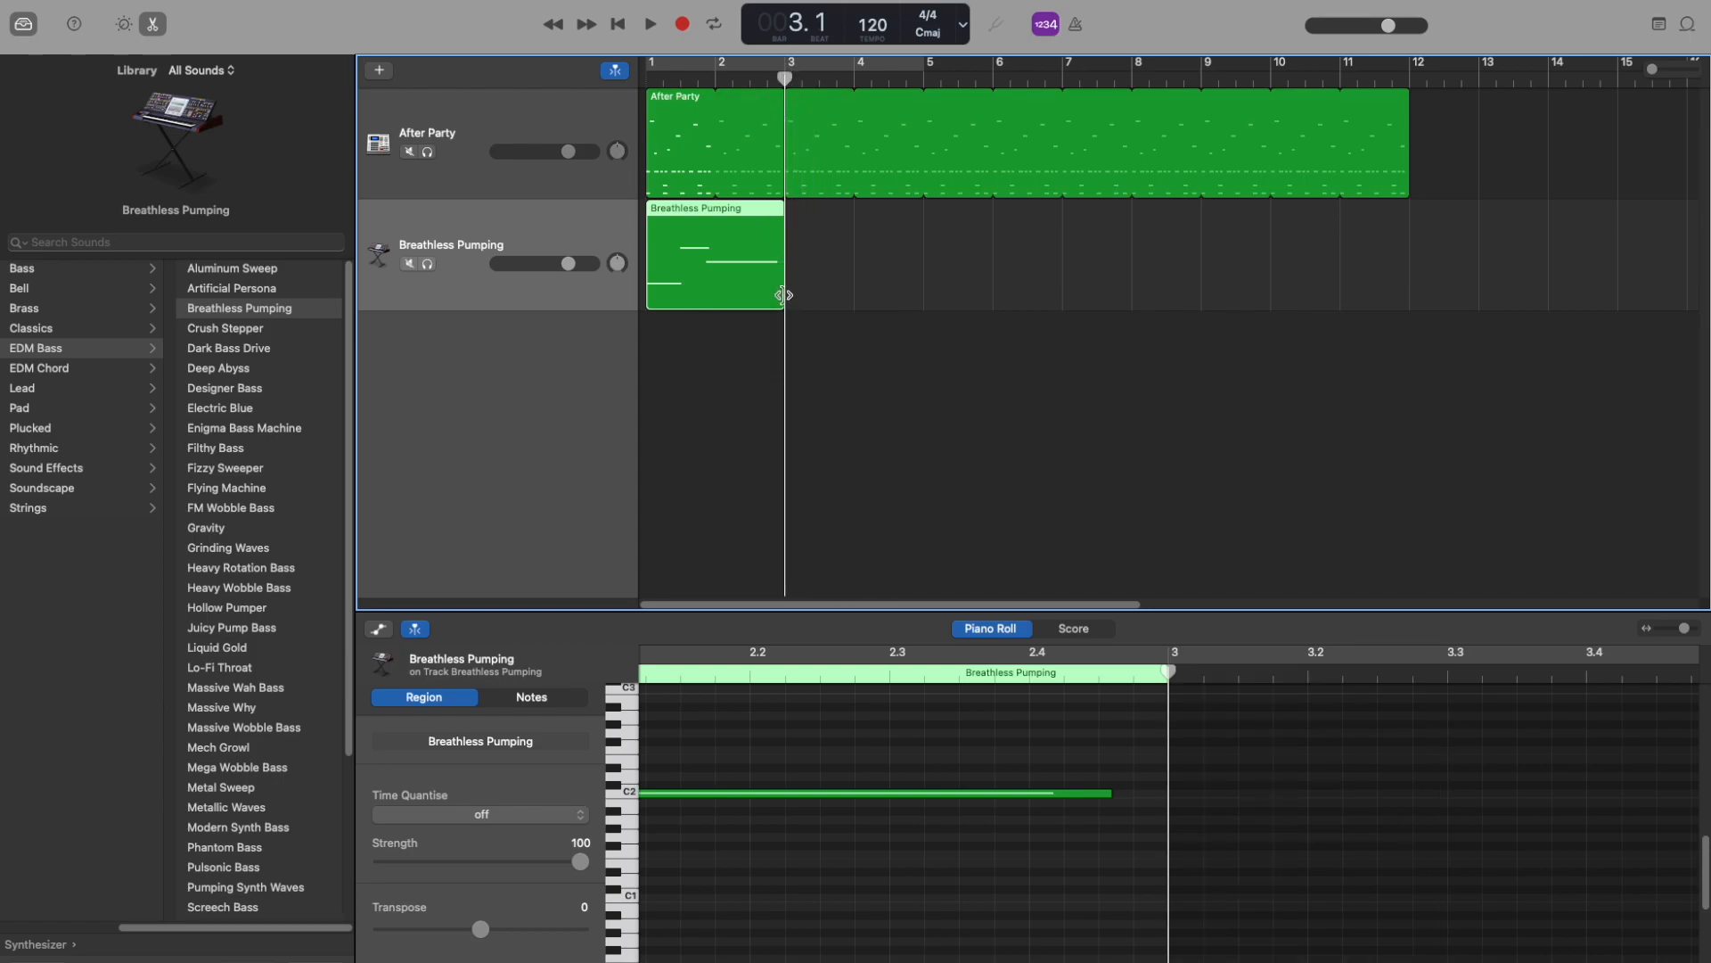
Loop the two-bar Breathless Pumping bass region out to bar 12, level with the end of the drum loop
{"action": "mouse_move", "coordinate": [783, 287]}
{"action": "left_mouse_down"}
{"action": "mouse_move", "coordinate": [899, 284]}
{"action": "mouse_move", "coordinate": [775, 290]}
{"action": "left_mouse_up"}
{"action": "left_click", "coordinate": [773, 290]}
{"action": "mouse_move", "coordinate": [785, 286]}
{"action": "left_mouse_down"}
{"action": "mouse_move", "coordinate": [883, 283]}
{"action": "mouse_move", "coordinate": [782, 287]}
{"action": "left_mouse_up"}
{"action": "left_click", "coordinate": [821, 248]}
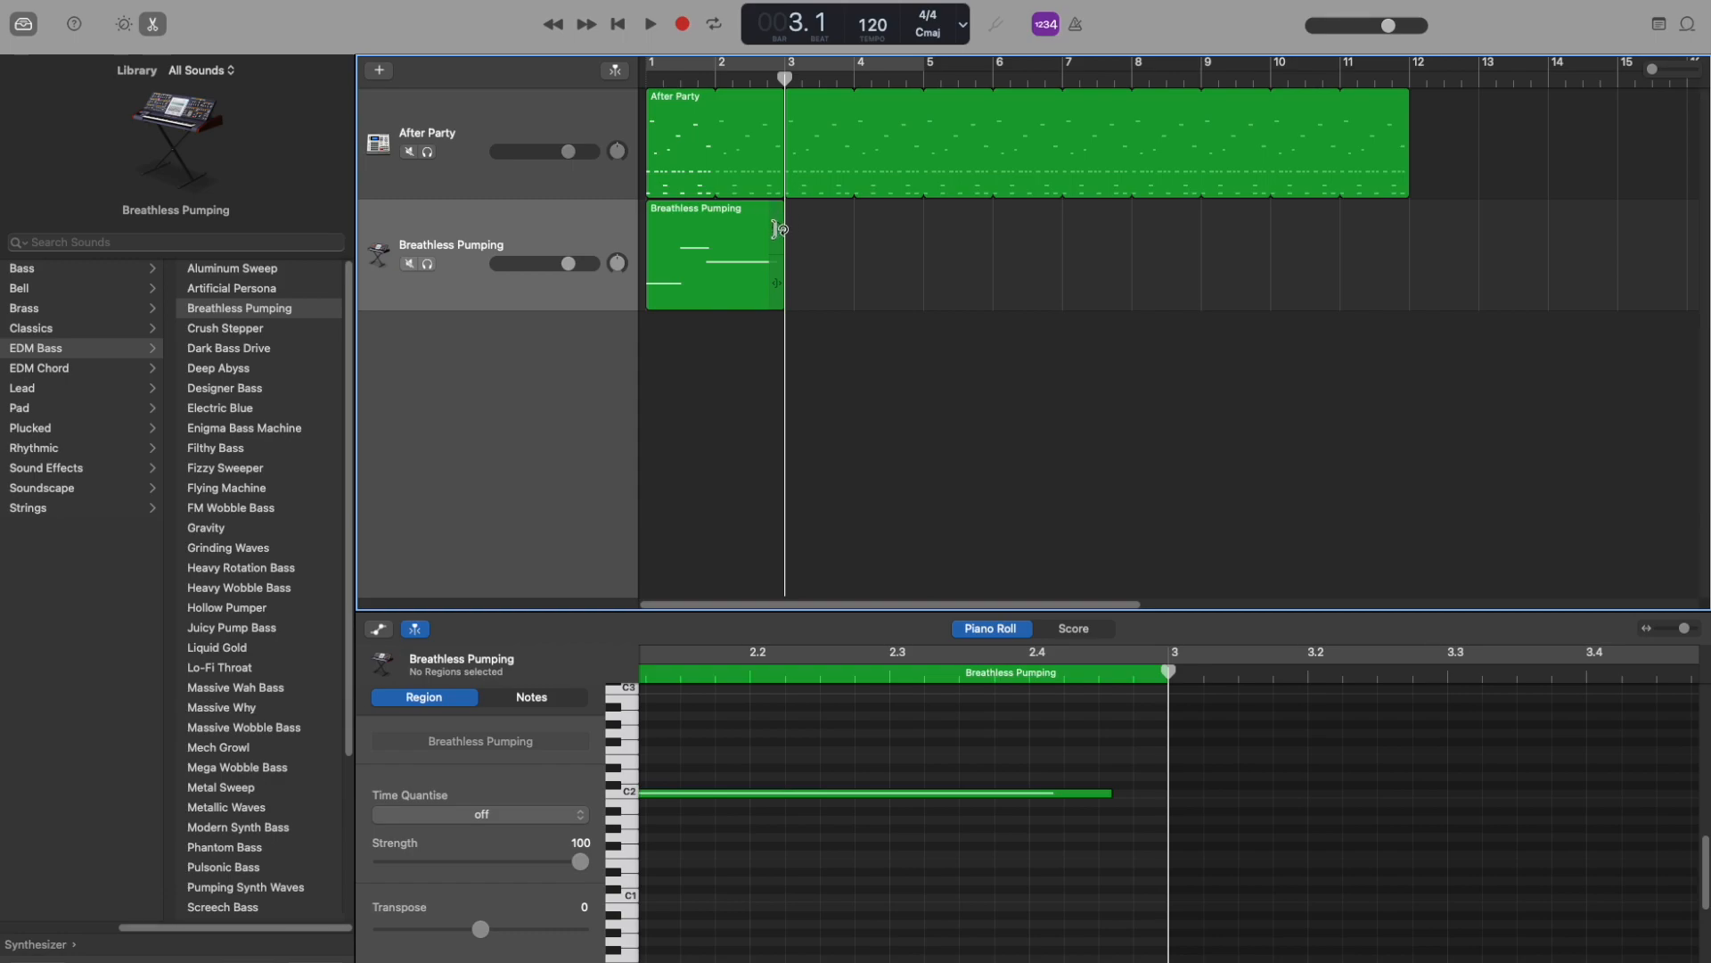
{"action": "left_click_drag", "start_coordinate": [777, 224], "coordinate": [1408, 210]}
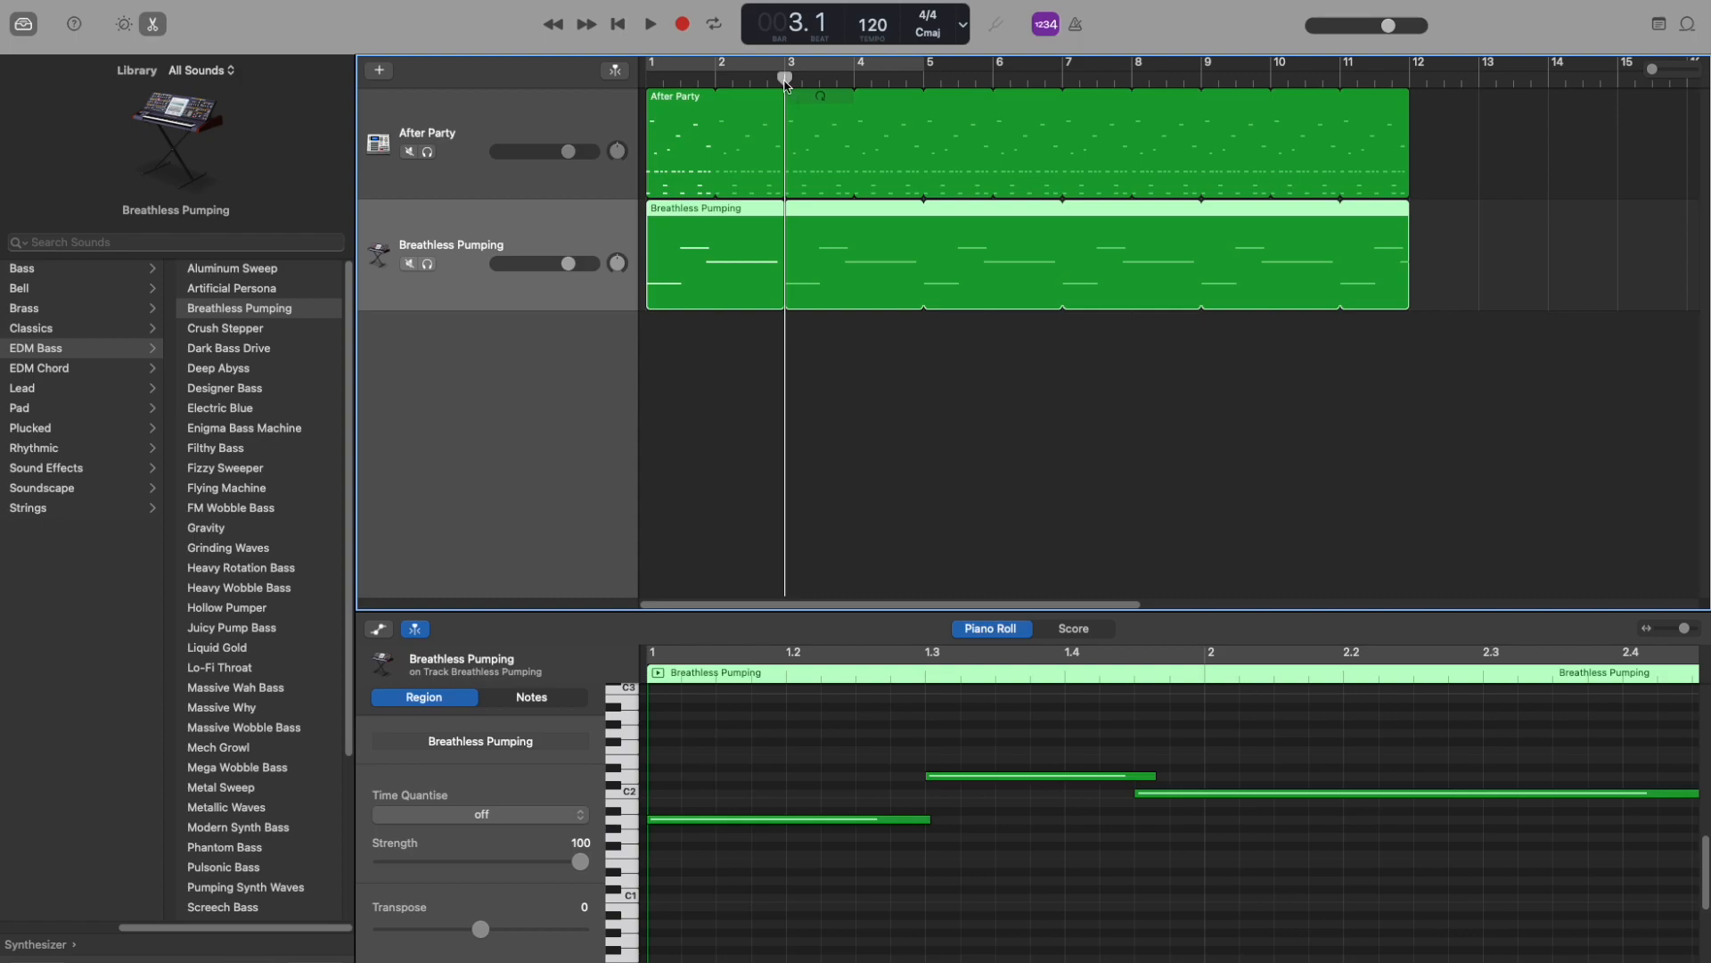
Play the drums and looped bass together from bar 3, stop playback and clear the region selection
{"action": "key", "text": "space"}
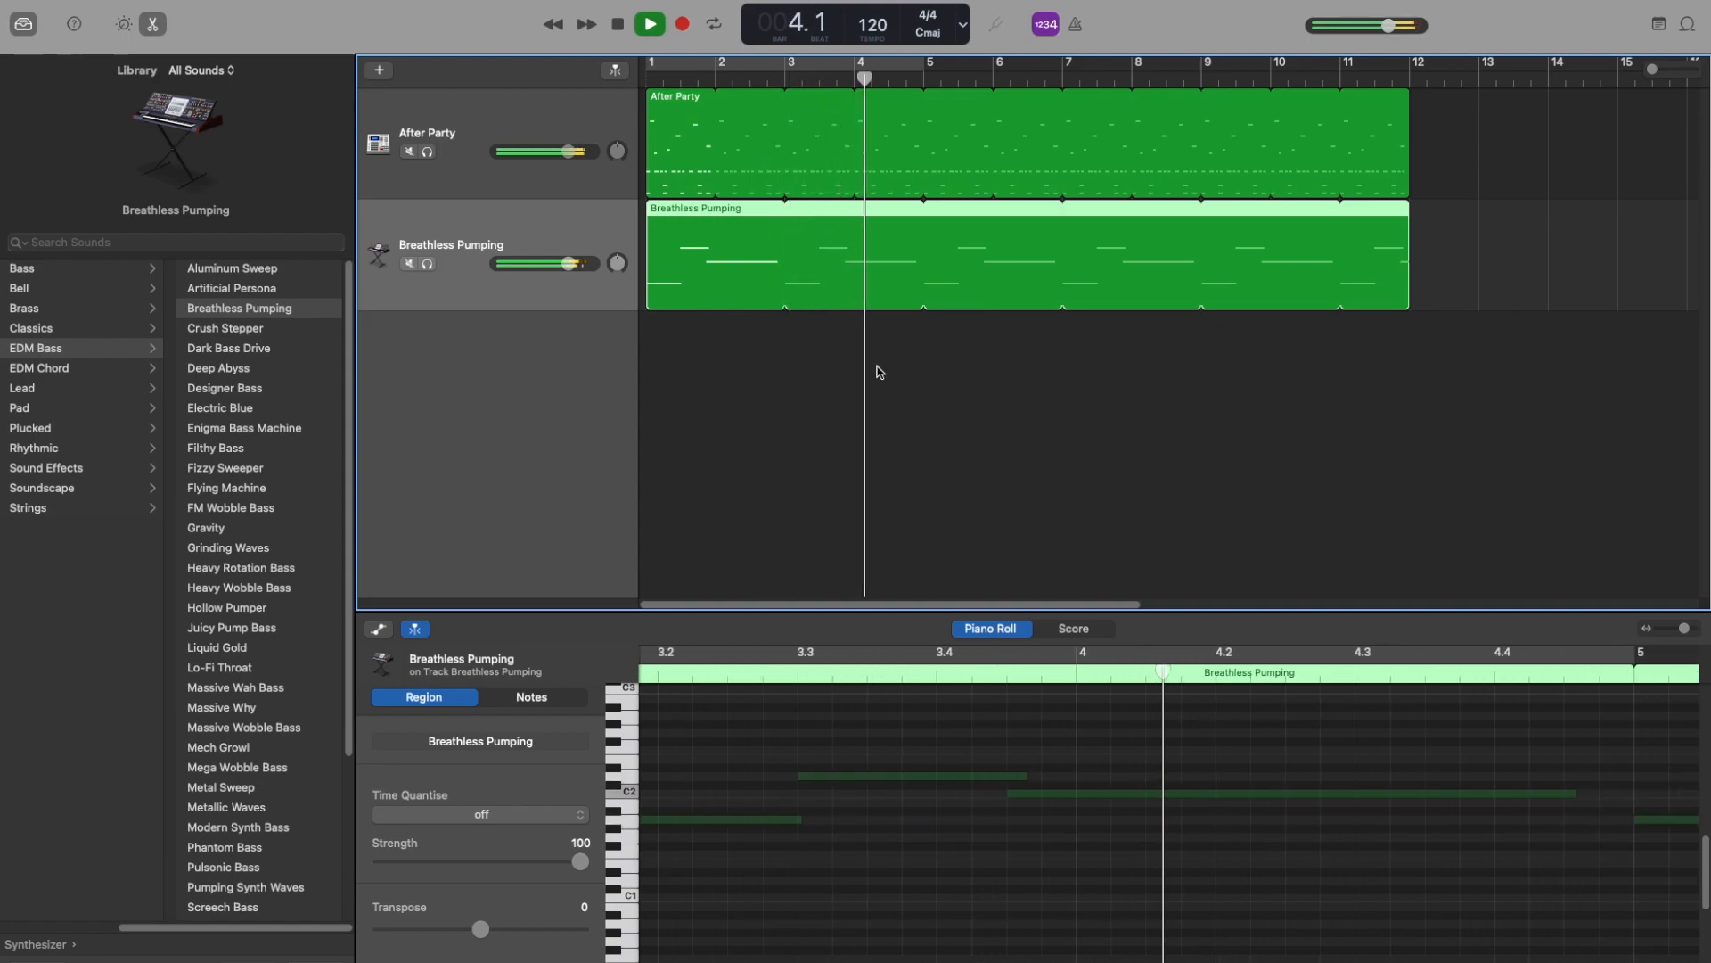
{"action": "key", "text": "space"}
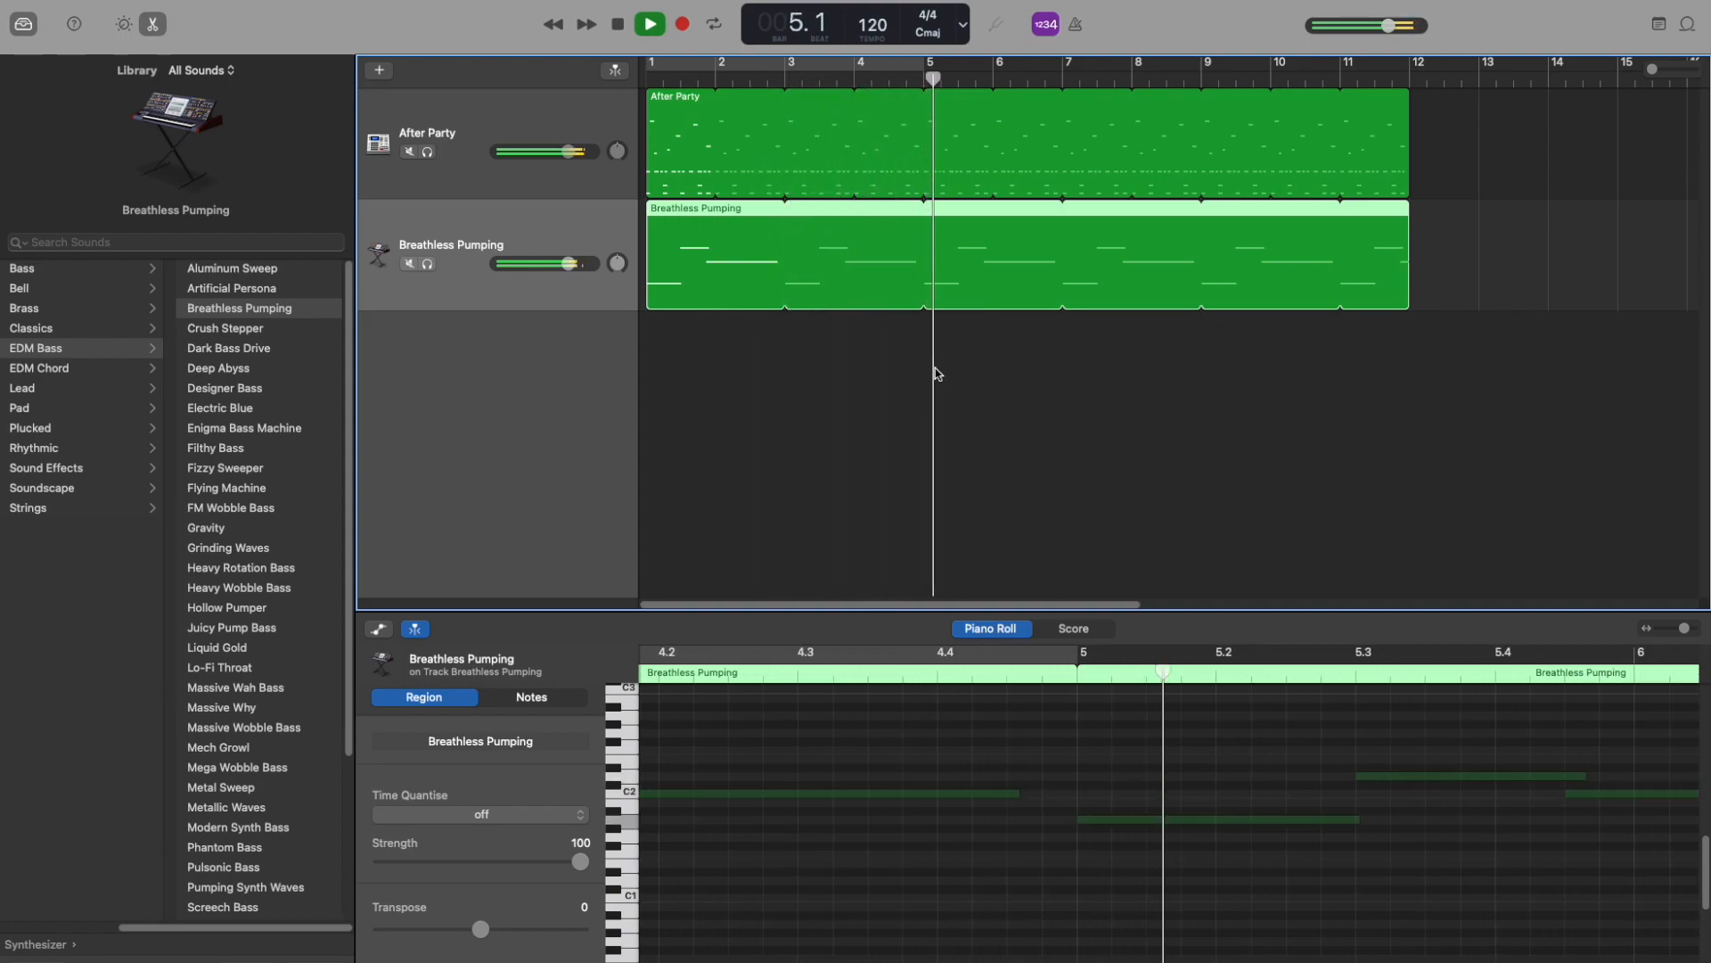
{"action": "left_click", "coordinate": [847, 340]}
{"action": "left_click", "coordinate": [778, 228]}
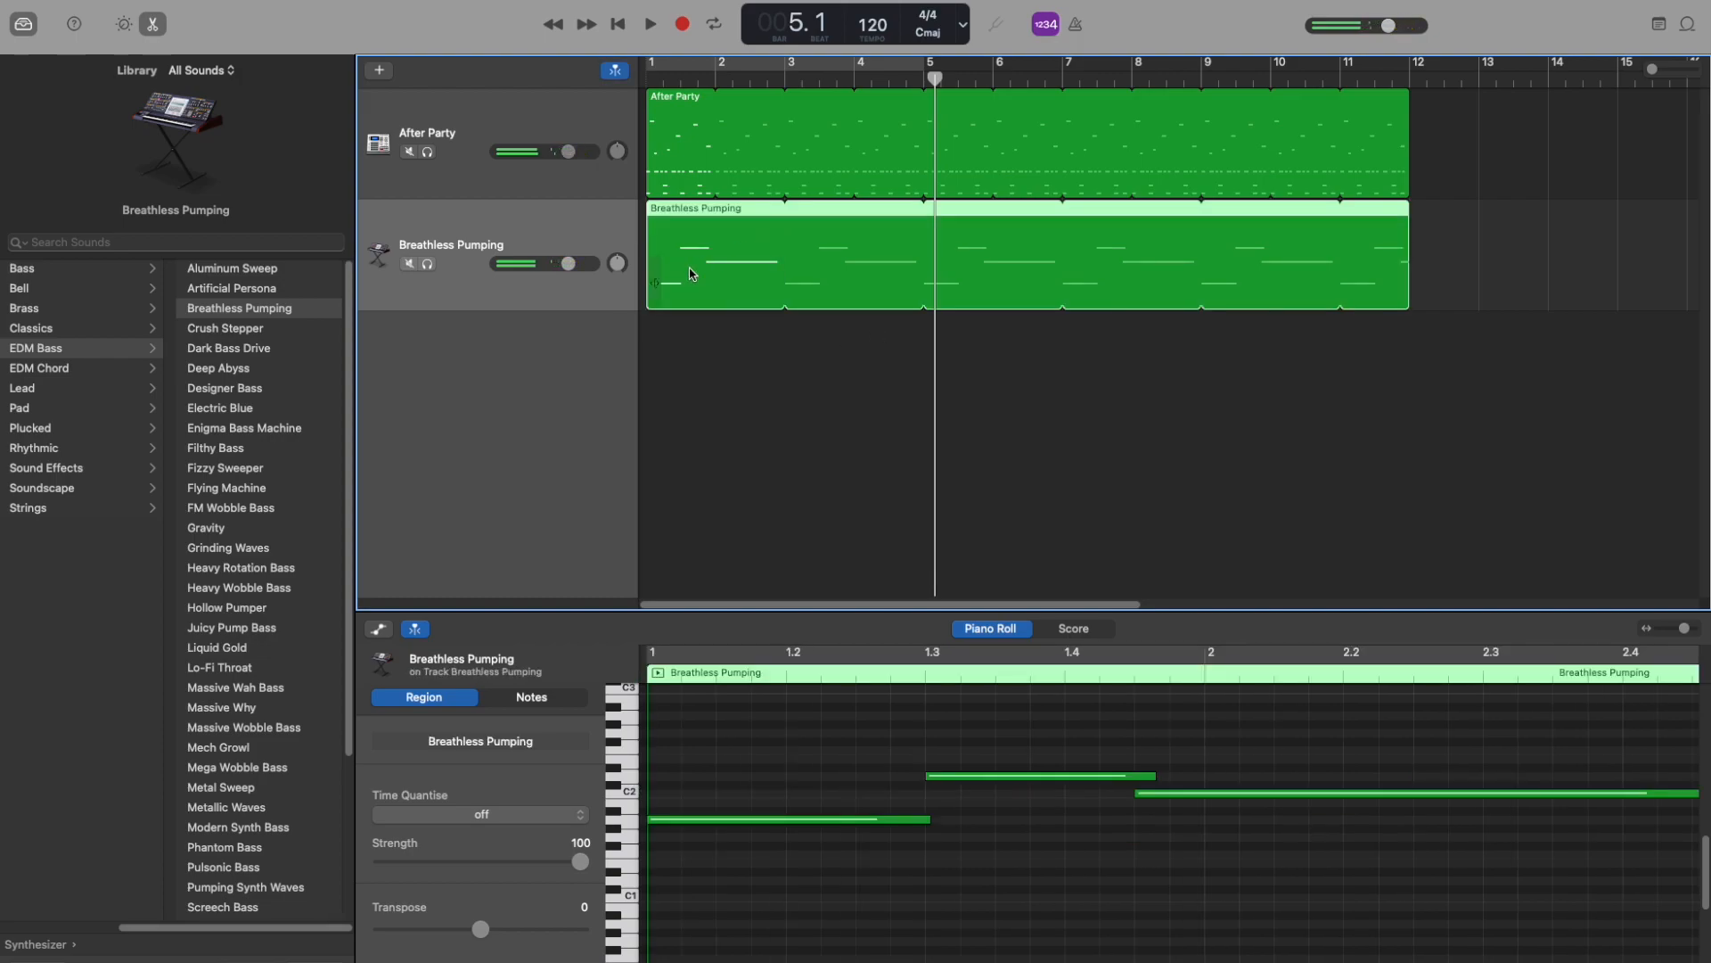
{"action": "left_click", "coordinate": [821, 471]}
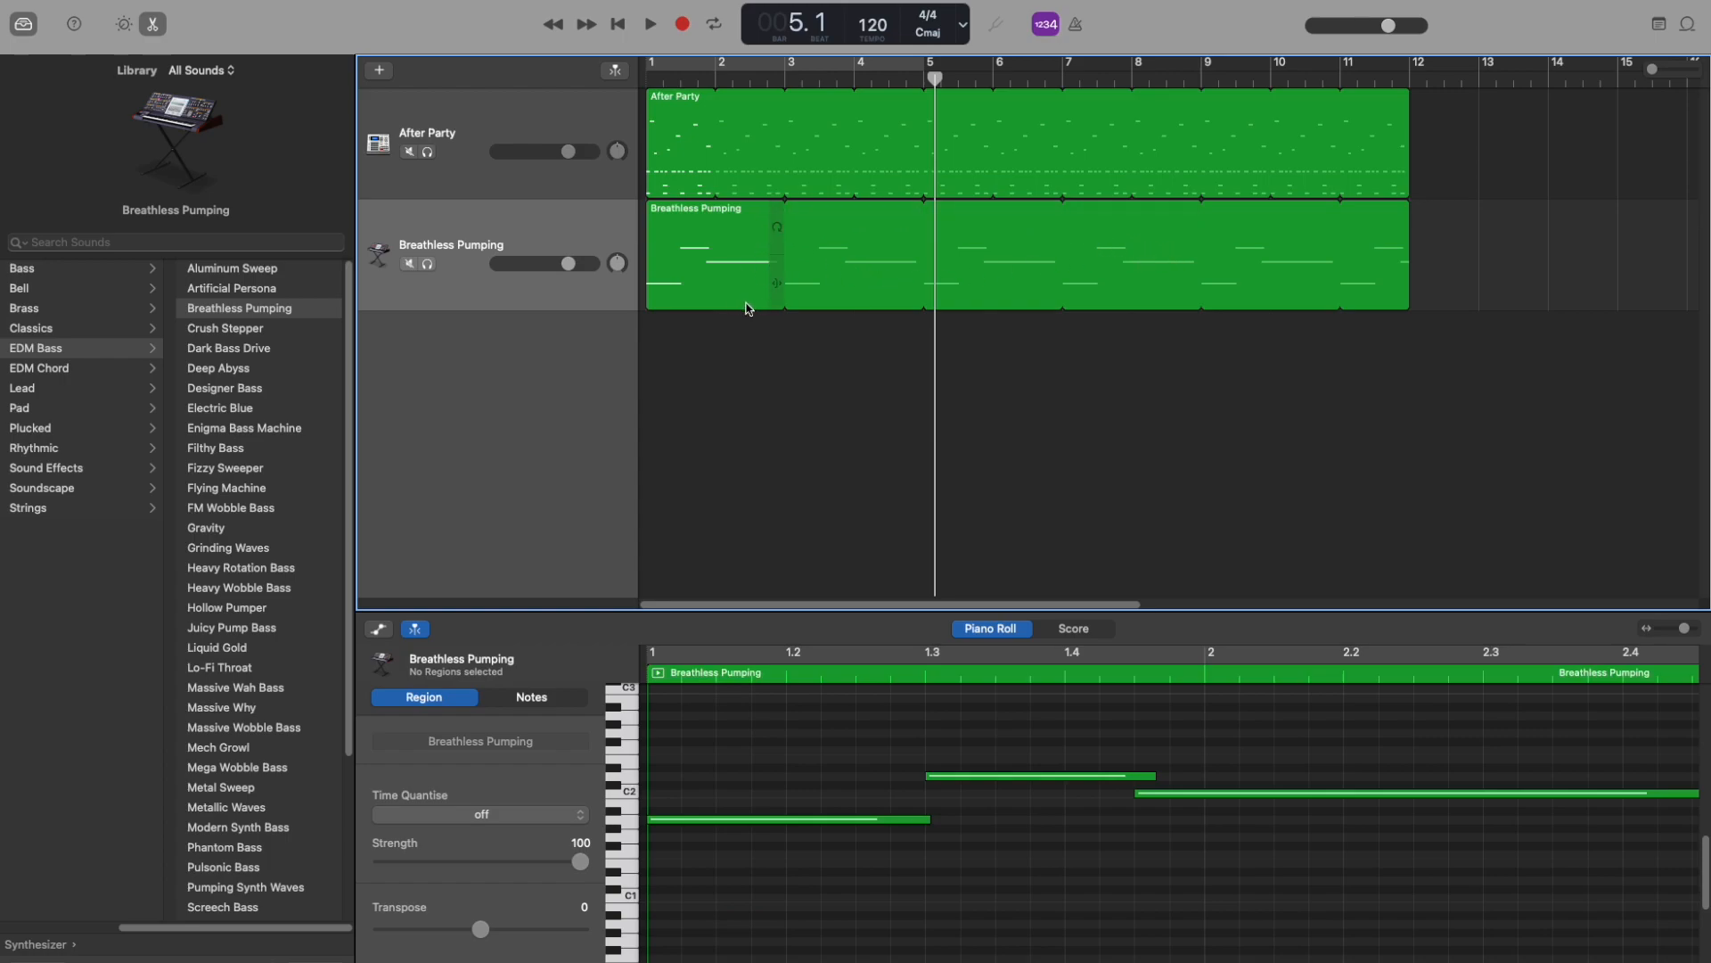
Add a software instrument track and load the Autumn Haze sound from the Synthesizer Pad category
{"action": "left_click", "coordinate": [381, 72]}
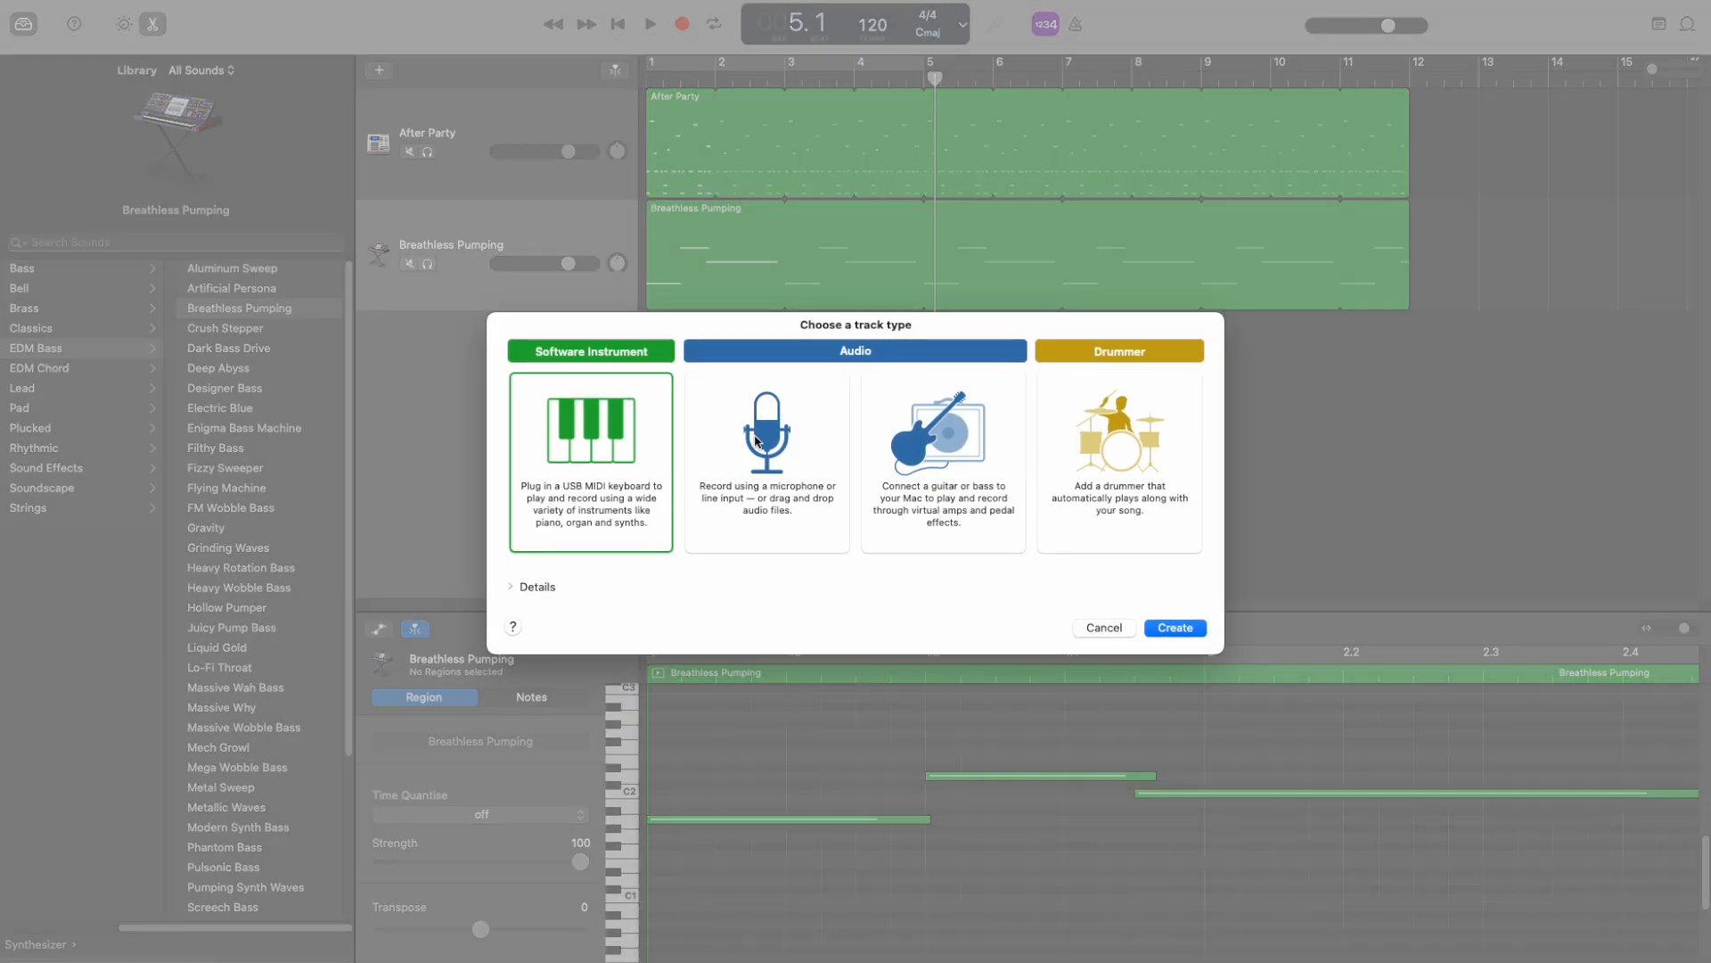
{"action": "double_click", "coordinate": [600, 477]}
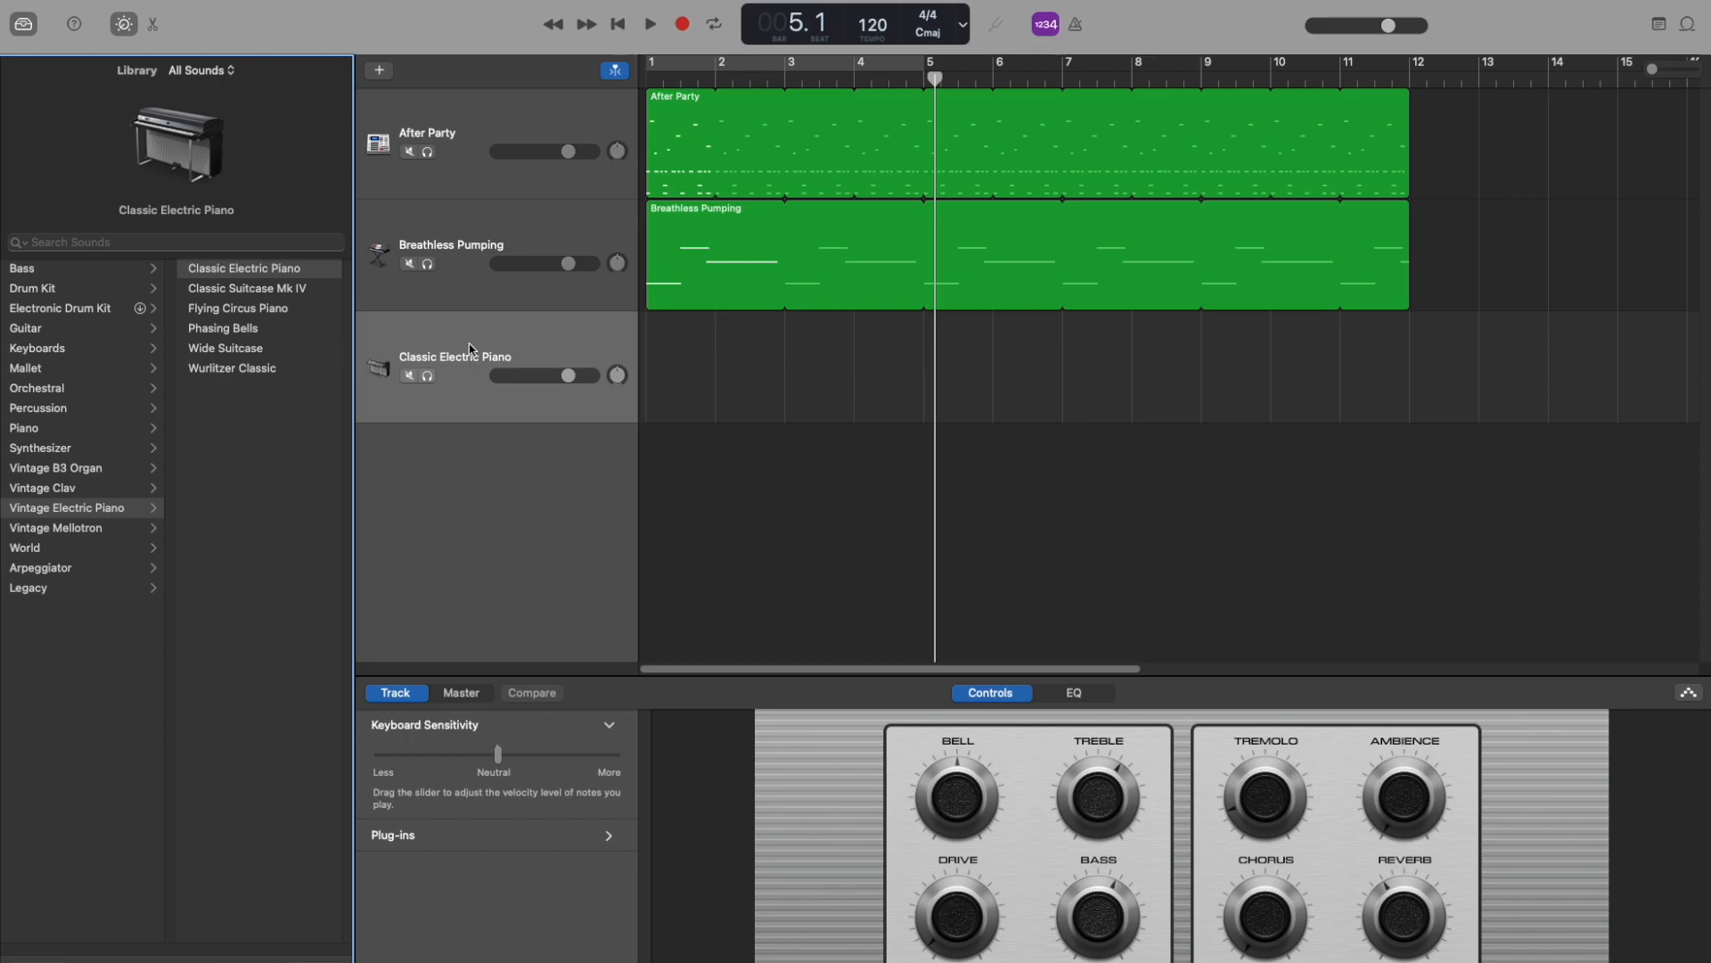
{"action": "left_click", "coordinate": [81, 450]}
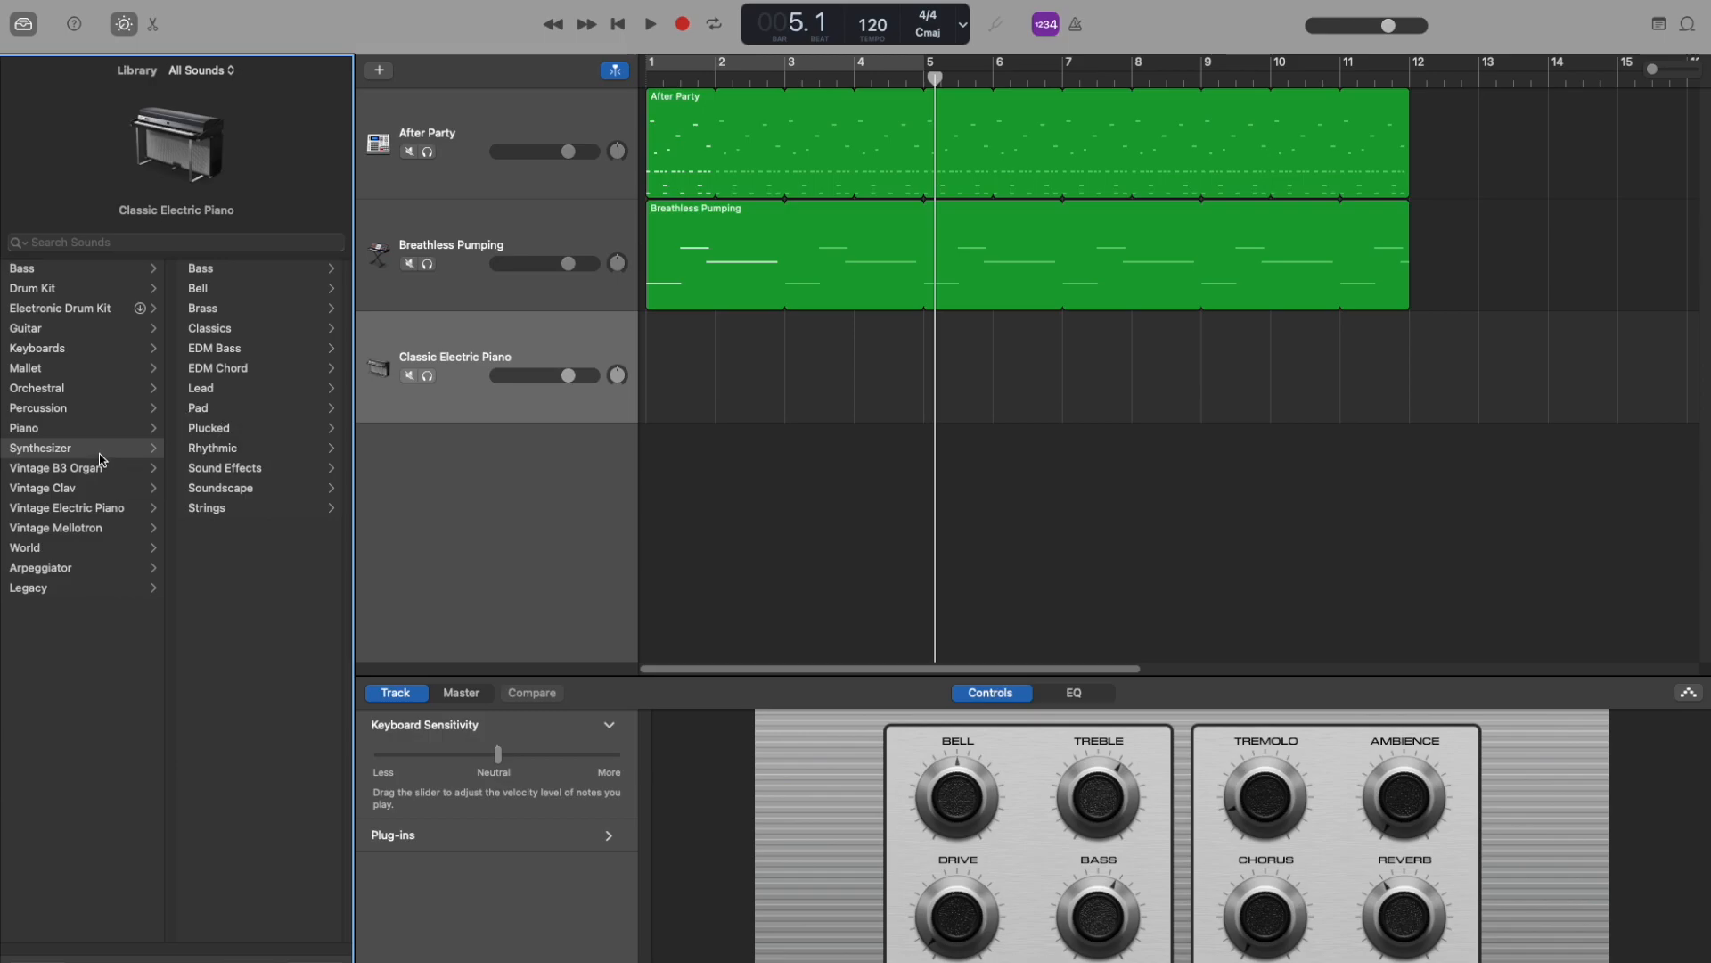
{"action": "left_click", "coordinate": [201, 412]}
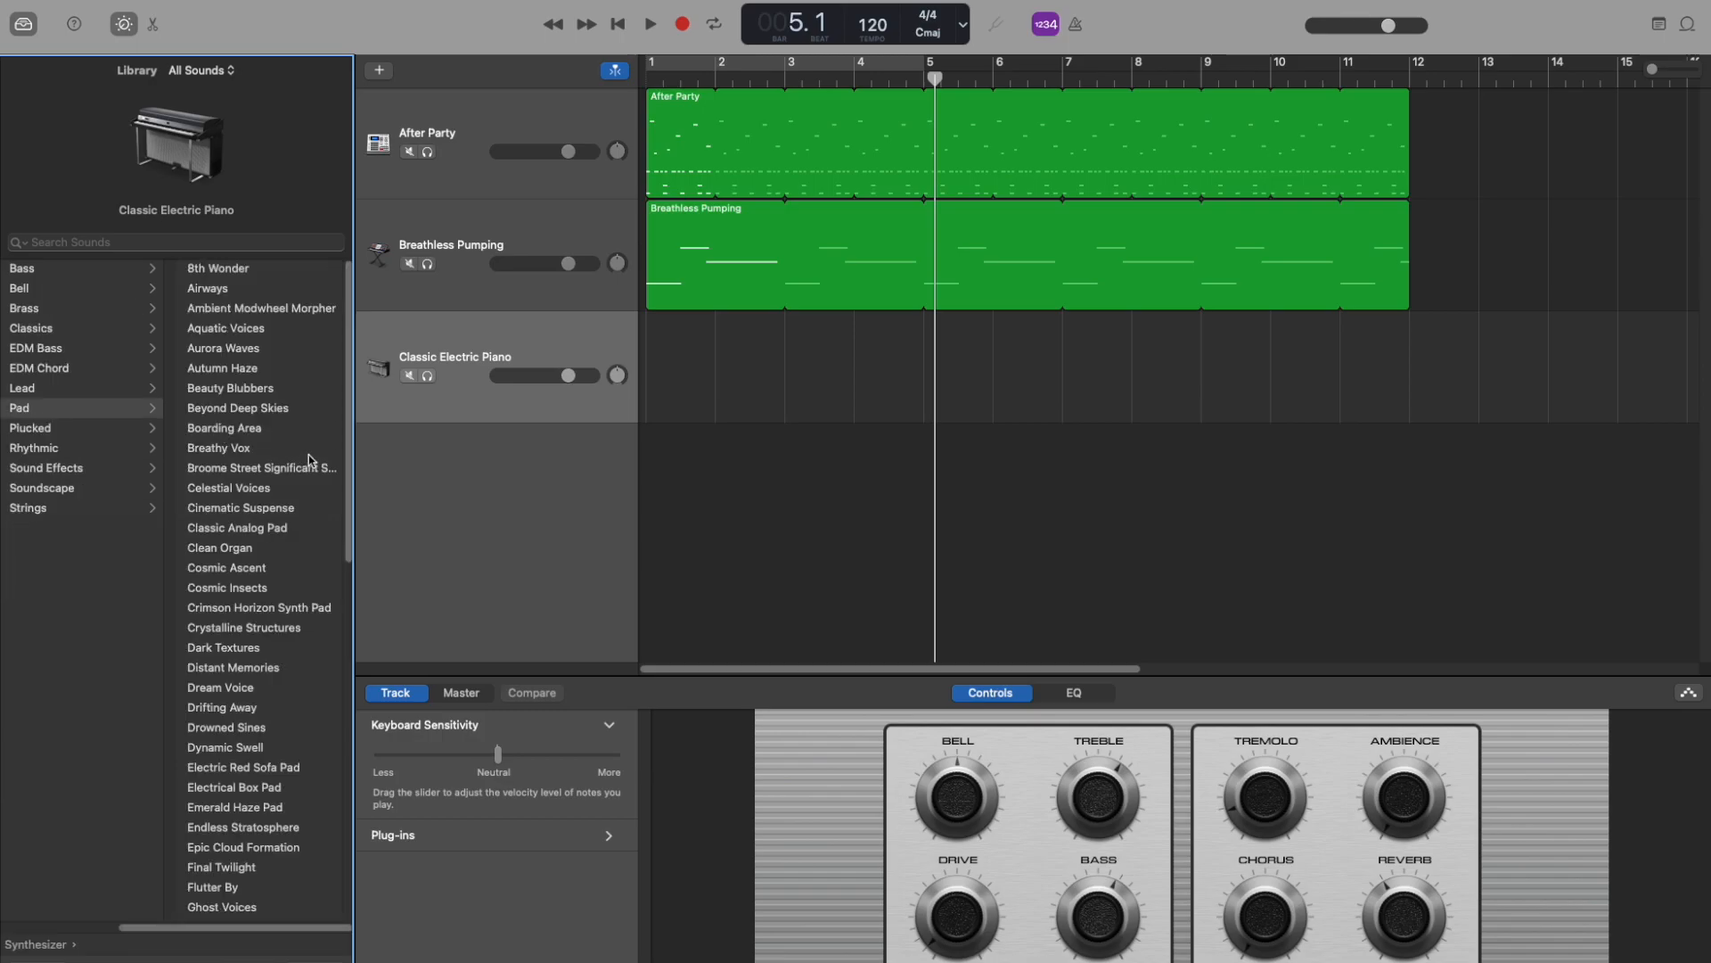
{"action": "left_click", "coordinate": [256, 369]}
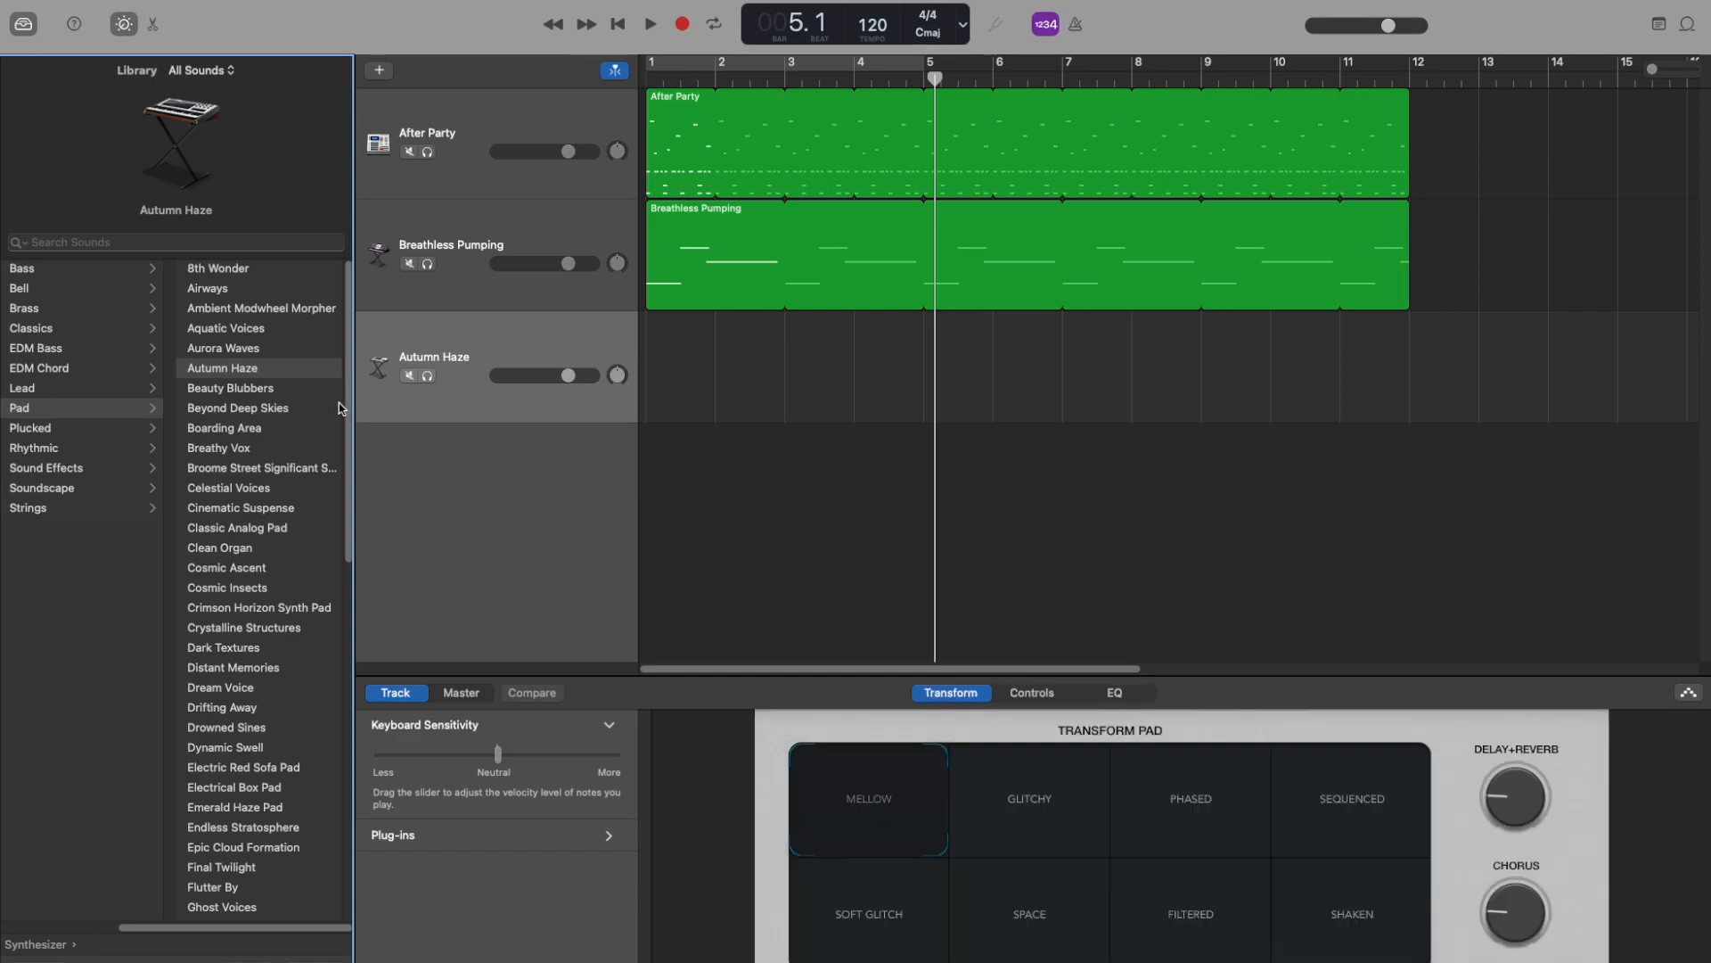
Audition the Beauty Blubbers and Beyond Deep Skies pads on the new track, then return to Autumn Haze
{"action": "left_click", "coordinate": [287, 392]}
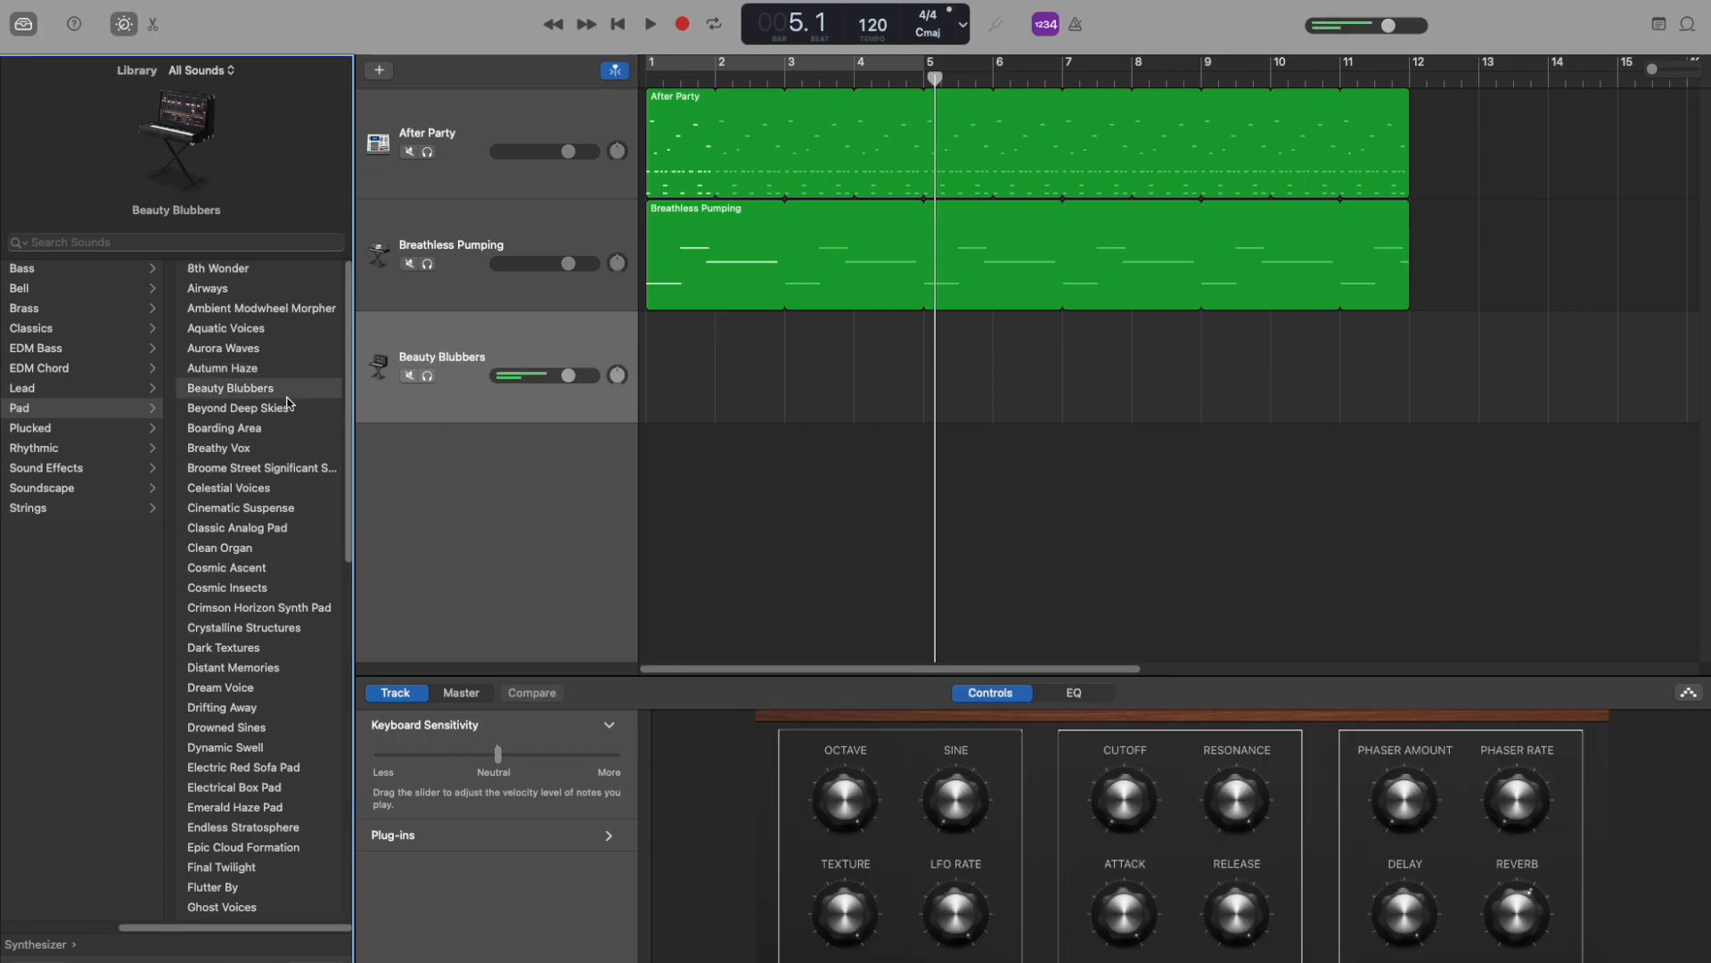
{"action": "left_click", "coordinate": [263, 414]}
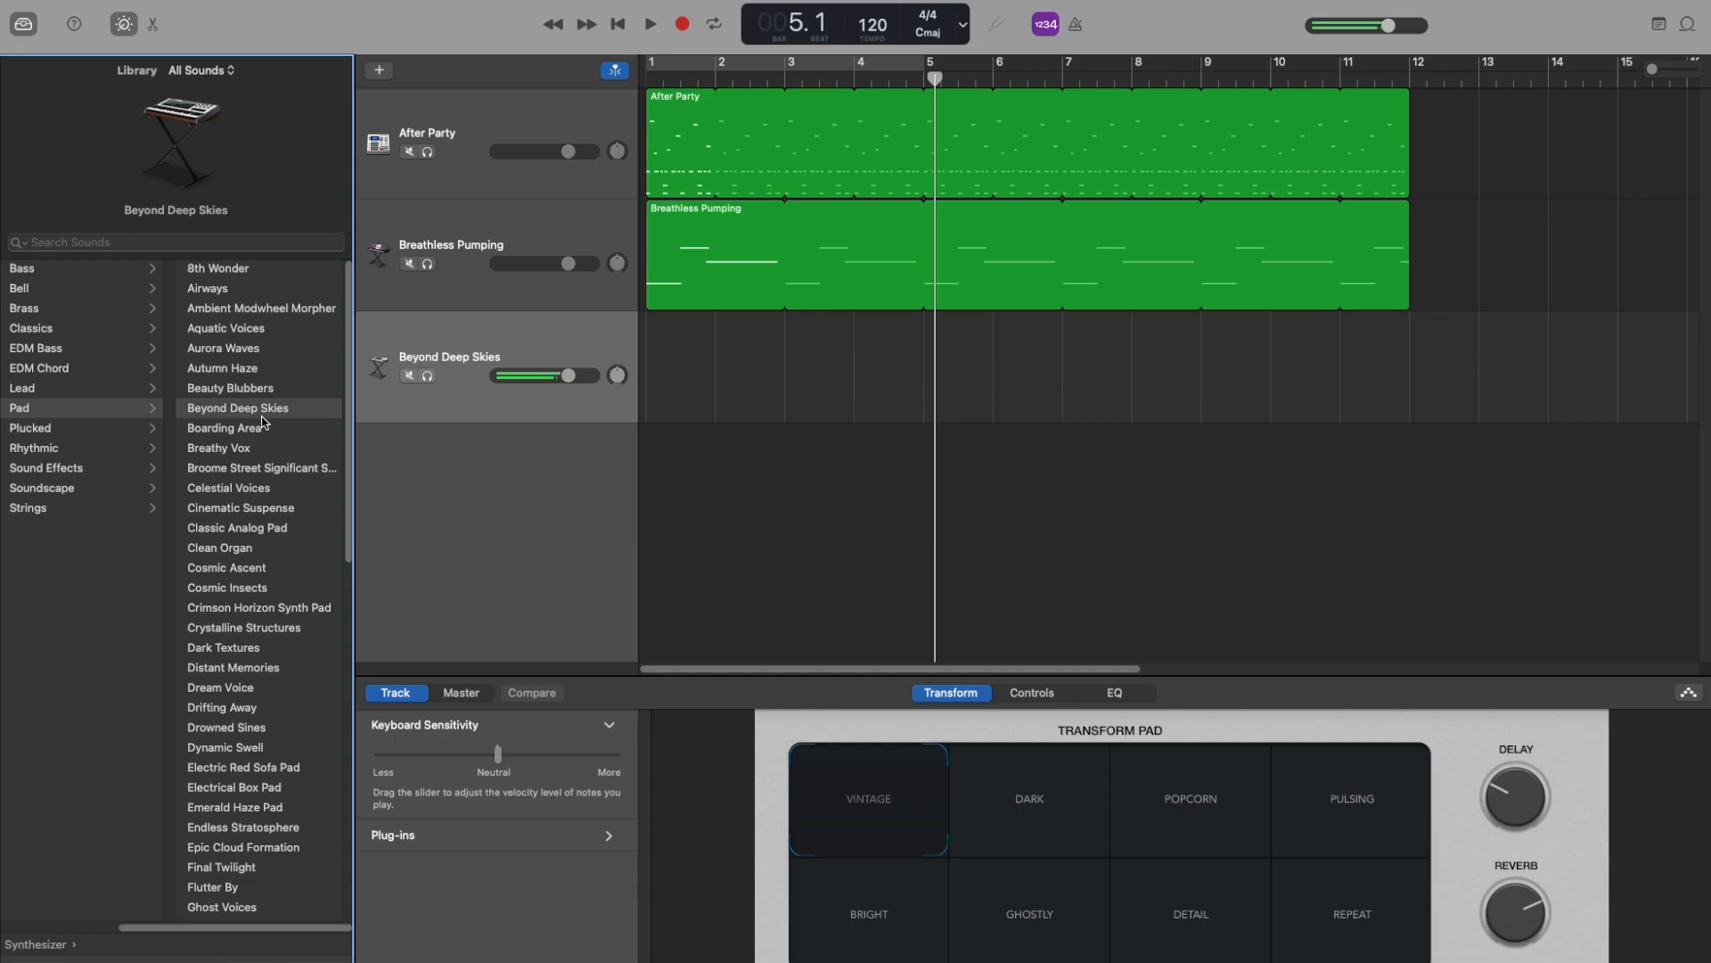
{"action": "left_click", "coordinate": [253, 369]}
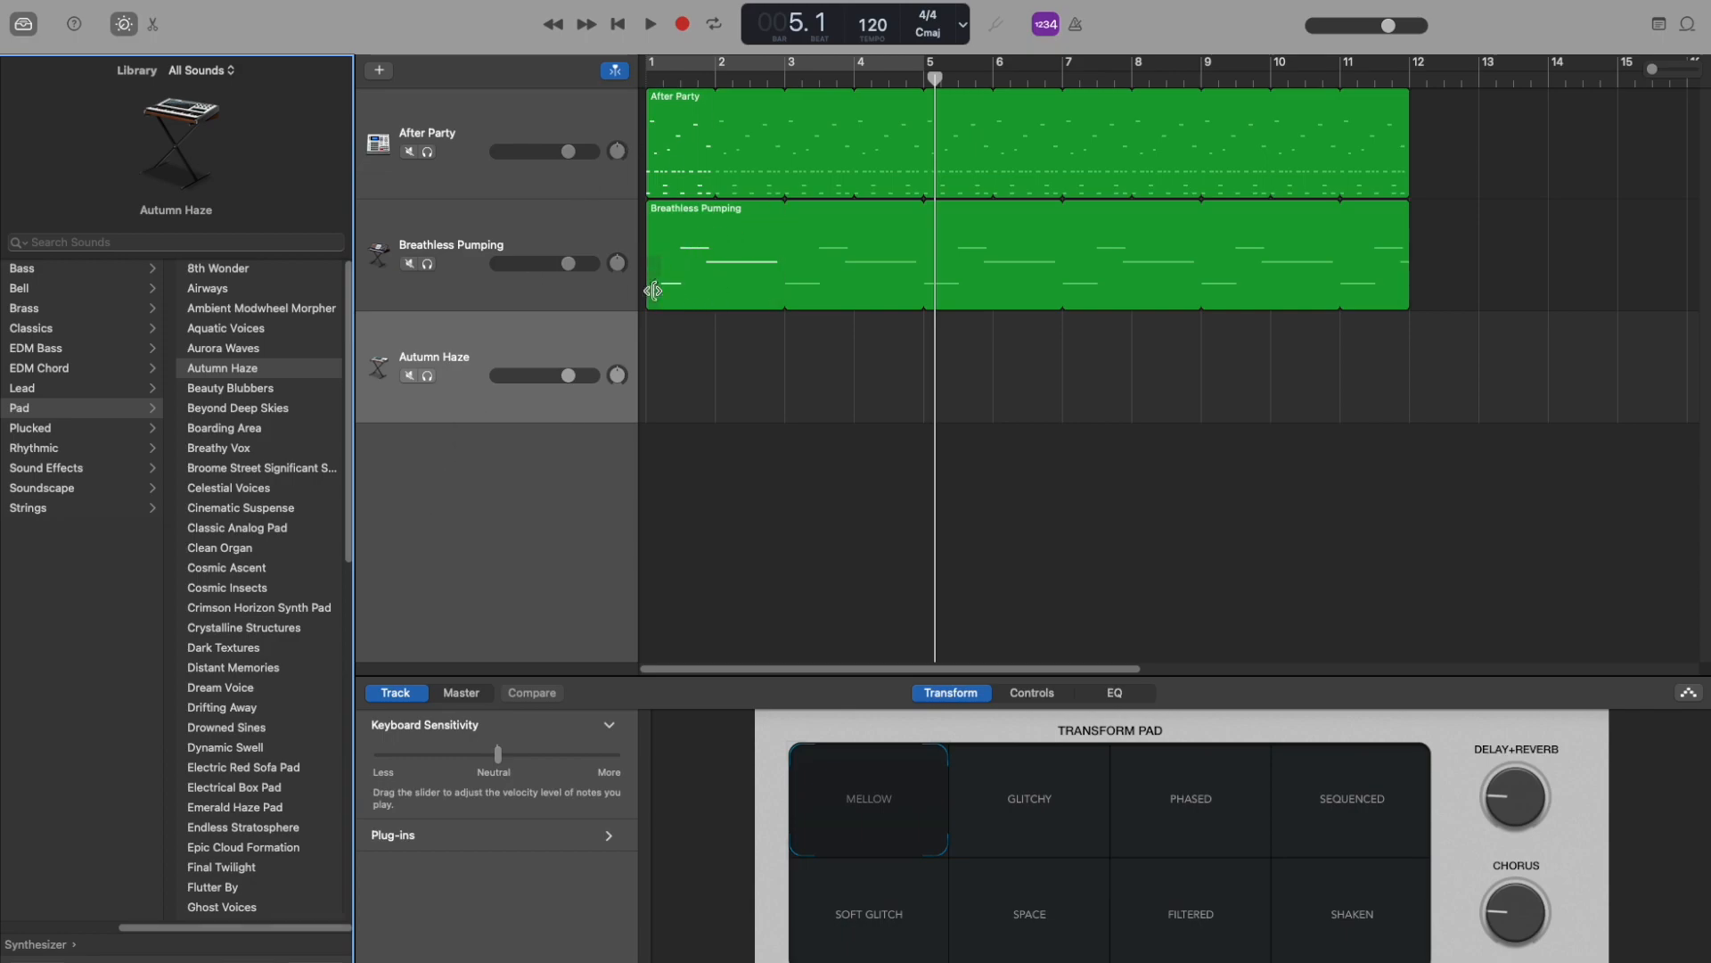
Record two sustained three-note chords on the Autumn Haze track from bar 1, stopping just before bar 5
{"action": "left_click", "coordinate": [731, 358]}
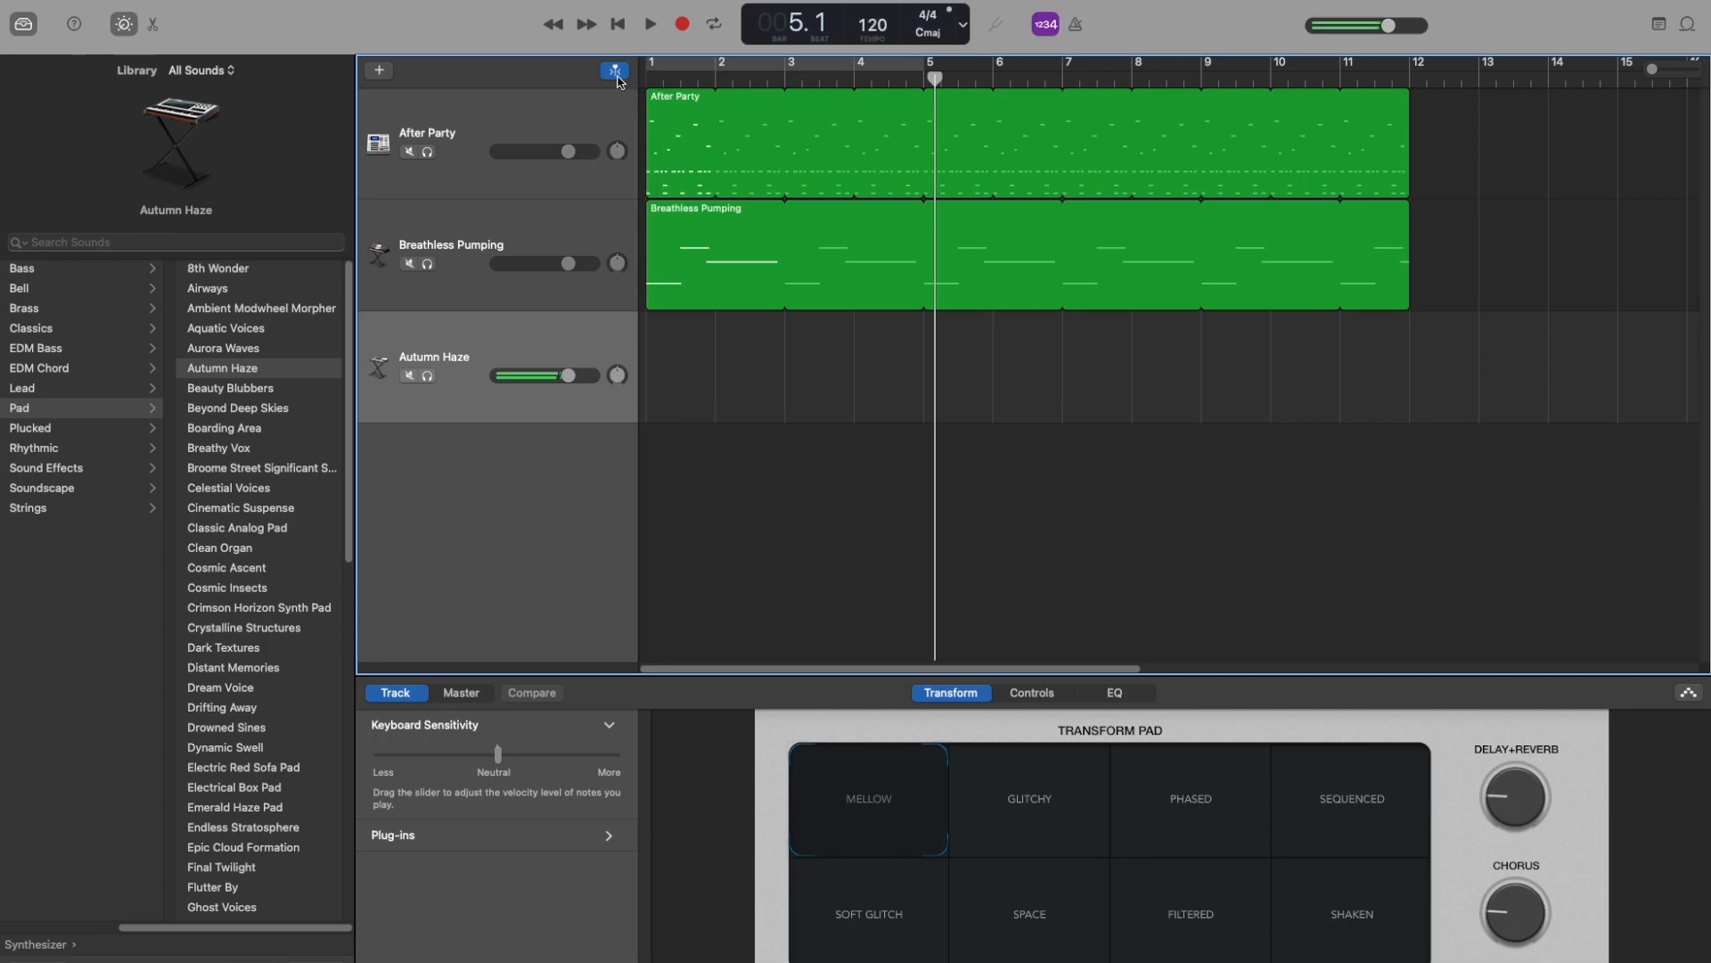
{"action": "left_click", "coordinate": [619, 25]}
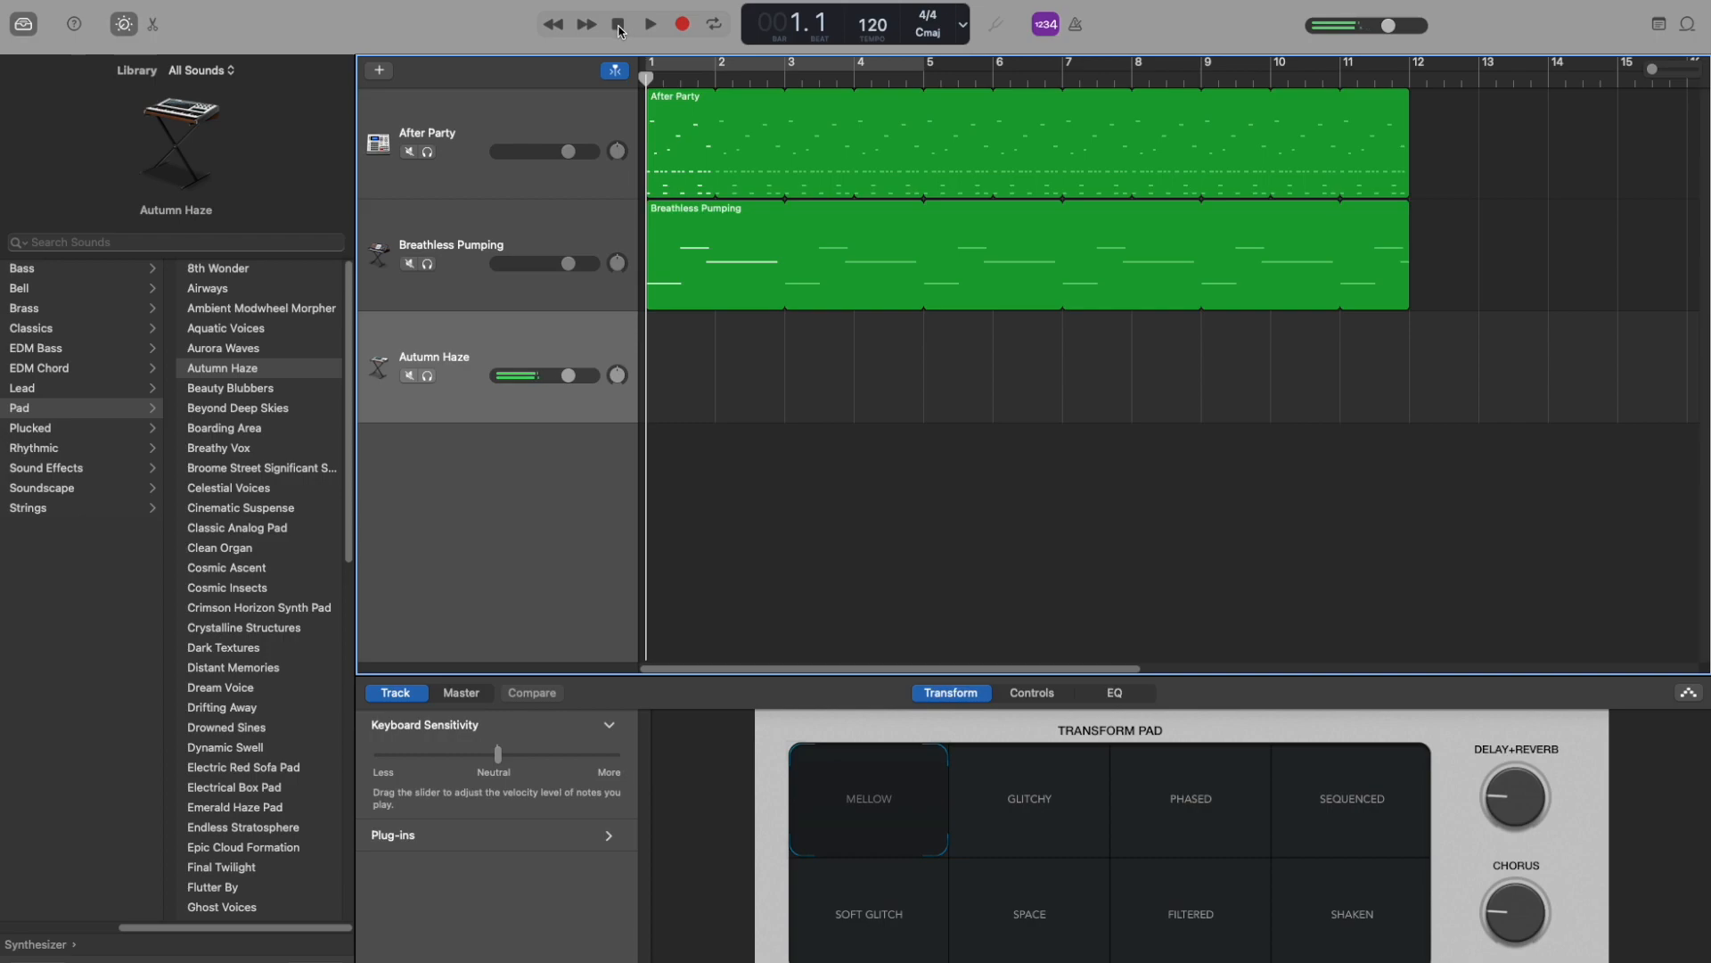
{"action": "left_click", "coordinate": [684, 25]}
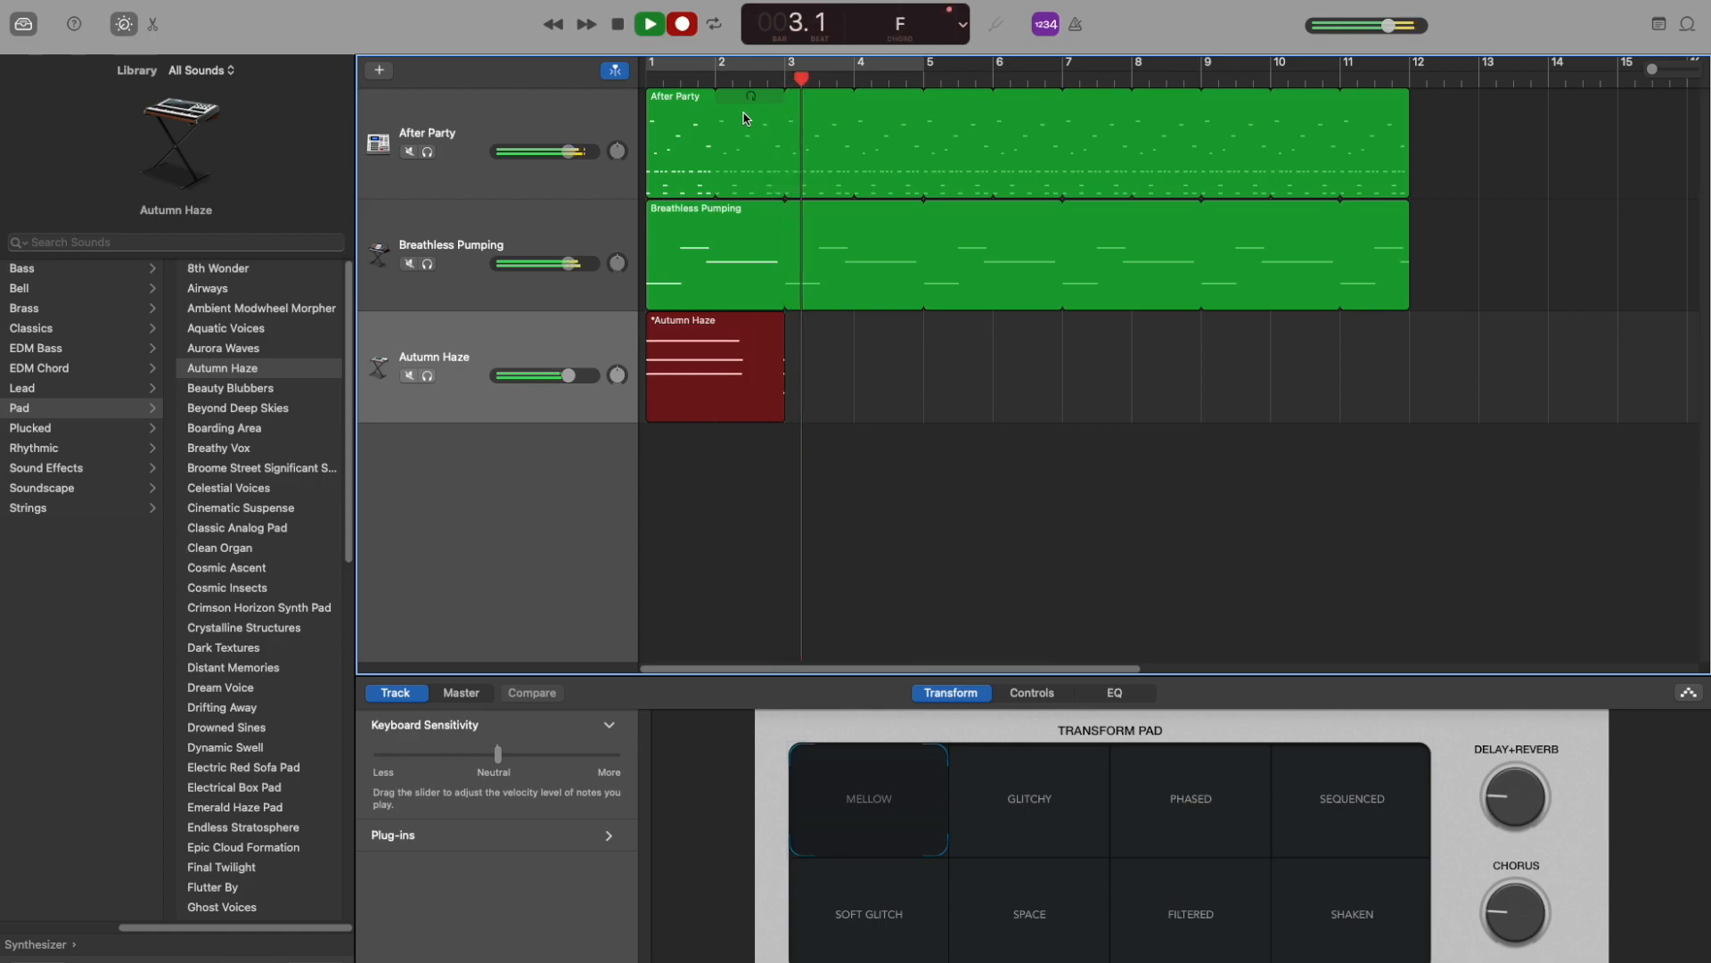
{"action": "left_click", "coordinate": [621, 26]}
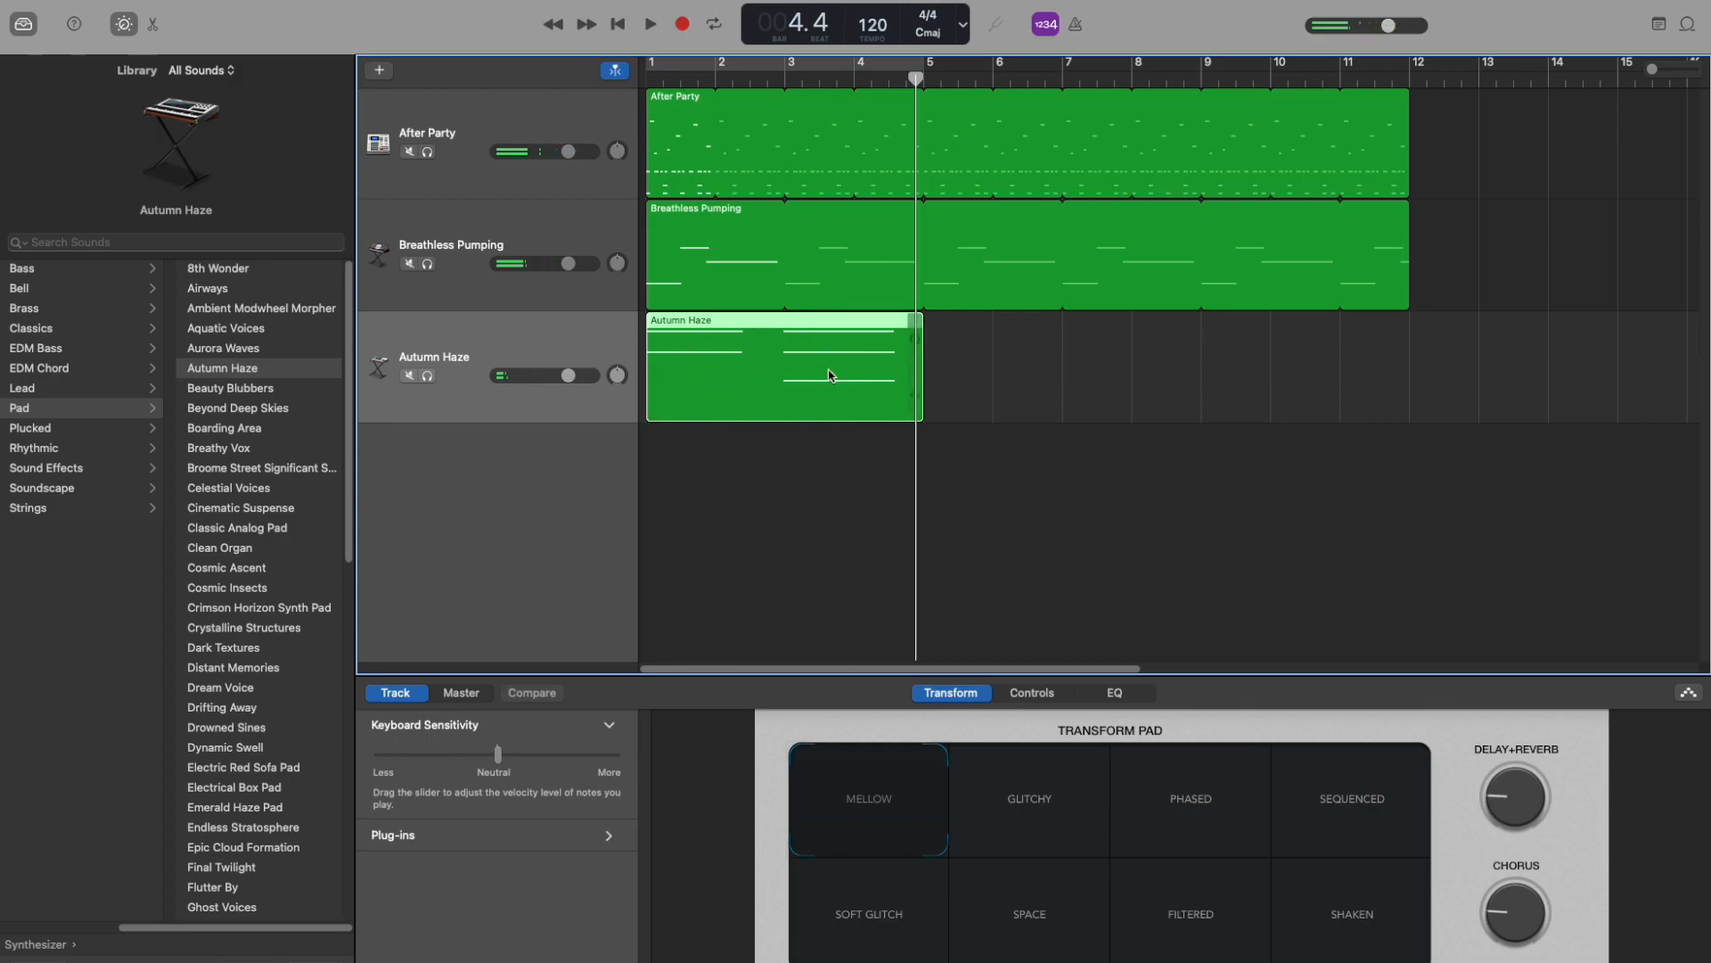
Open the recorded Autumn Haze region in the piano roll, quantise all its notes to 1/16 Note and clear the note selection
{"action": "double_click", "coordinate": [754, 375]}
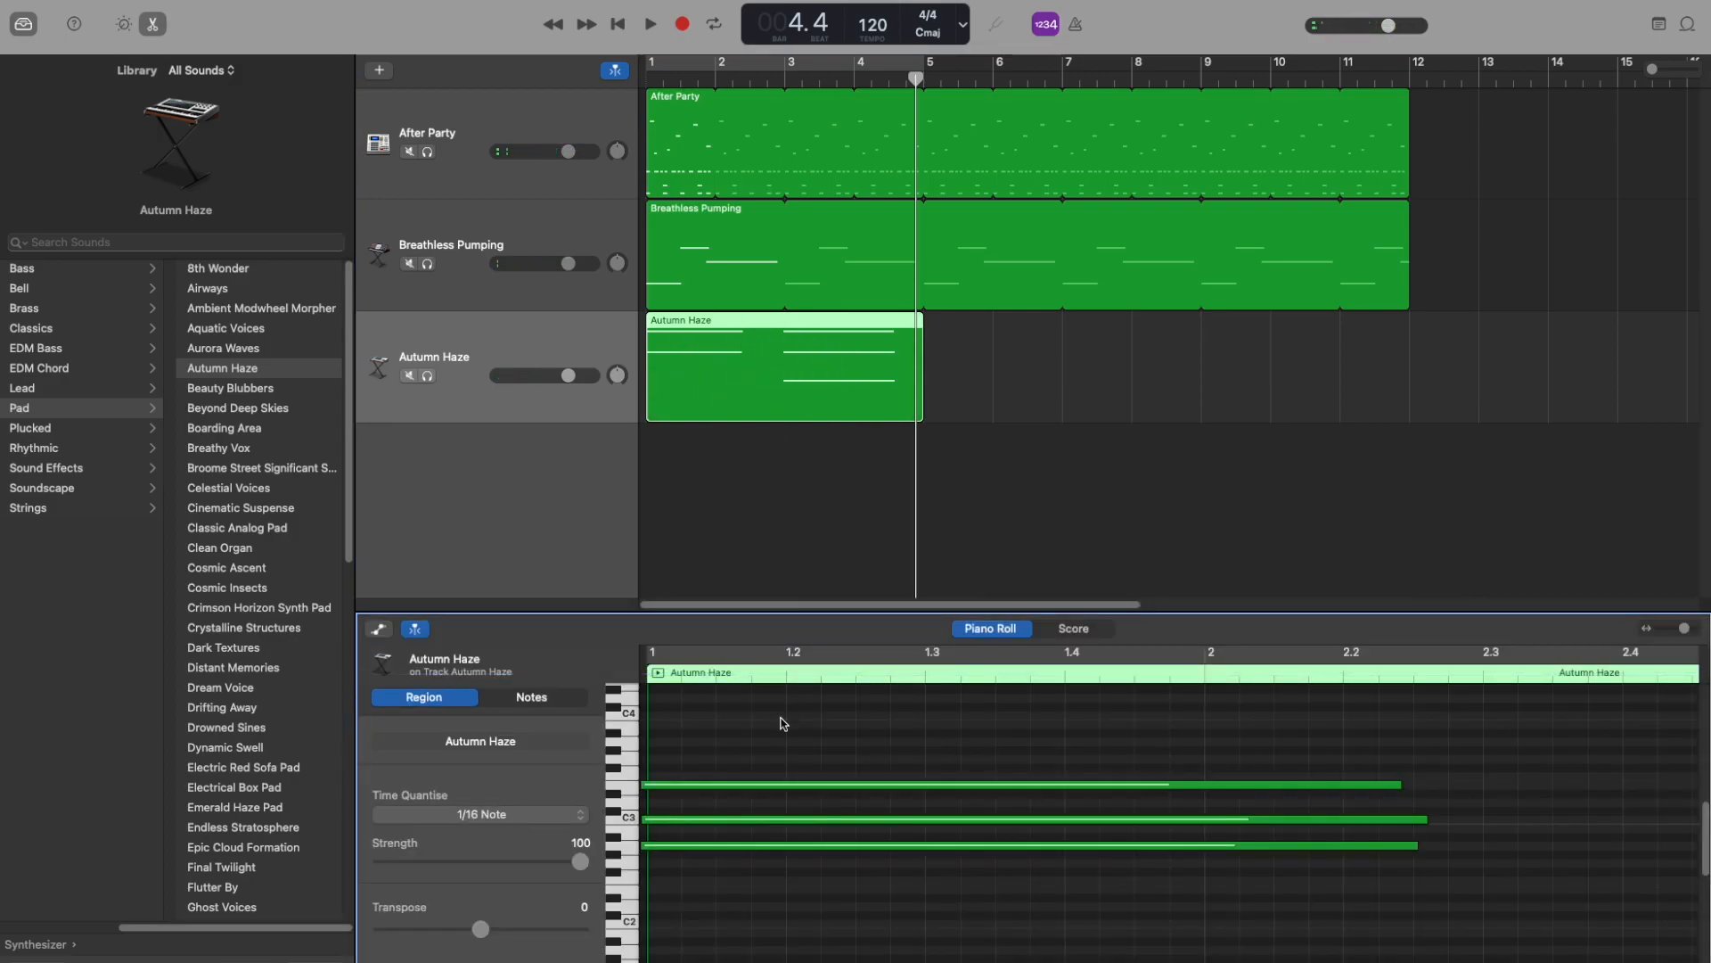
{"action": "scroll", "coordinate": [865, 833], "scroll_direction": "right", "scroll_amount": 10}
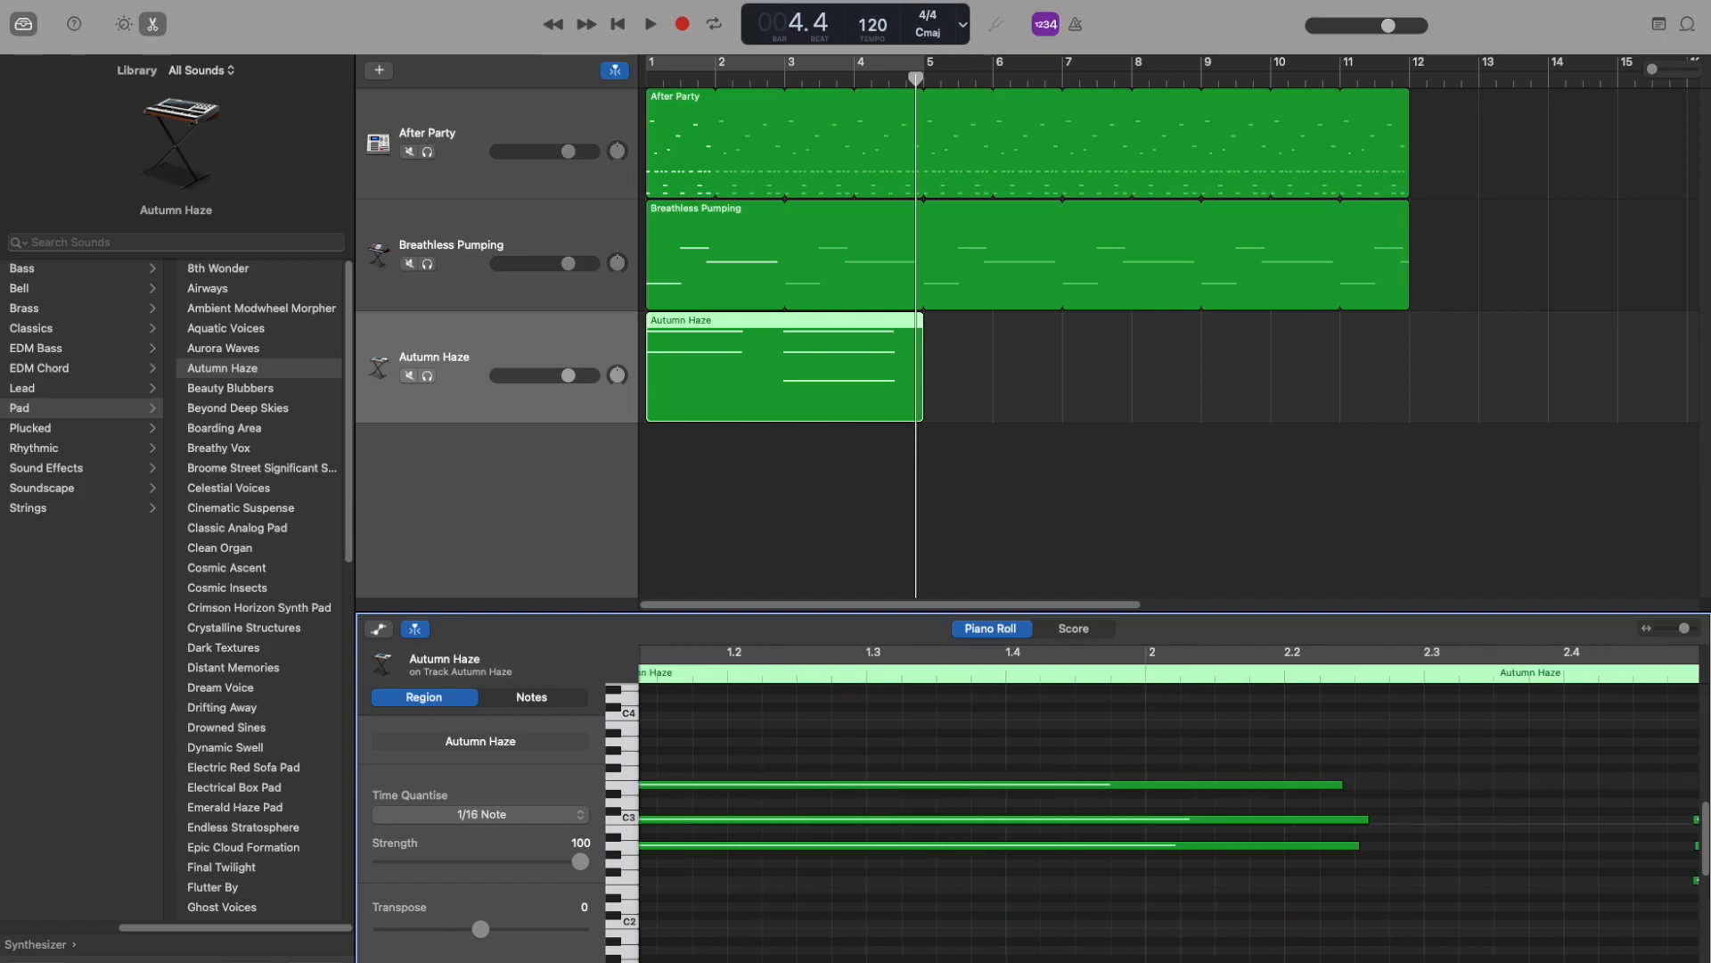
{"action": "scroll", "coordinate": [1168, 803], "scroll_direction": "left", "scroll_amount": 7}
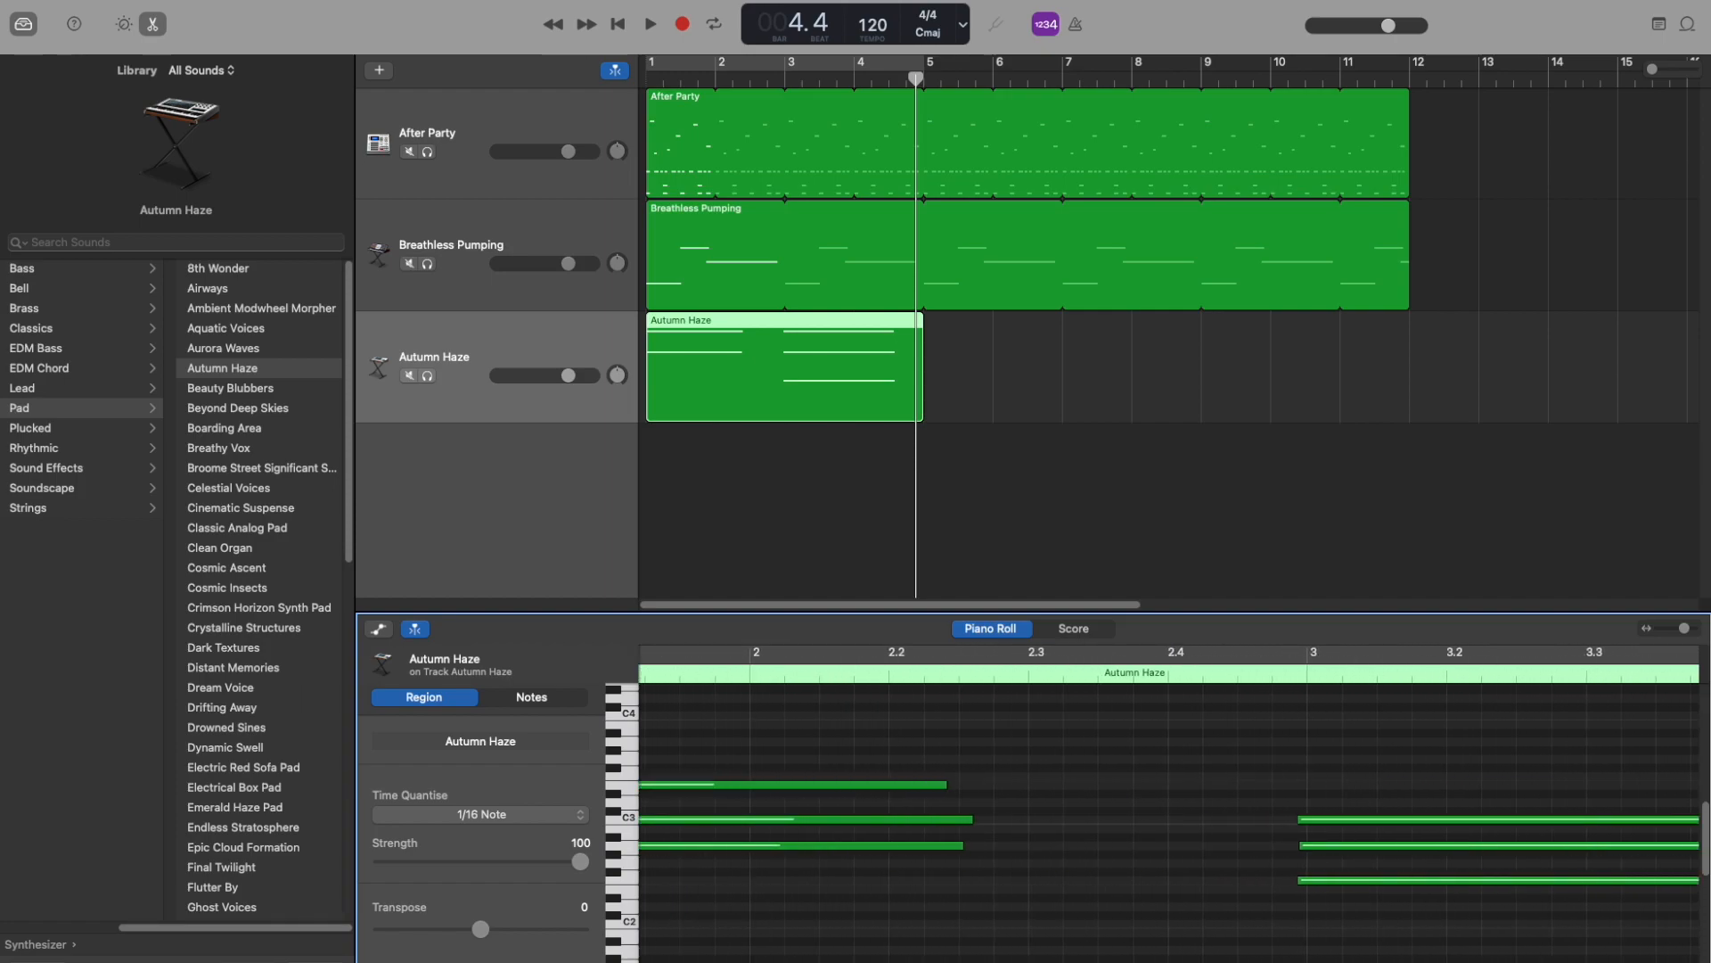
{"action": "scroll", "coordinate": [830, 909], "scroll_direction": "right", "scroll_amount": 1}
{"action": "left_click", "coordinate": [1252, 771]}
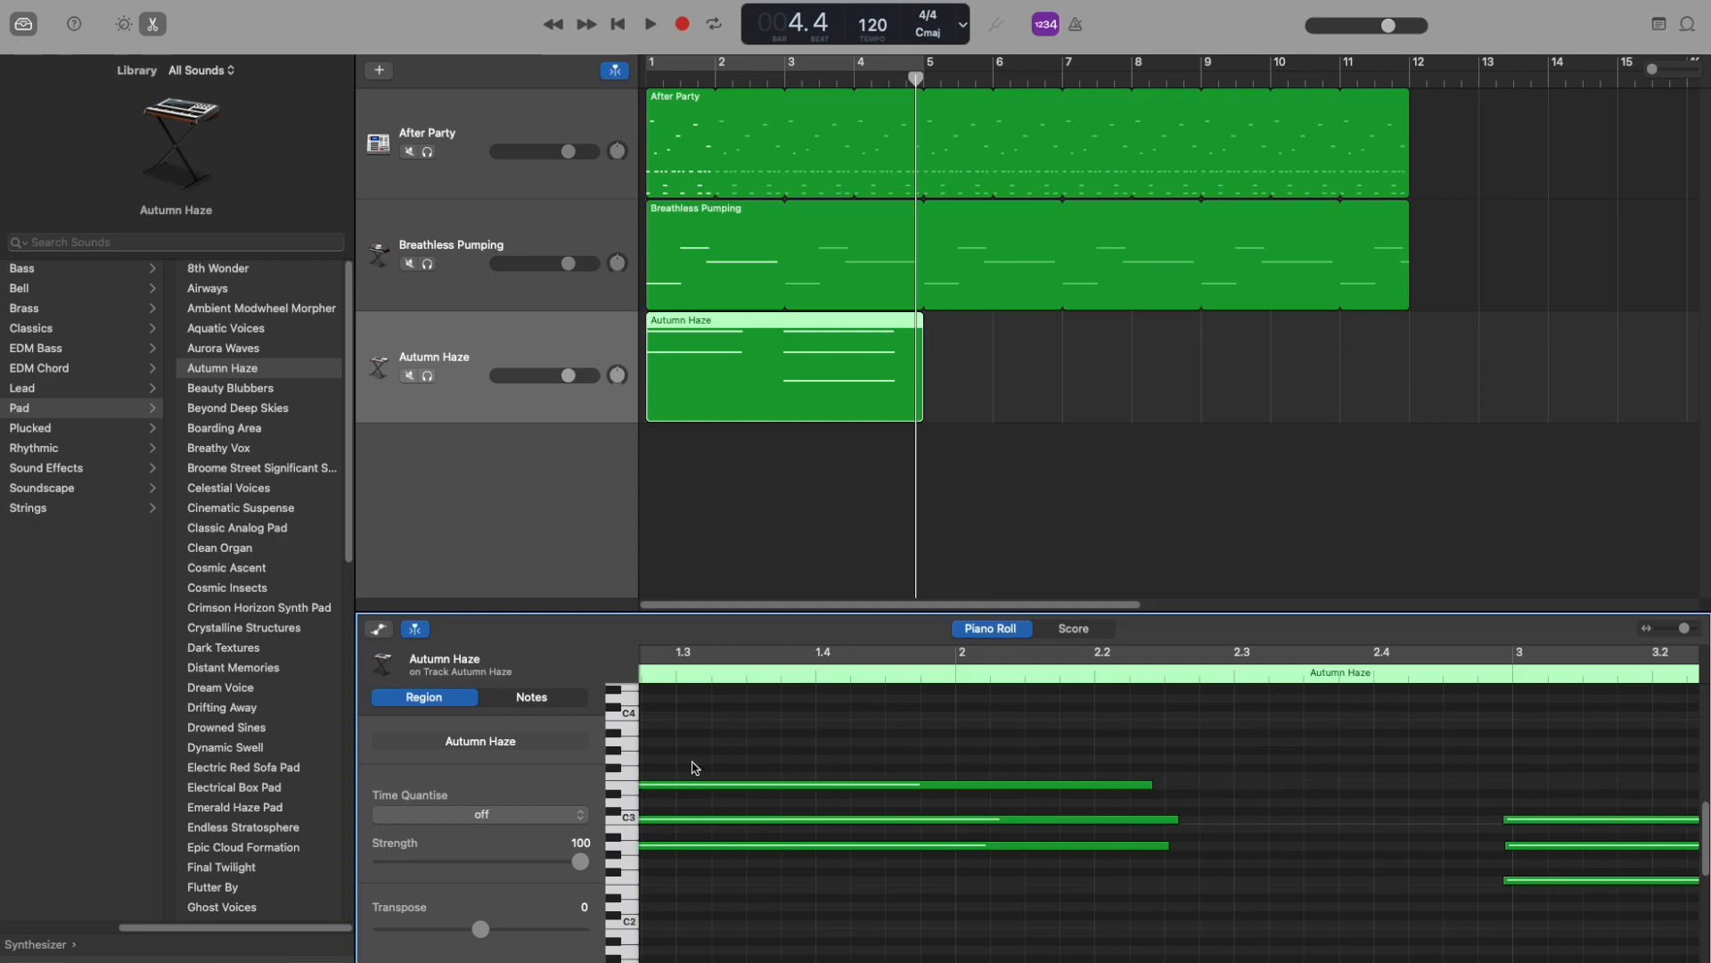
{"action": "left_click_drag", "start_coordinate": [800, 708], "coordinate": [1392, 730]}
{"action": "key", "text": "super+a"}
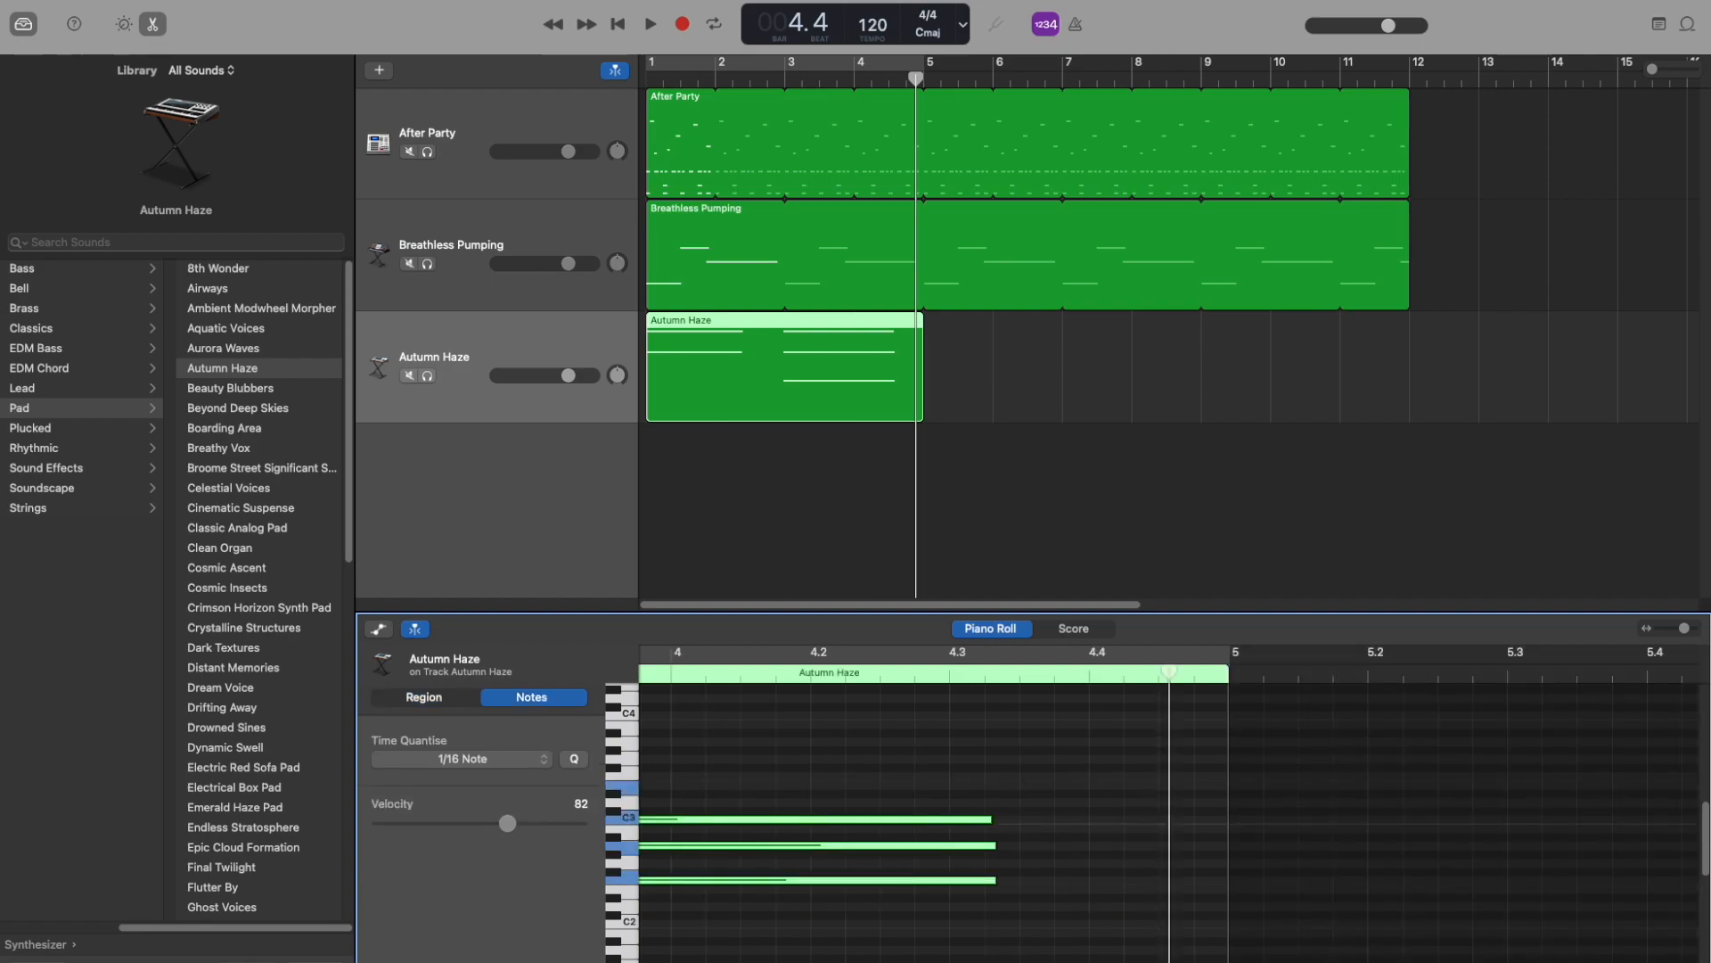
{"action": "scroll", "coordinate": [801, 893], "scroll_direction": "left", "scroll_amount": 17}
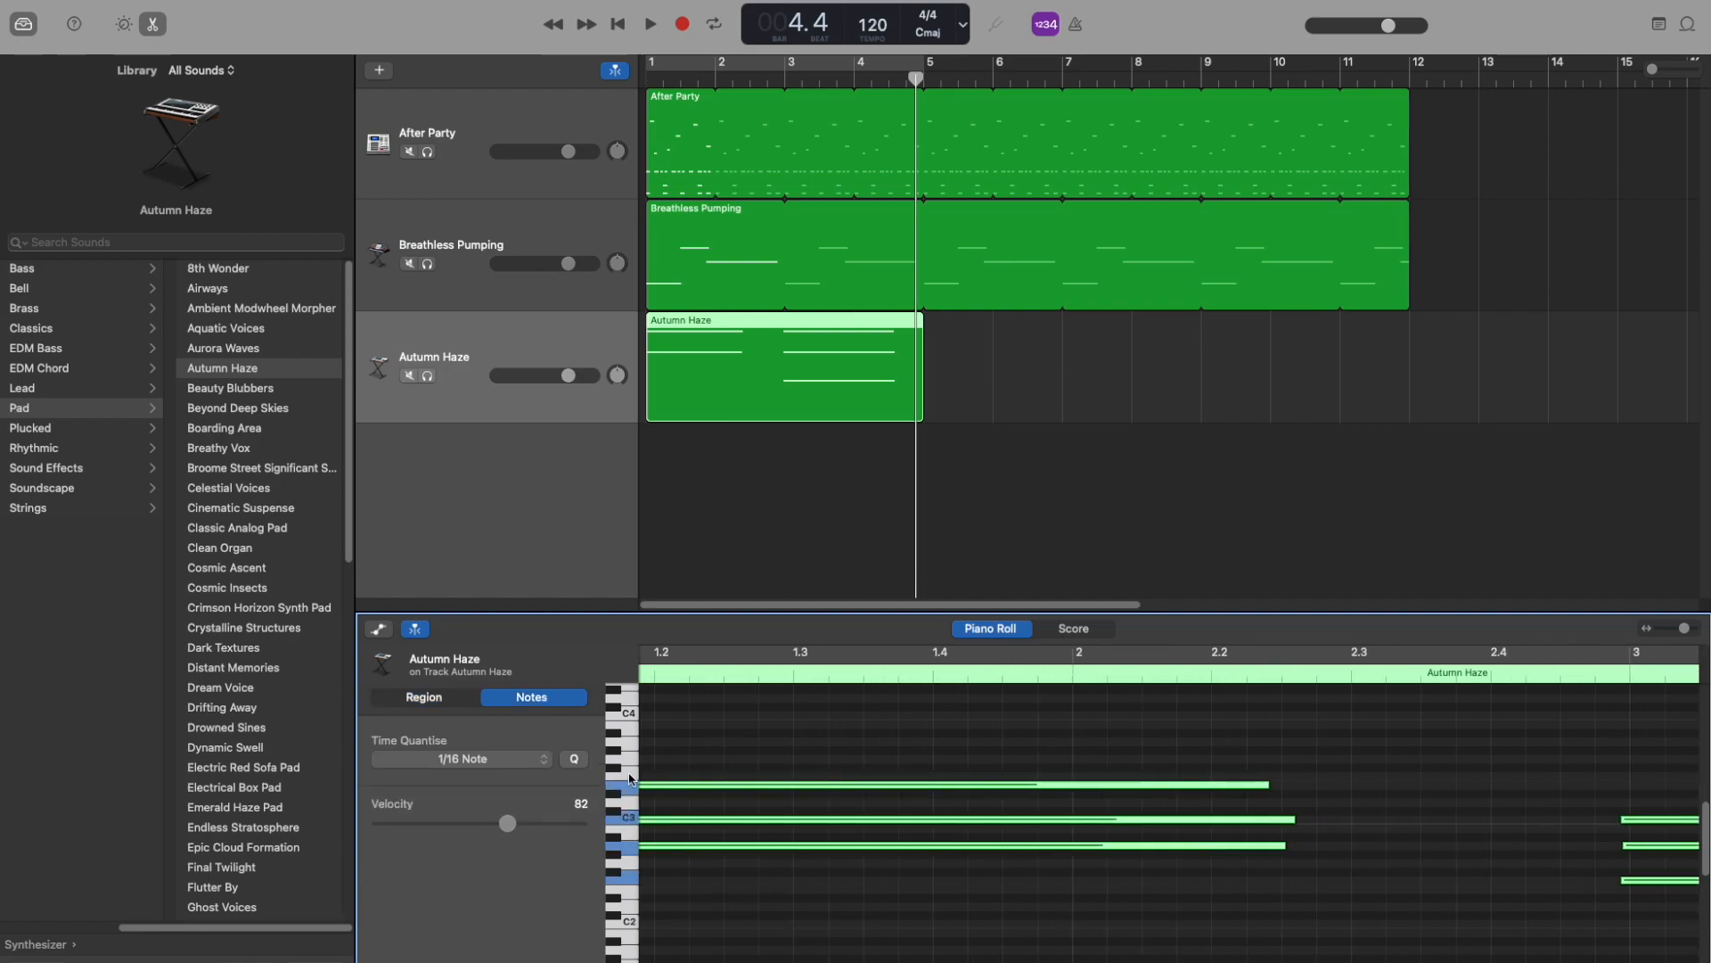
{"action": "left_click", "coordinate": [575, 762]}
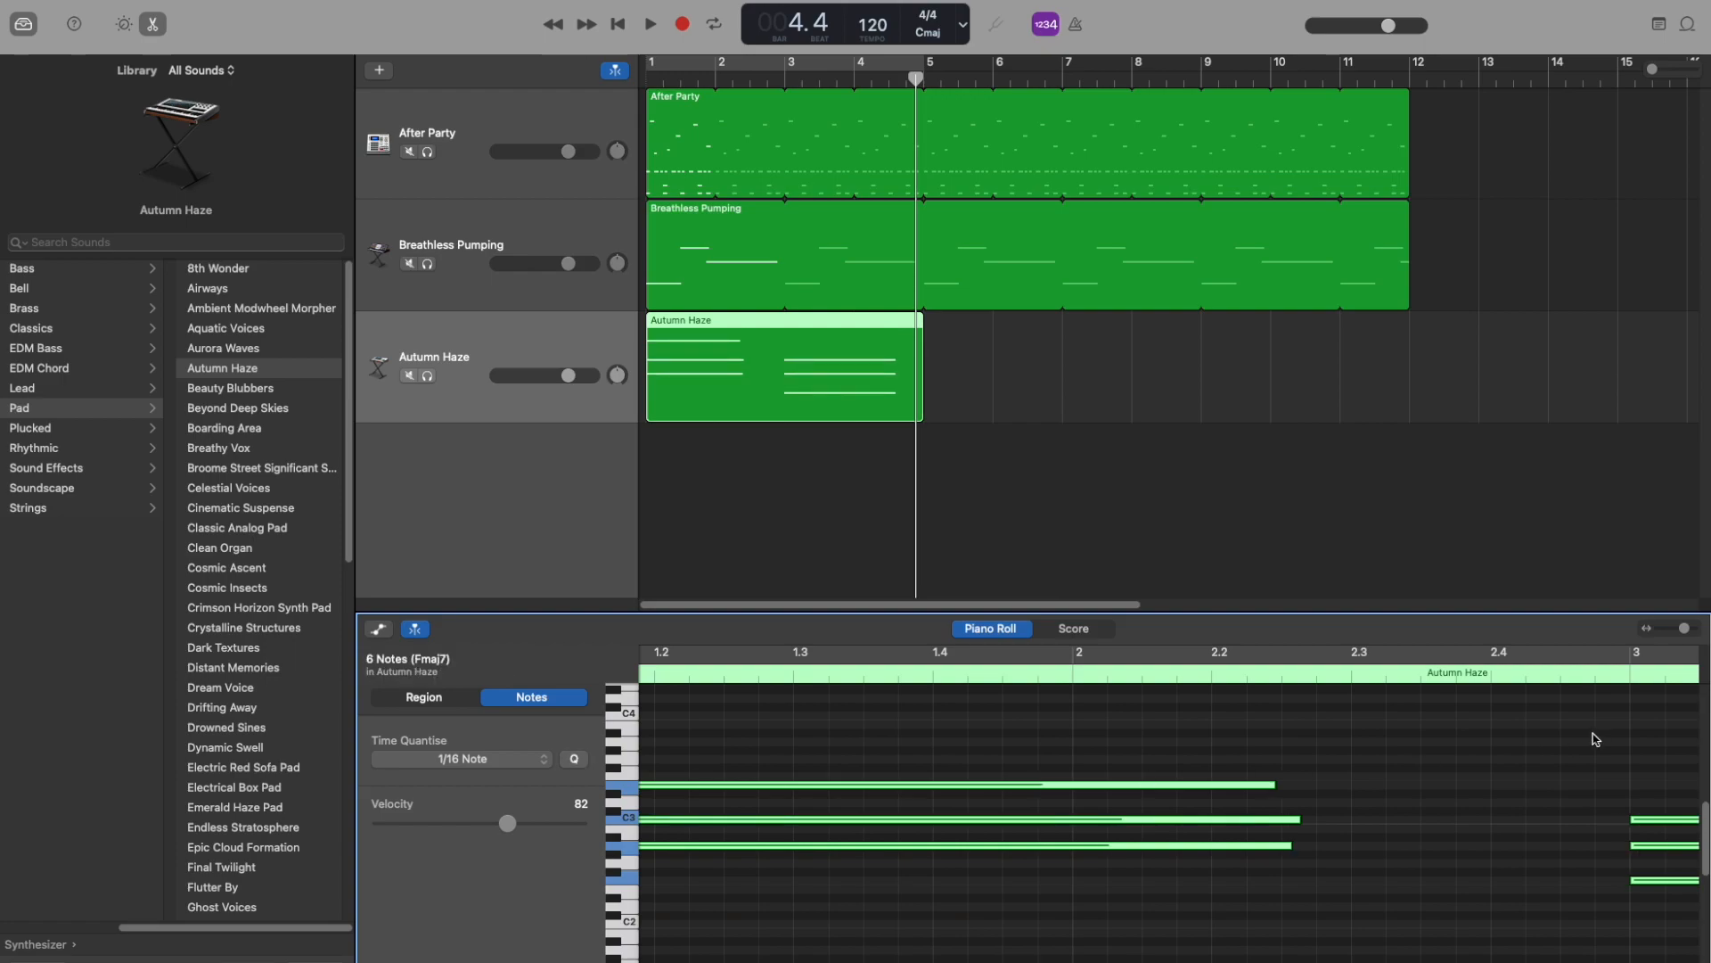
{"action": "left_click", "coordinate": [1512, 878]}
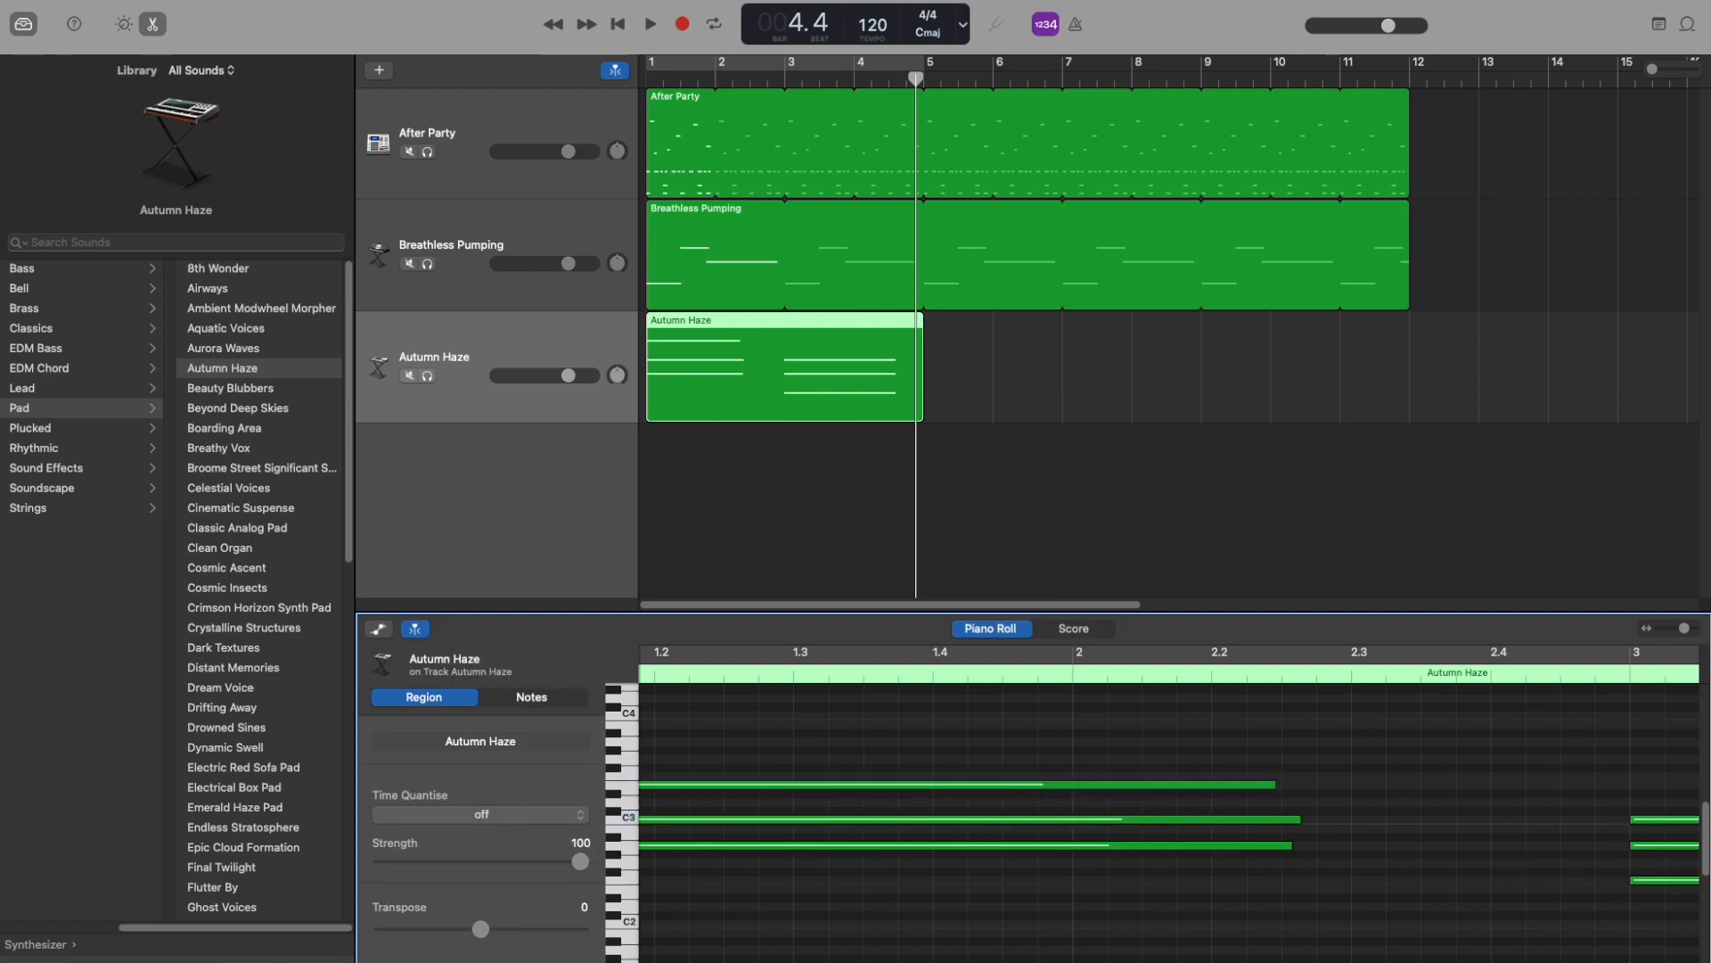
{"action": "scroll", "coordinate": [1168, 821], "scroll_direction": "left", "scroll_amount": 3}
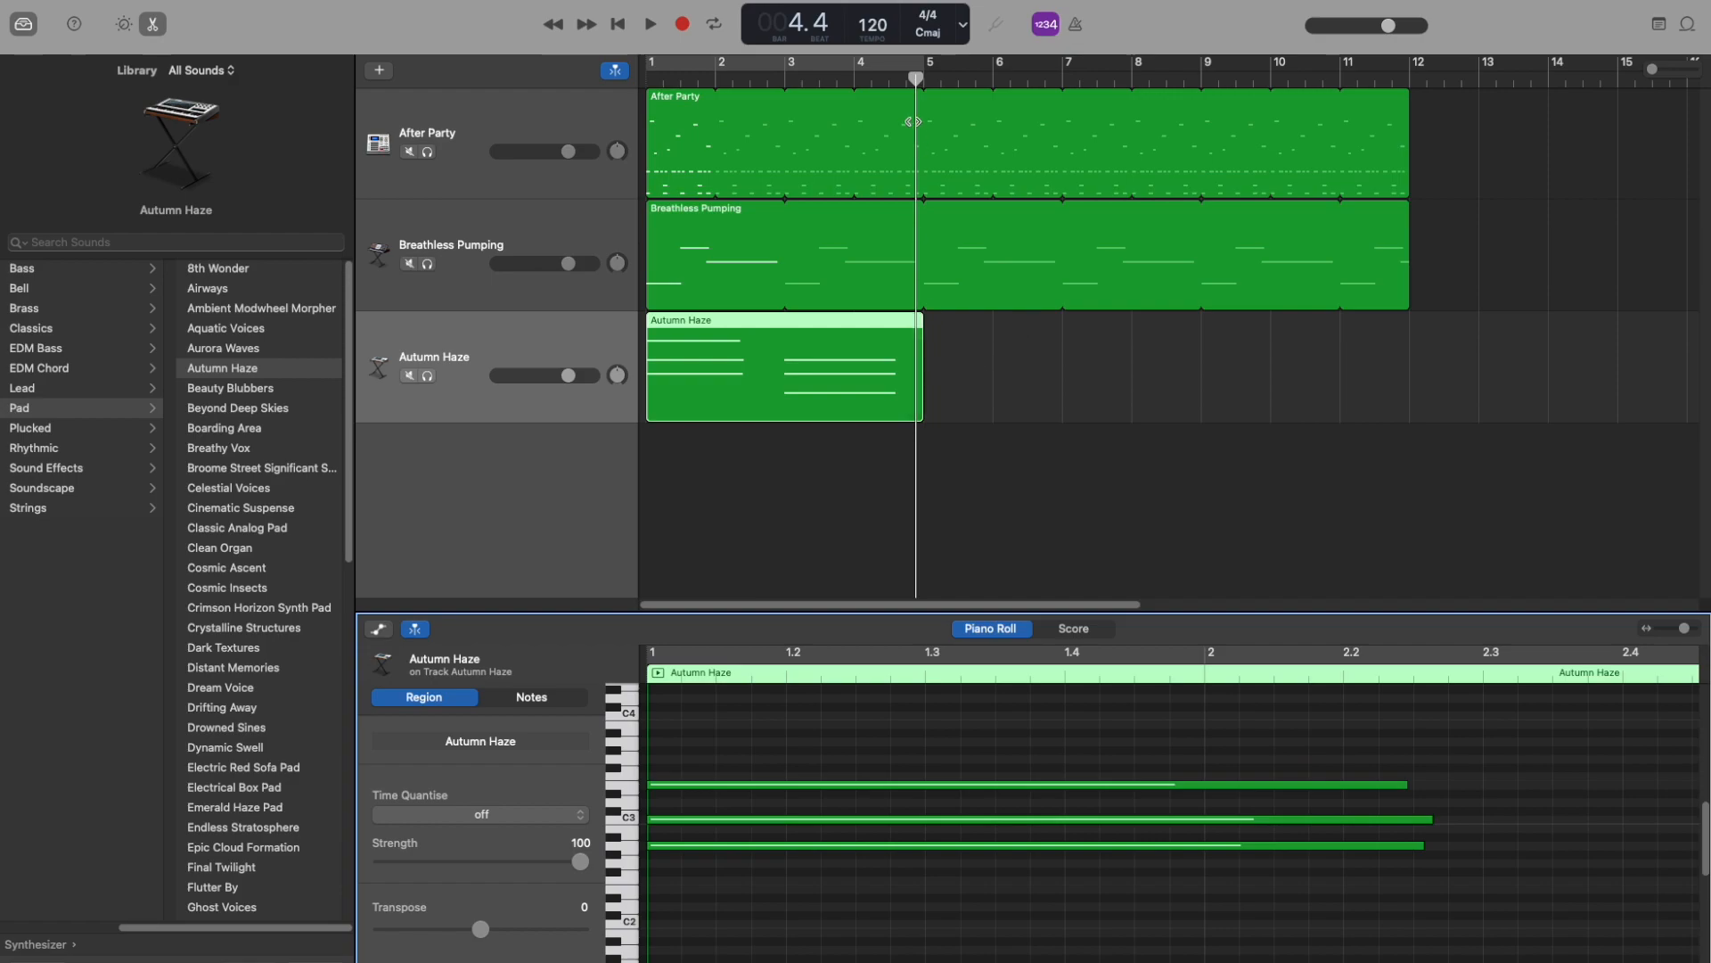
Place the playhead at bar 5, extend the Autumn Haze region past it and trim the region's end back to bar 5
{"action": "left_click", "coordinate": [905, 78]}
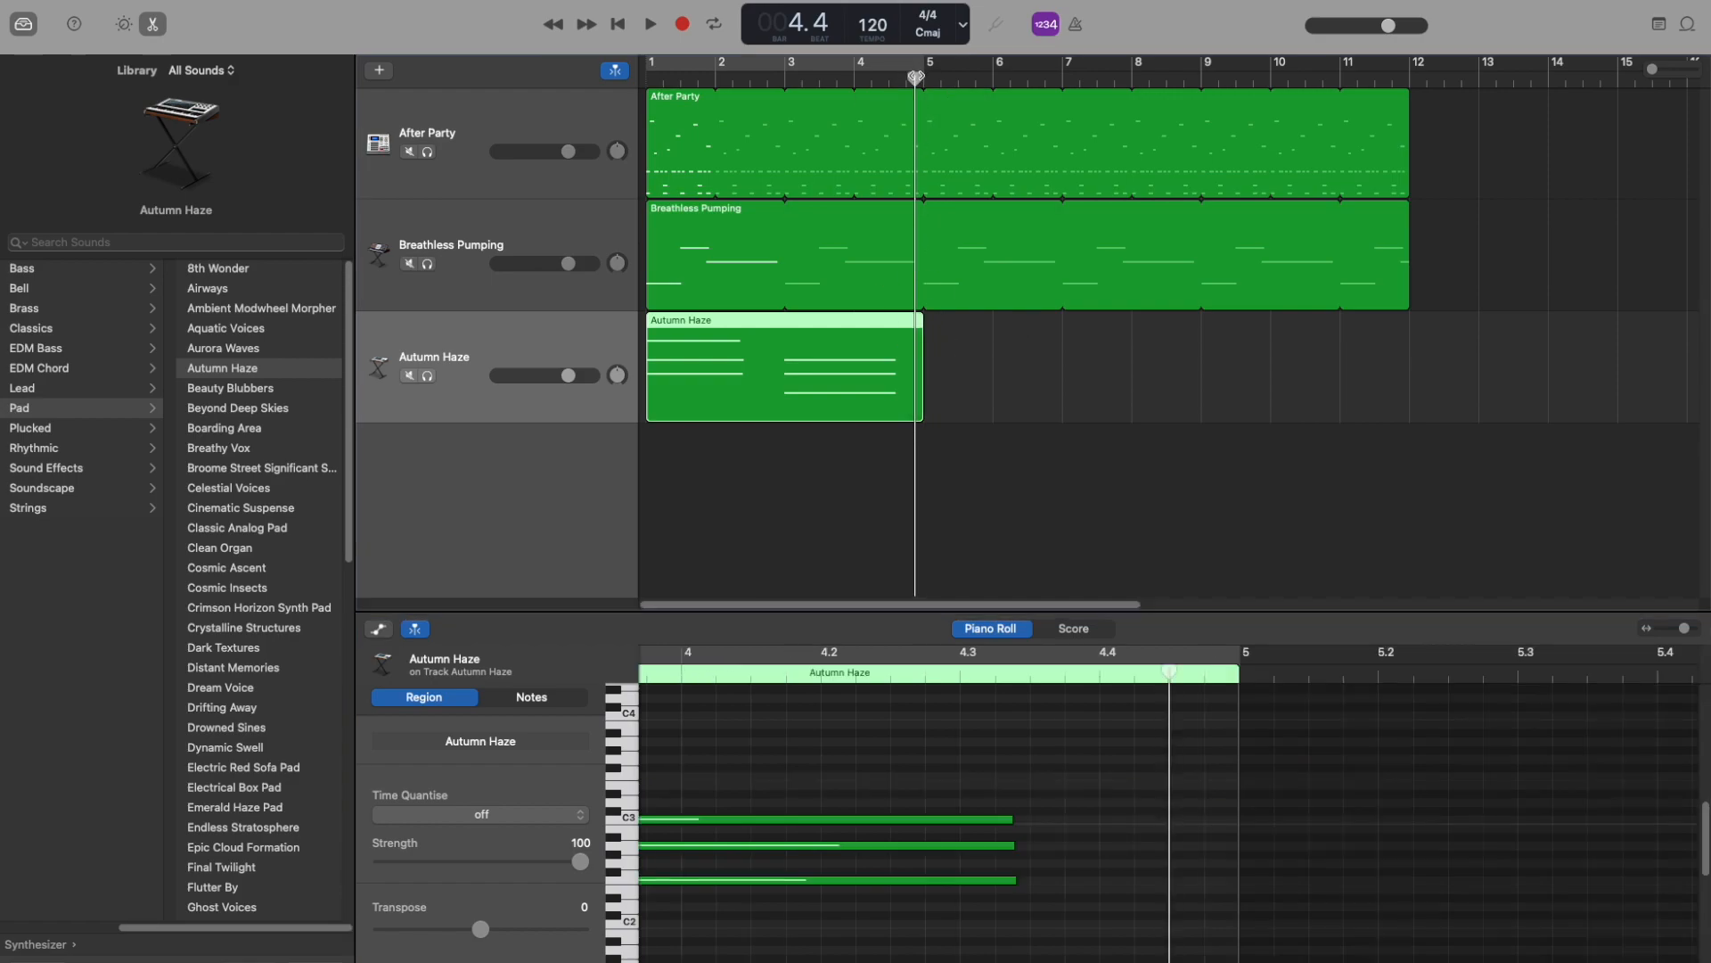
{"action": "left_click_drag", "start_coordinate": [905, 78], "coordinate": [926, 76]}
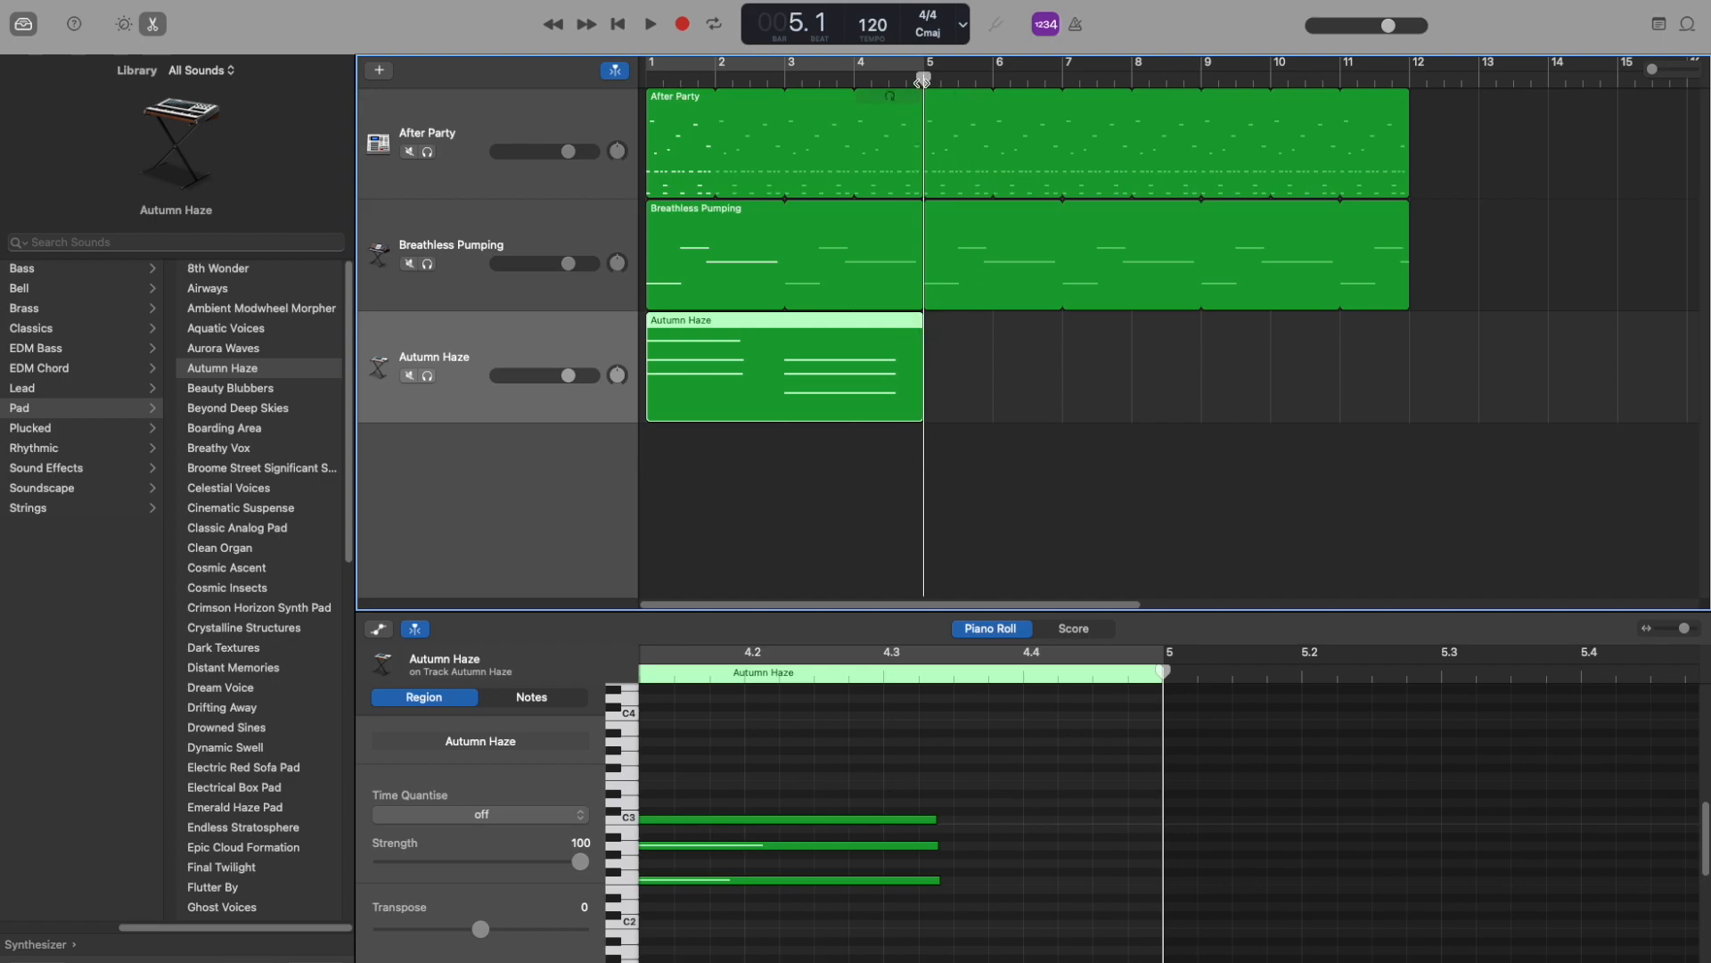
{"action": "mouse_move", "coordinate": [922, 79]}
{"action": "left_mouse_down"}
{"action": "mouse_move", "coordinate": [886, 79]}
{"action": "mouse_move", "coordinate": [923, 77]}
{"action": "left_mouse_up"}
{"action": "left_click_drag", "start_coordinate": [913, 395], "coordinate": [961, 401]}
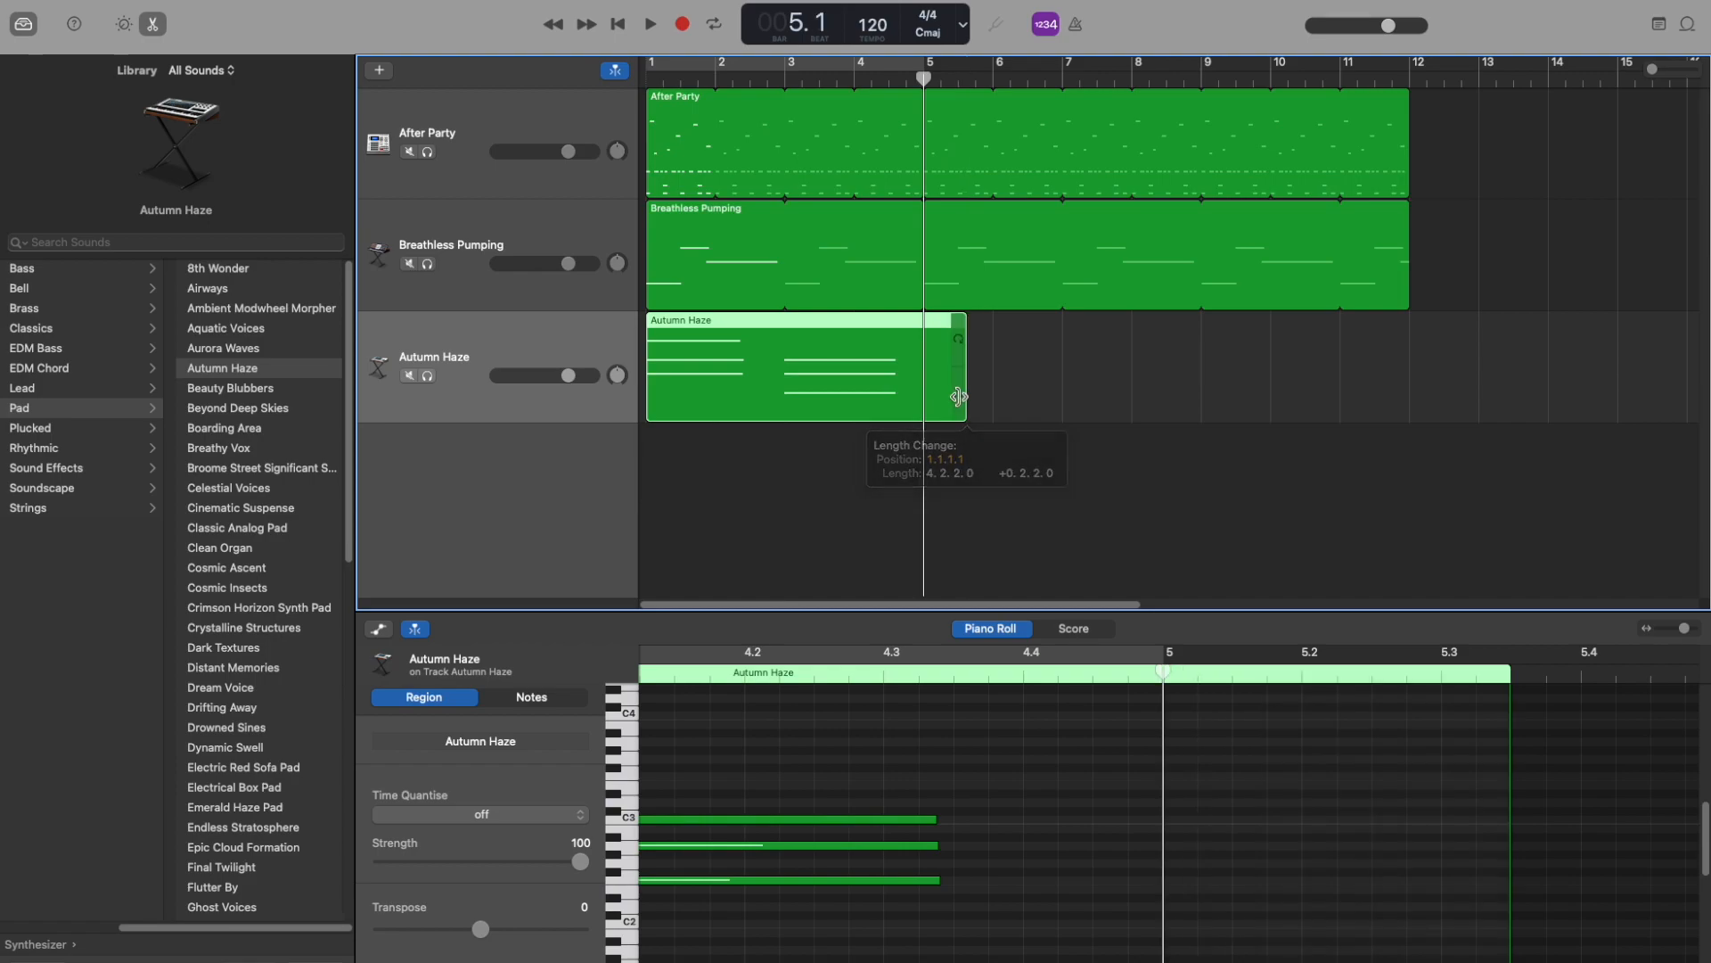
{"action": "left_click_drag", "start_coordinate": [964, 416], "coordinate": [924, 417]}
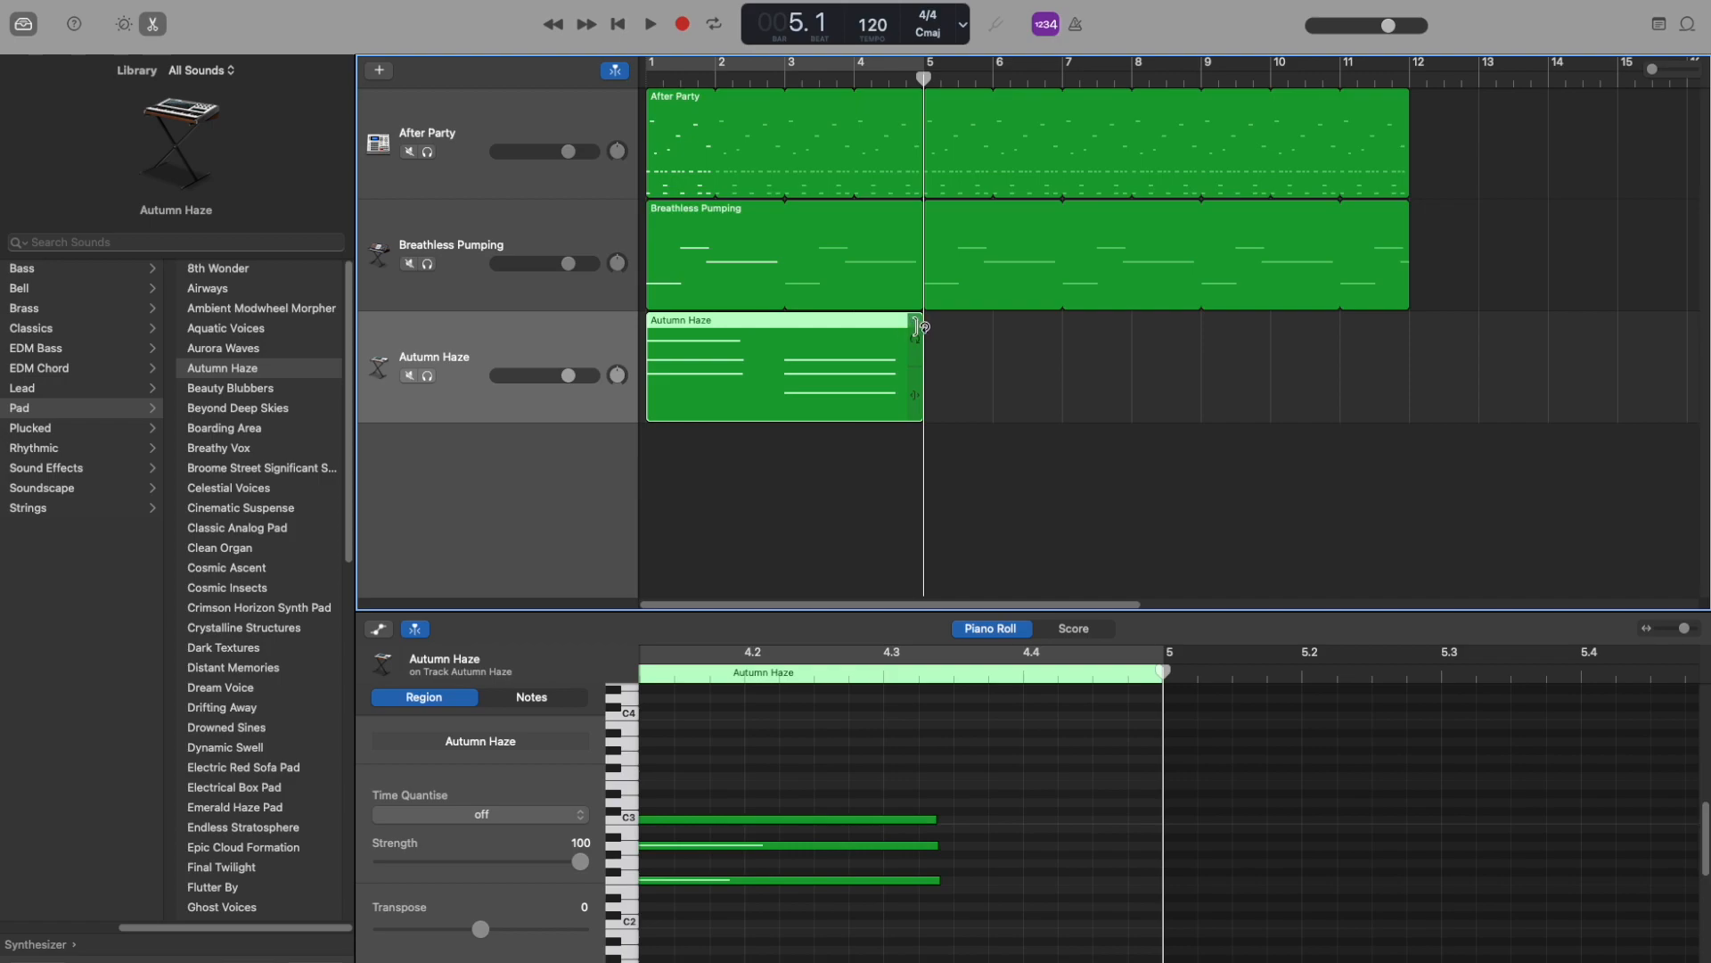
{"action": "mouse_move", "coordinate": [930, 325]}
{"action": "left_mouse_down"}
{"action": "mouse_move", "coordinate": [984, 326]}
{"action": "mouse_move", "coordinate": [923, 327]}
{"action": "left_mouse_up"}
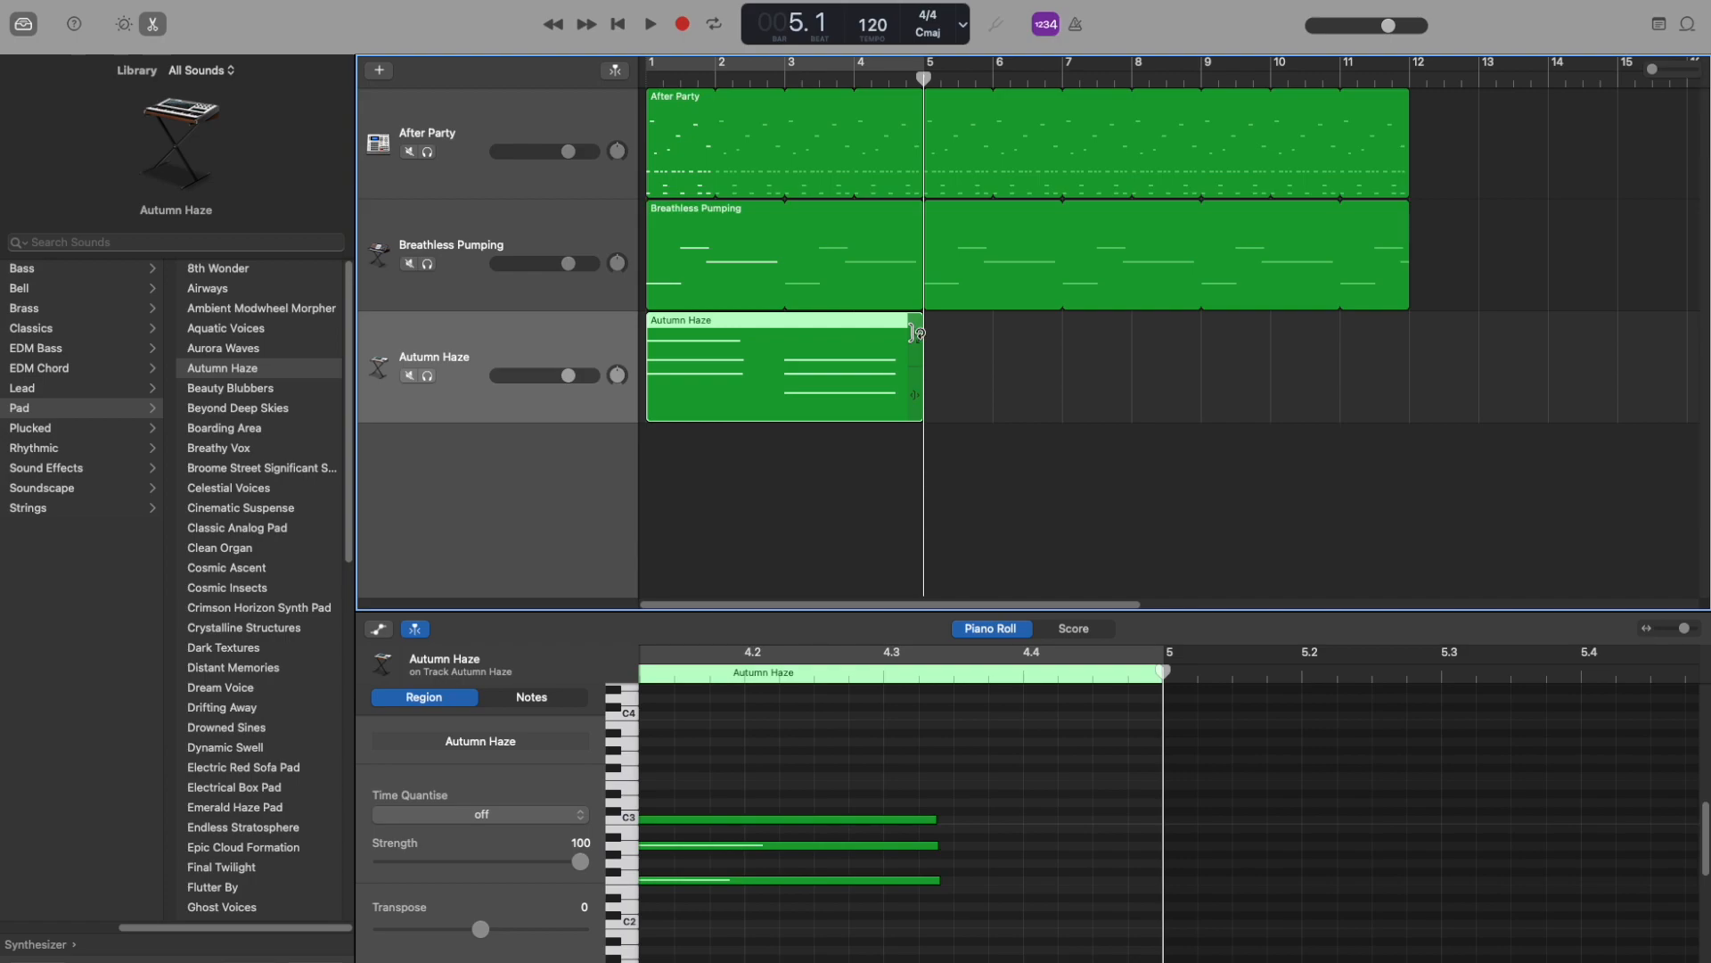
Loop the Autumn Haze region and extend the drum and bass loops so all three tracks end at bar 13
{"action": "left_click_drag", "start_coordinate": [916, 332], "coordinate": [1391, 169]}
{"action": "left_click_drag", "start_coordinate": [1401, 100], "coordinate": [1480, 103]}
{"action": "left_click", "coordinate": [1504, 118]}
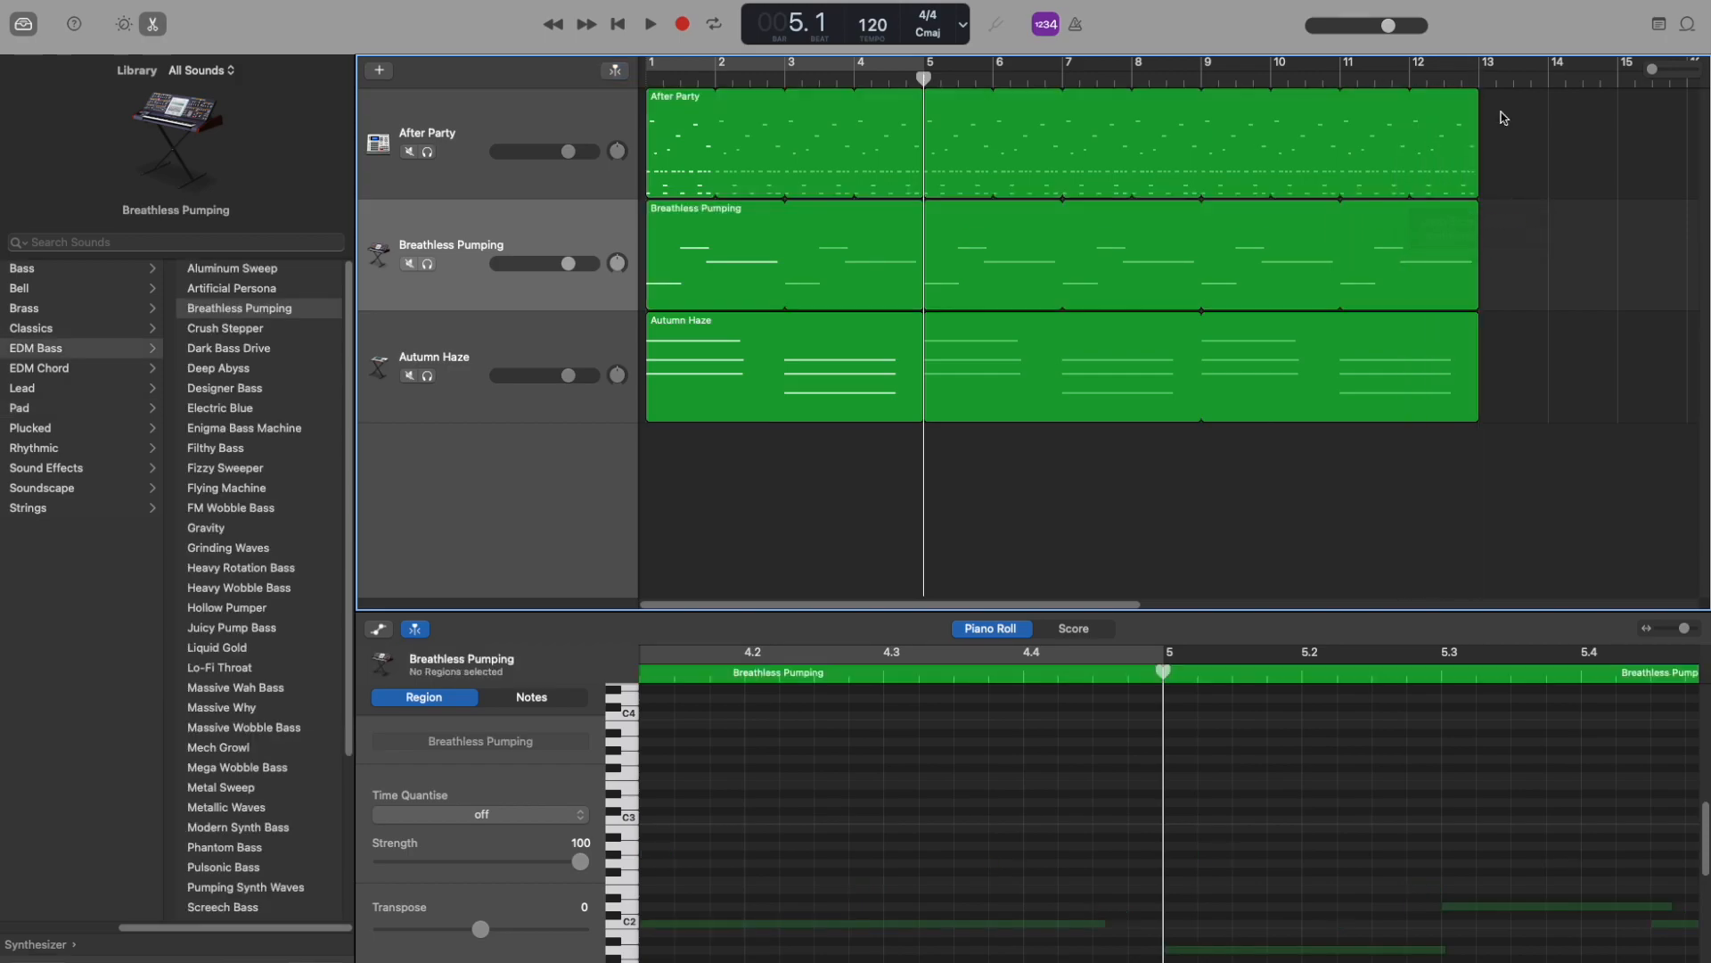
Play the three-track arrangement from bar 5, stop playback and return the playhead to the start of the project
{"action": "key", "text": "space"}
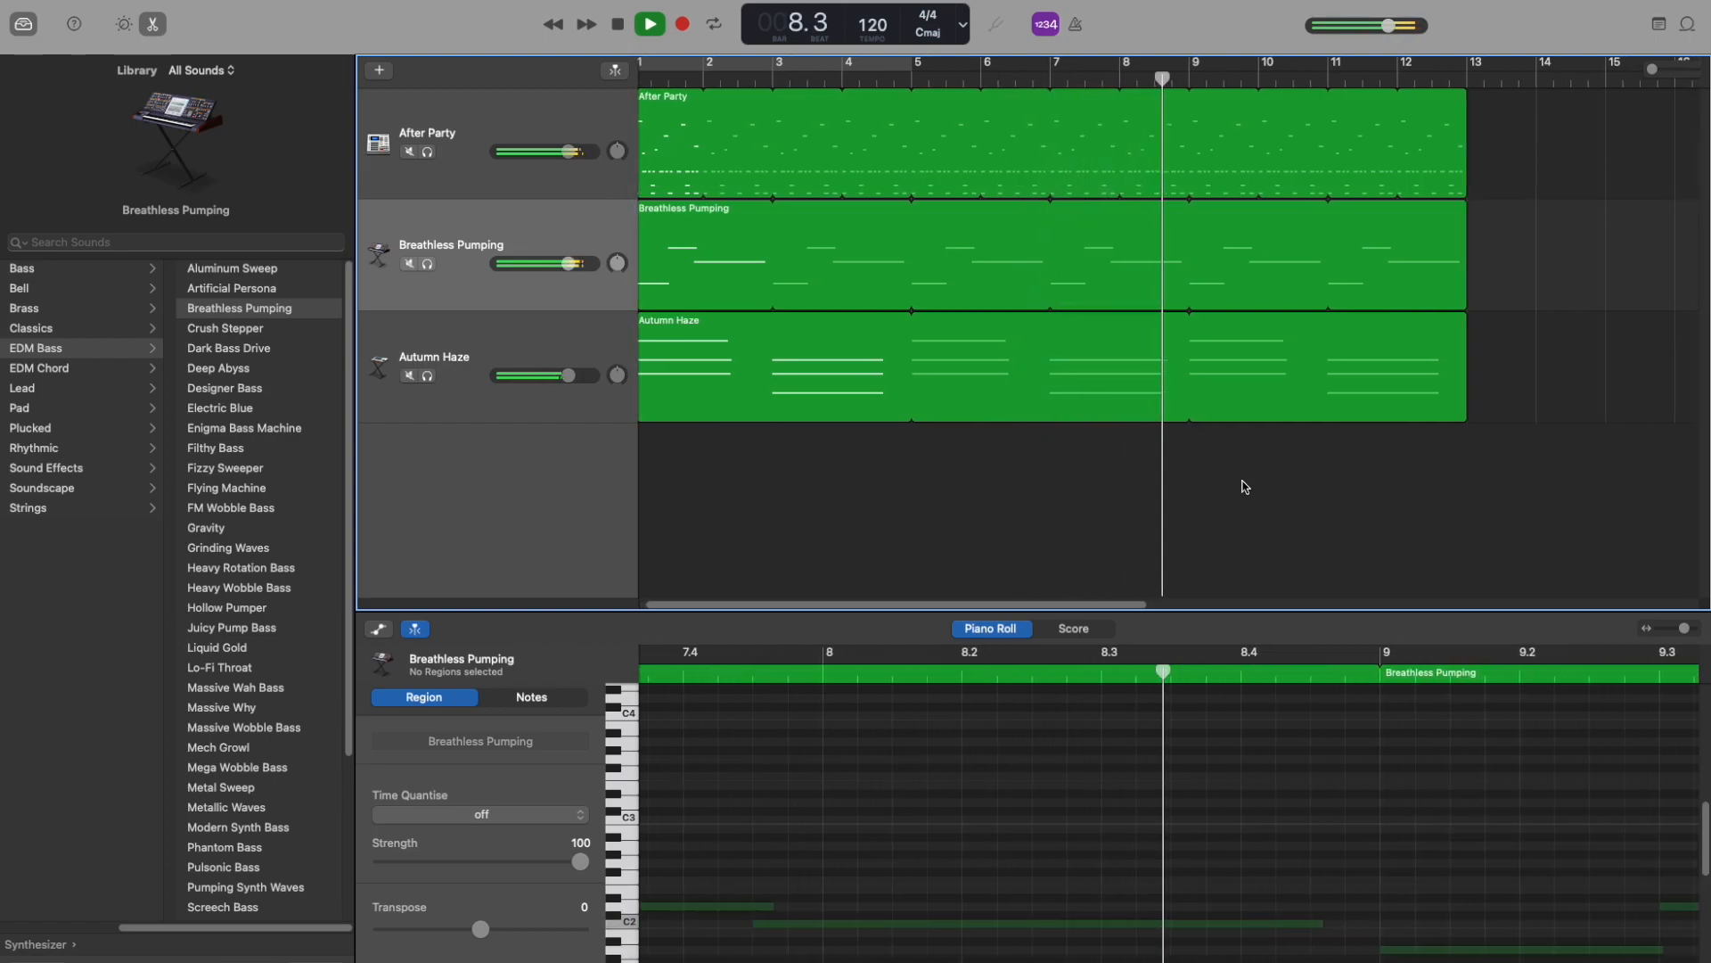
{"action": "key", "text": "space"}
{"action": "left_click", "coordinate": [619, 26]}
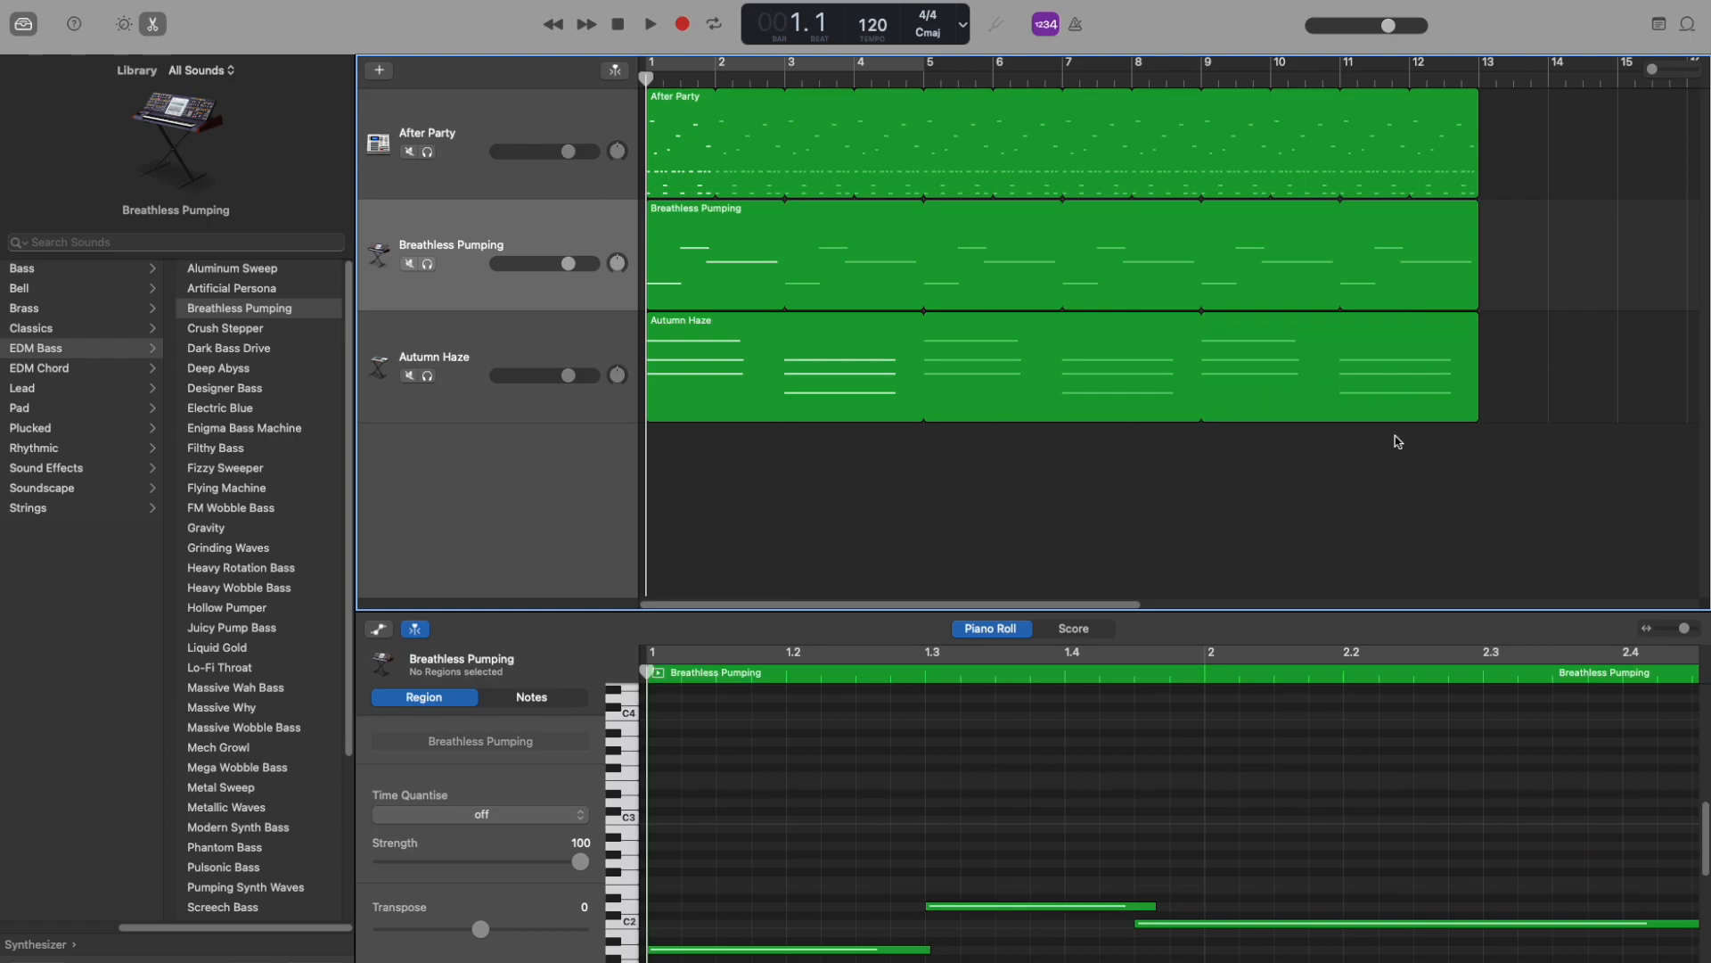
Add a new software instrument track below the Autumn Haze track
{"action": "left_click", "coordinate": [528, 350]}
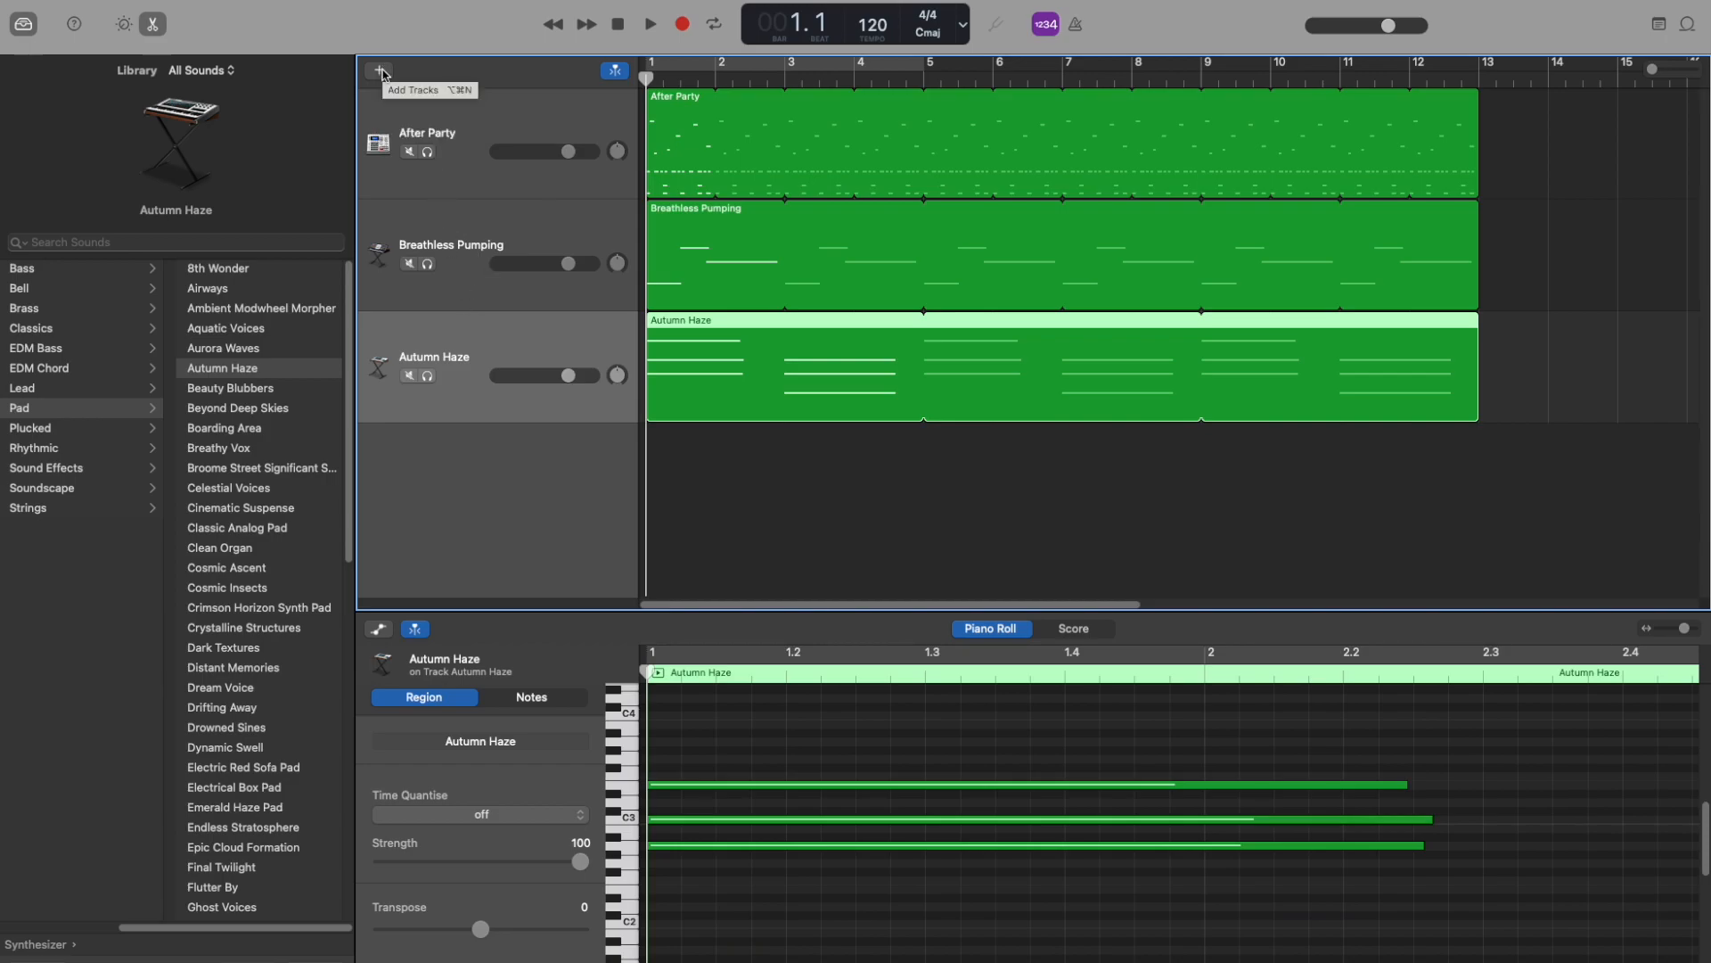
{"action": "left_click", "coordinate": [376, 71]}
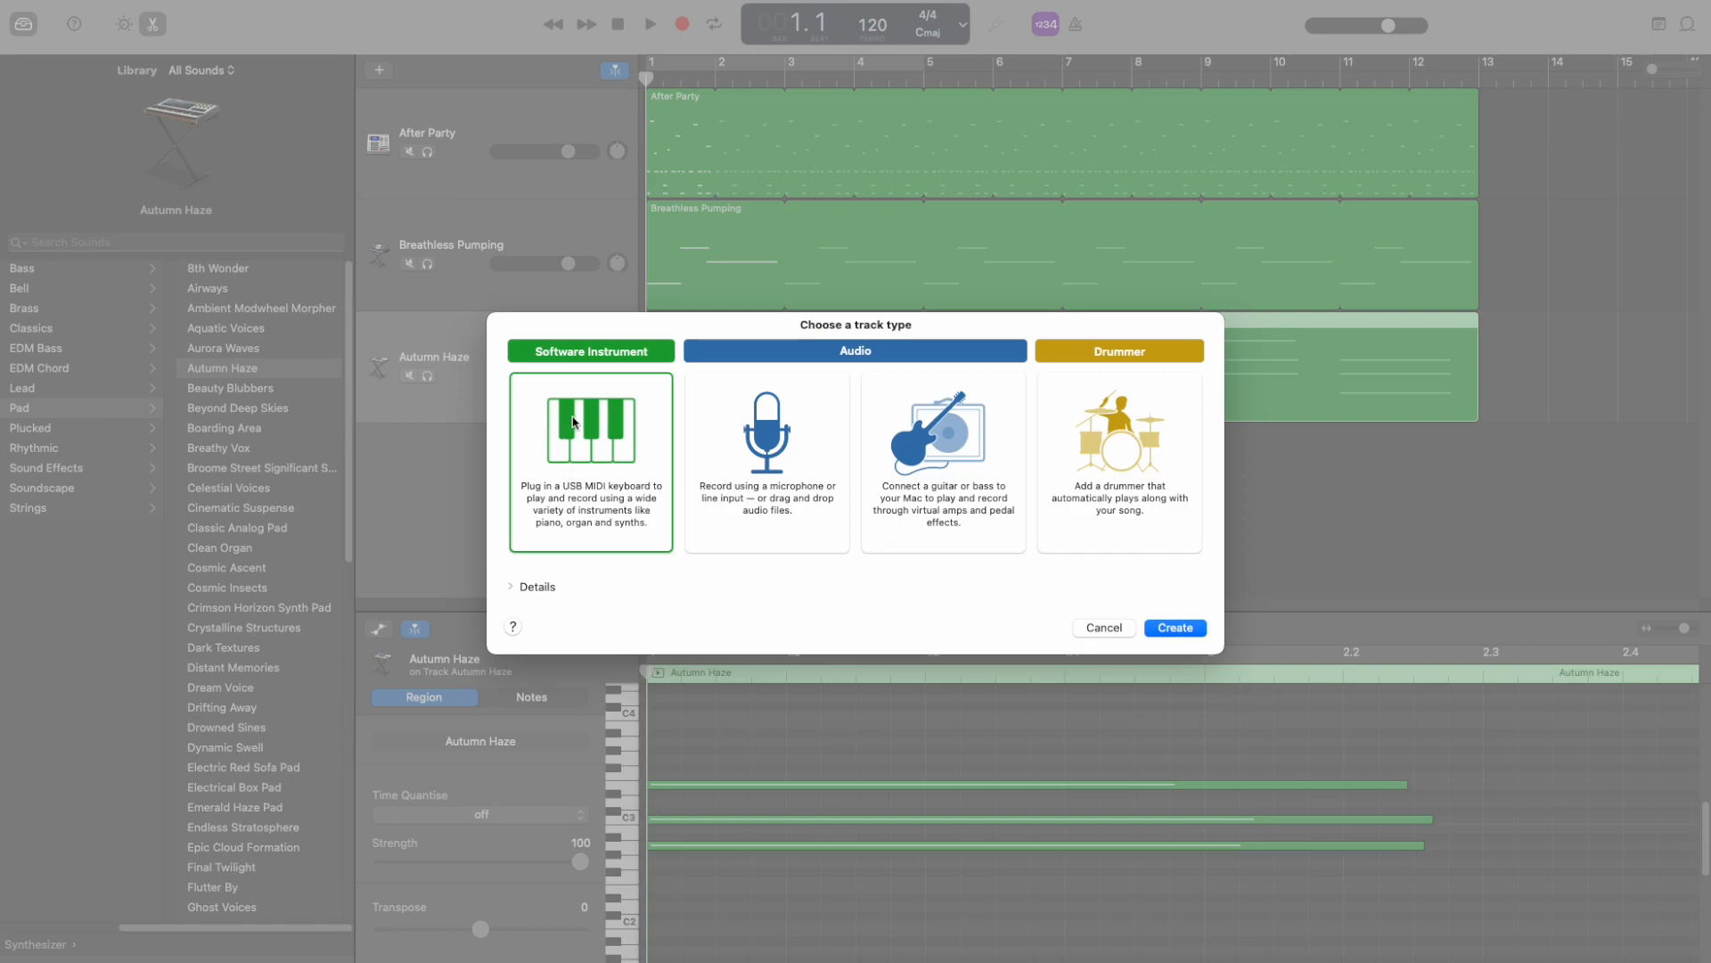
{"action": "left_click", "coordinate": [1169, 631]}
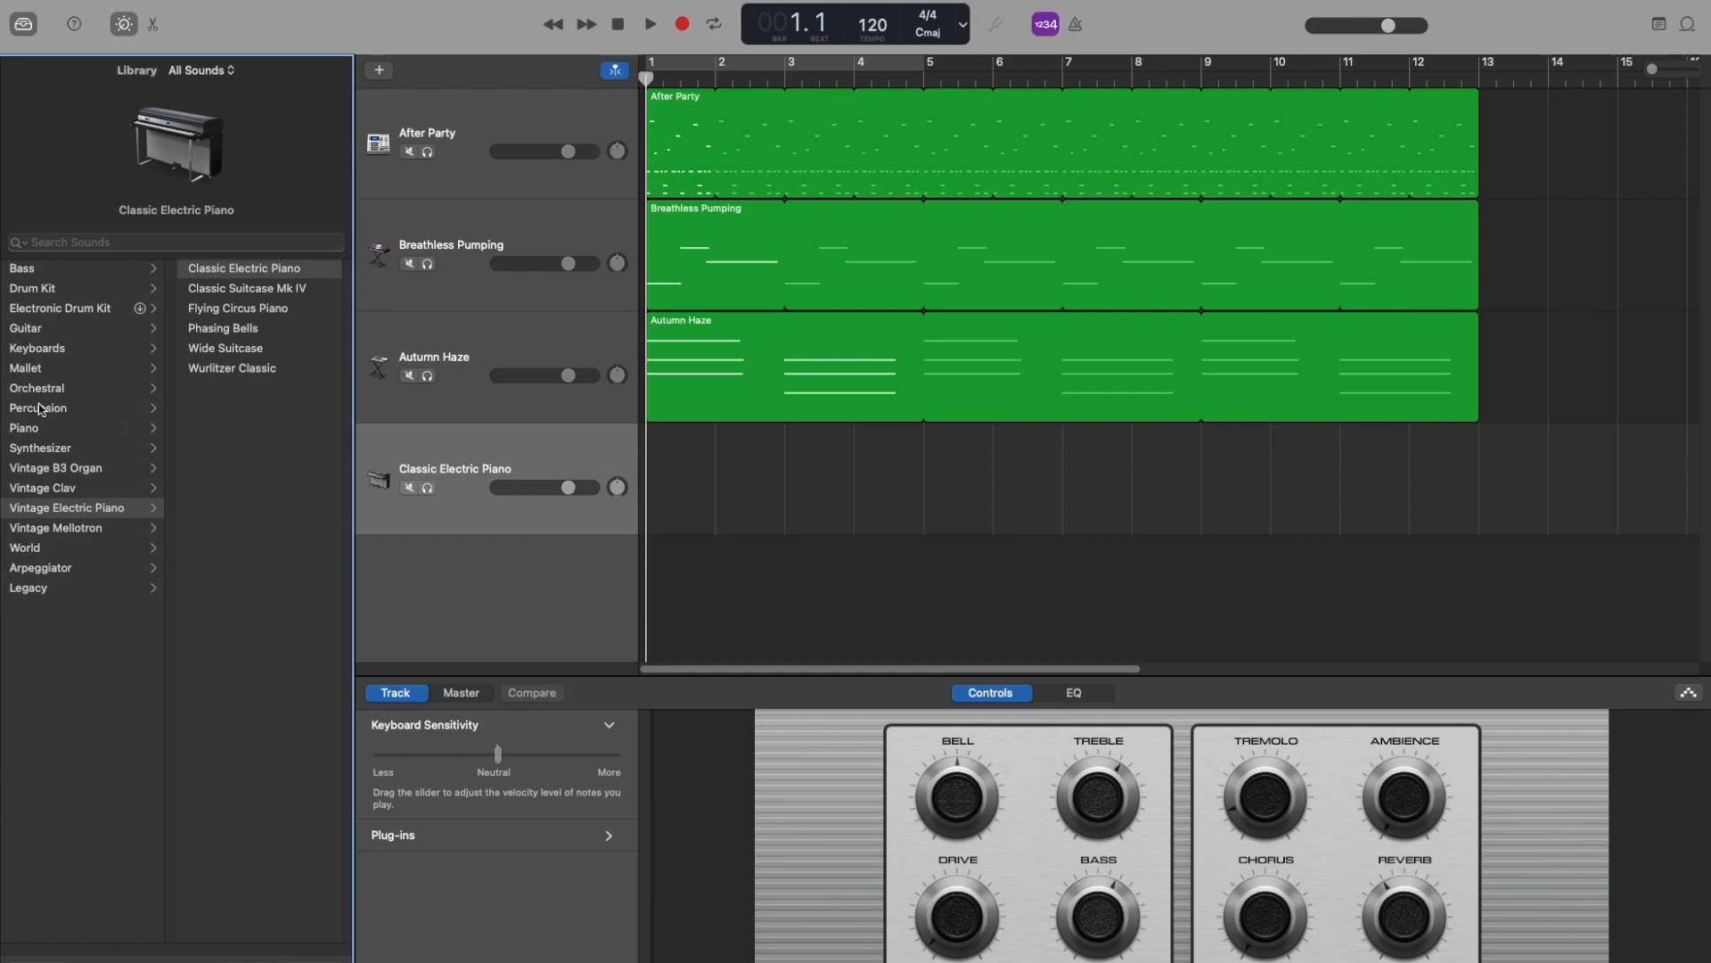
Try the Analog Mono Lead sound on the new track, and load the Synthesizer Lead patch Analog Stack Synth on it
{"action": "left_click", "coordinate": [63, 452]}
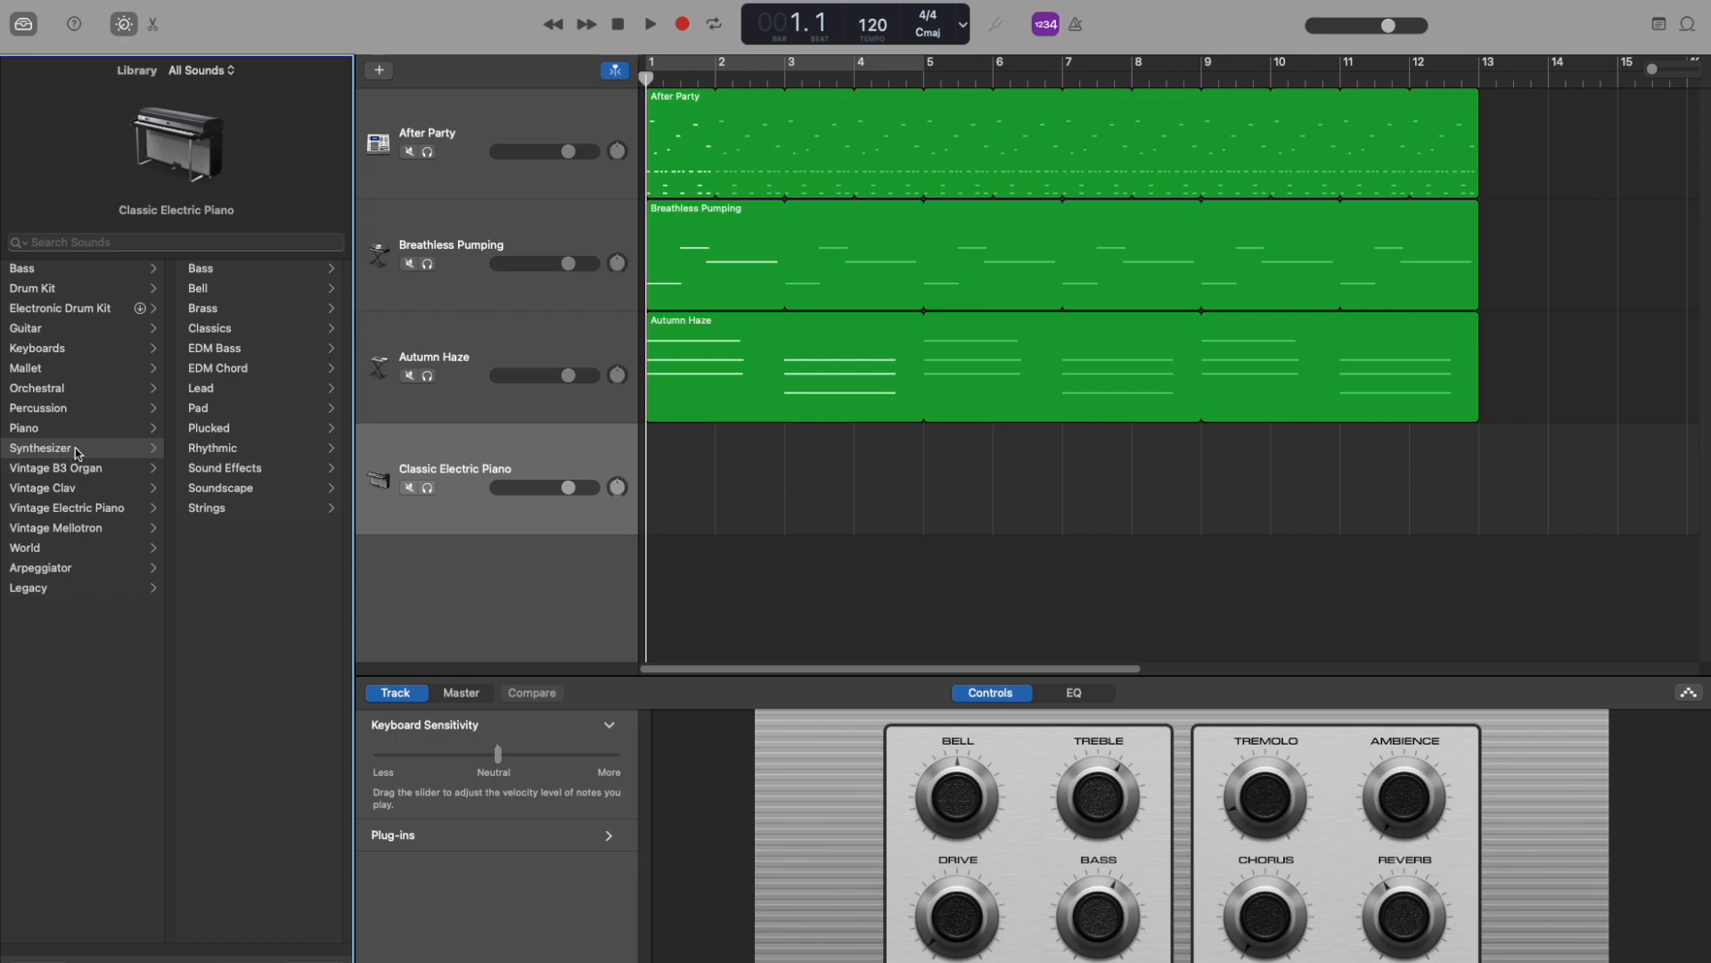
{"action": "left_click", "coordinate": [216, 390]}
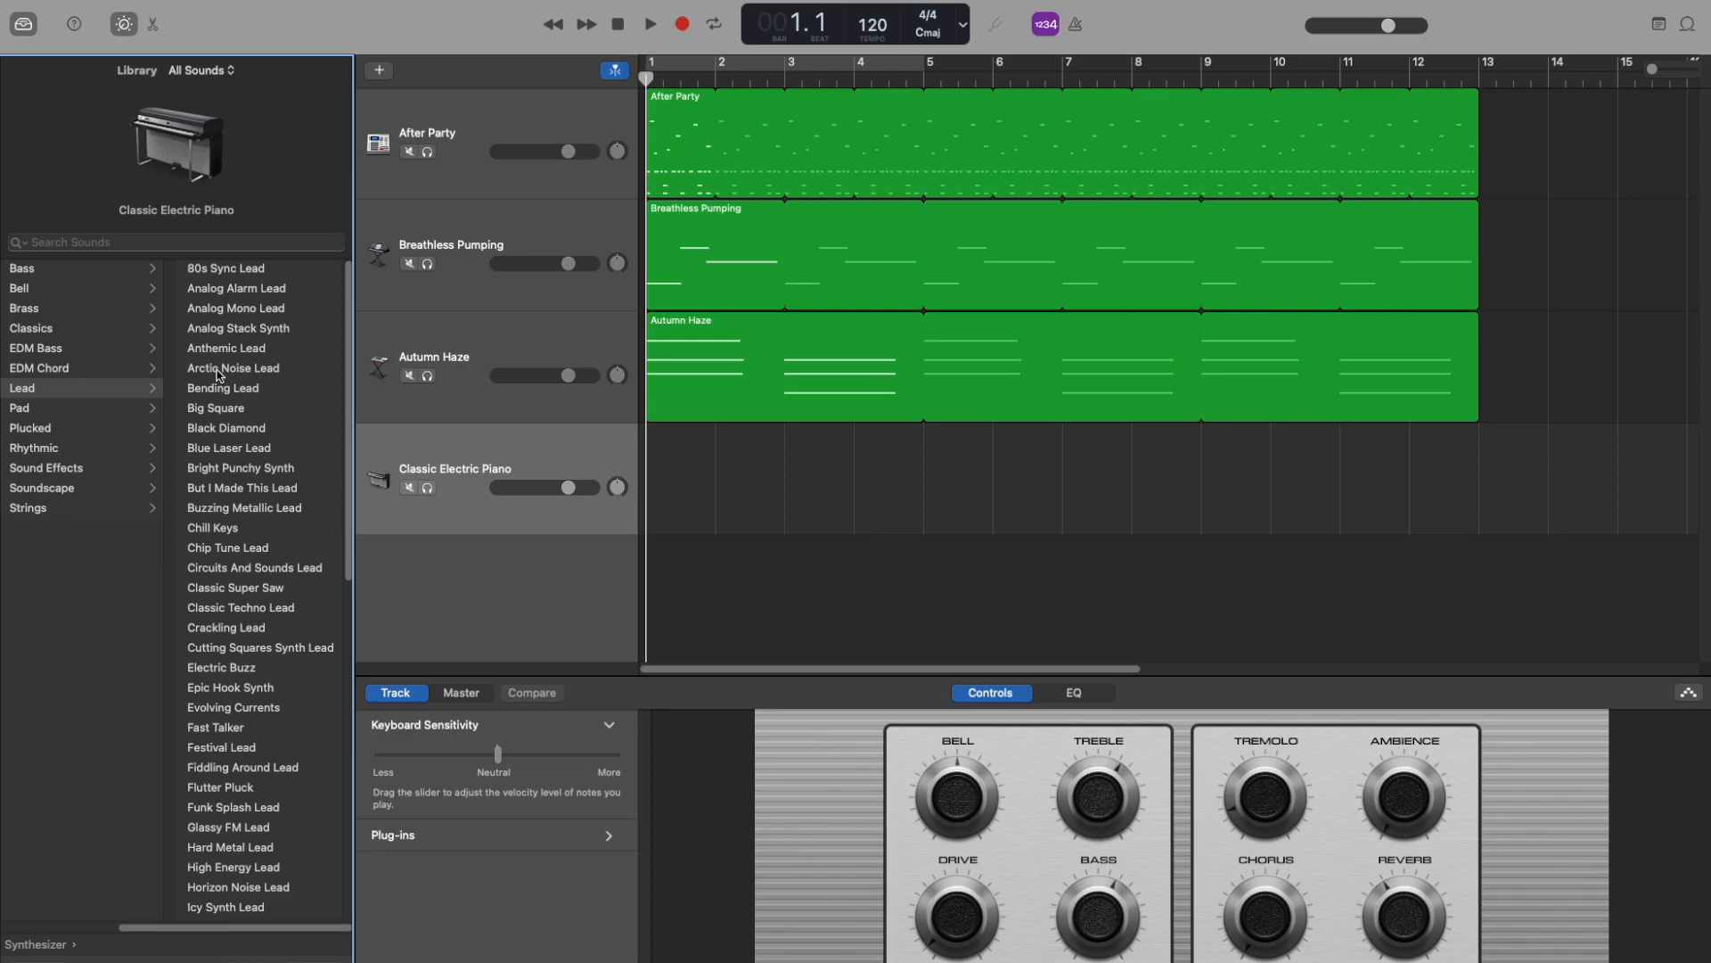
{"action": "left_click", "coordinate": [235, 309]}
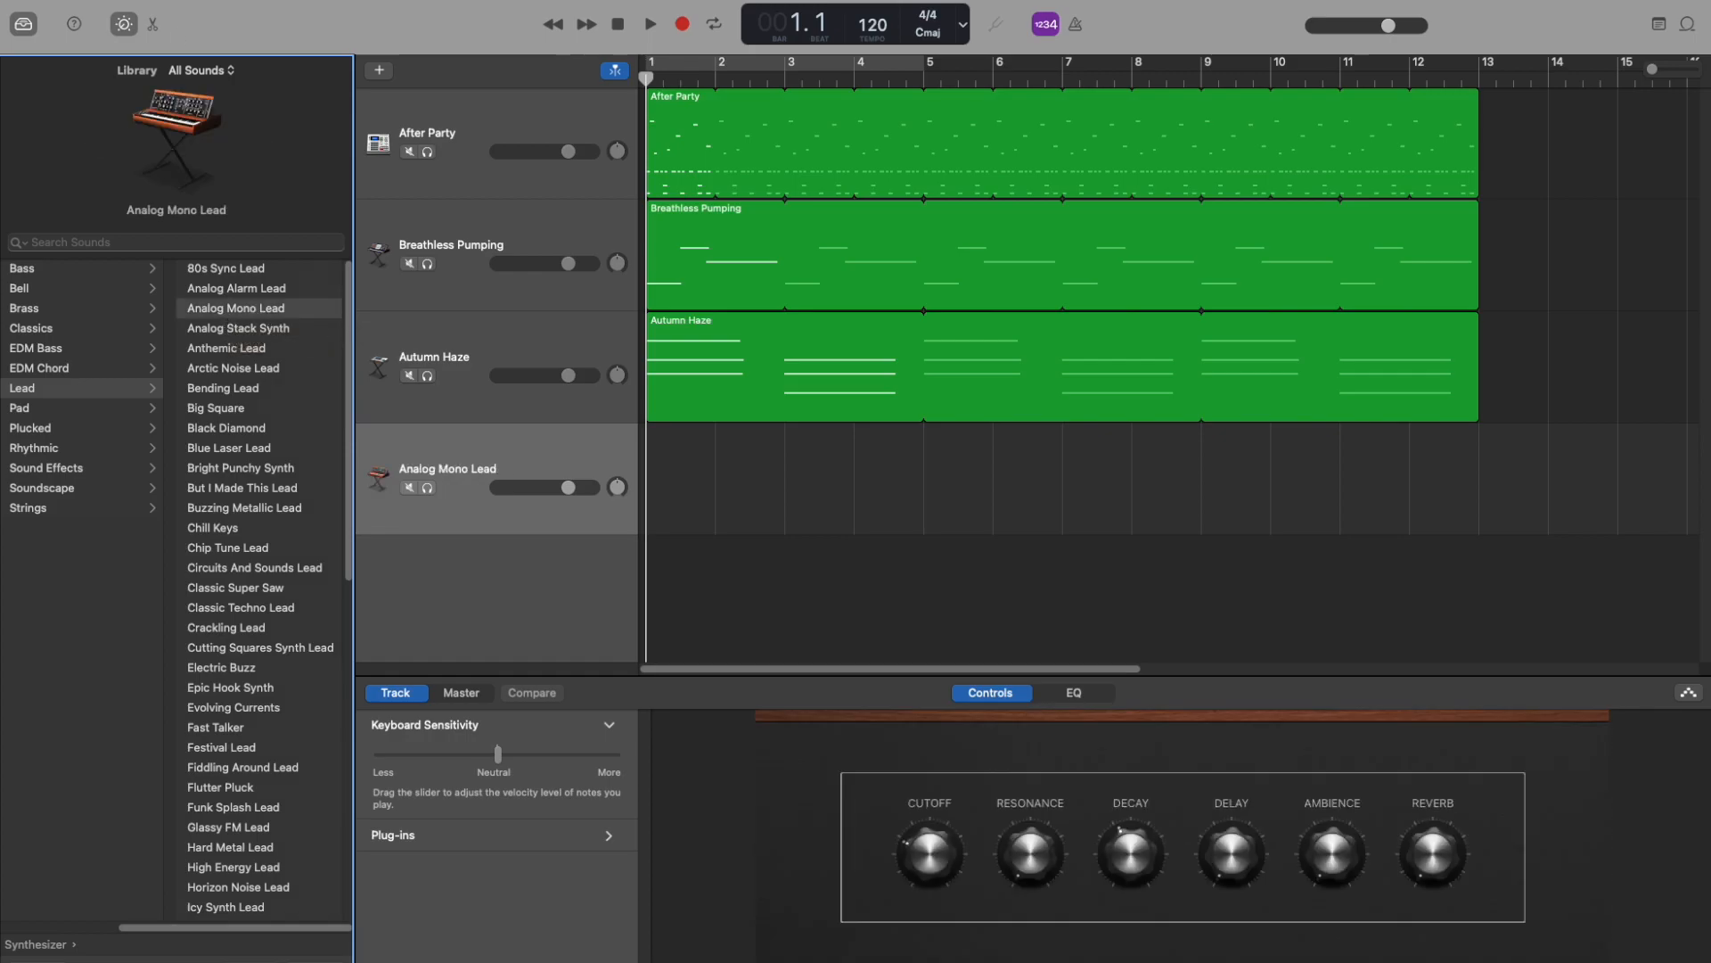
{"action": "key", "text": "super+k"}
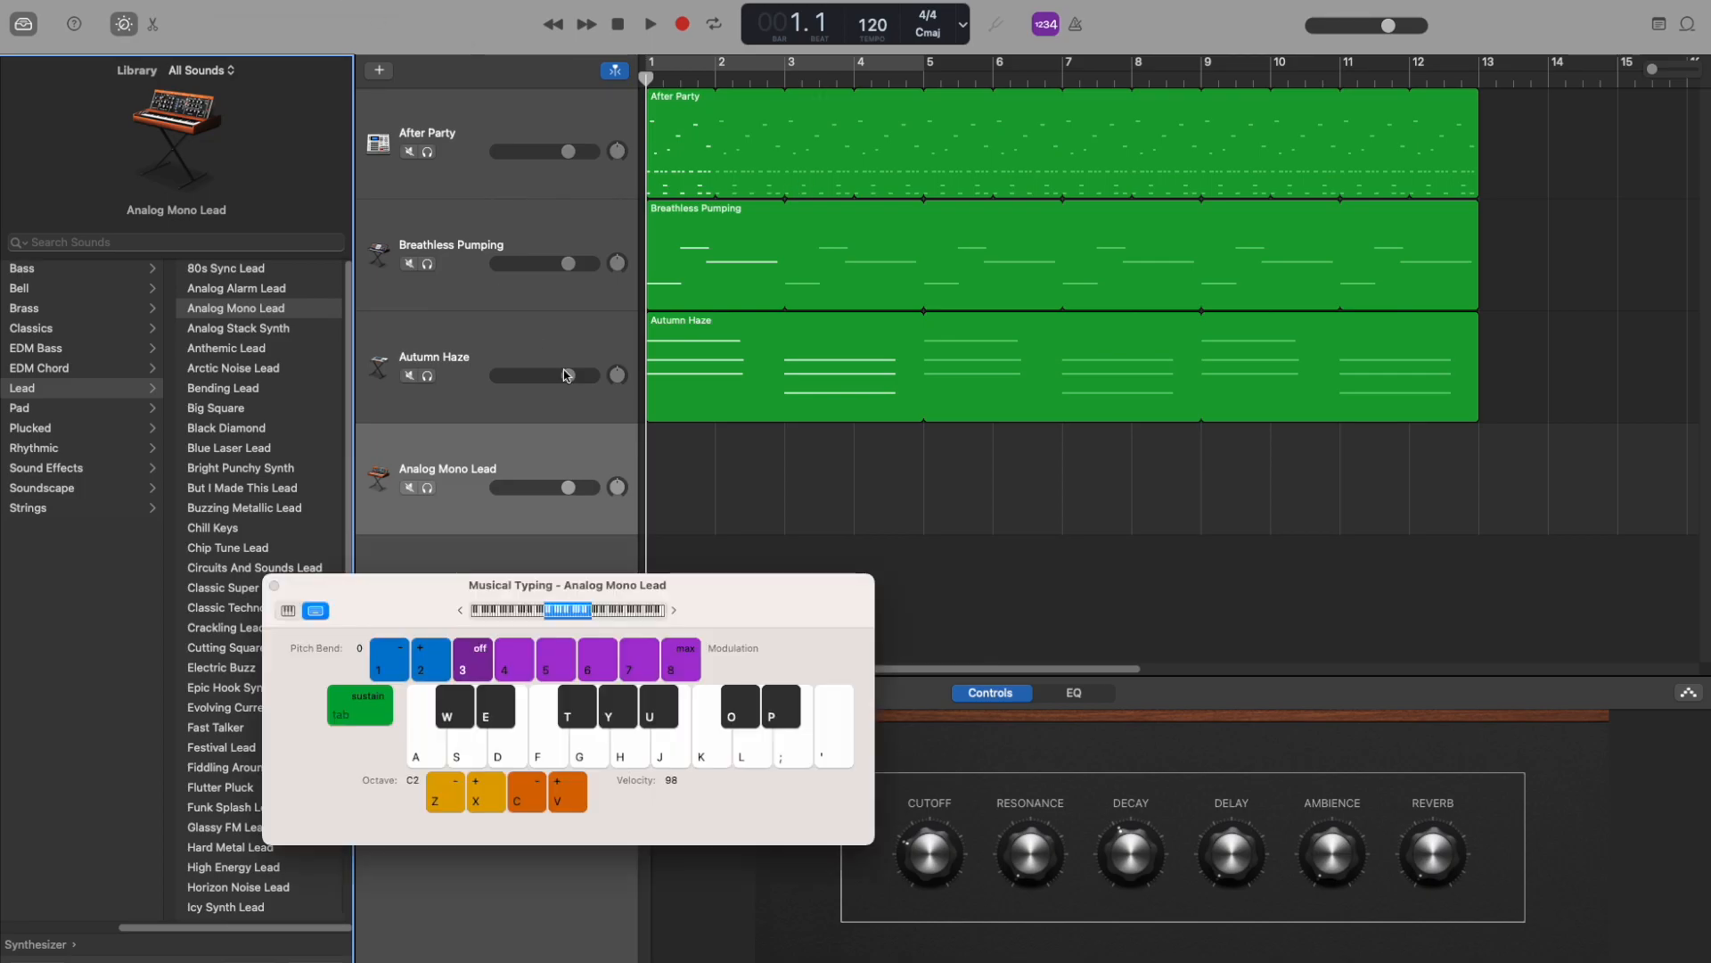
{"action": "left_click", "coordinate": [275, 586]}
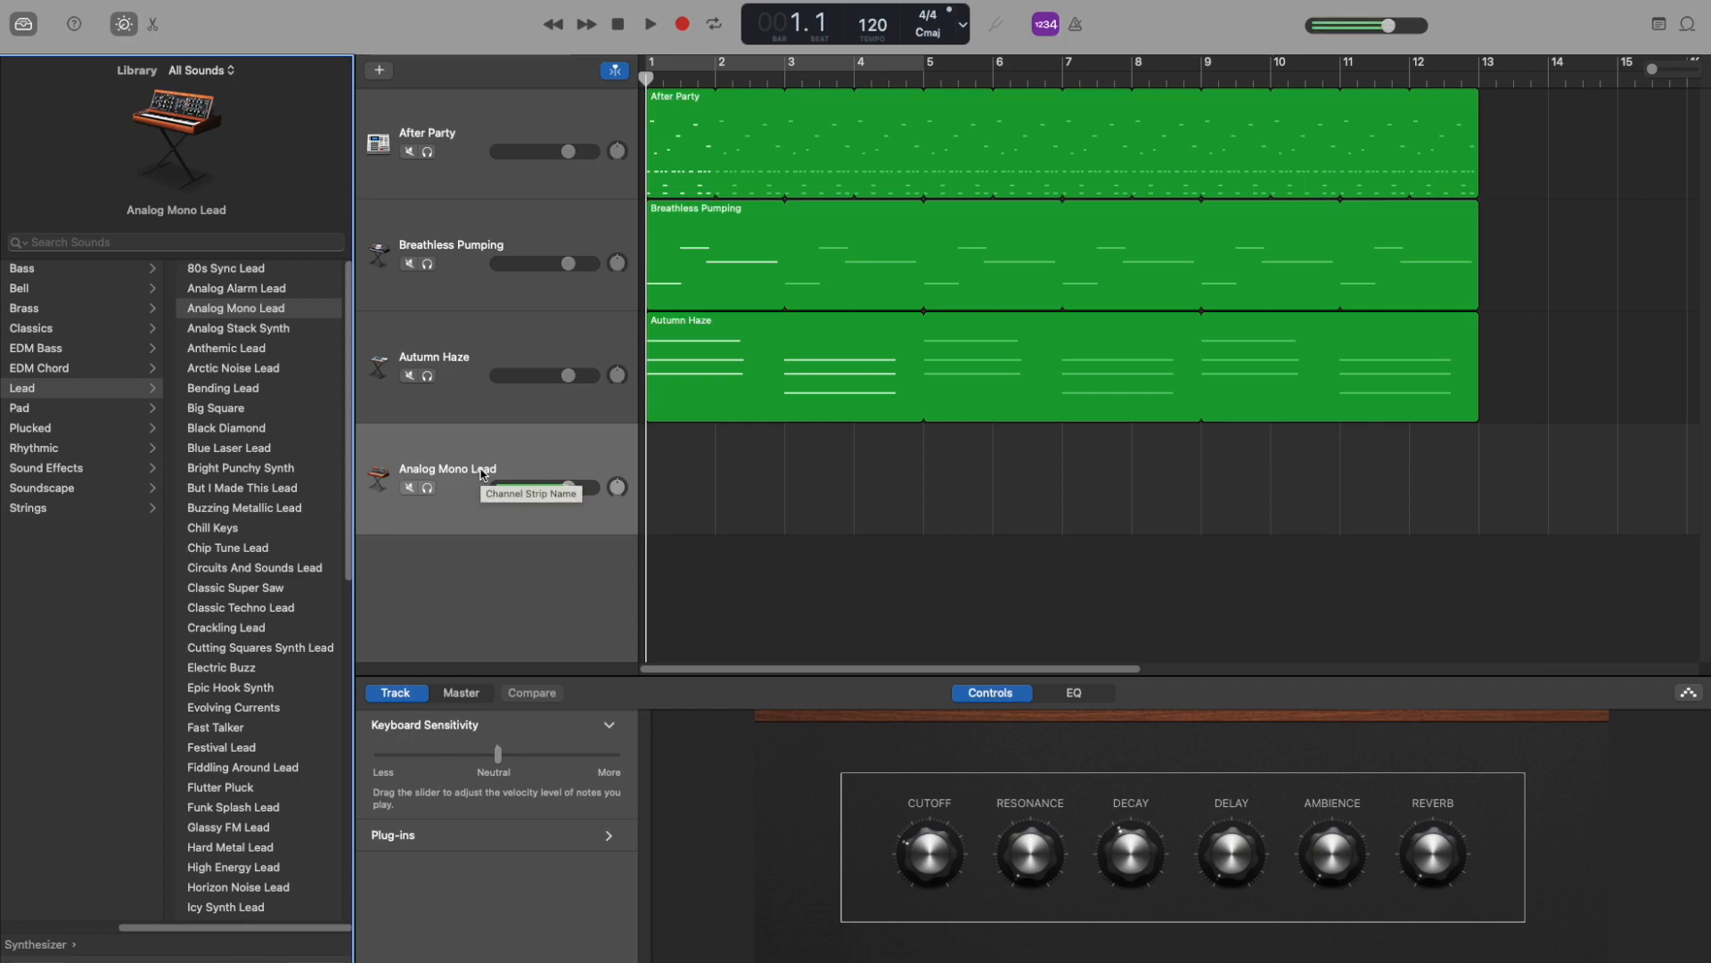
{"action": "left_click", "coordinate": [234, 328]}
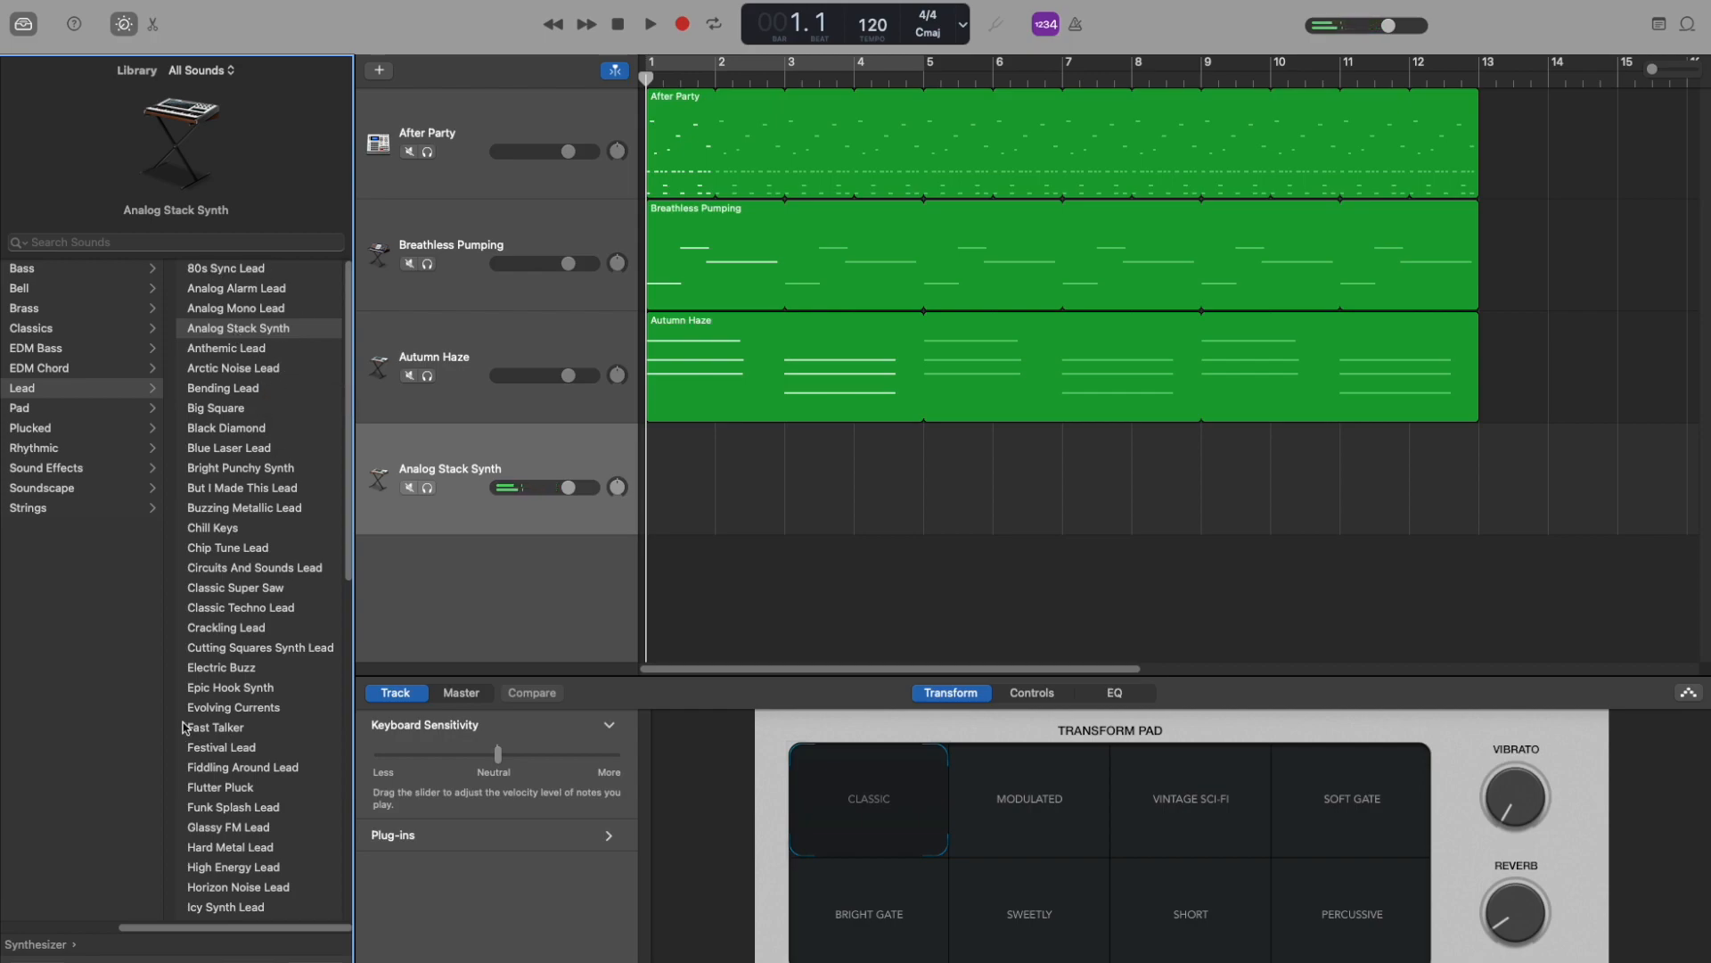
{"action": "left_click", "coordinate": [533, 470]}
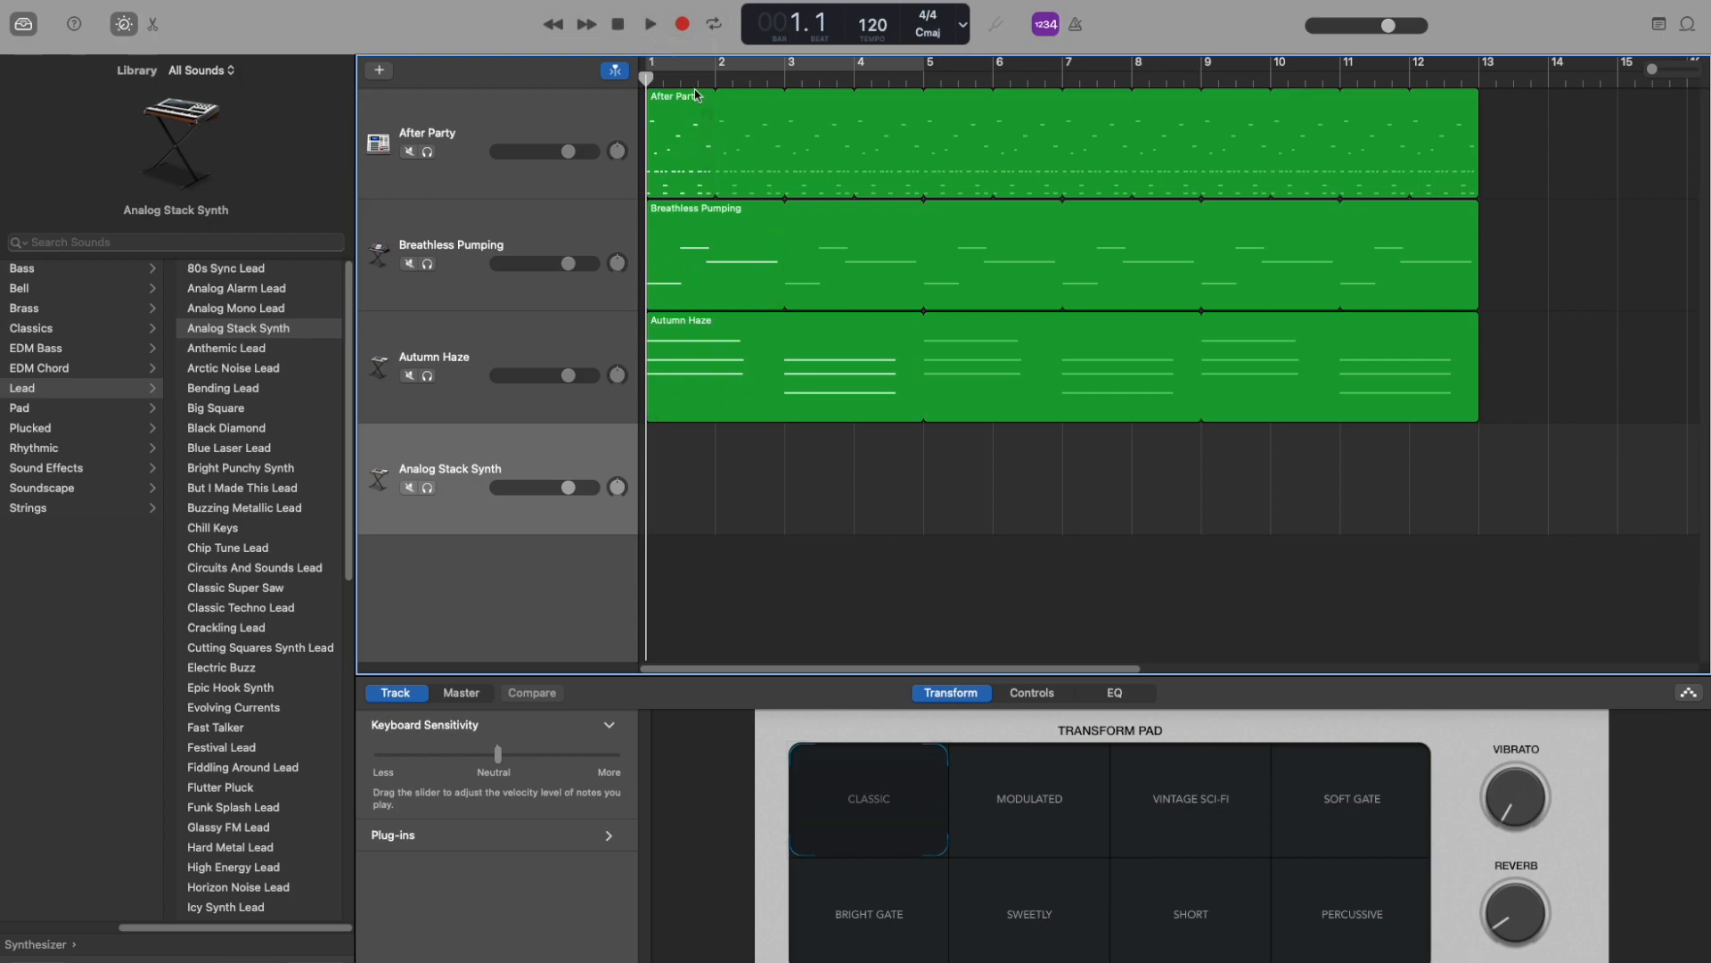
Play the arrangement while trying out the Analog Stack Synth lead, stop playback and return the playhead to the start
{"action": "left_click", "coordinate": [650, 25]}
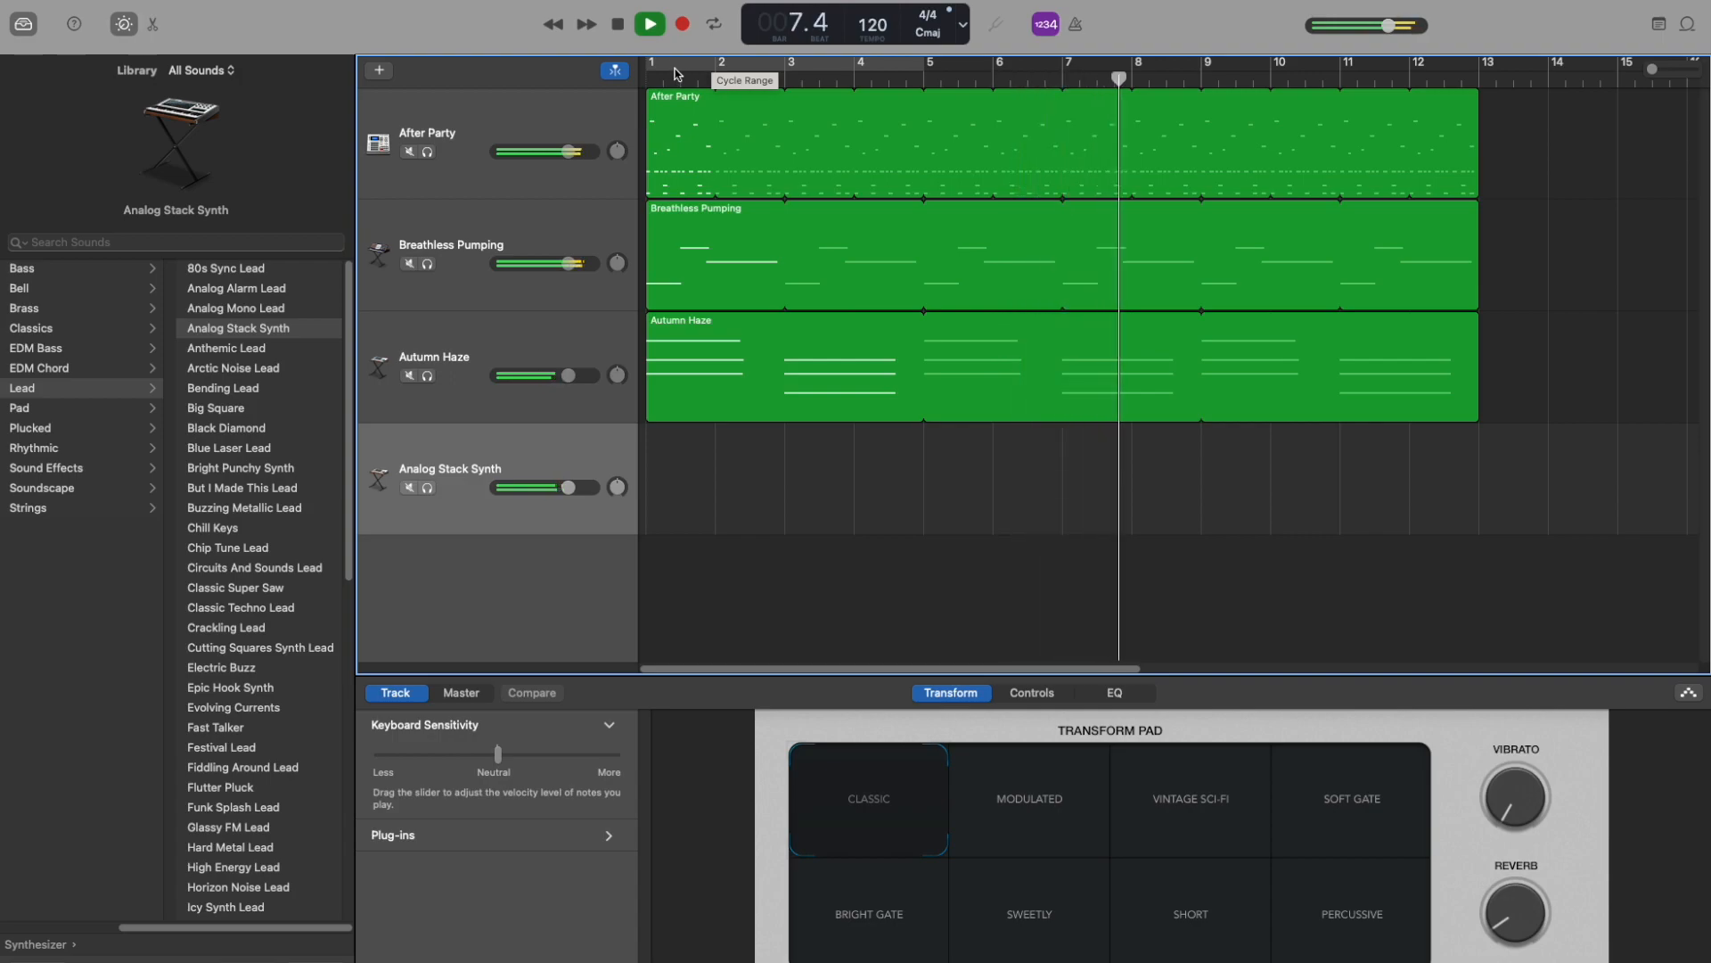
{"action": "left_click", "coordinate": [617, 25]}
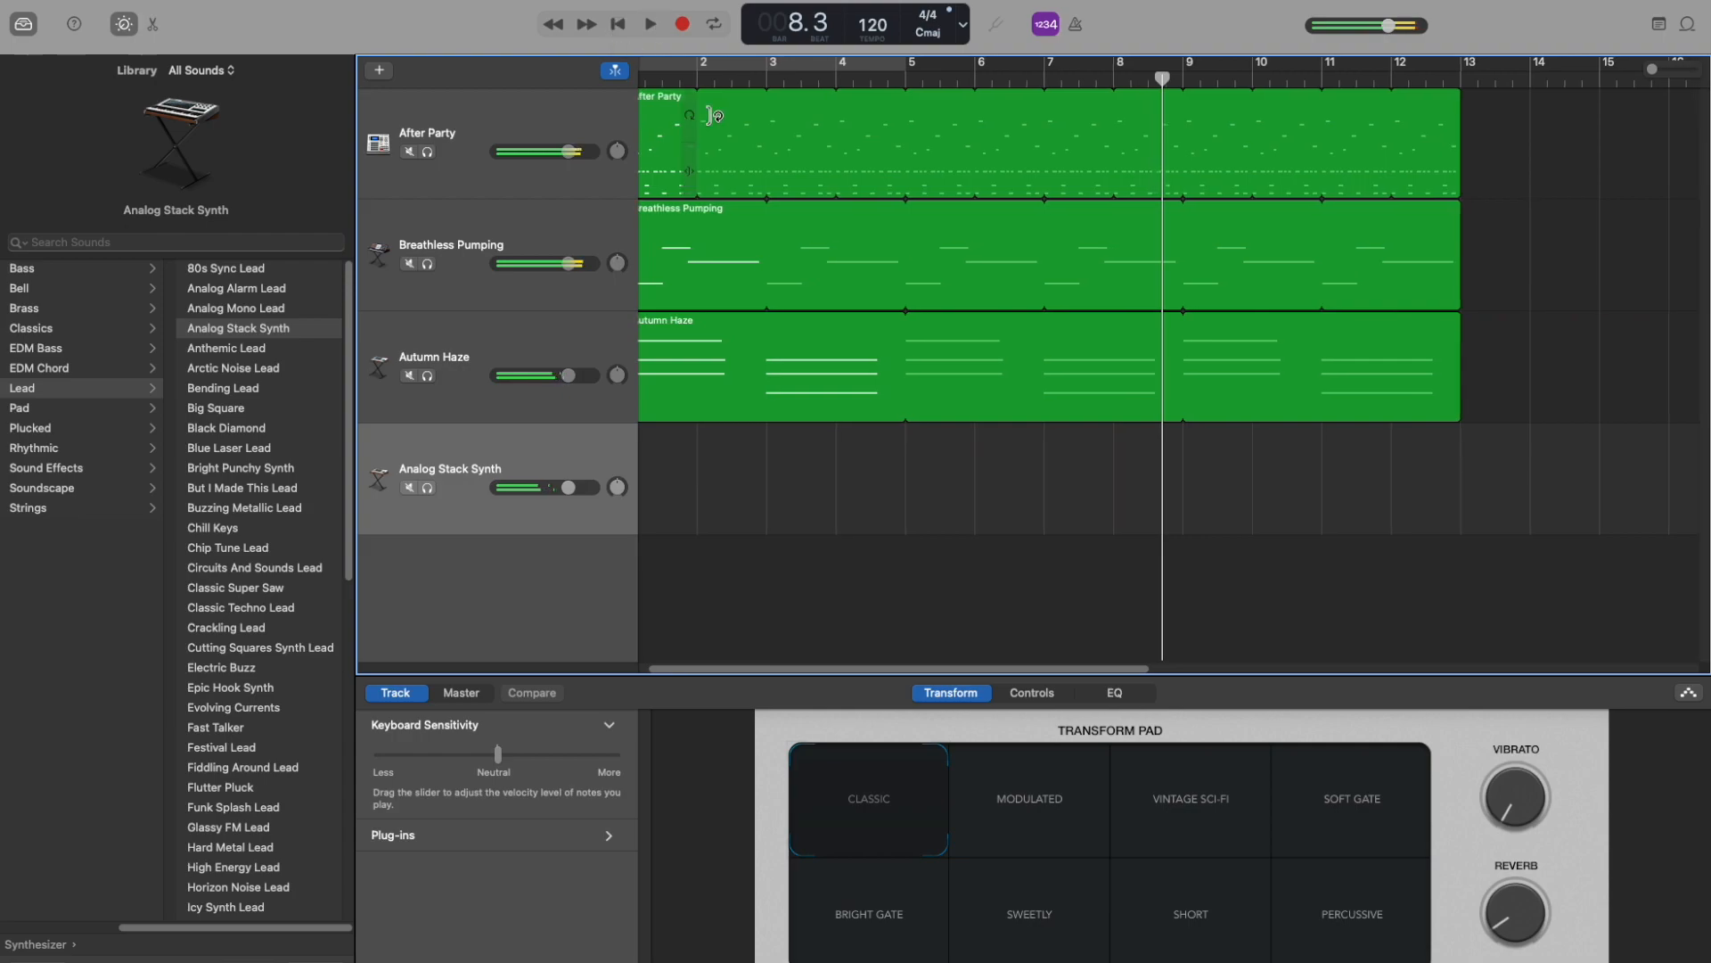
{"action": "left_click", "coordinate": [617, 26]}
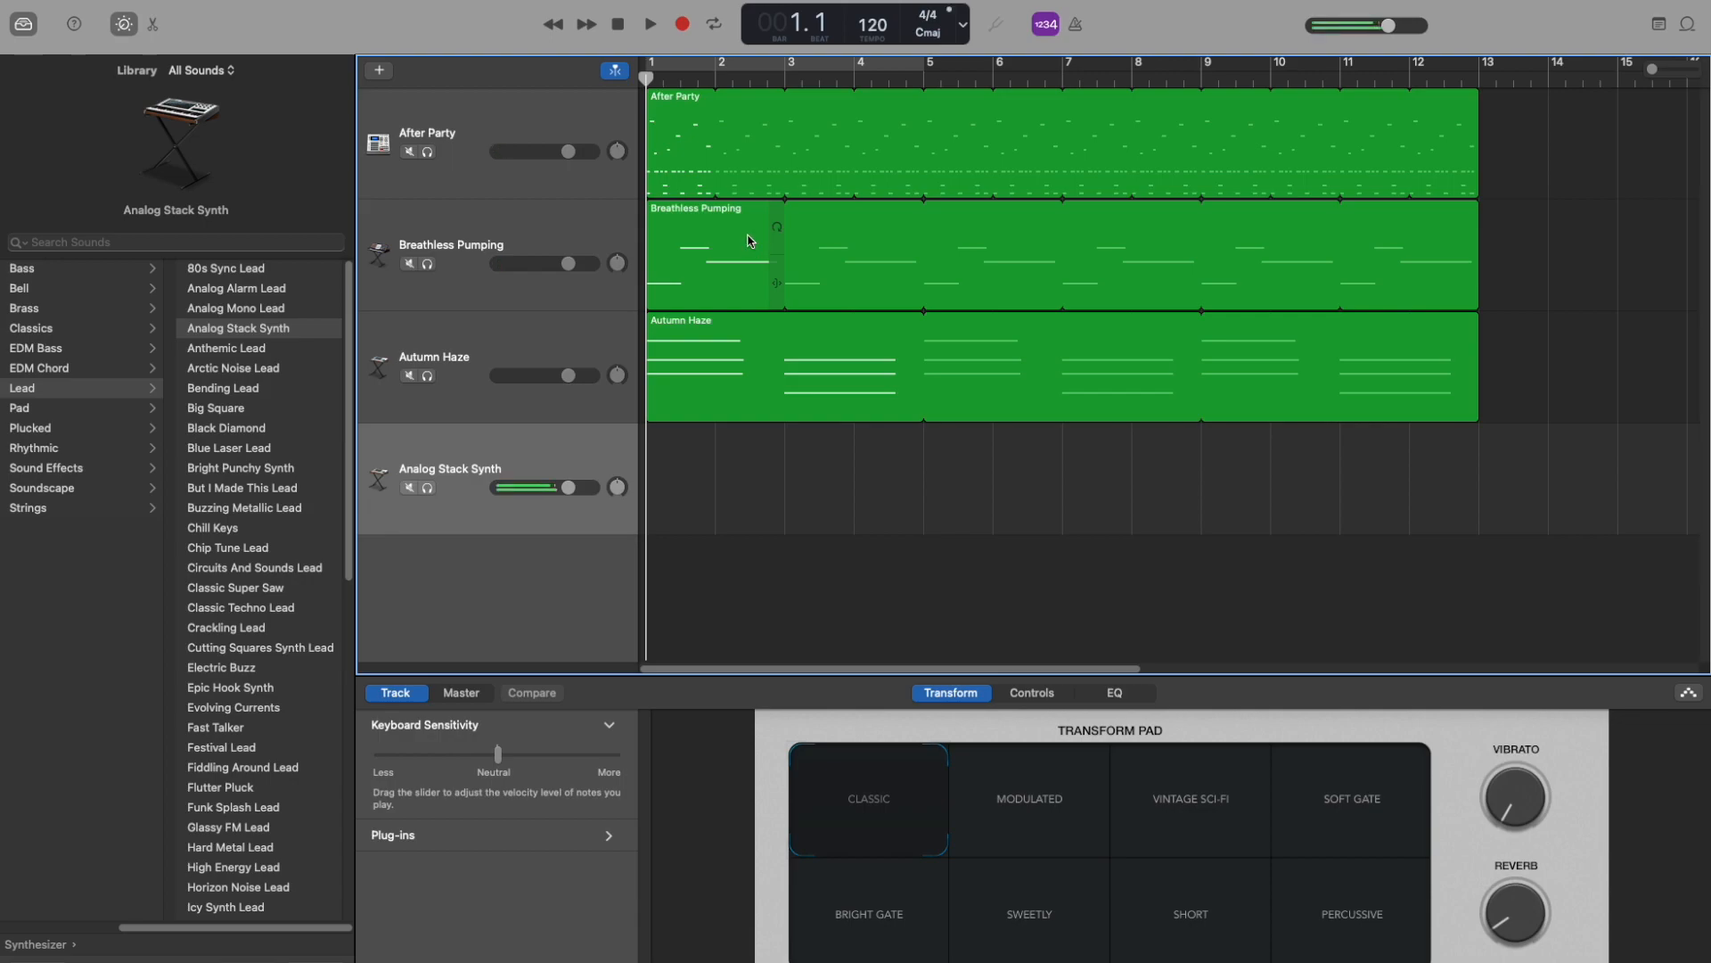
Raise the Analog Stack Synth track's volume and record a two-bar lead melody on it from bar 1
{"action": "left_click_drag", "start_coordinate": [568, 488], "coordinate": [583, 487]}
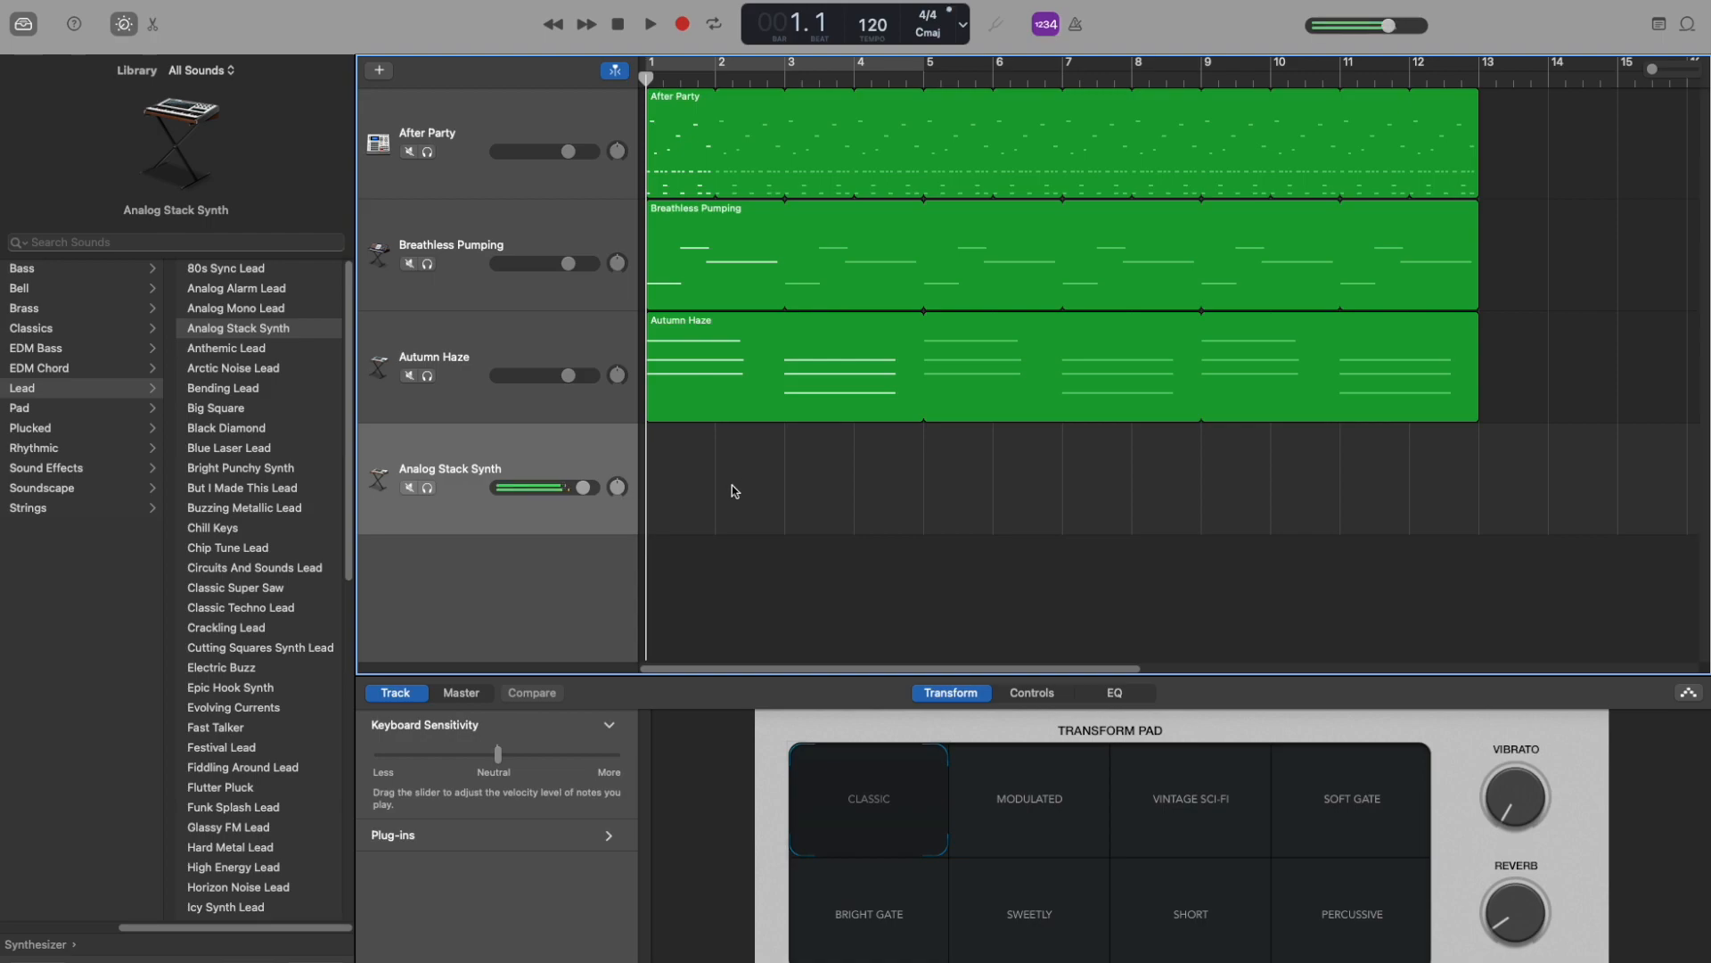
{"action": "left_click", "coordinate": [685, 28]}
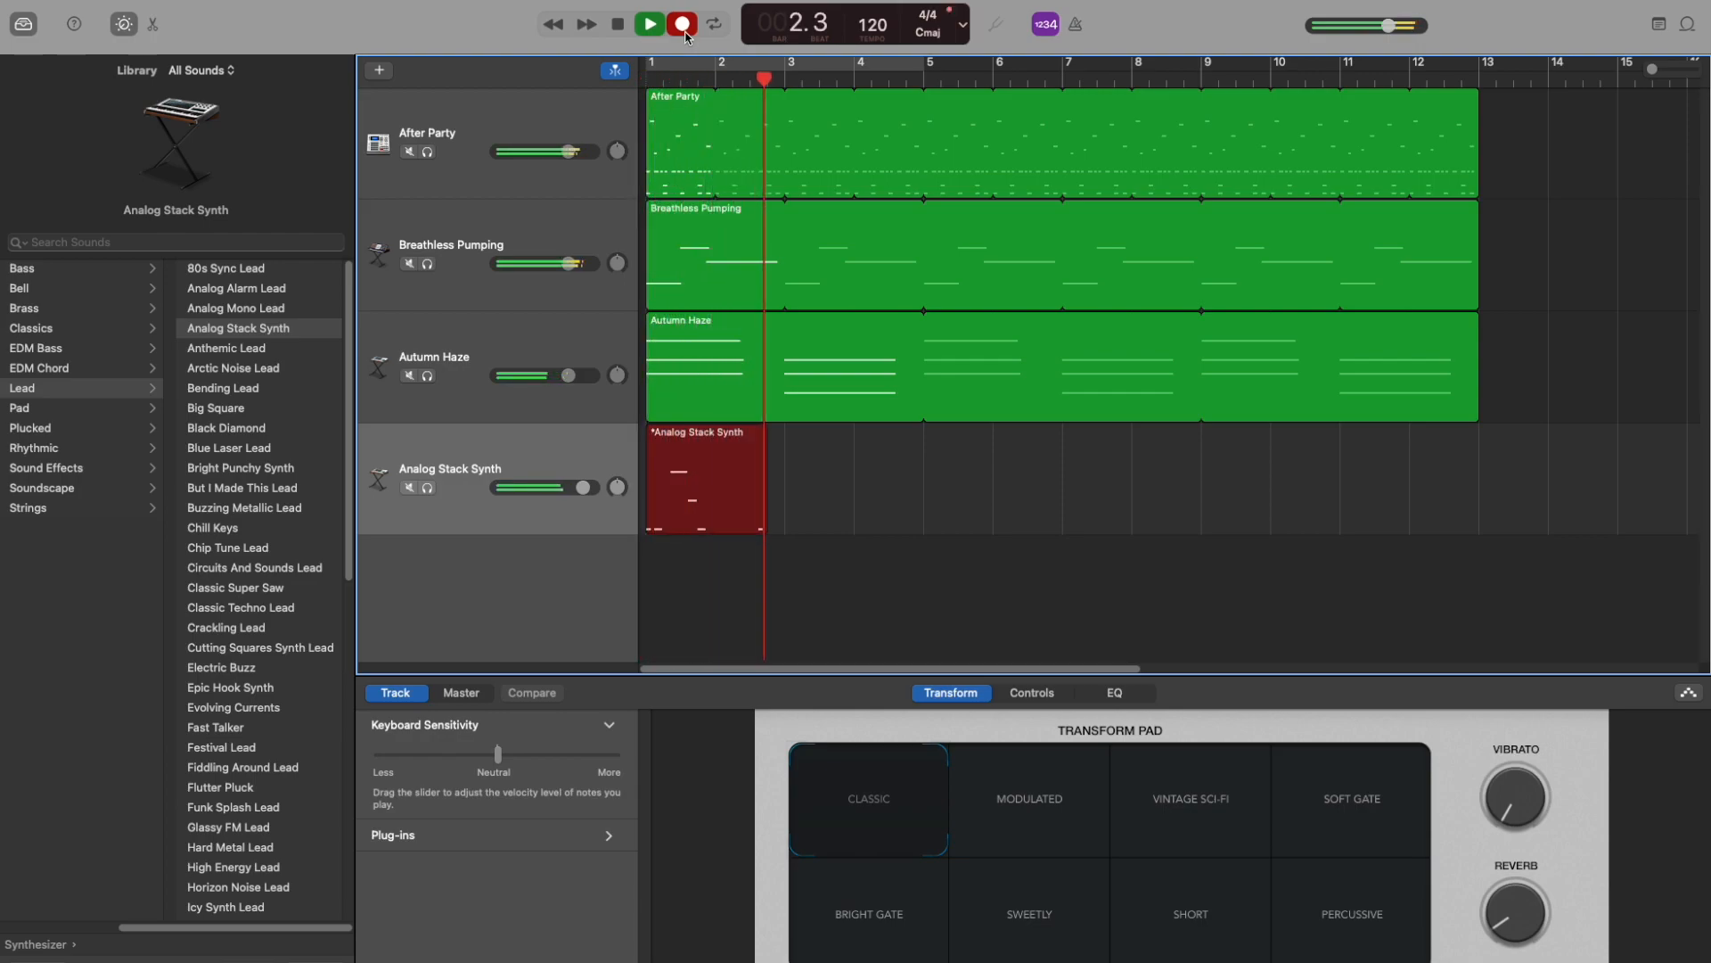
{"action": "key", "text": "space"}
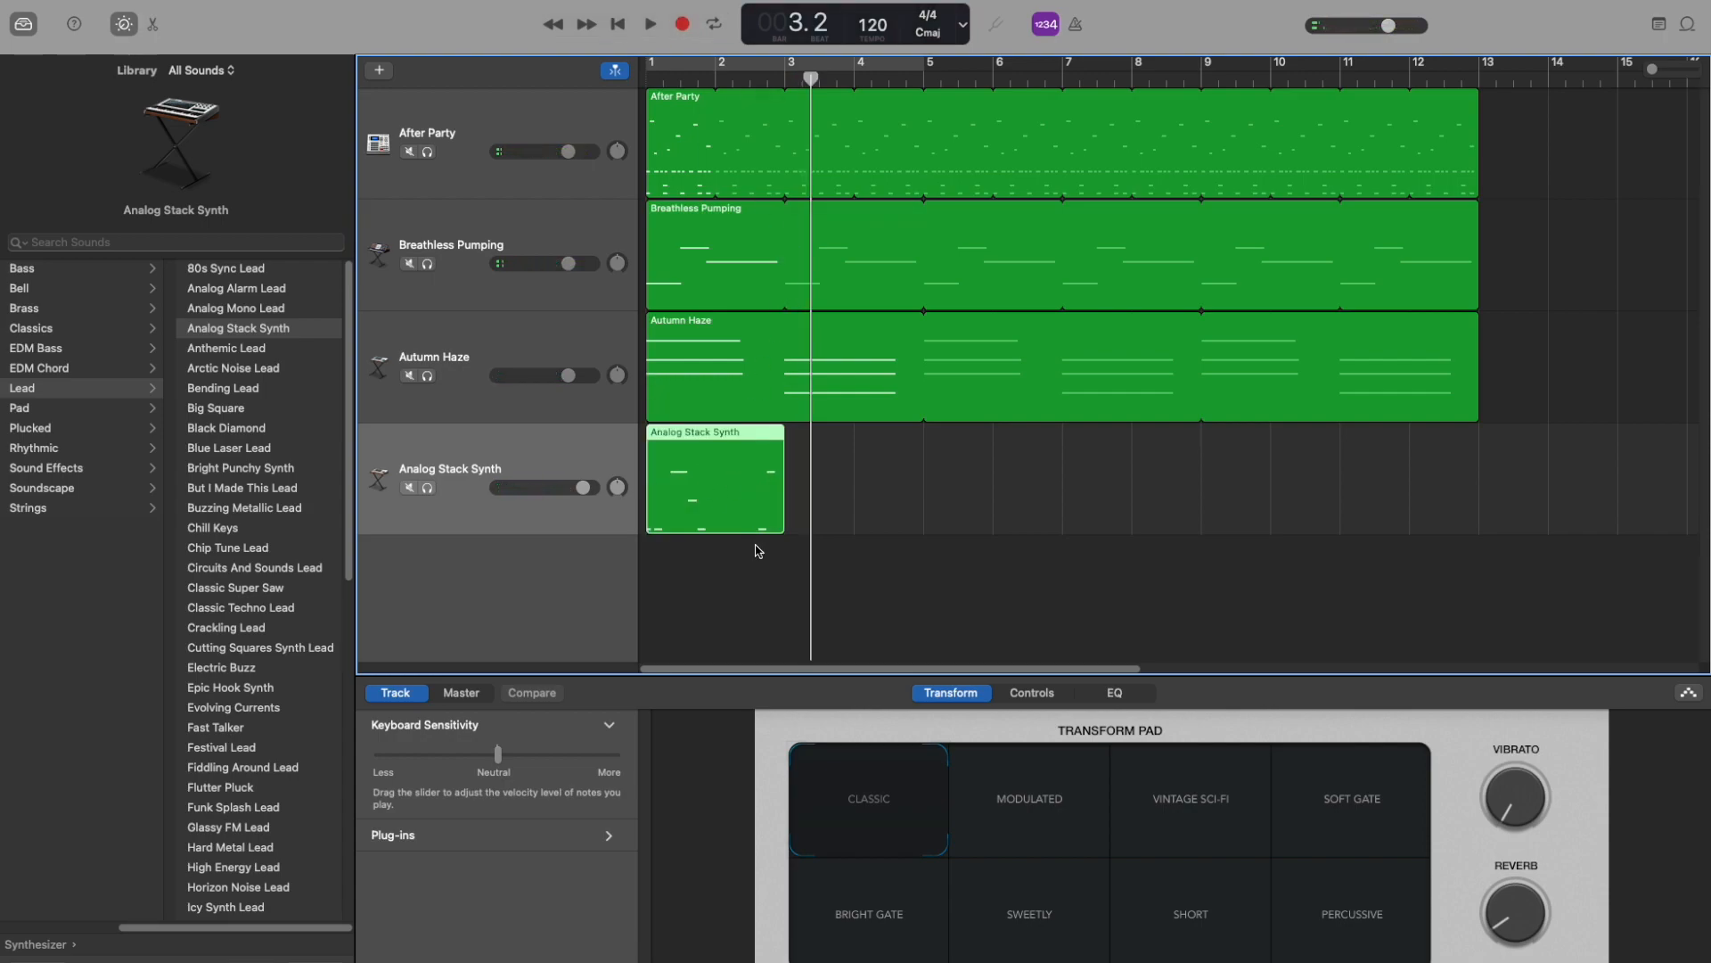
Open the recorded Analog Stack Synth region in the piano roll, quantise all its notes to 1/16 Note and clear the note selection
{"action": "double_click", "coordinate": [733, 483]}
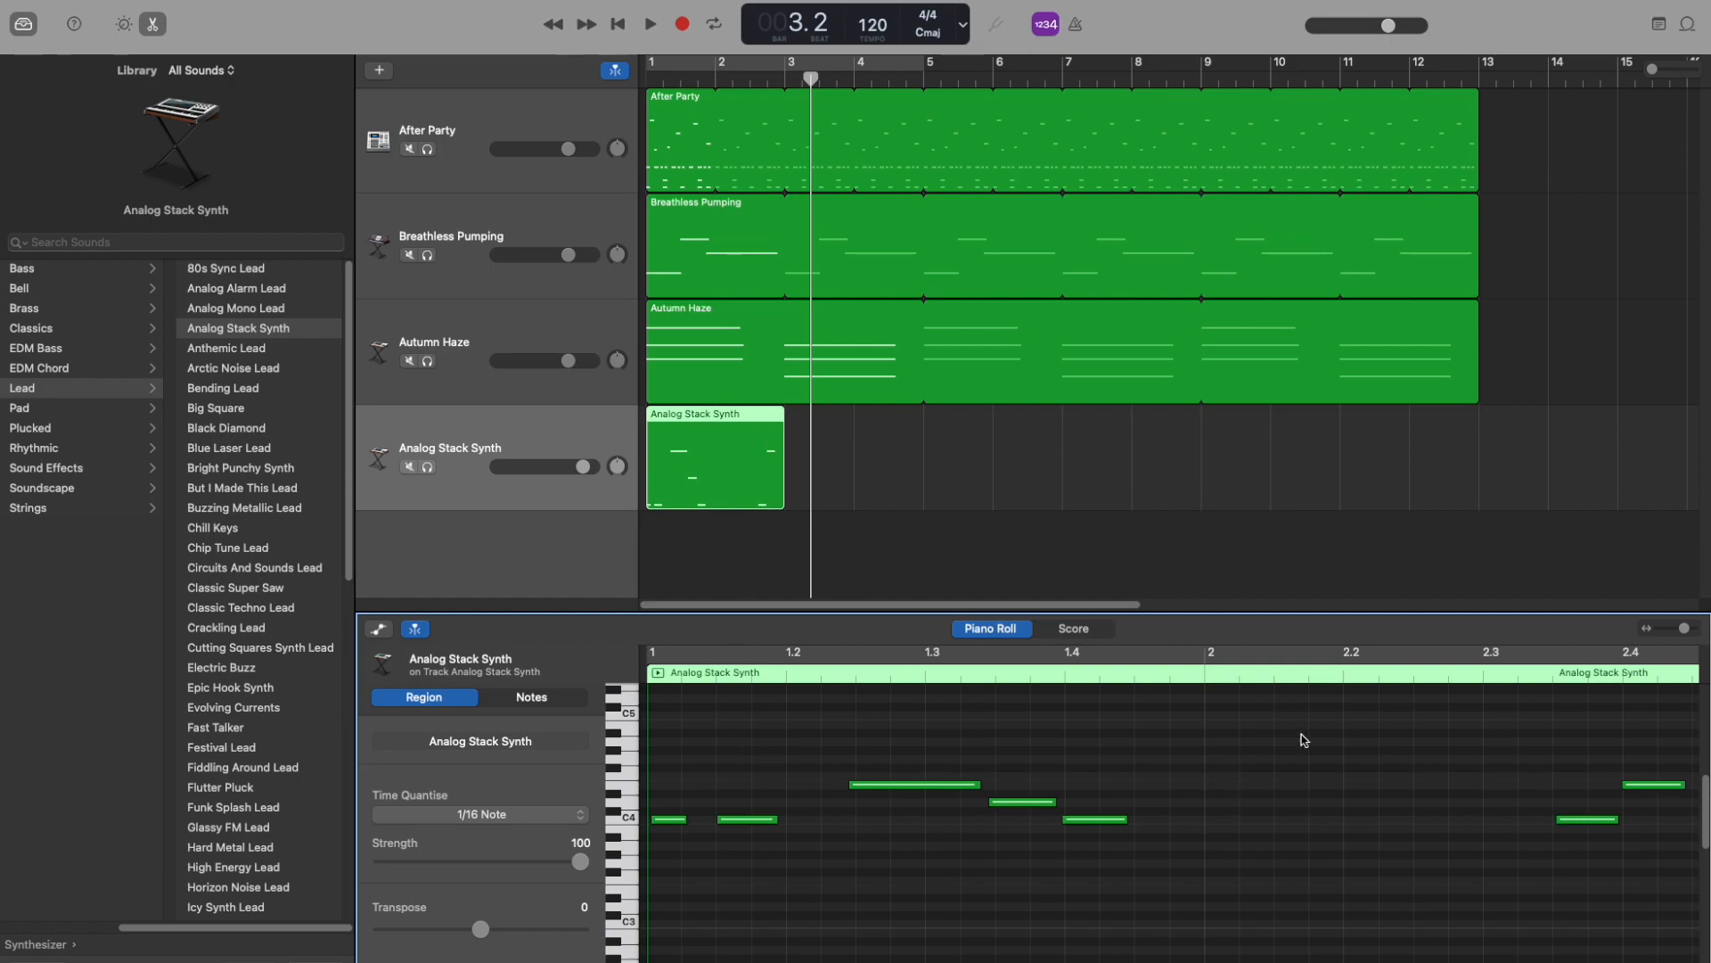
{"action": "left_click_drag", "start_coordinate": [669, 706], "coordinate": [1417, 724]}
{"action": "key", "text": "super+a"}
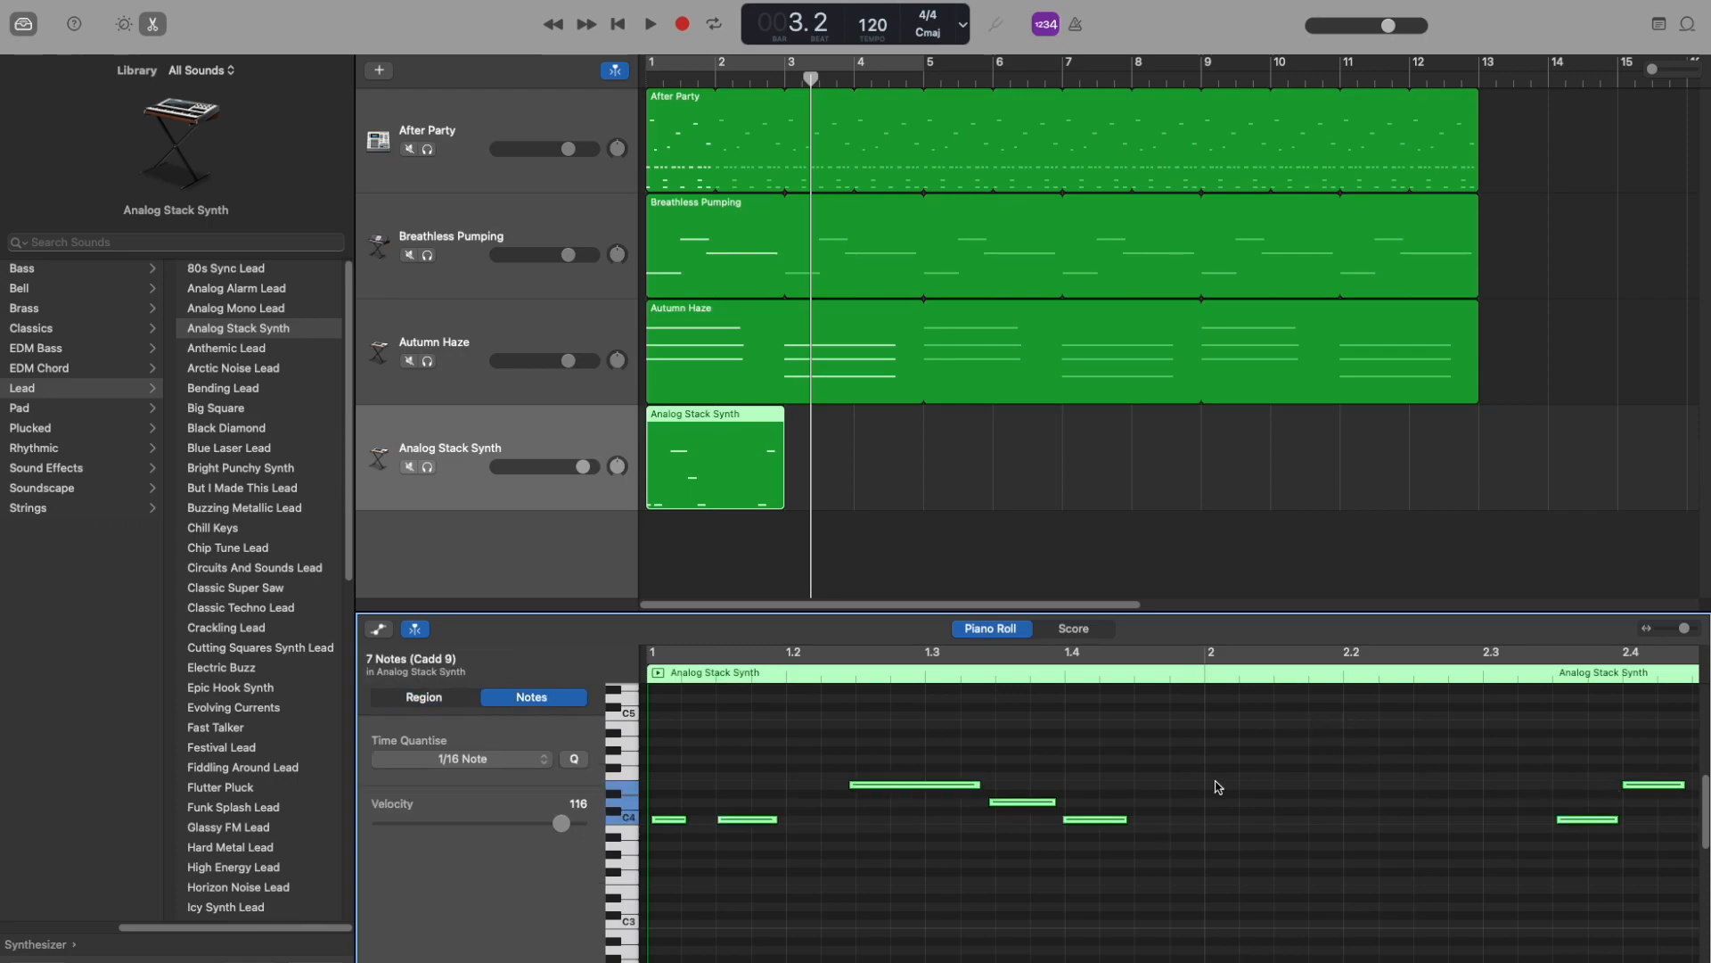
{"action": "left_click", "coordinate": [580, 759]}
{"action": "left_click", "coordinate": [833, 745]}
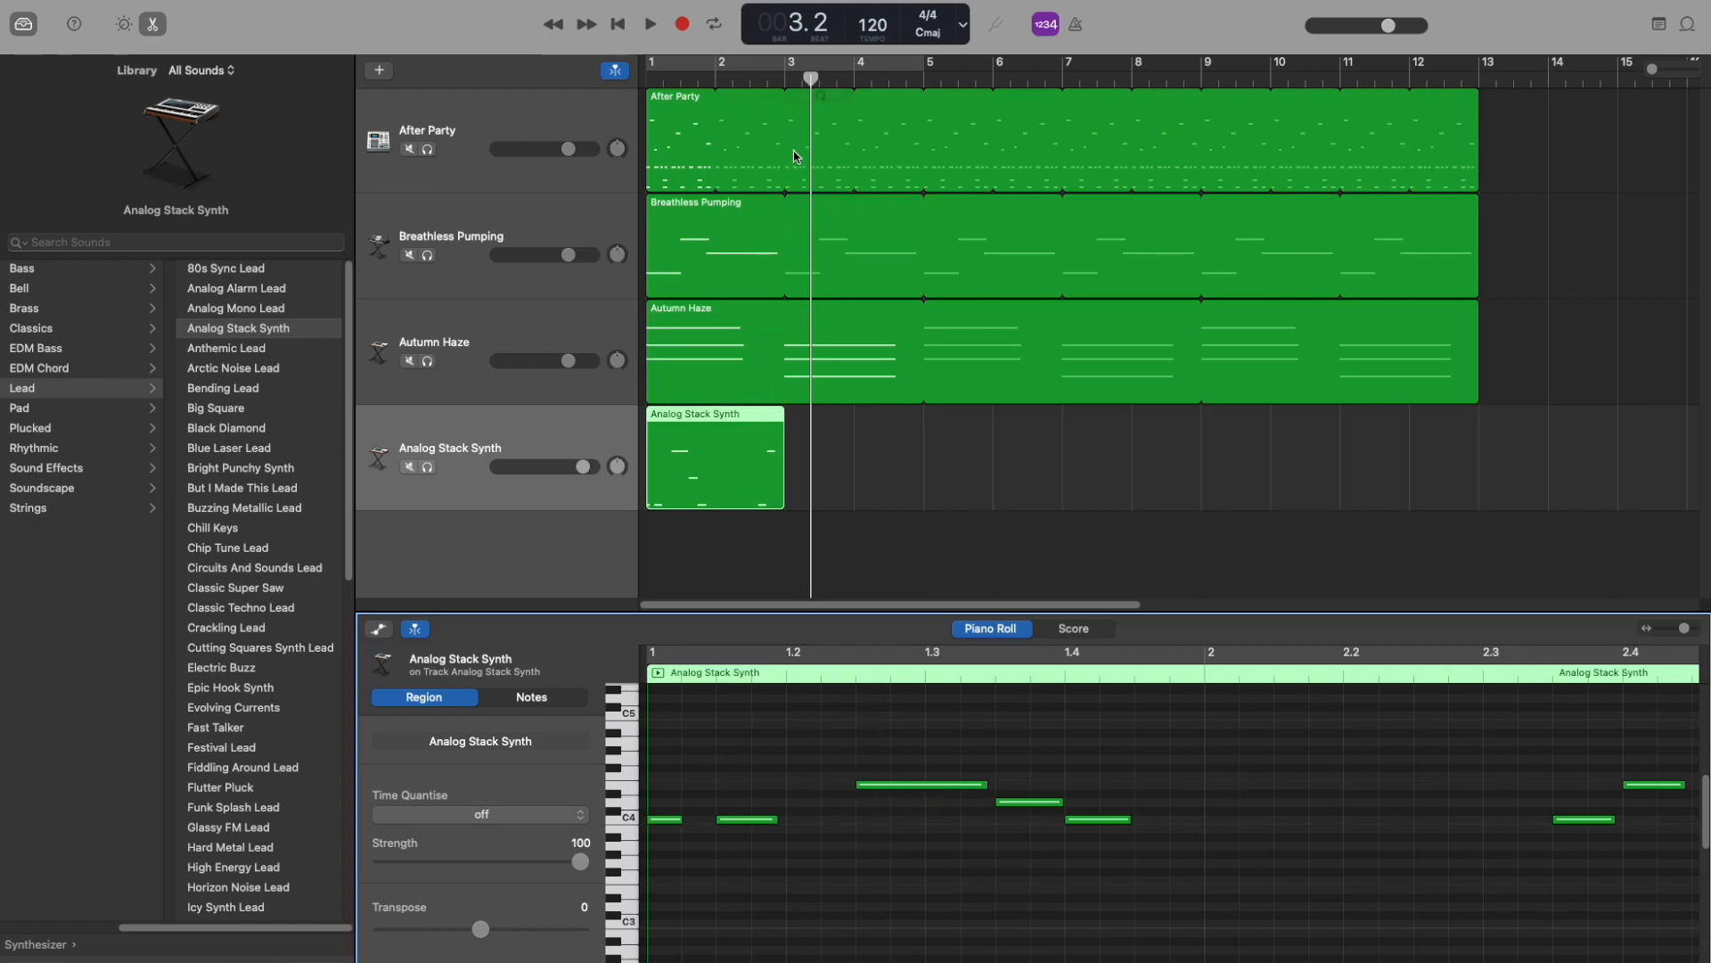
Loop the Analog Stack Synth region from bar 3 to bar 13 and return the playhead to the start
{"action": "left_click", "coordinate": [785, 77]}
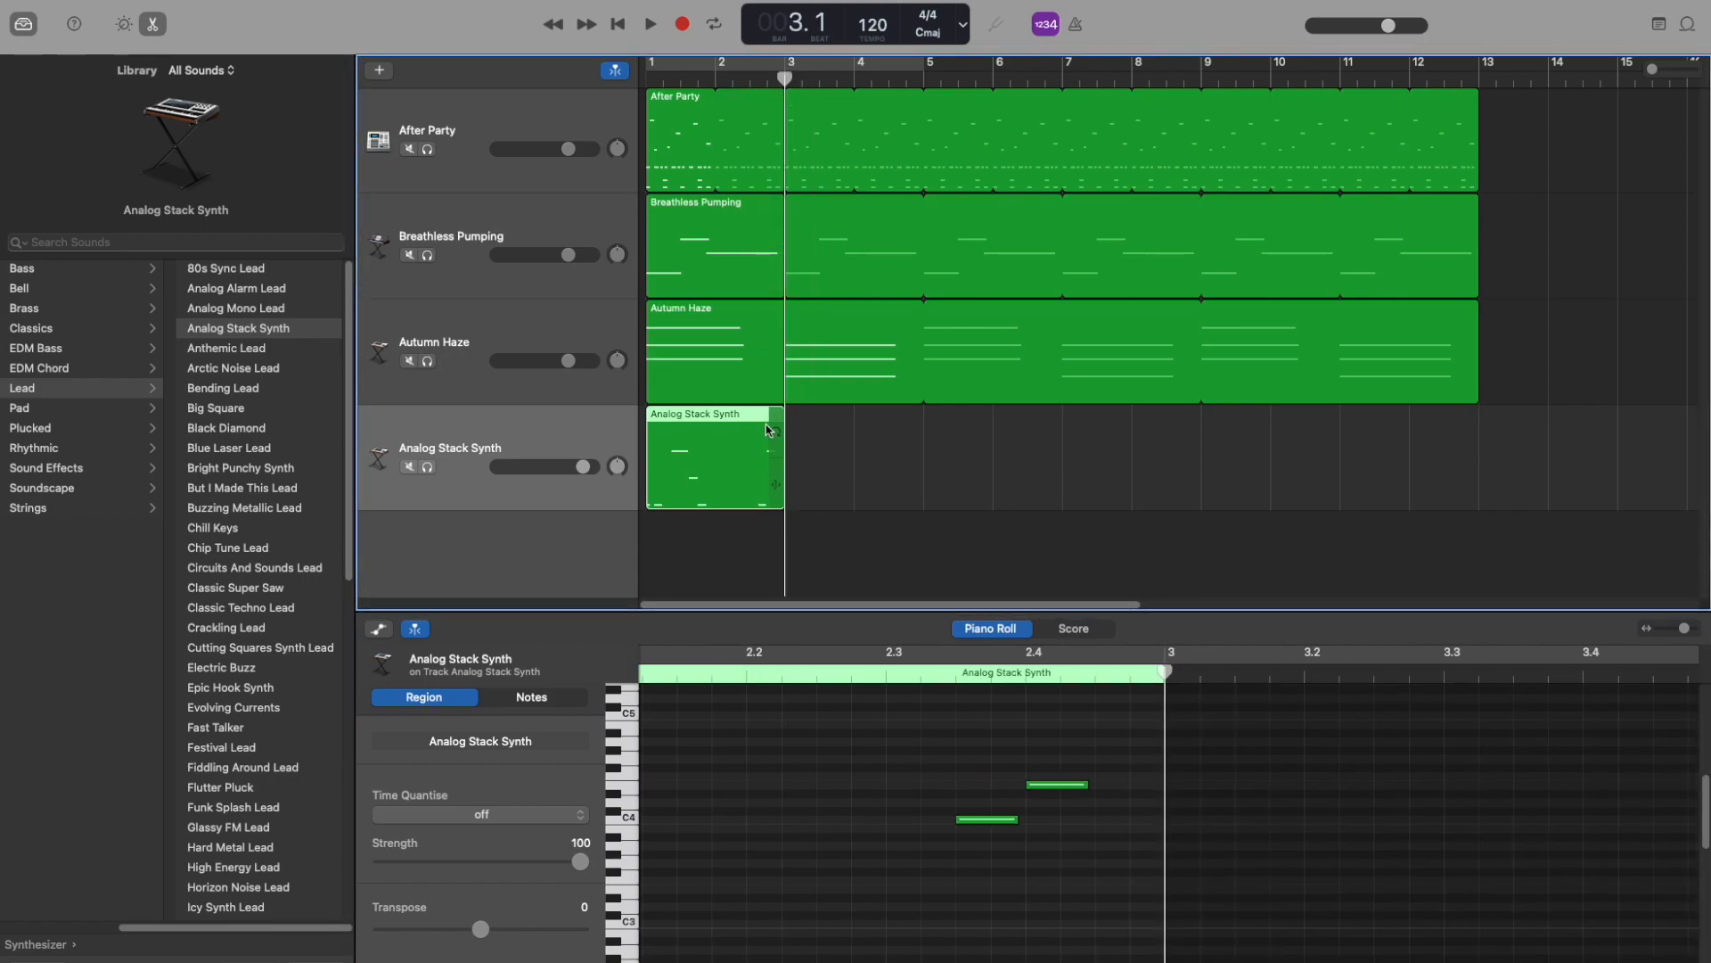
{"action": "left_click_drag", "start_coordinate": [779, 425], "coordinate": [1516, 424]}
{"action": "left_click", "coordinate": [618, 24]}
Play the four-track arrangement, lower the Analog Stack Synth volume slightly below the other tracks, and return the playhead to the start
{"action": "left_click", "coordinate": [648, 24]}
{"action": "left_click", "coordinate": [645, 25]}
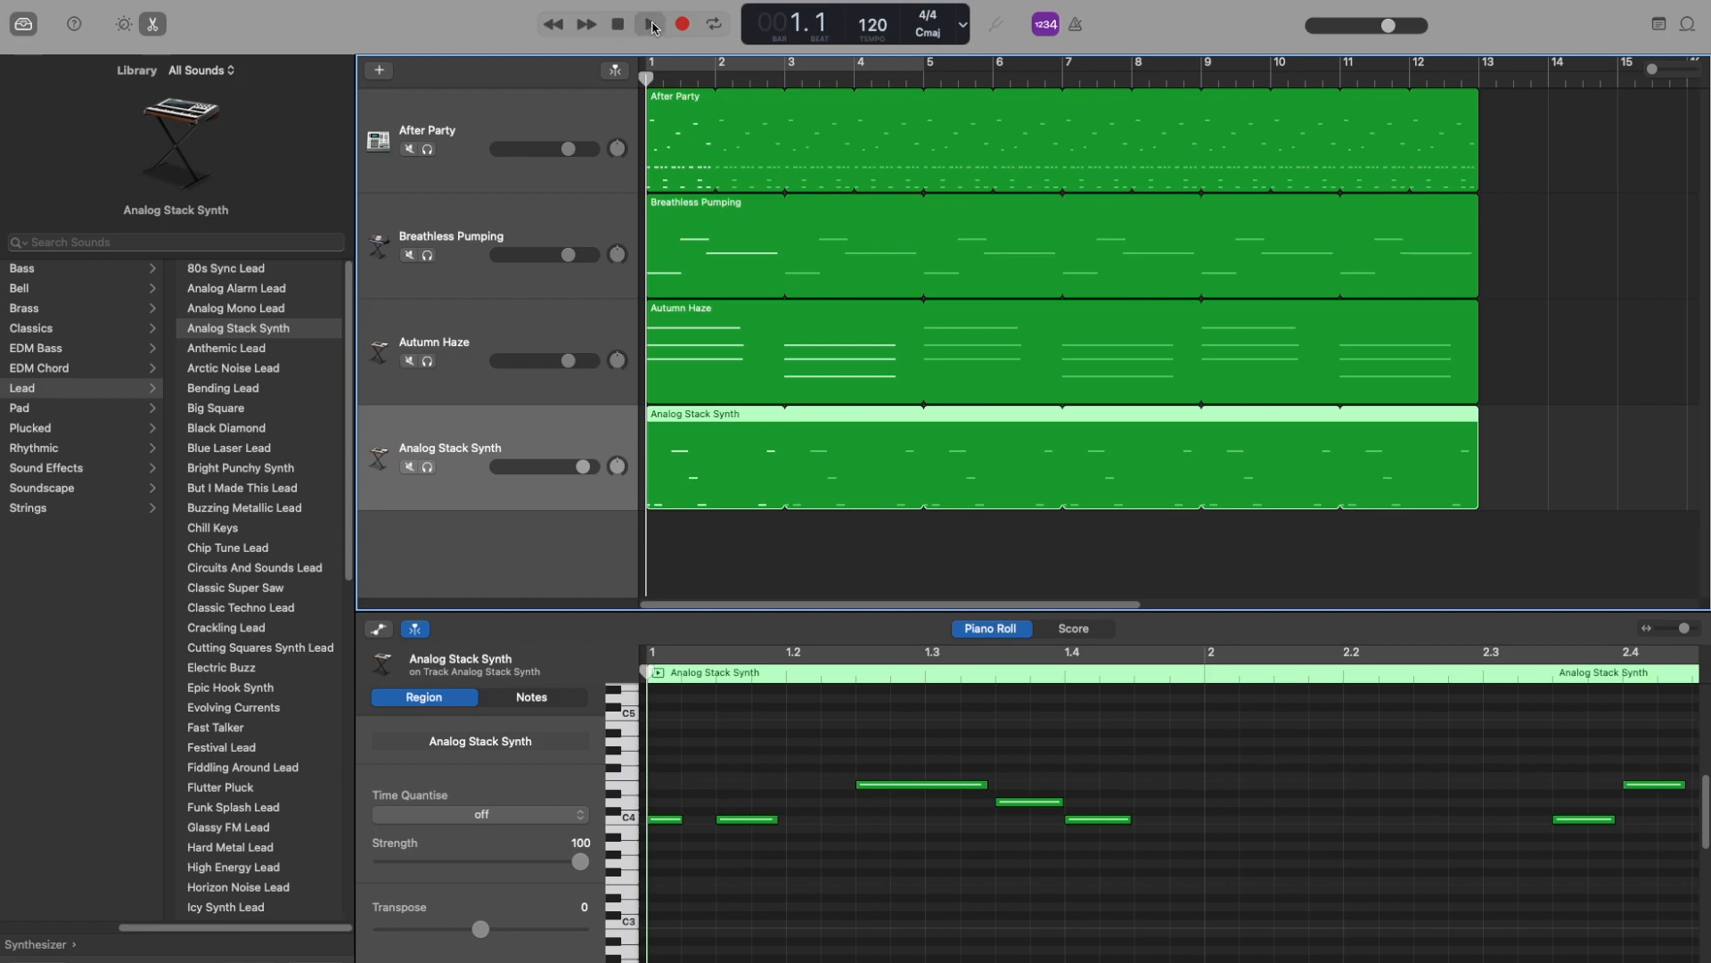
{"action": "left_click_drag", "start_coordinate": [582, 466], "coordinate": [569, 466]}
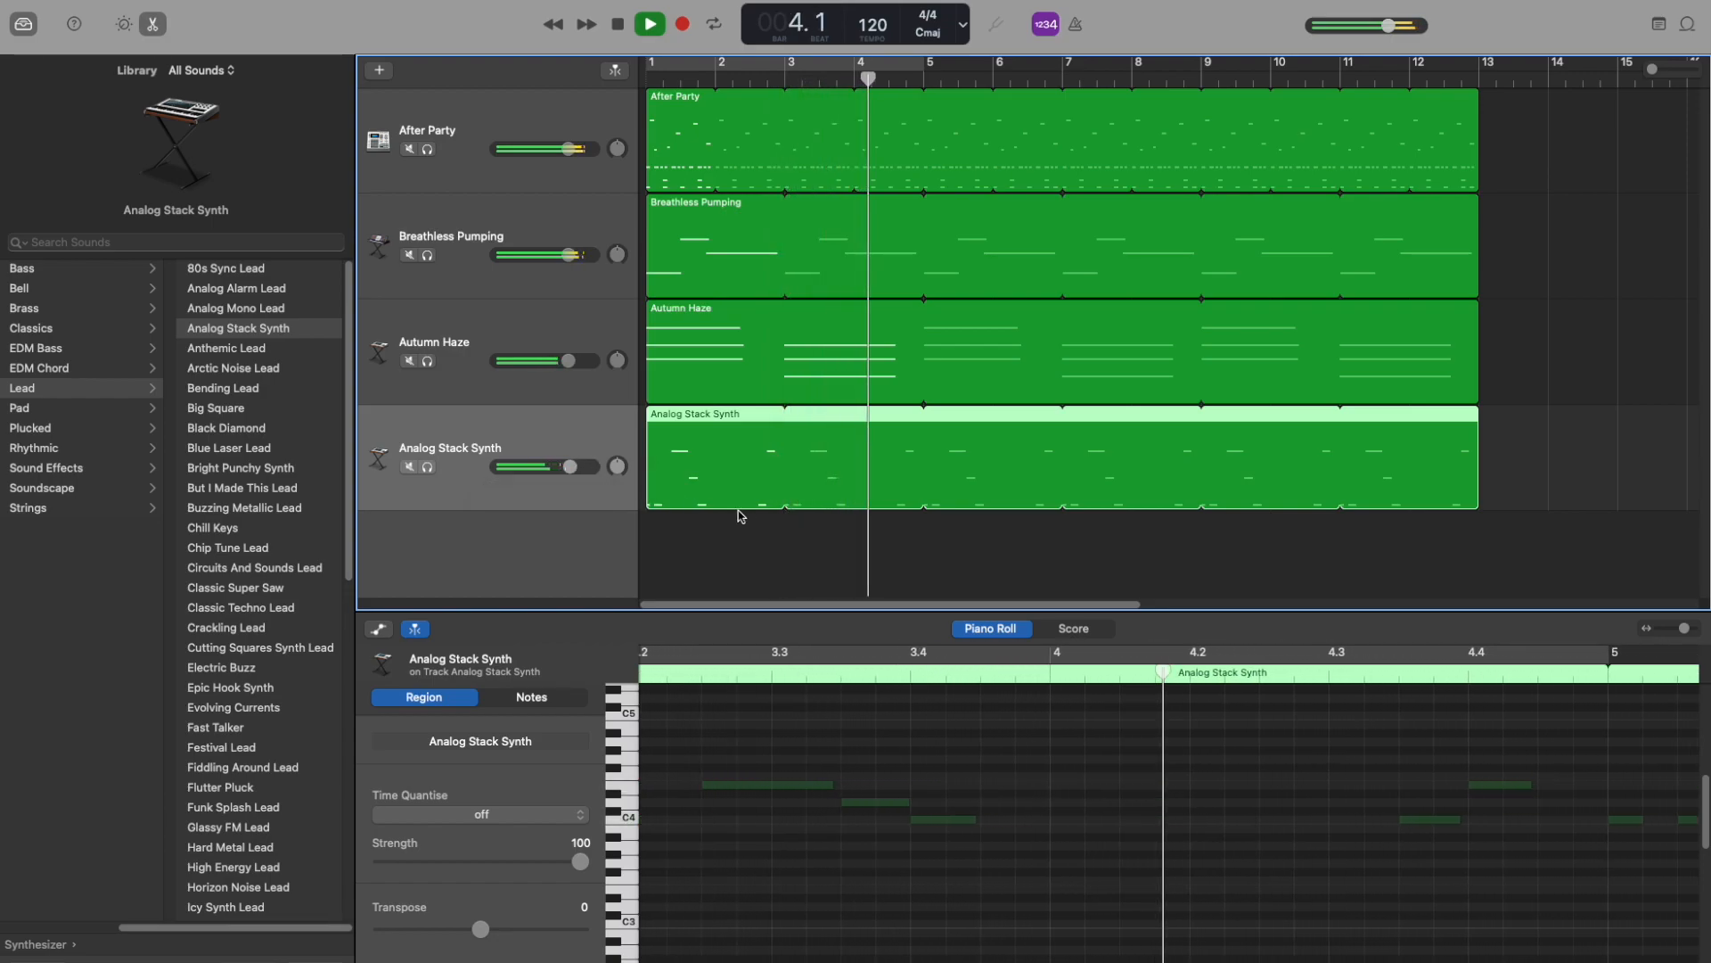
{"action": "left_click", "coordinate": [621, 29]}
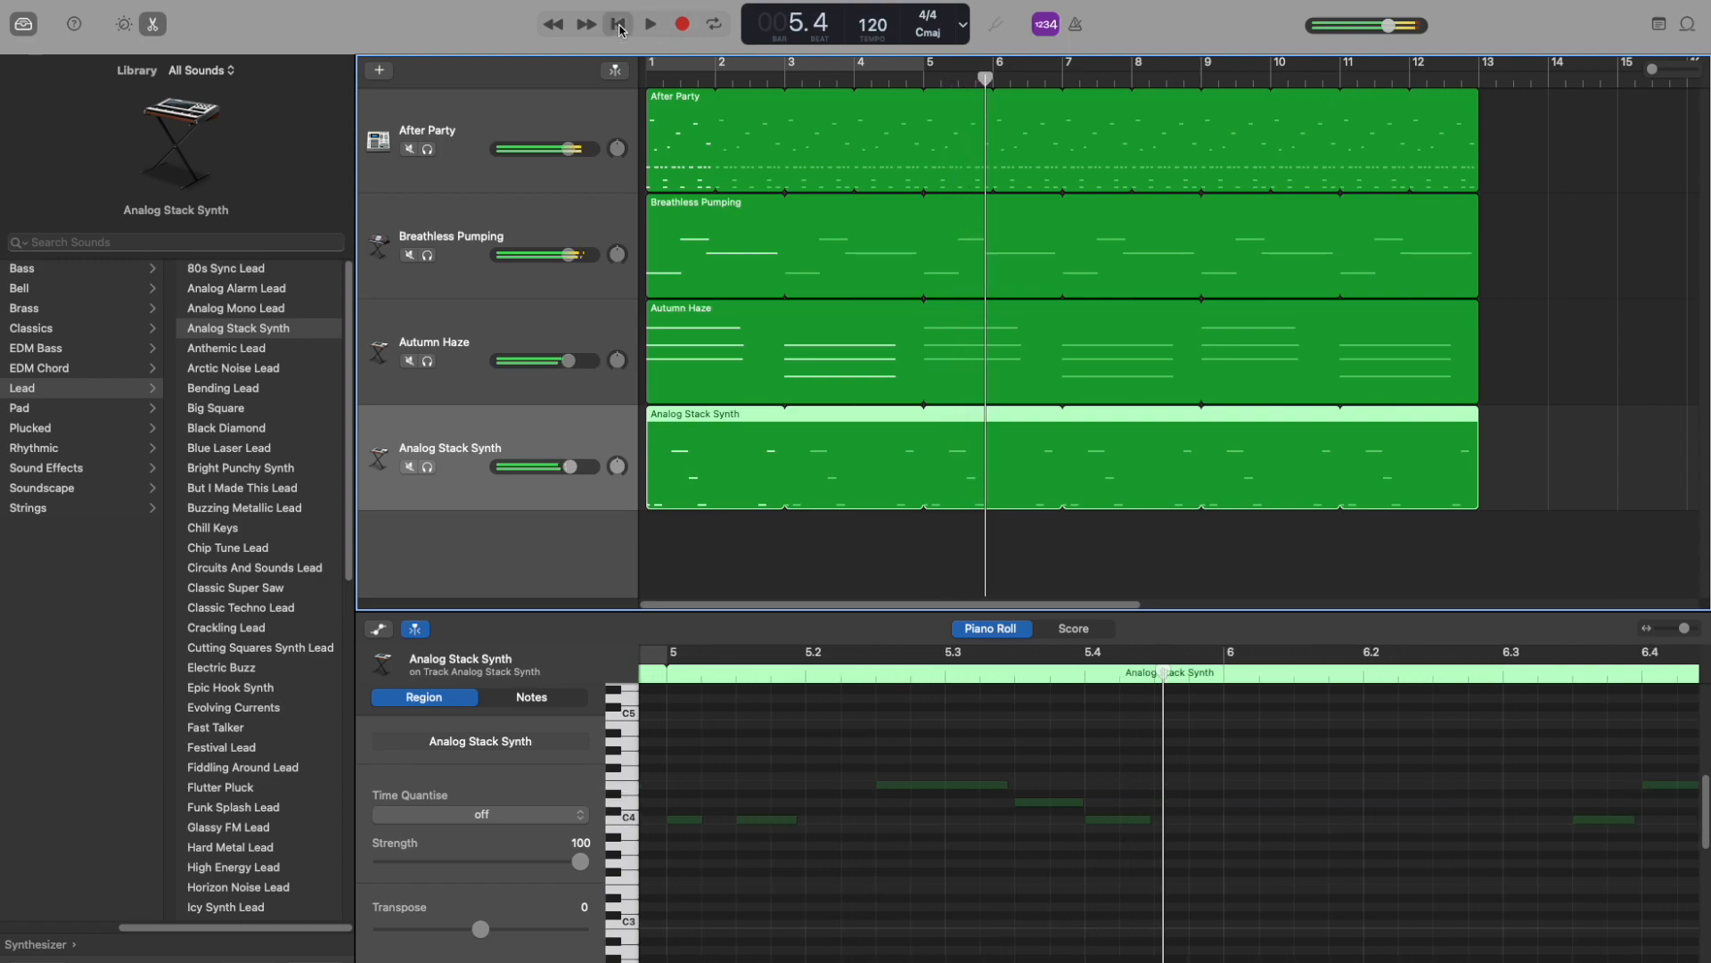
{"action": "left_click", "coordinate": [621, 29]}
{"action": "left_click", "coordinate": [684, 575]}
{"action": "left_click_drag", "start_coordinate": [569, 470], "coordinate": [556, 477]}
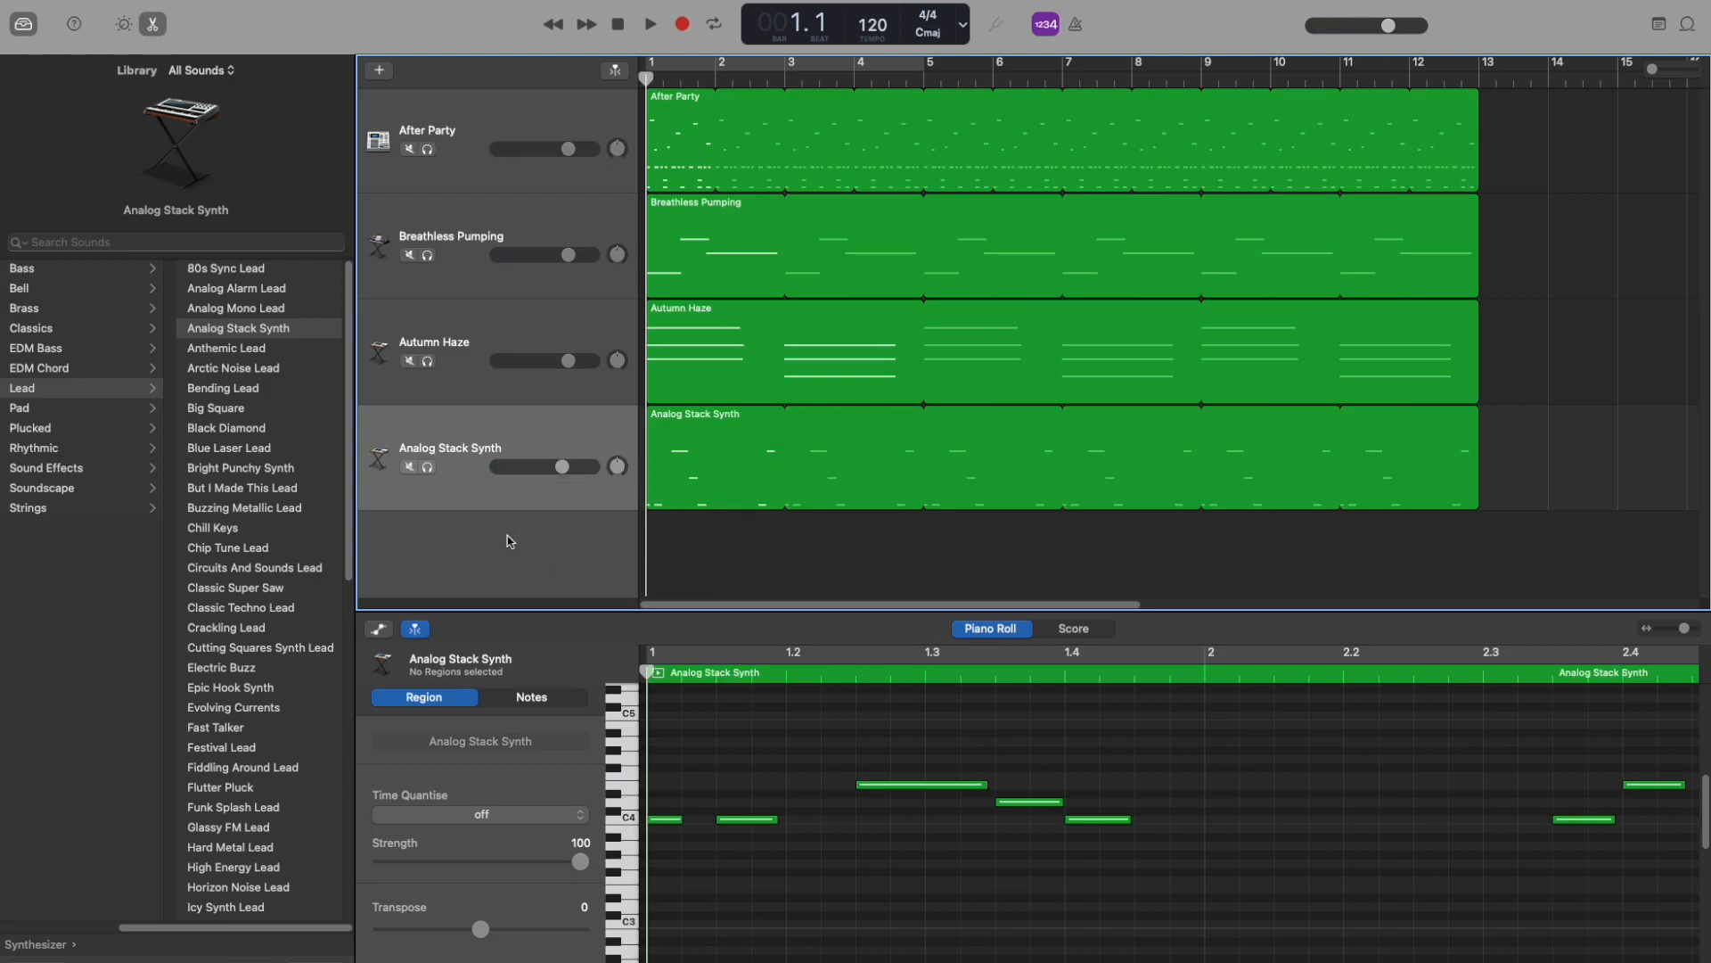
Enlarge the tracks area and move the looped Breathless Pumping region so it starts at bar 14
{"action": "left_click_drag", "start_coordinate": [687, 610], "coordinate": [689, 721]}
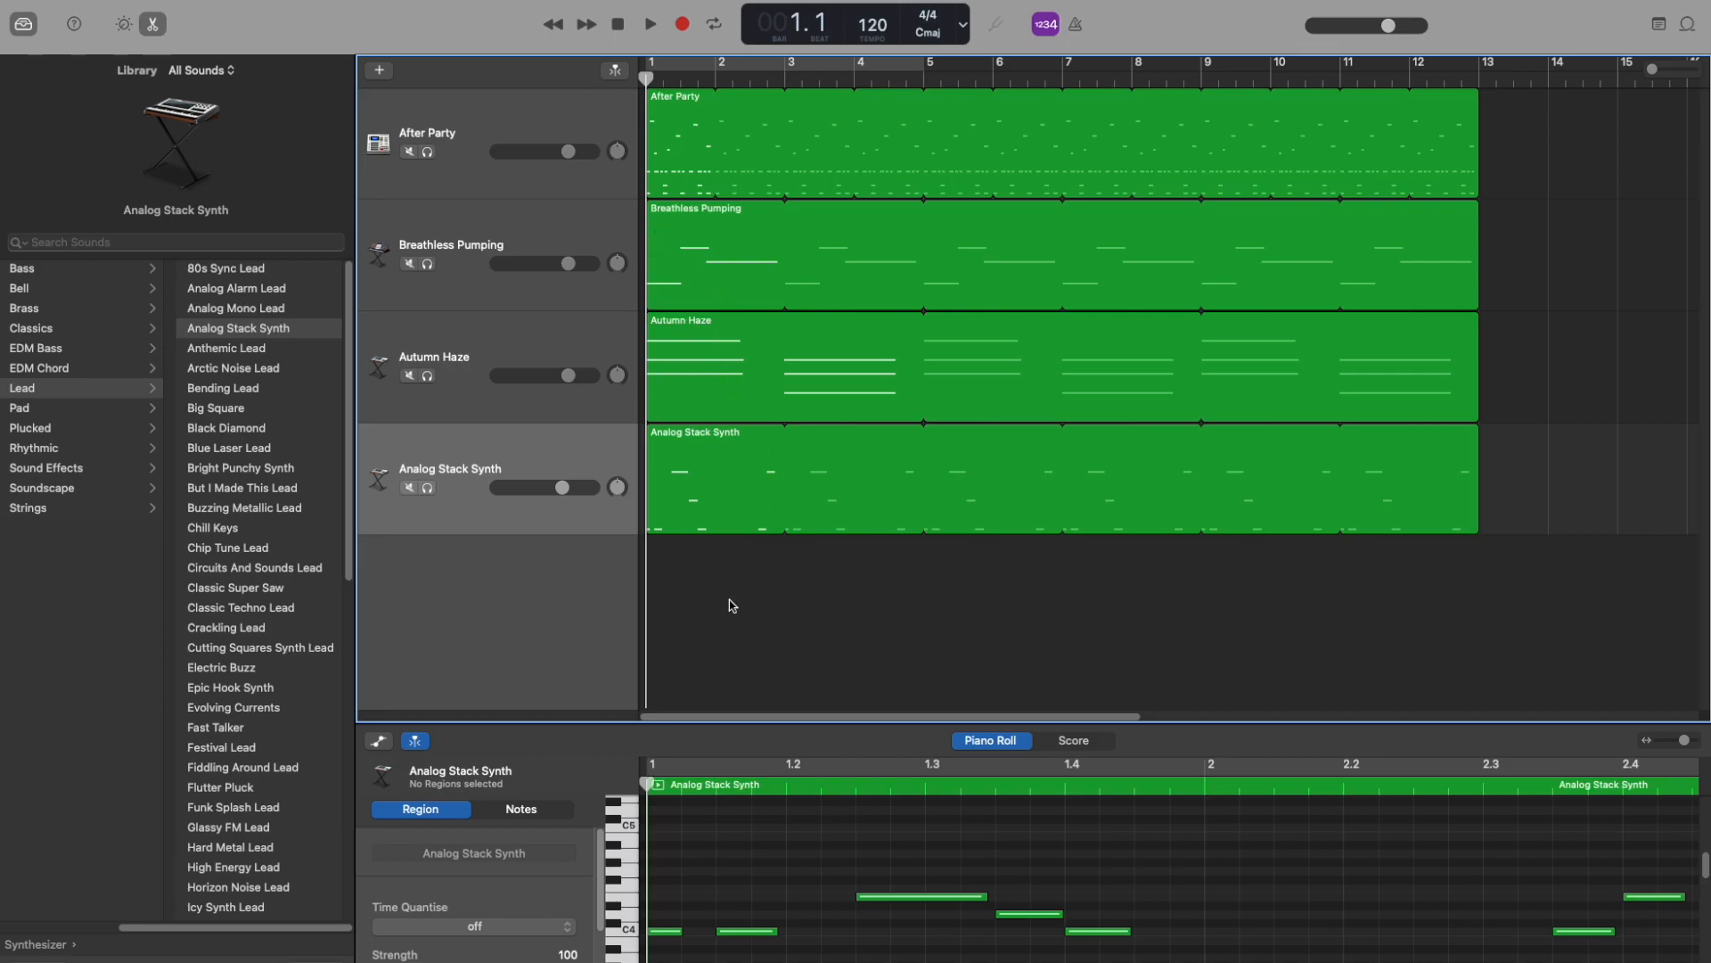
{"action": "left_click", "coordinate": [699, 258]}
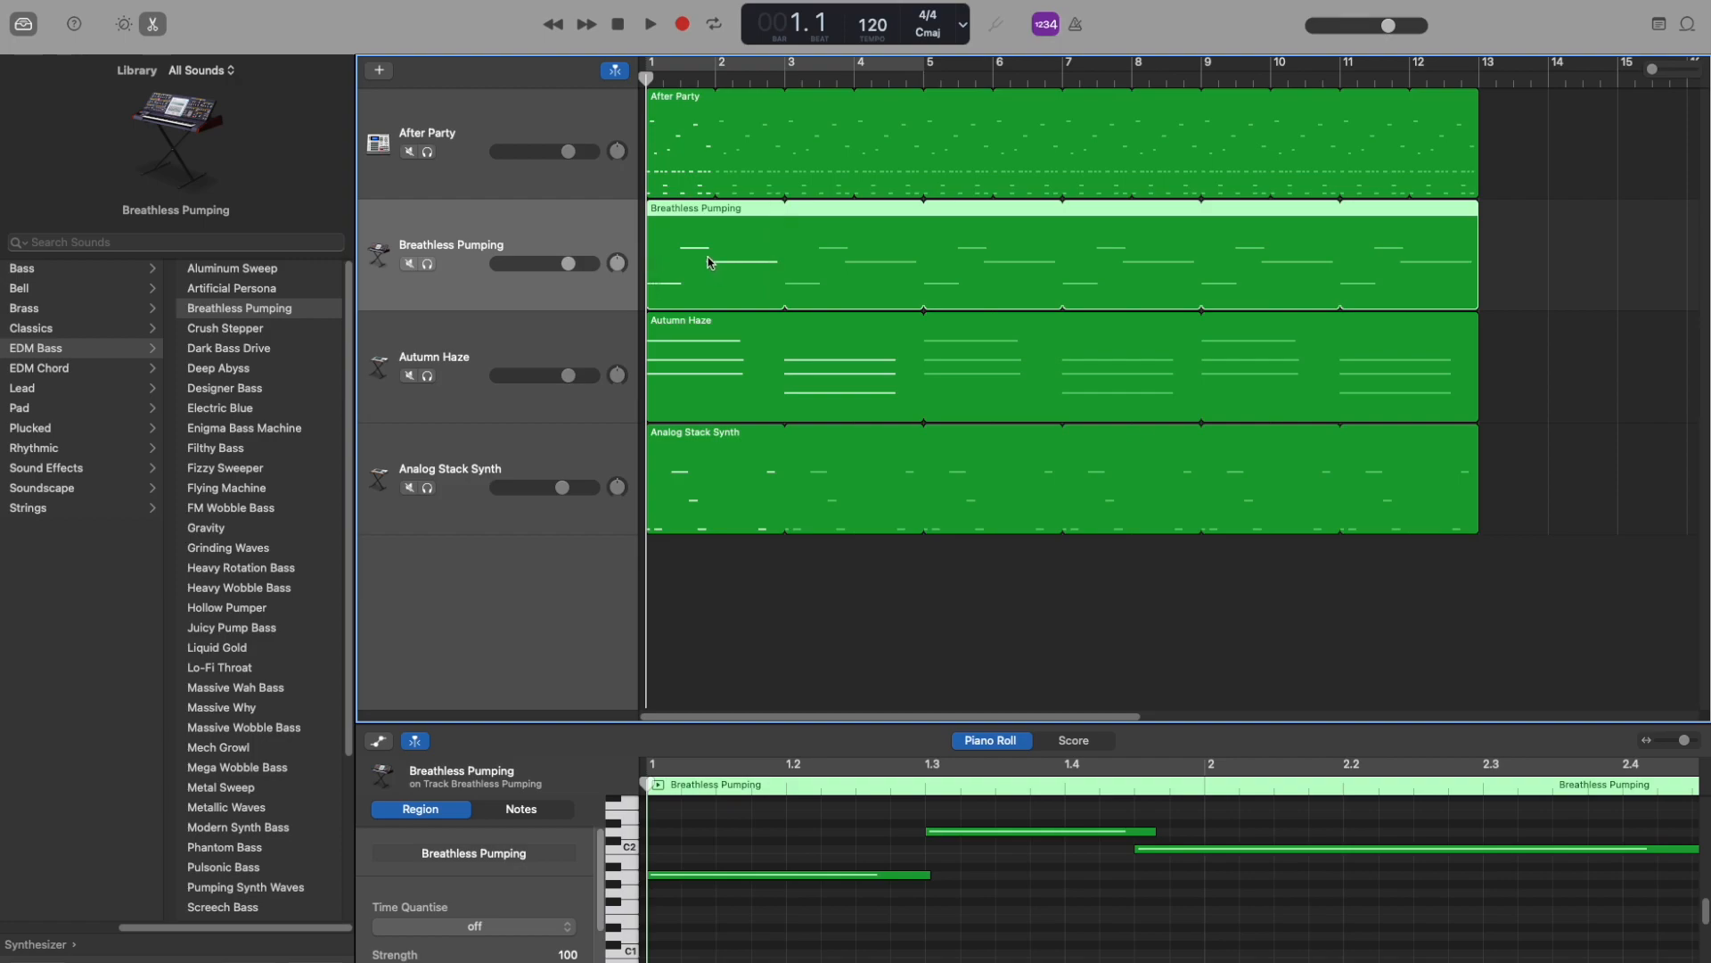
{"action": "left_click_drag", "start_coordinate": [713, 264], "coordinate": [1607, 256]}
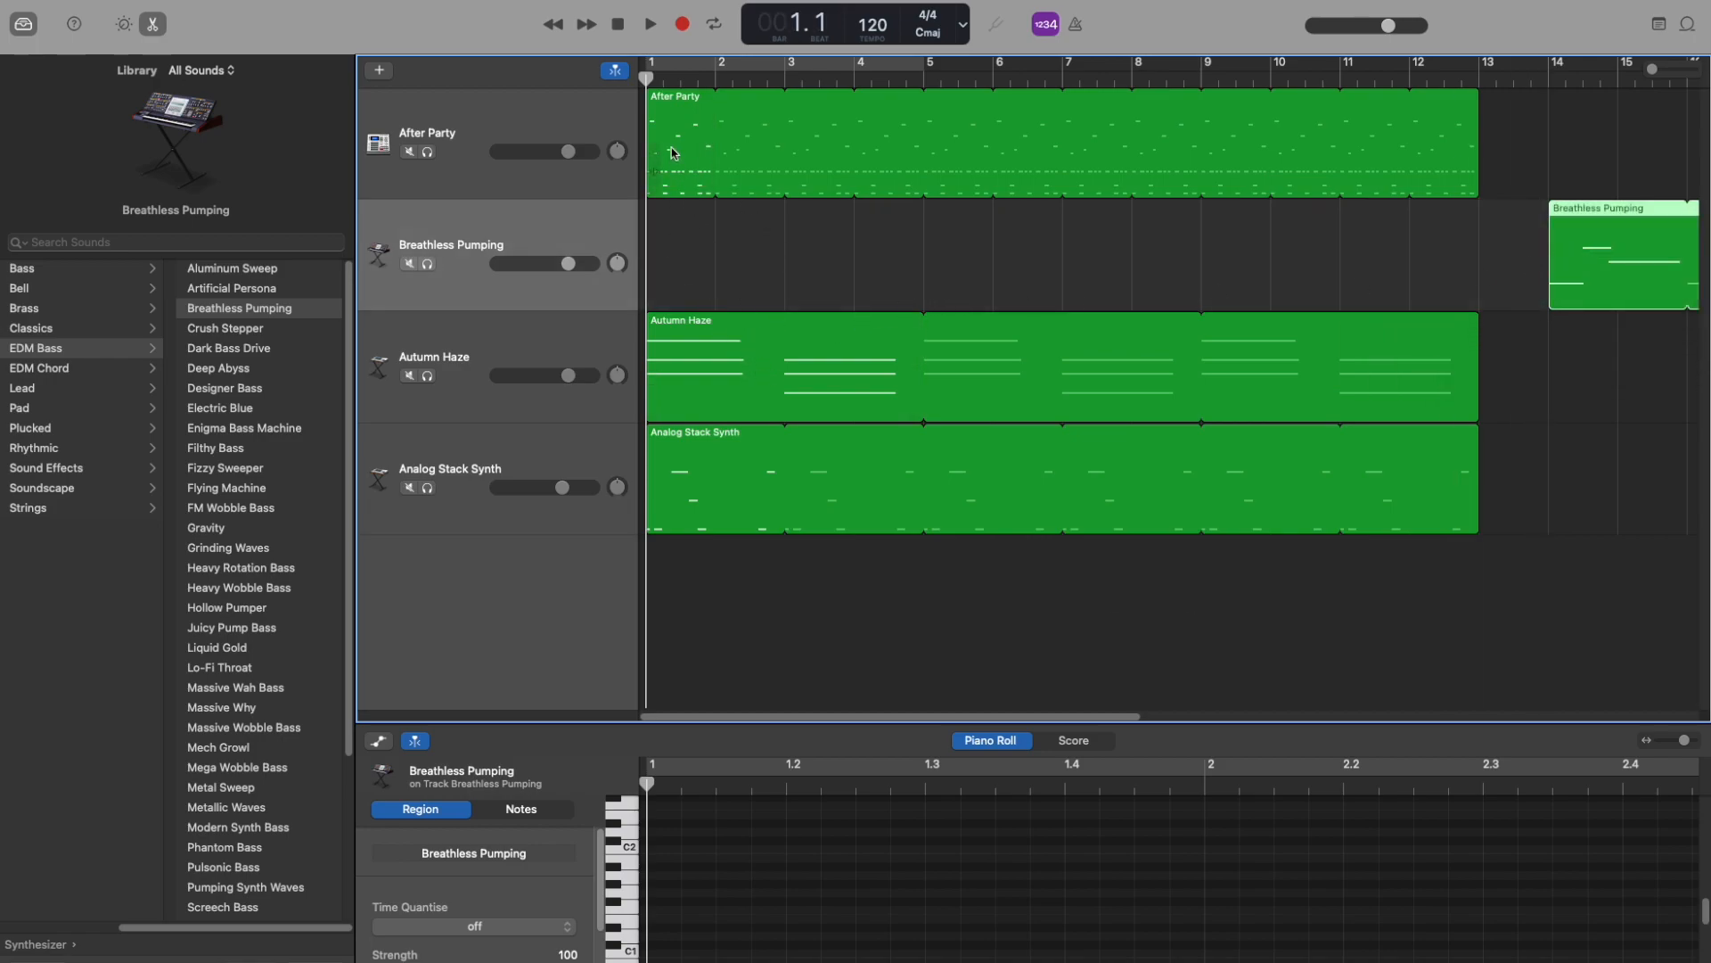
Move the looped Autumn Haze region so it starts at bar 3, aligning its start with the playhead placed at bar 3
{"action": "left_click_drag", "start_coordinate": [733, 375], "coordinate": [1016, 362]}
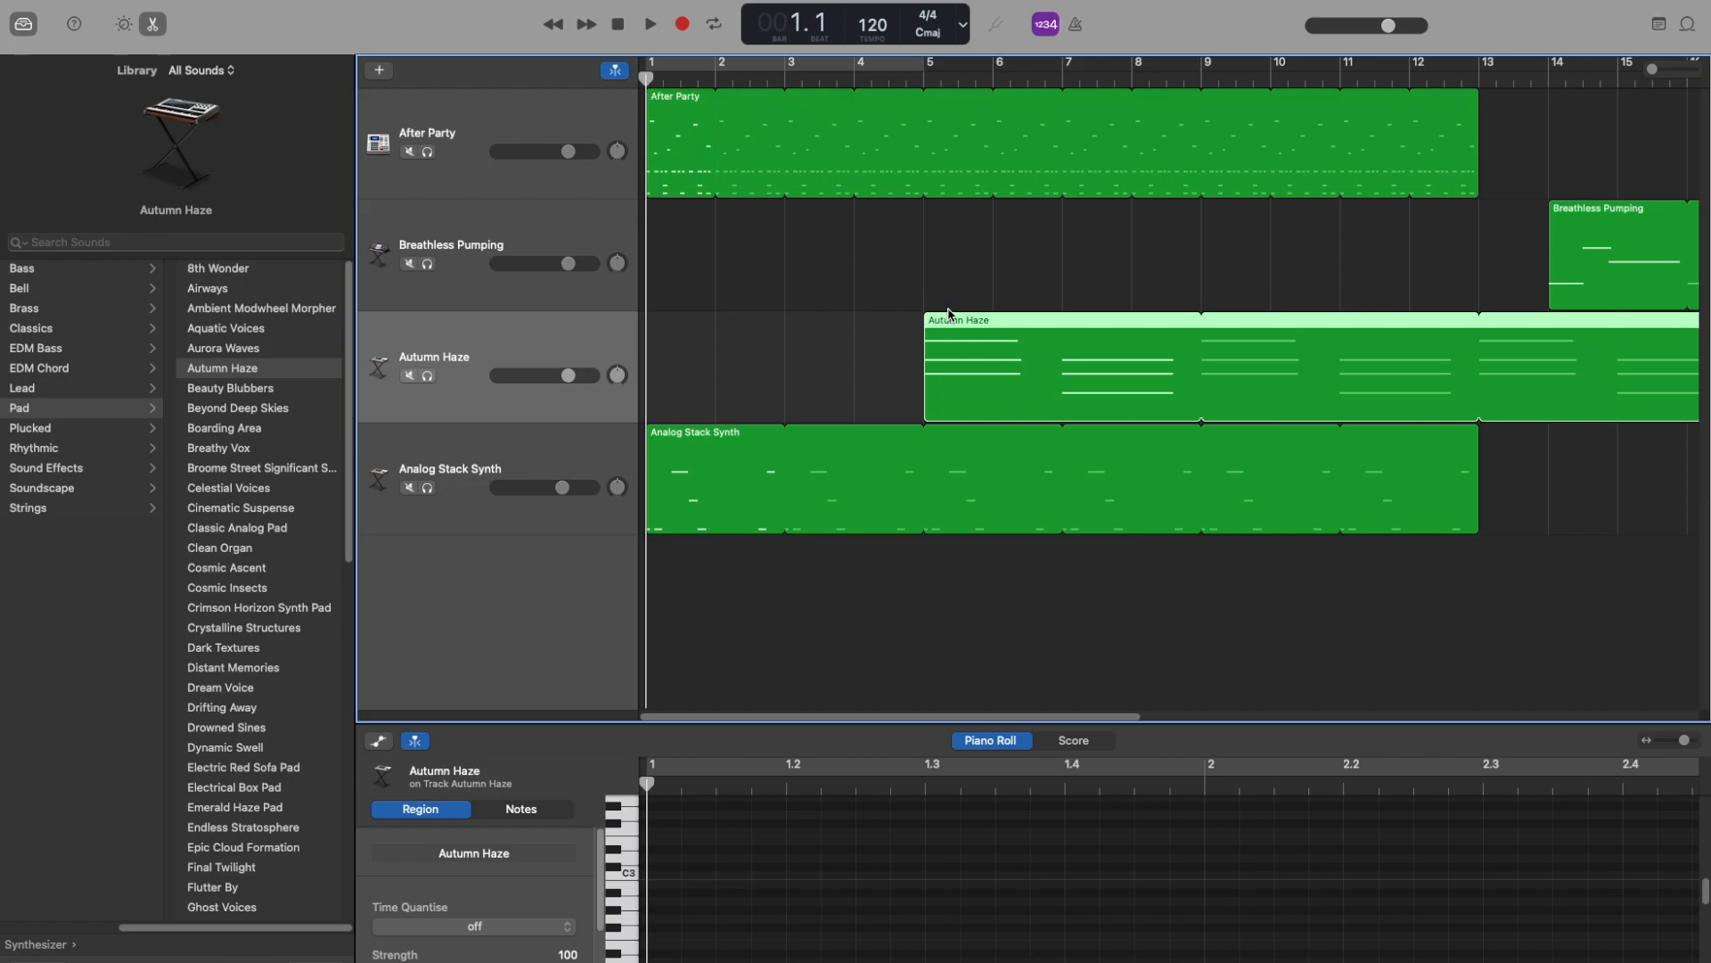
{"action": "left_click_drag", "start_coordinate": [983, 347], "coordinate": [848, 347]}
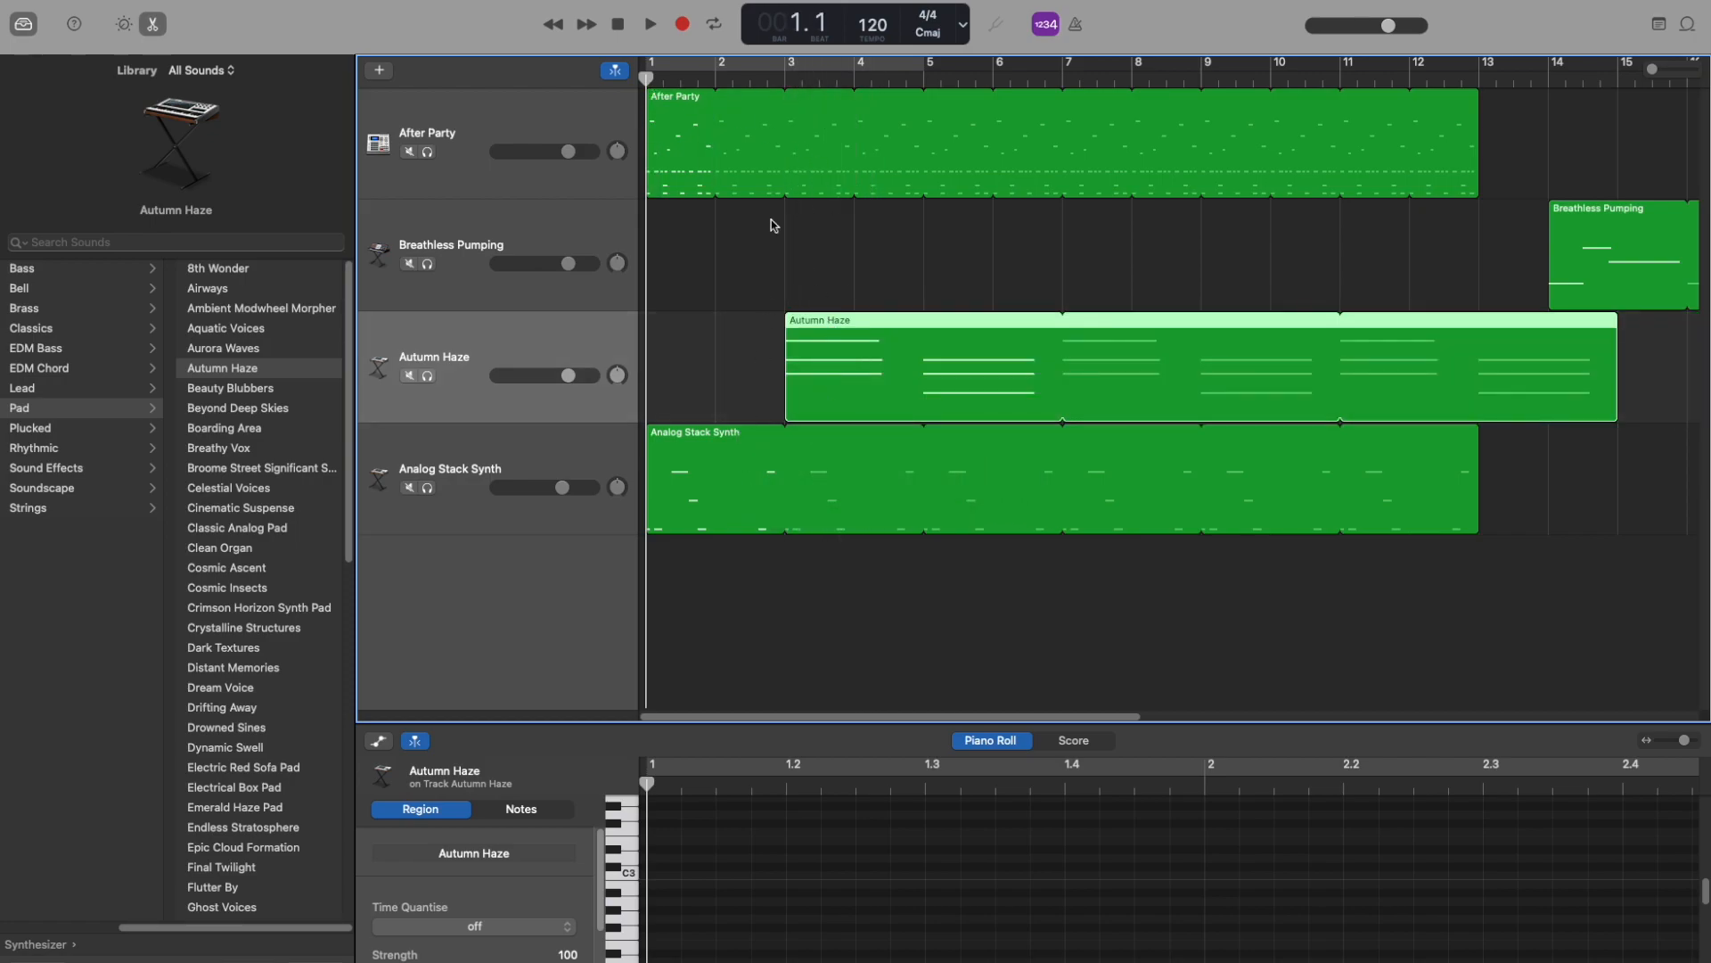
{"action": "mouse_move", "coordinate": [841, 364]}
{"action": "left_mouse_down"}
{"action": "mouse_move", "coordinate": [919, 360]}
{"action": "mouse_move", "coordinate": [865, 350]}
{"action": "left_mouse_up"}
{"action": "left_click", "coordinate": [826, 252]}
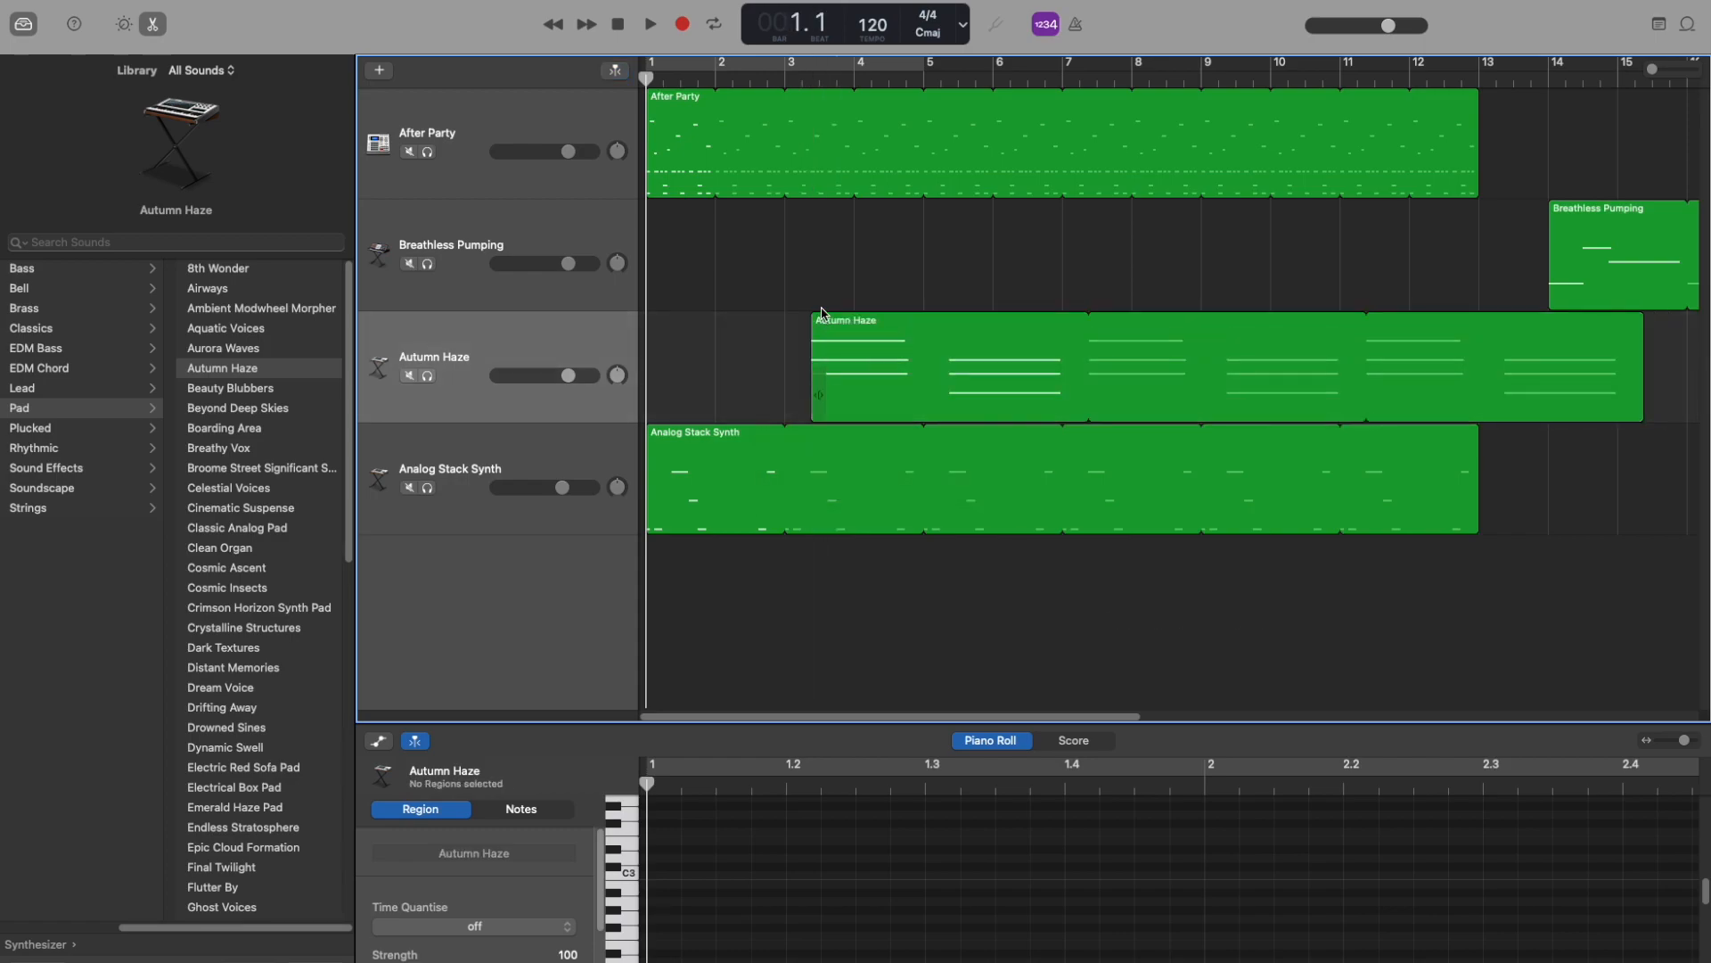
{"action": "left_click_drag", "start_coordinate": [811, 79], "coordinate": [785, 79]}
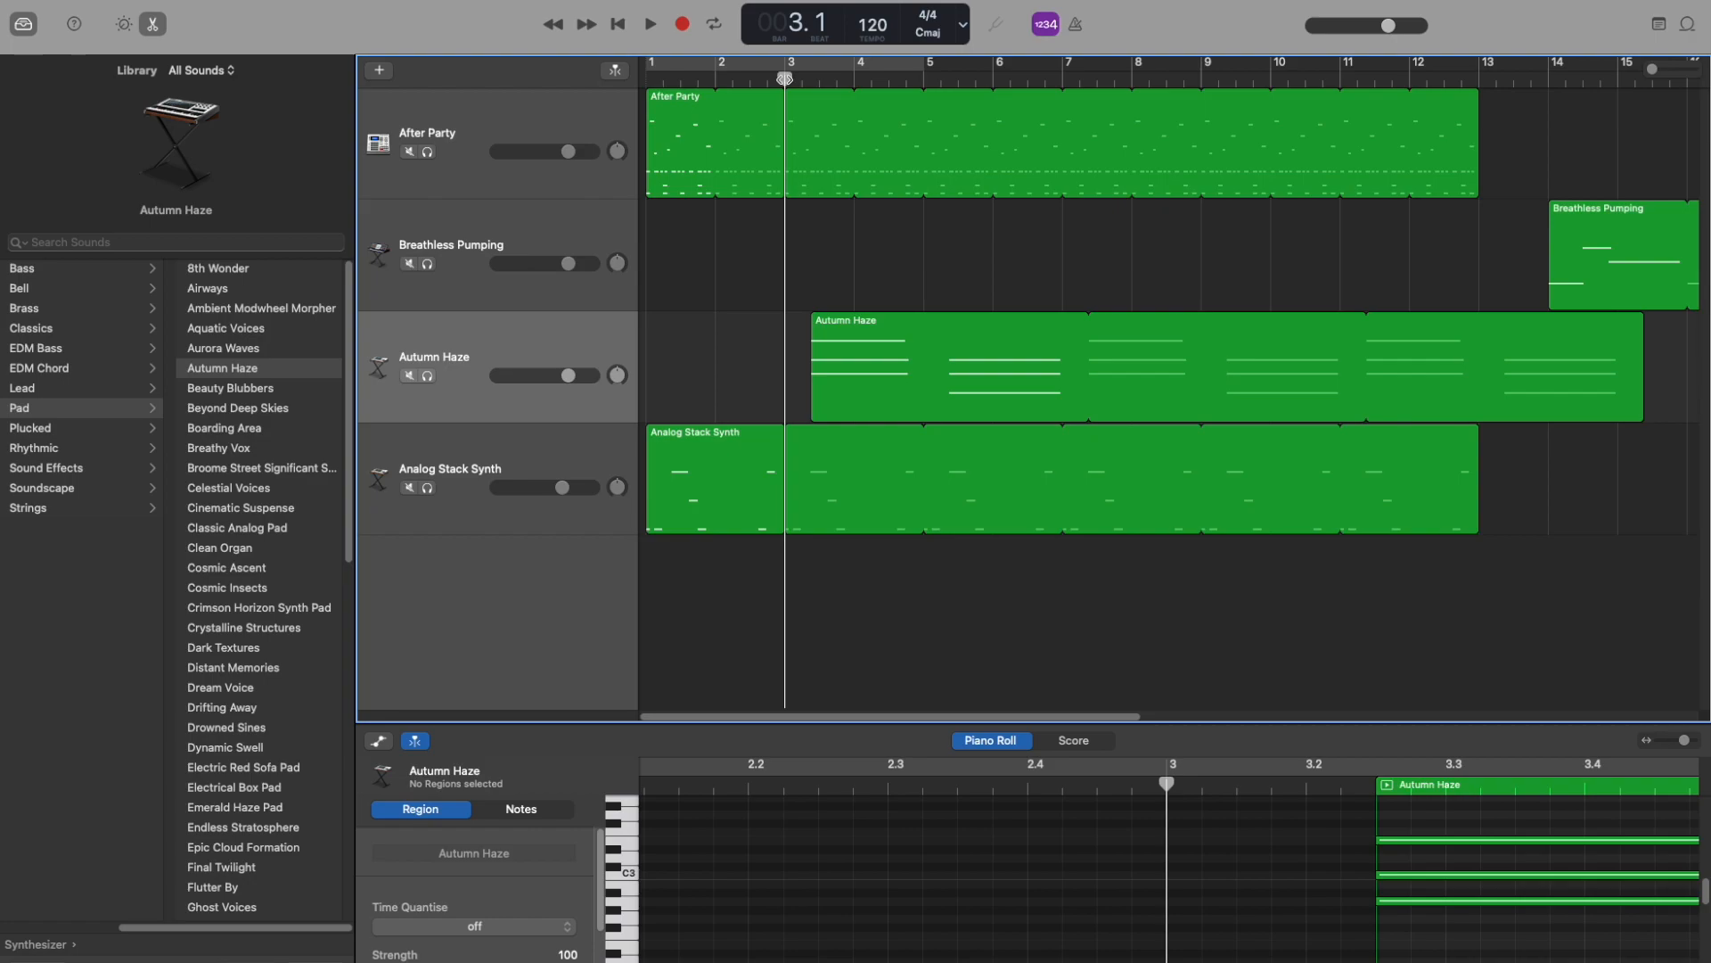
{"action": "left_click", "coordinate": [867, 73]}
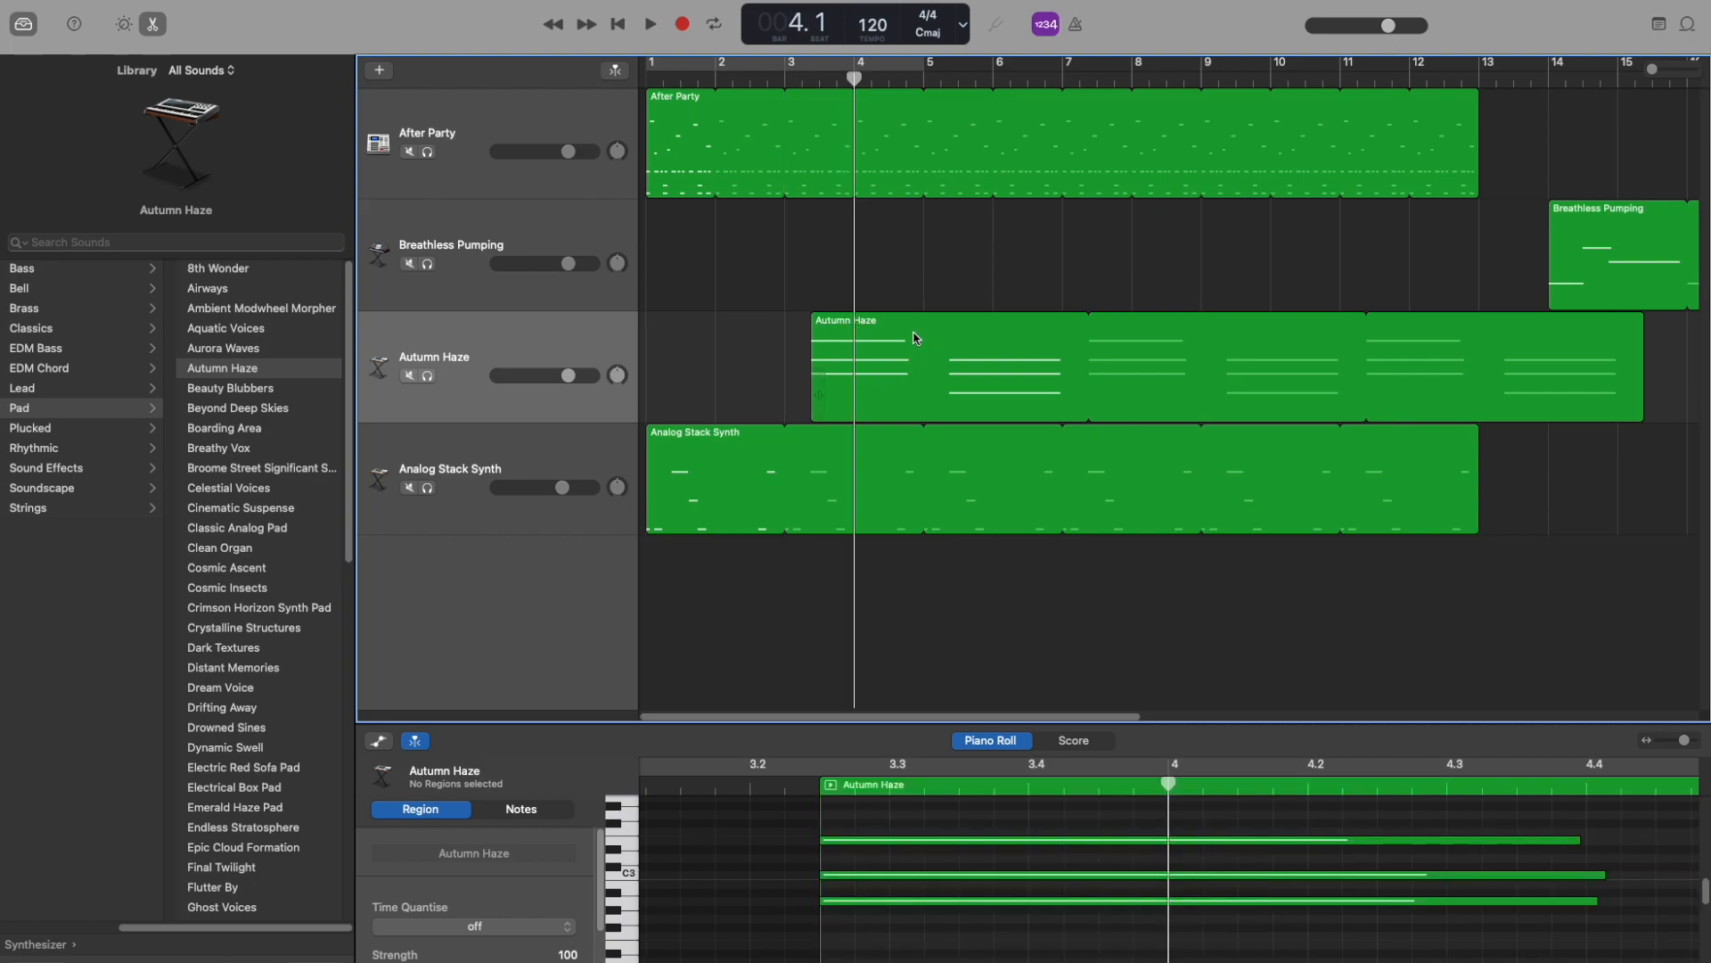
{"action": "left_click", "coordinate": [786, 80]}
{"action": "left_click_drag", "start_coordinate": [880, 336], "coordinate": [858, 334]}
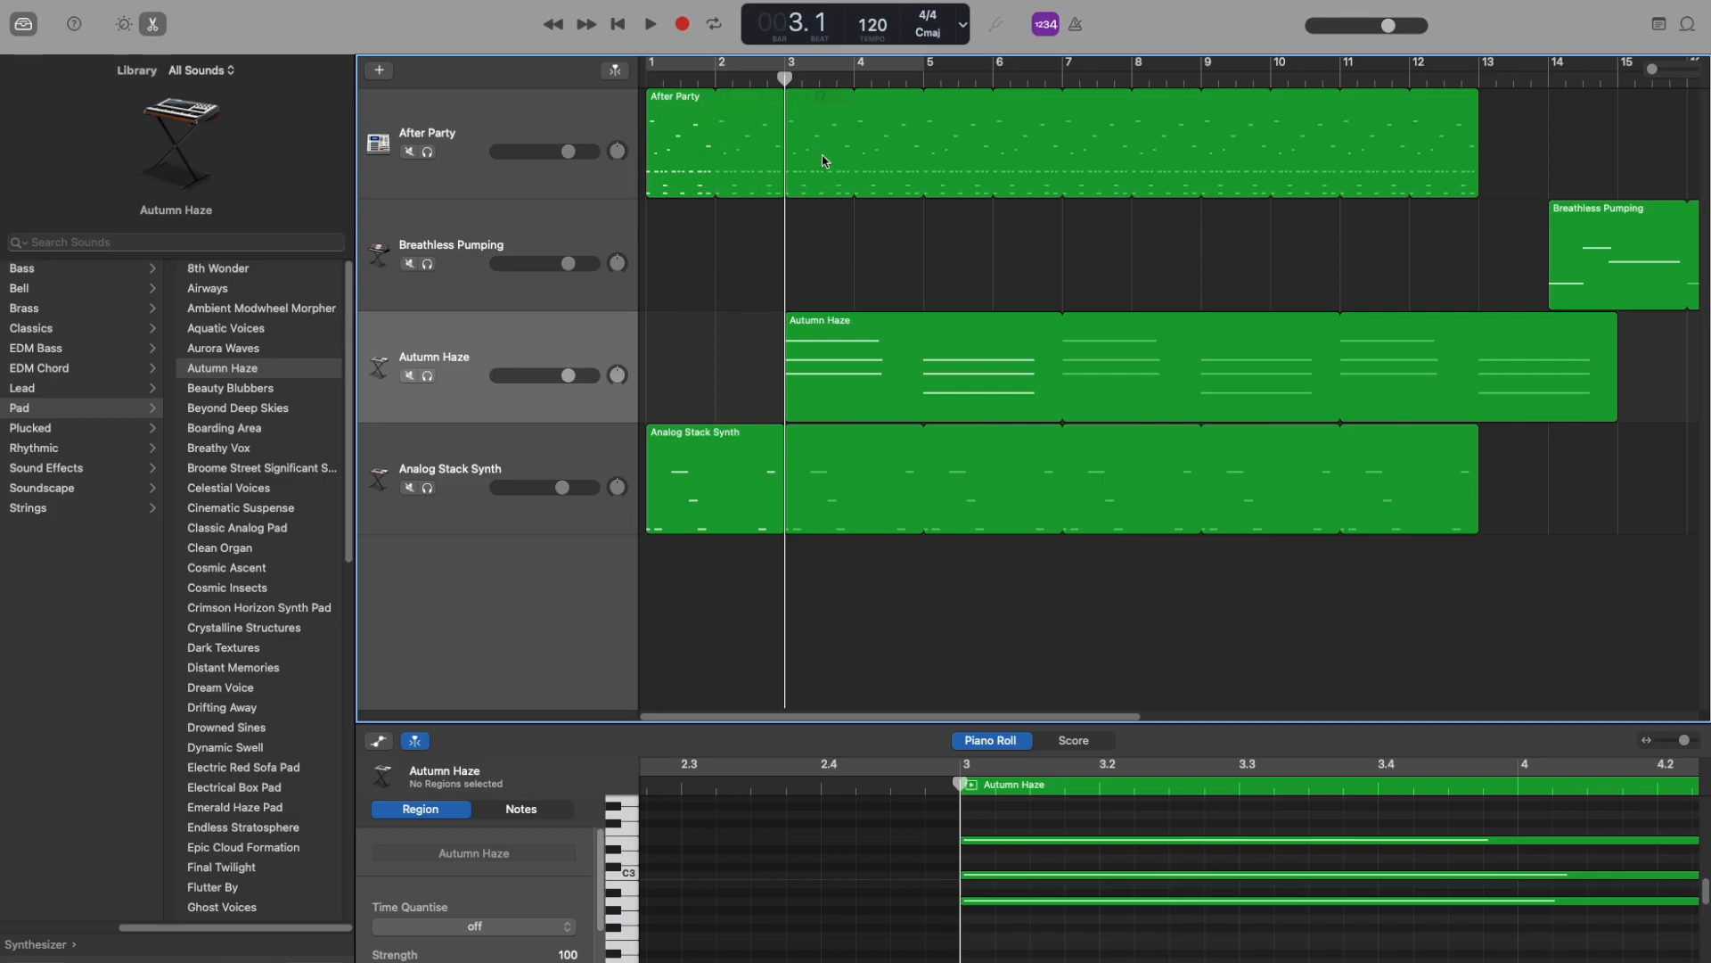
Move the looped Analog Stack Synth region so it starts at bar 7 and place the playhead at bar 7
{"action": "left_click_drag", "start_coordinate": [726, 482], "coordinate": [1130, 454]}
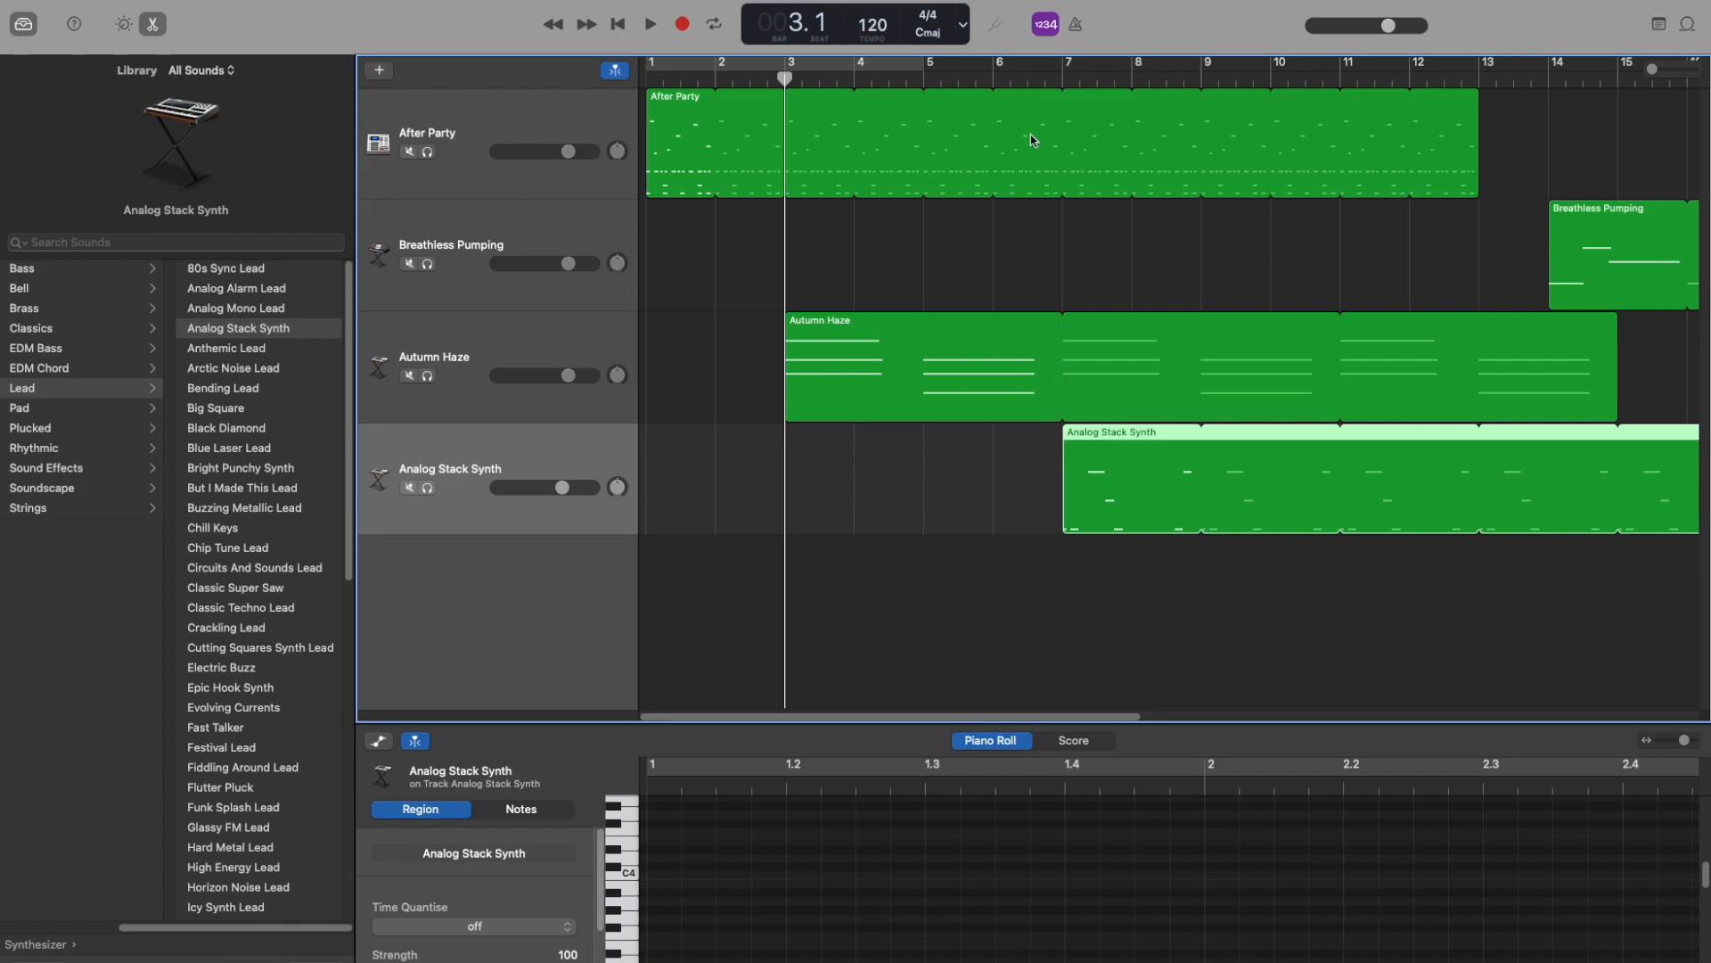
{"action": "left_click", "coordinate": [1063, 76]}
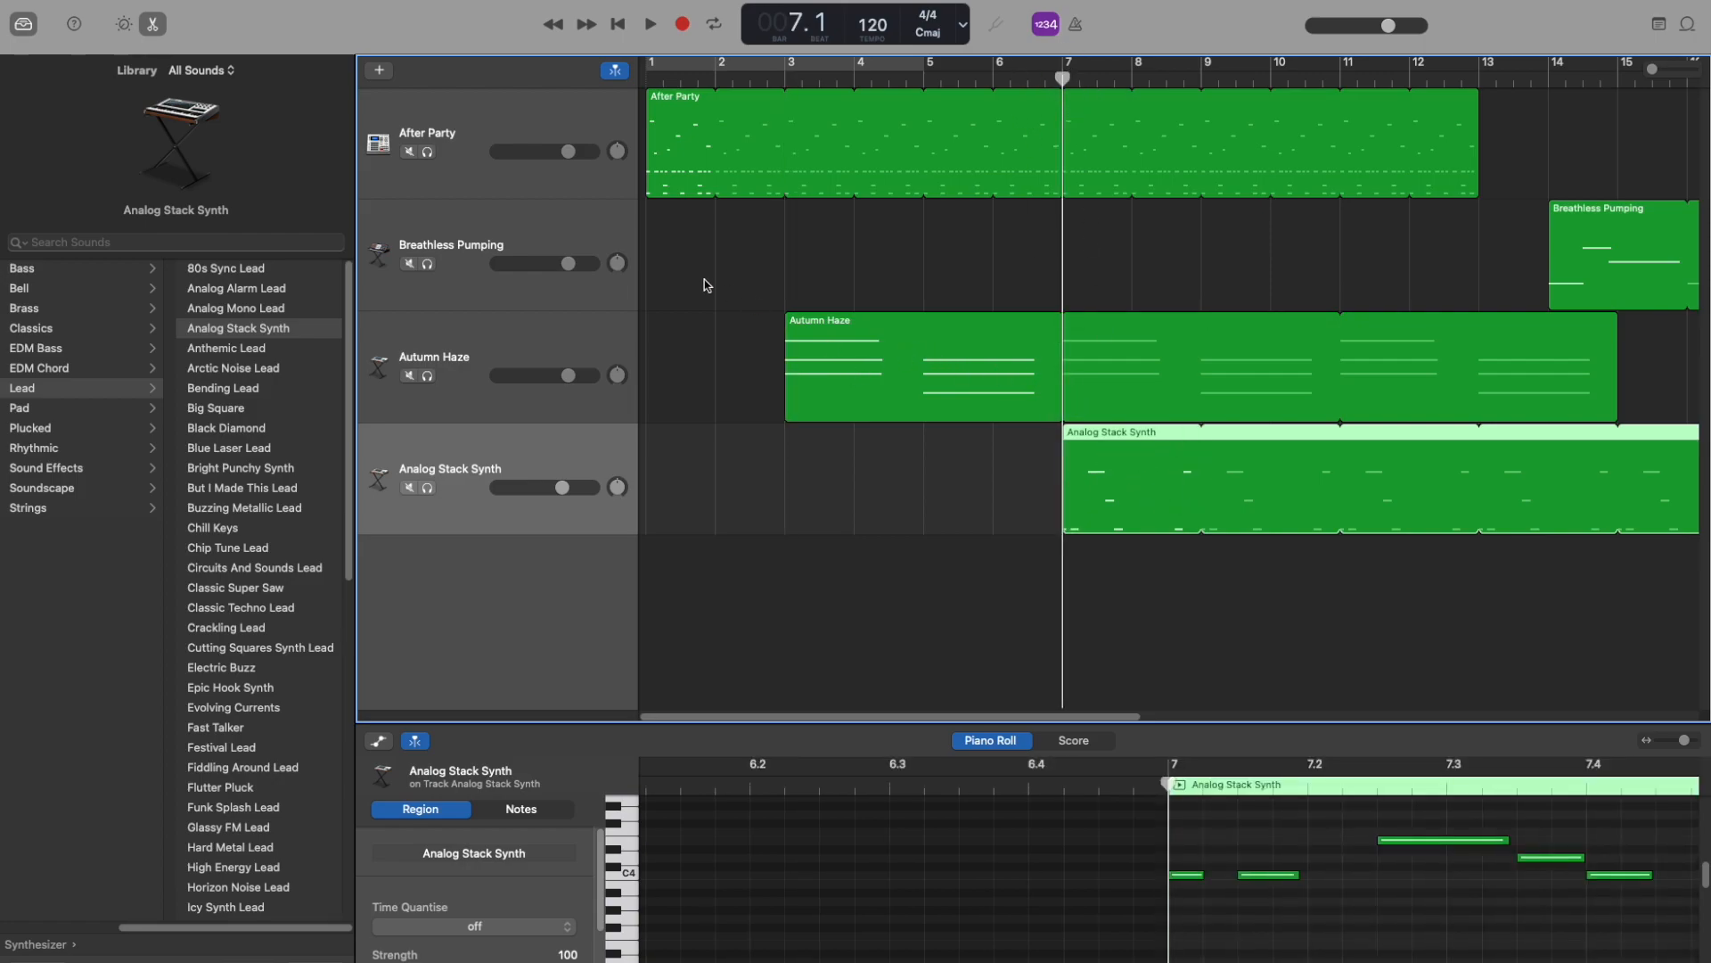
Shorten the looped After Party drum region so its repetitions end at bar 11
{"action": "left_click", "coordinate": [1162, 551]}
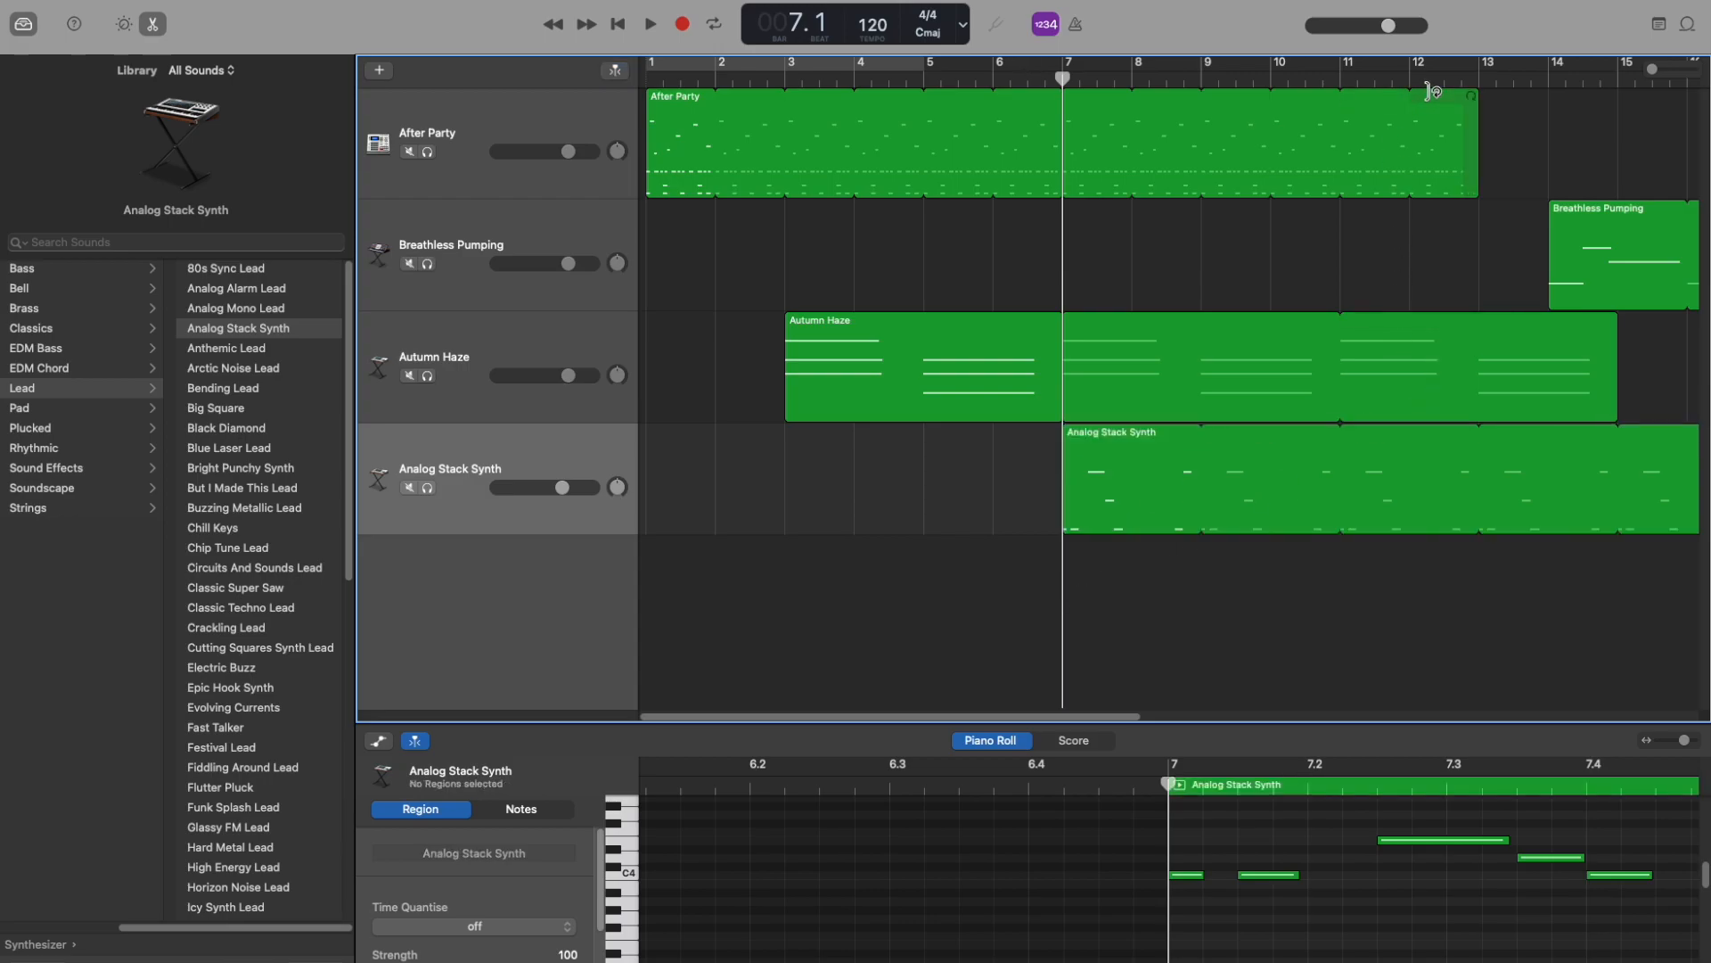
{"action": "left_click_drag", "start_coordinate": [1478, 96], "coordinate": [1339, 98]}
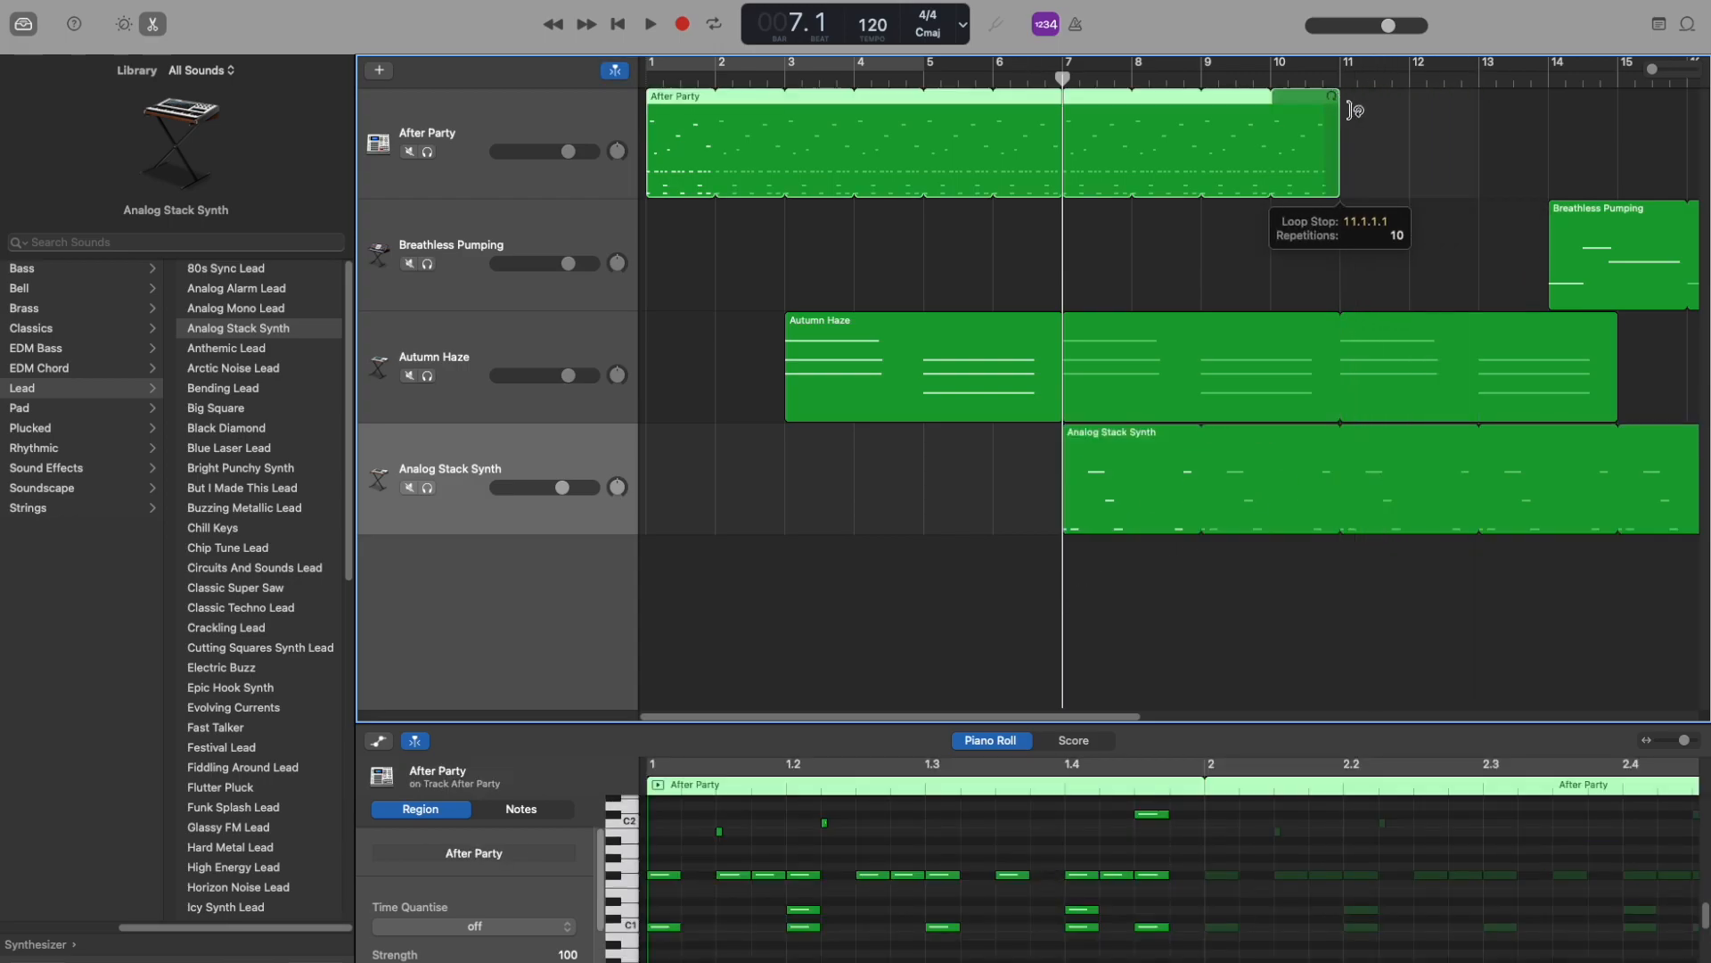
Move the looped Breathless Pumping region to start at bar 15 and shorten the Analog Stack Synth loop to end just before bar 15
{"action": "left_click_drag", "start_coordinate": [1615, 323], "coordinate": [1636, 276]}
{"action": "left_click_drag", "start_coordinate": [1663, 435], "coordinate": [1600, 435]}
{"action": "left_click", "coordinate": [1451, 582]}
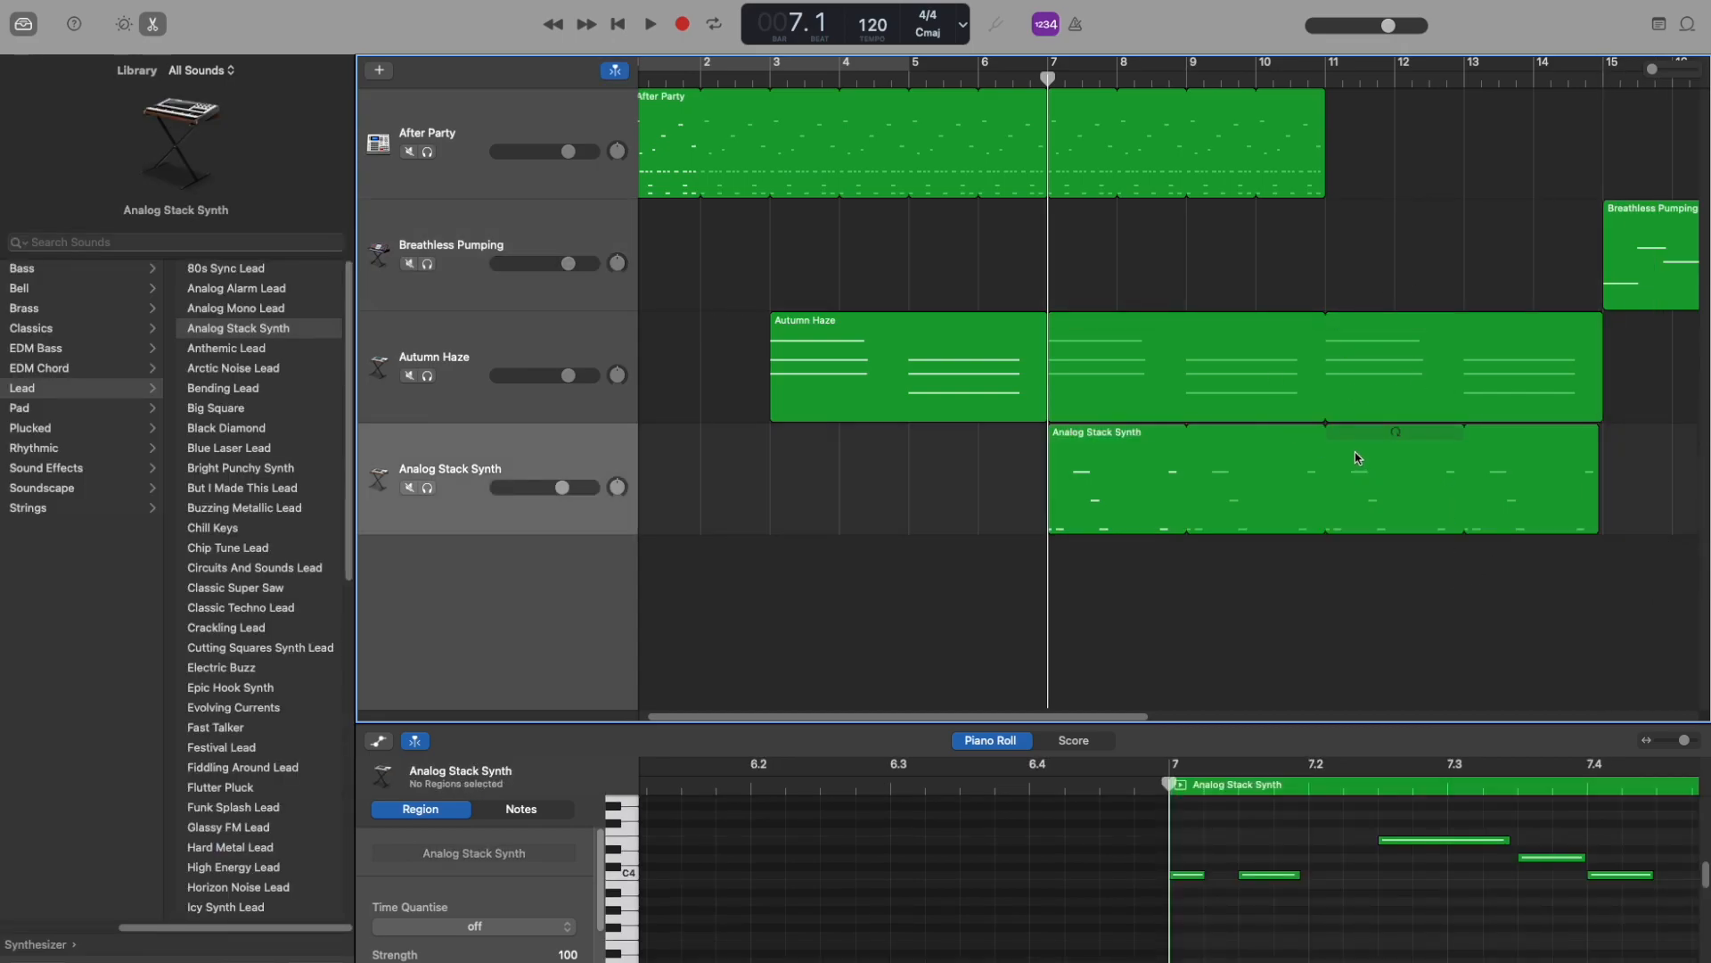
Play the arrangement from the start, lower the Analog Stack Synth volume slightly, and stop playback around bar 14
{"action": "left_click", "coordinate": [621, 39]}
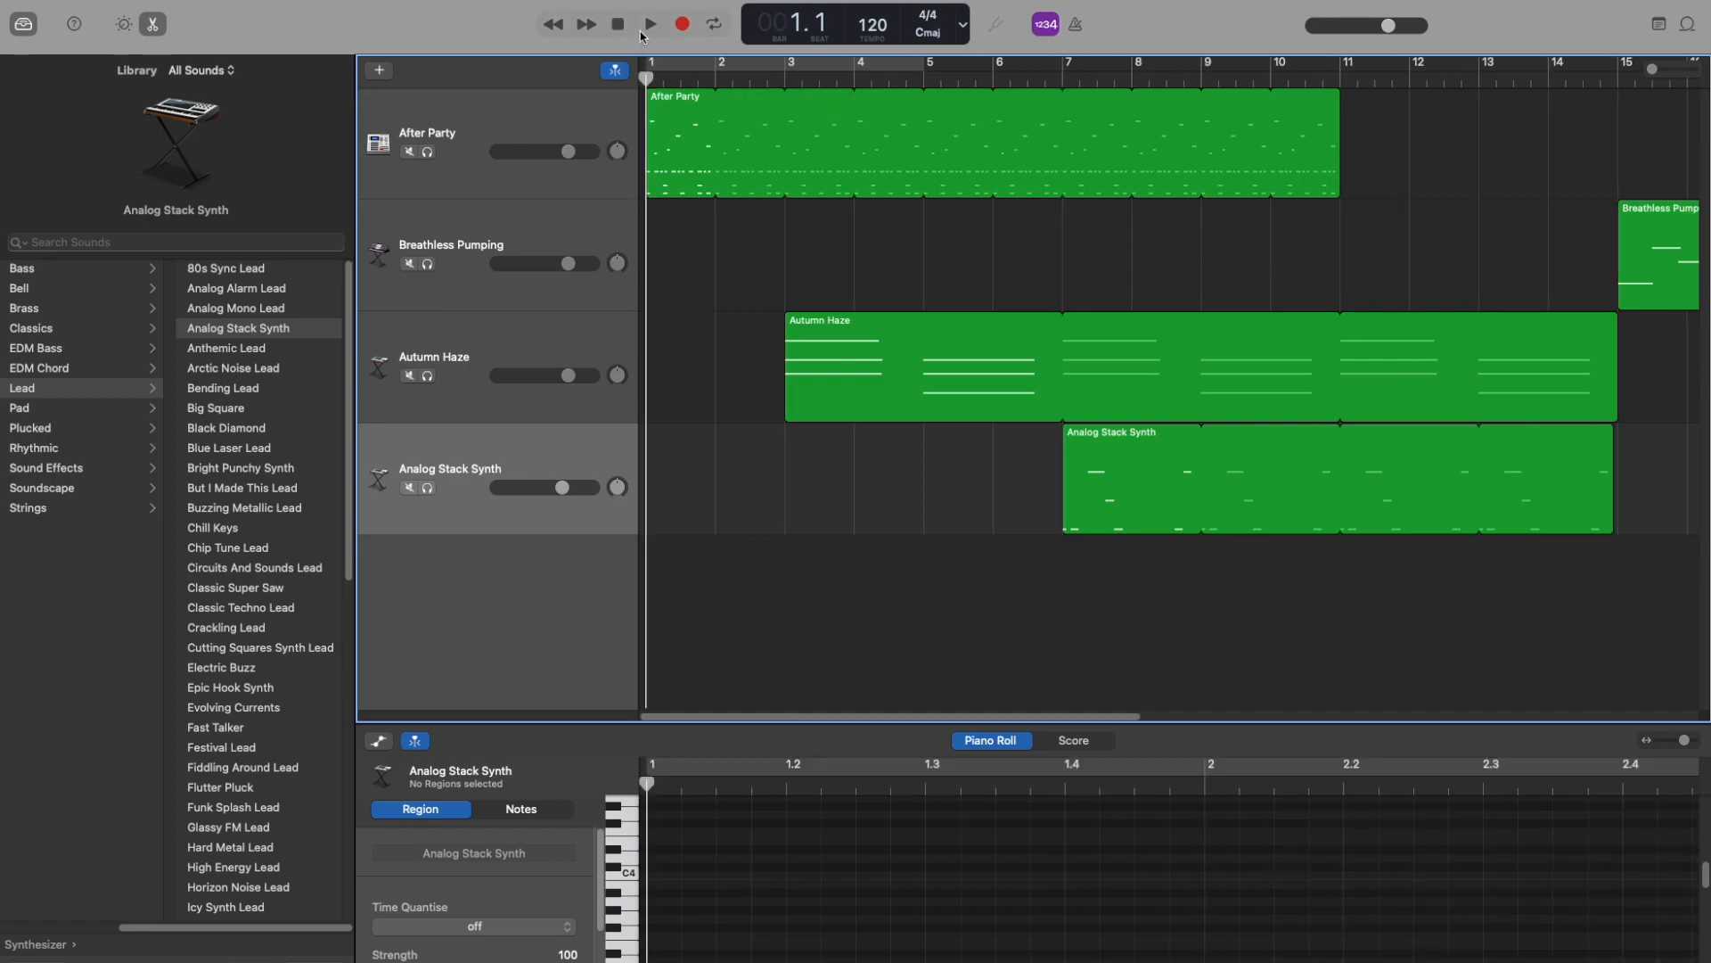
{"action": "left_click", "coordinate": [649, 27]}
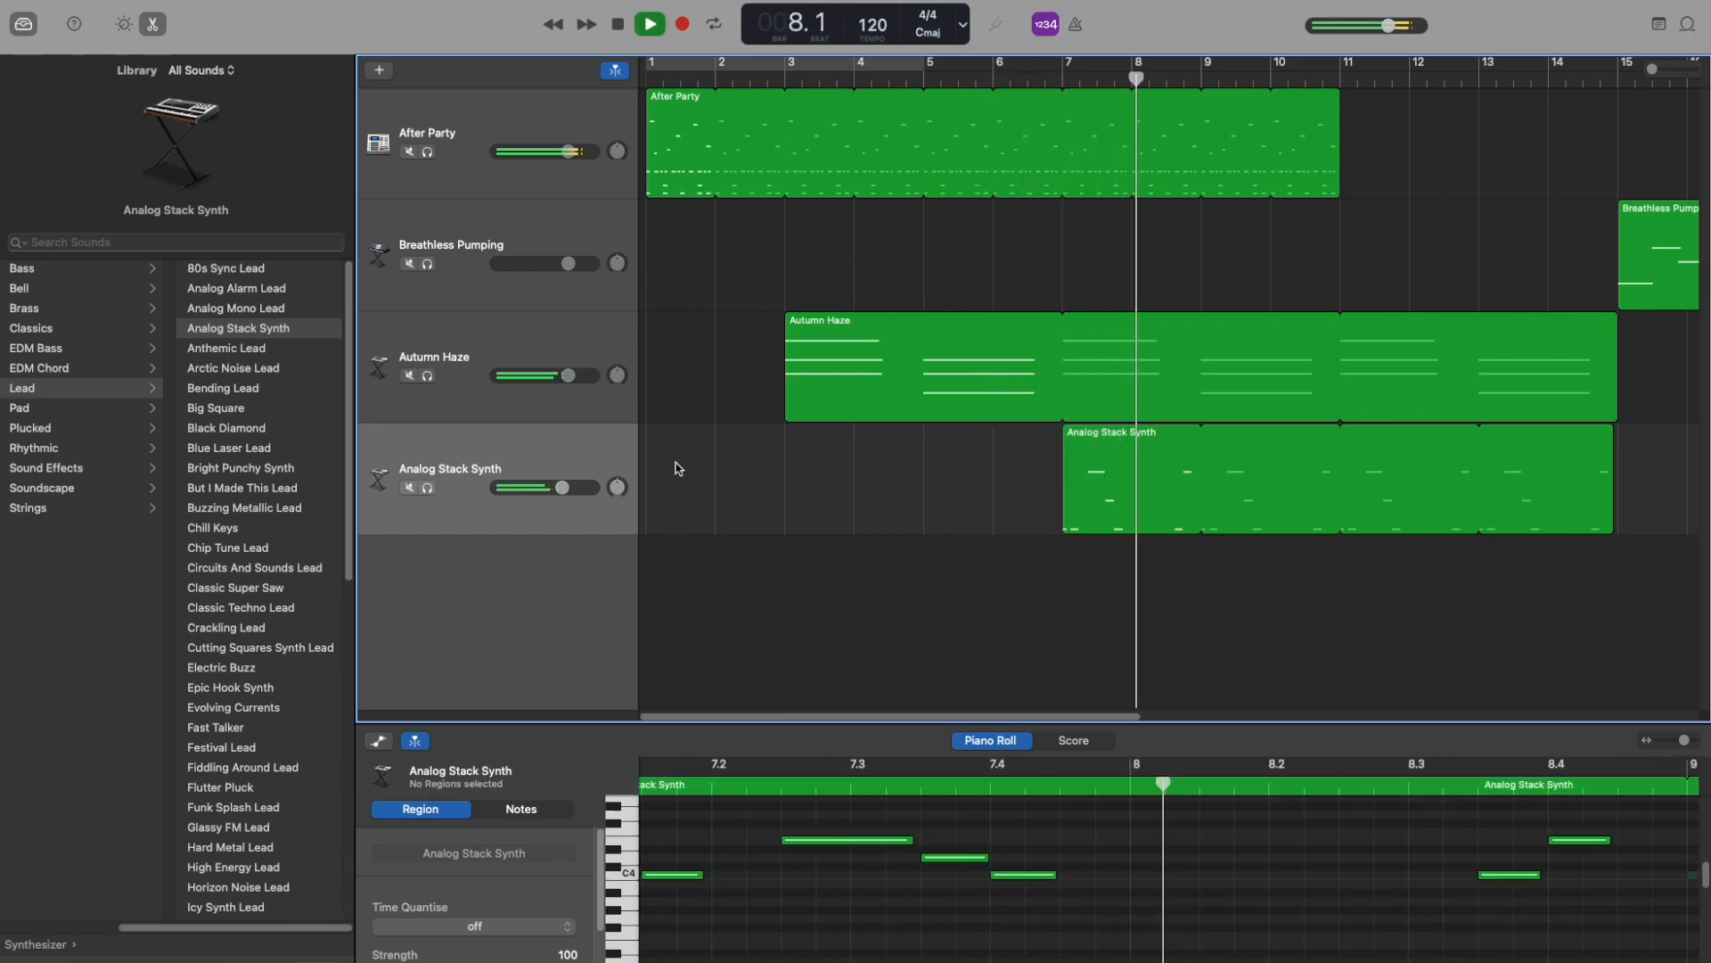
{"action": "left_click_drag", "start_coordinate": [562, 488], "coordinate": [556, 488]}
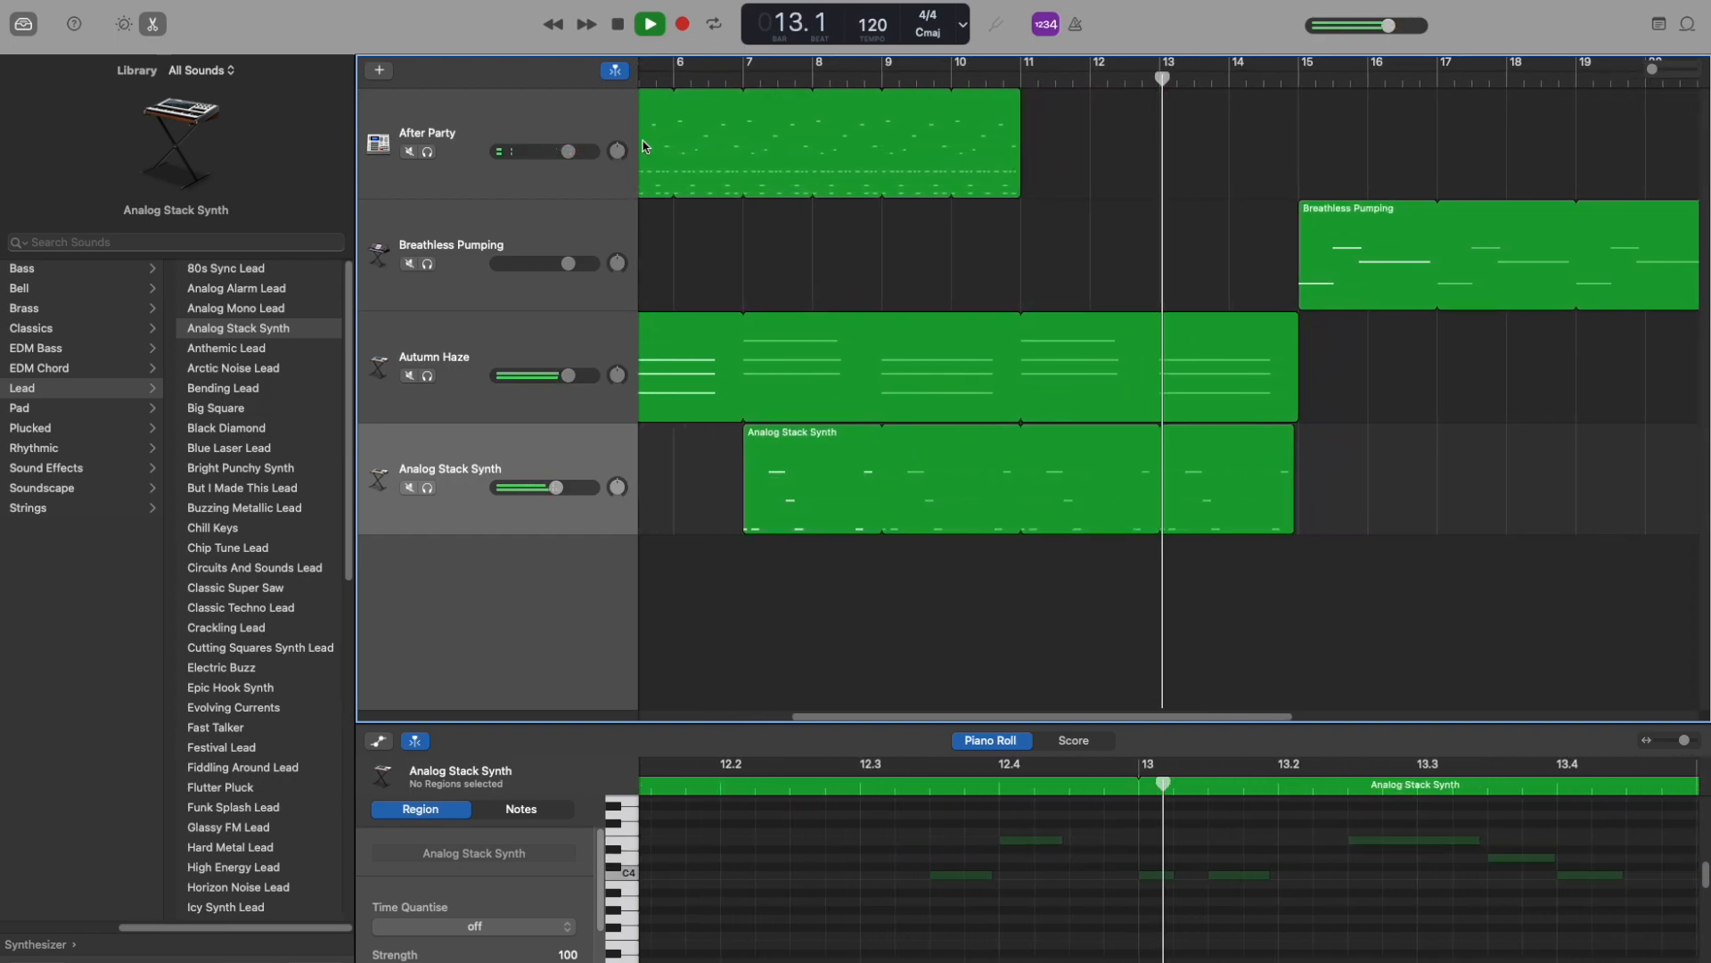
{"action": "left_click", "coordinate": [620, 25]}
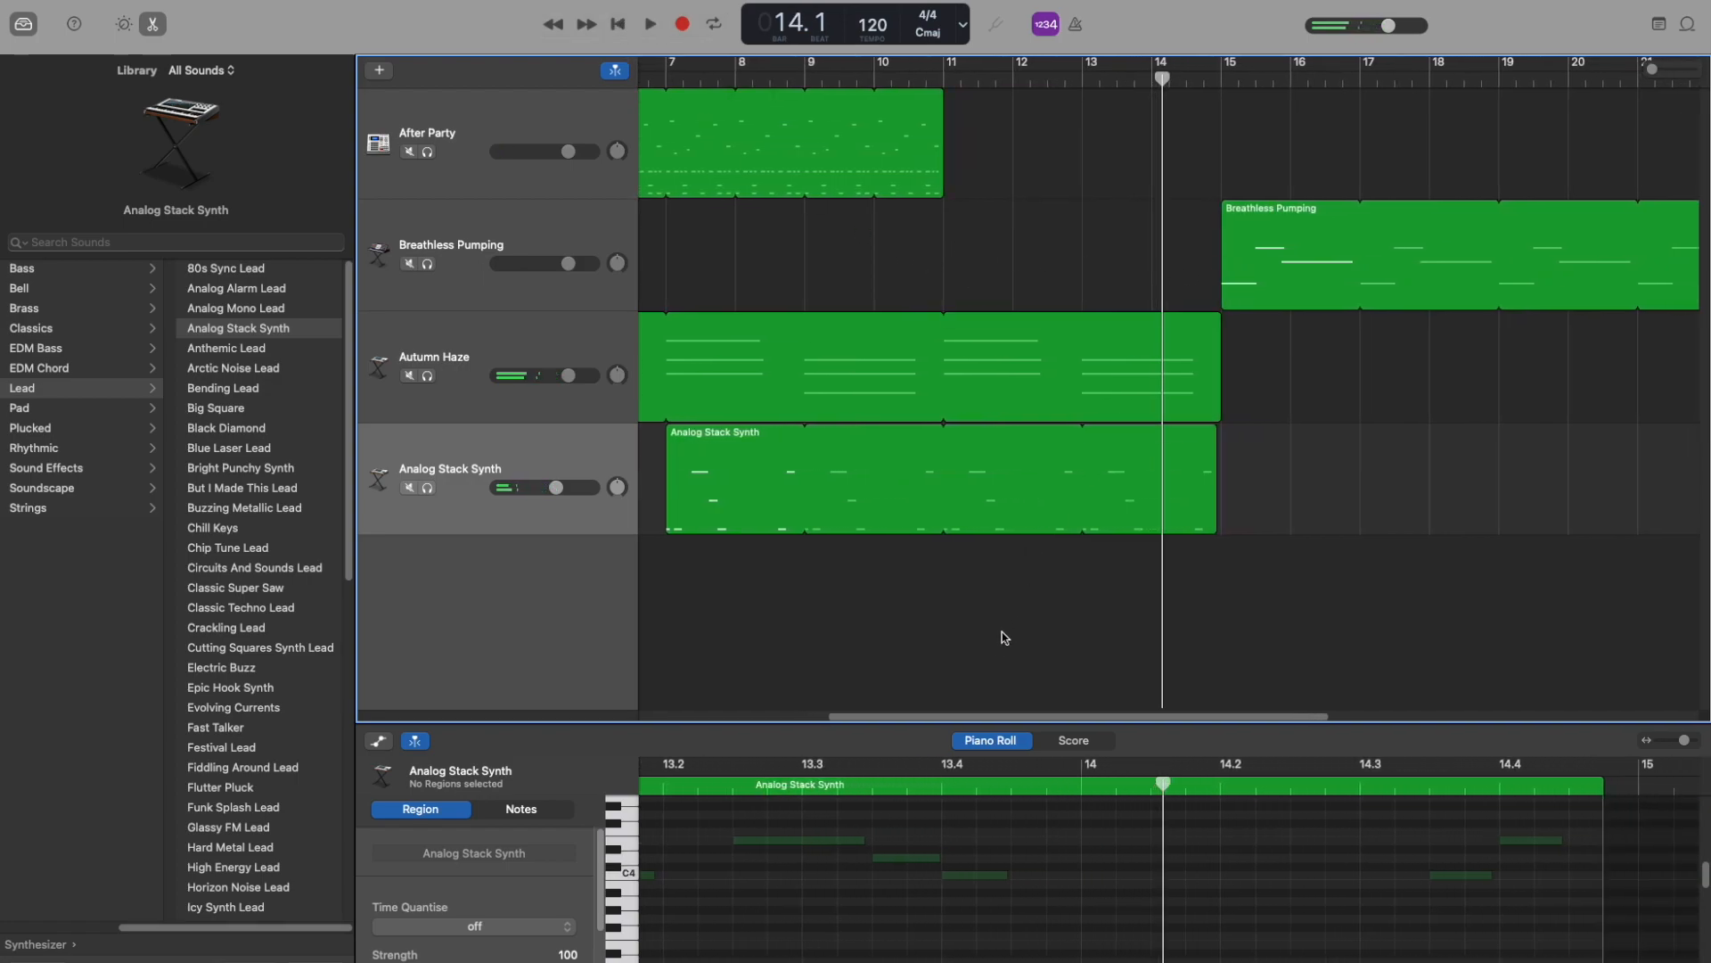
Copy the looped After Party region to bar 15, aligned with the start of Breathless Pumping, and play the transition into it briefly
{"action": "left_click_drag", "start_coordinate": [1002, 716], "coordinate": [814, 712]}
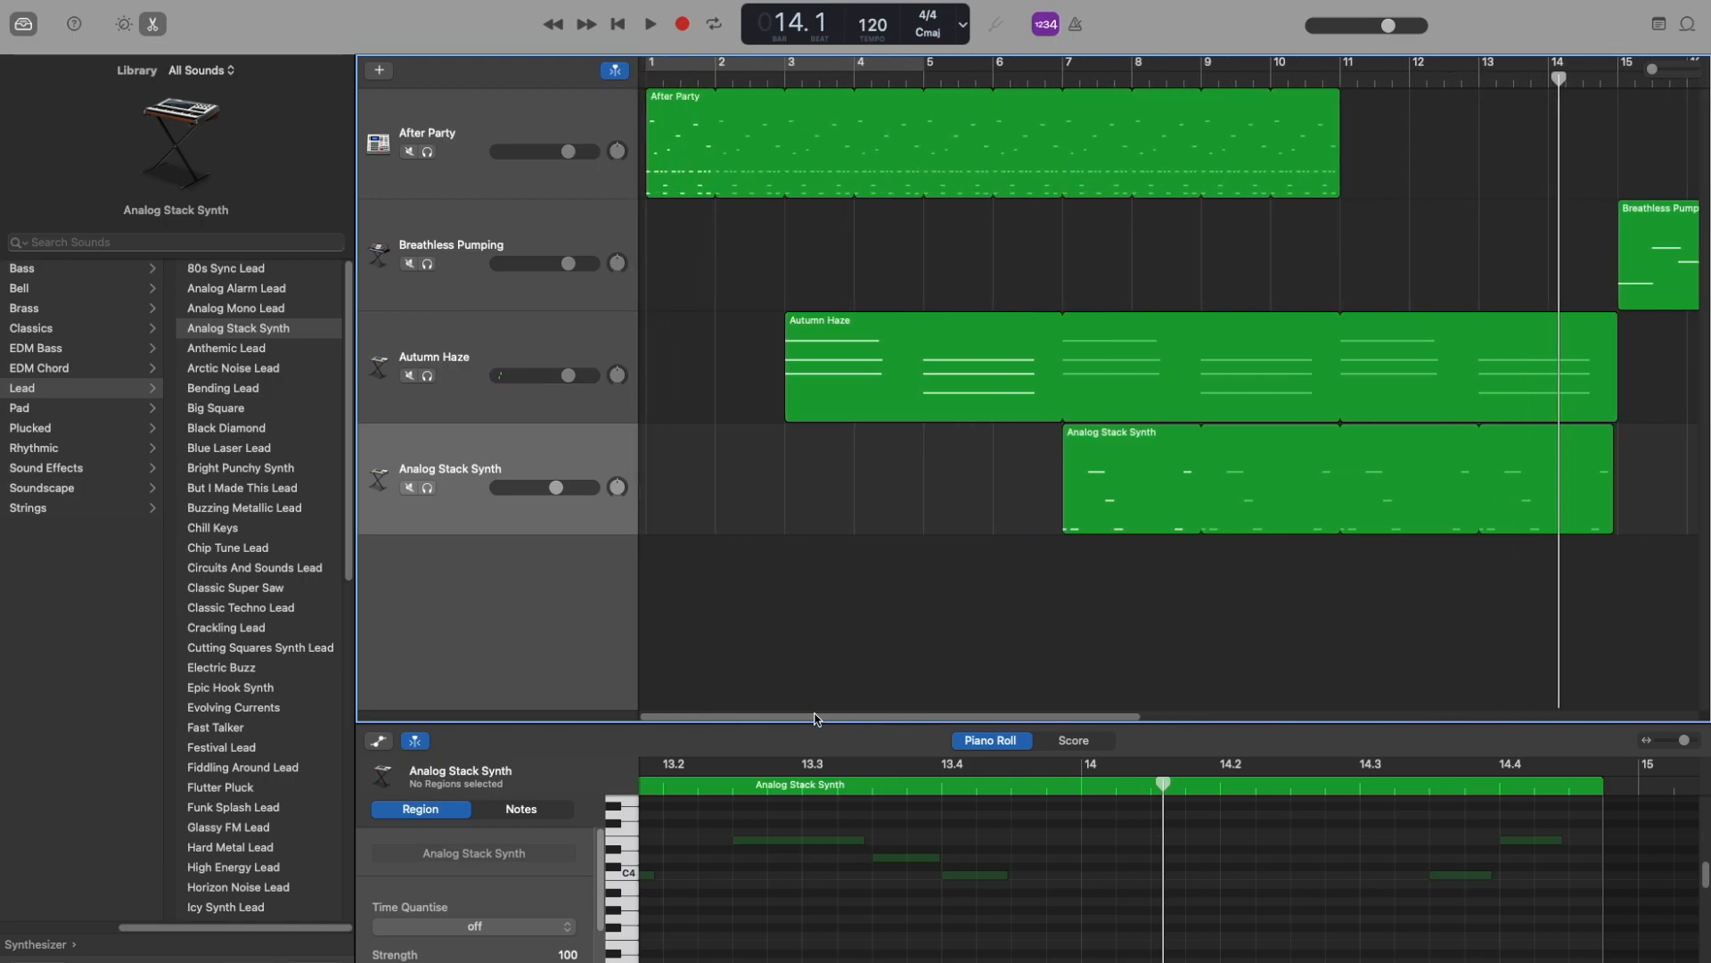
{"action": "left_click", "coordinate": [678, 143]}
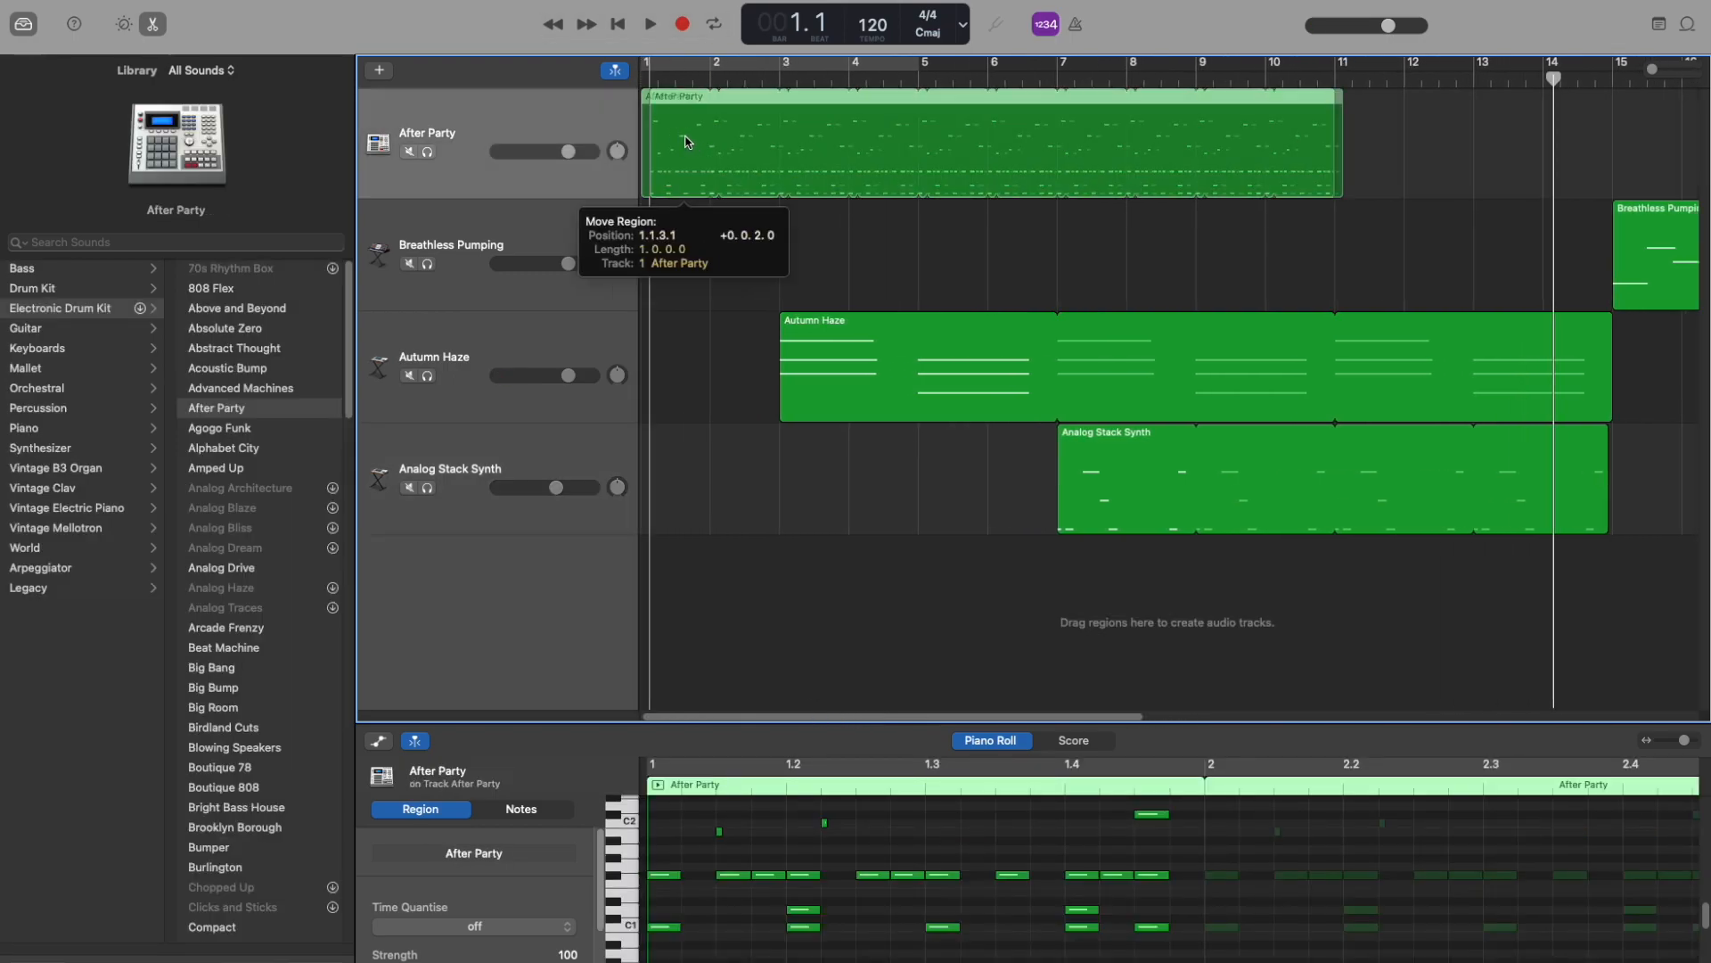
{"action": "left_click_drag", "start_coordinate": [680, 141], "coordinate": [1645, 132]}
{"action": "key", "text": "alt"}
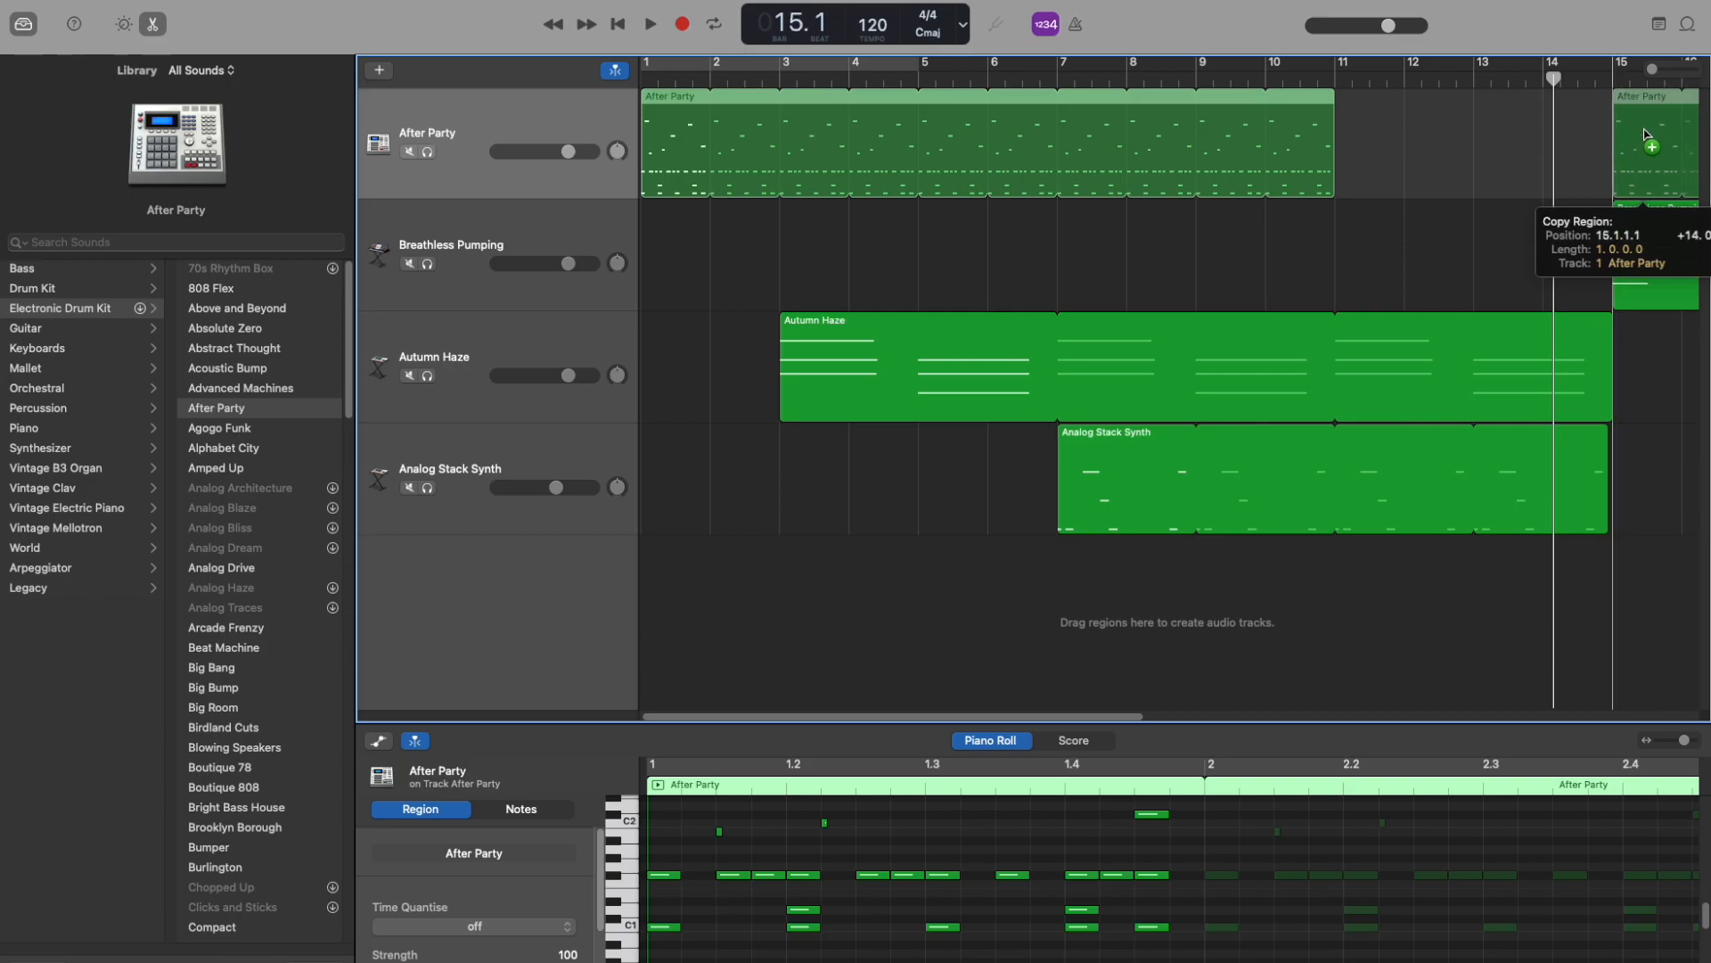
{"action": "left_click_drag", "start_coordinate": [1645, 132], "coordinate": [1645, 132]}
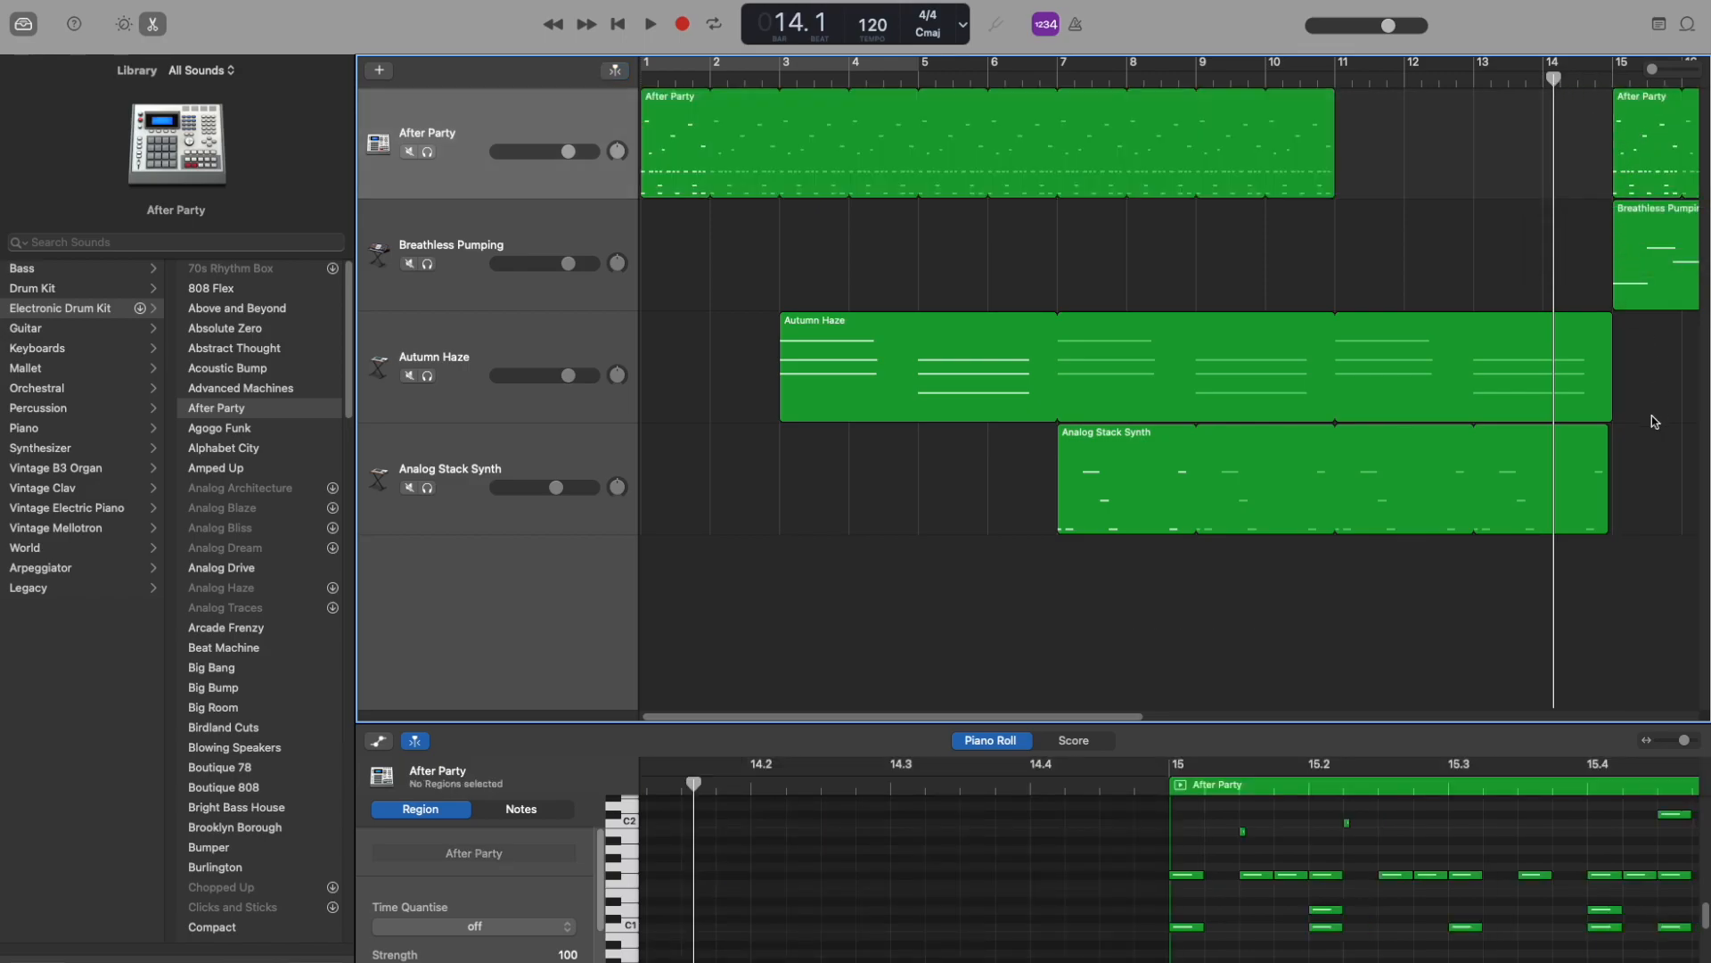
{"action": "key", "text": "space"}
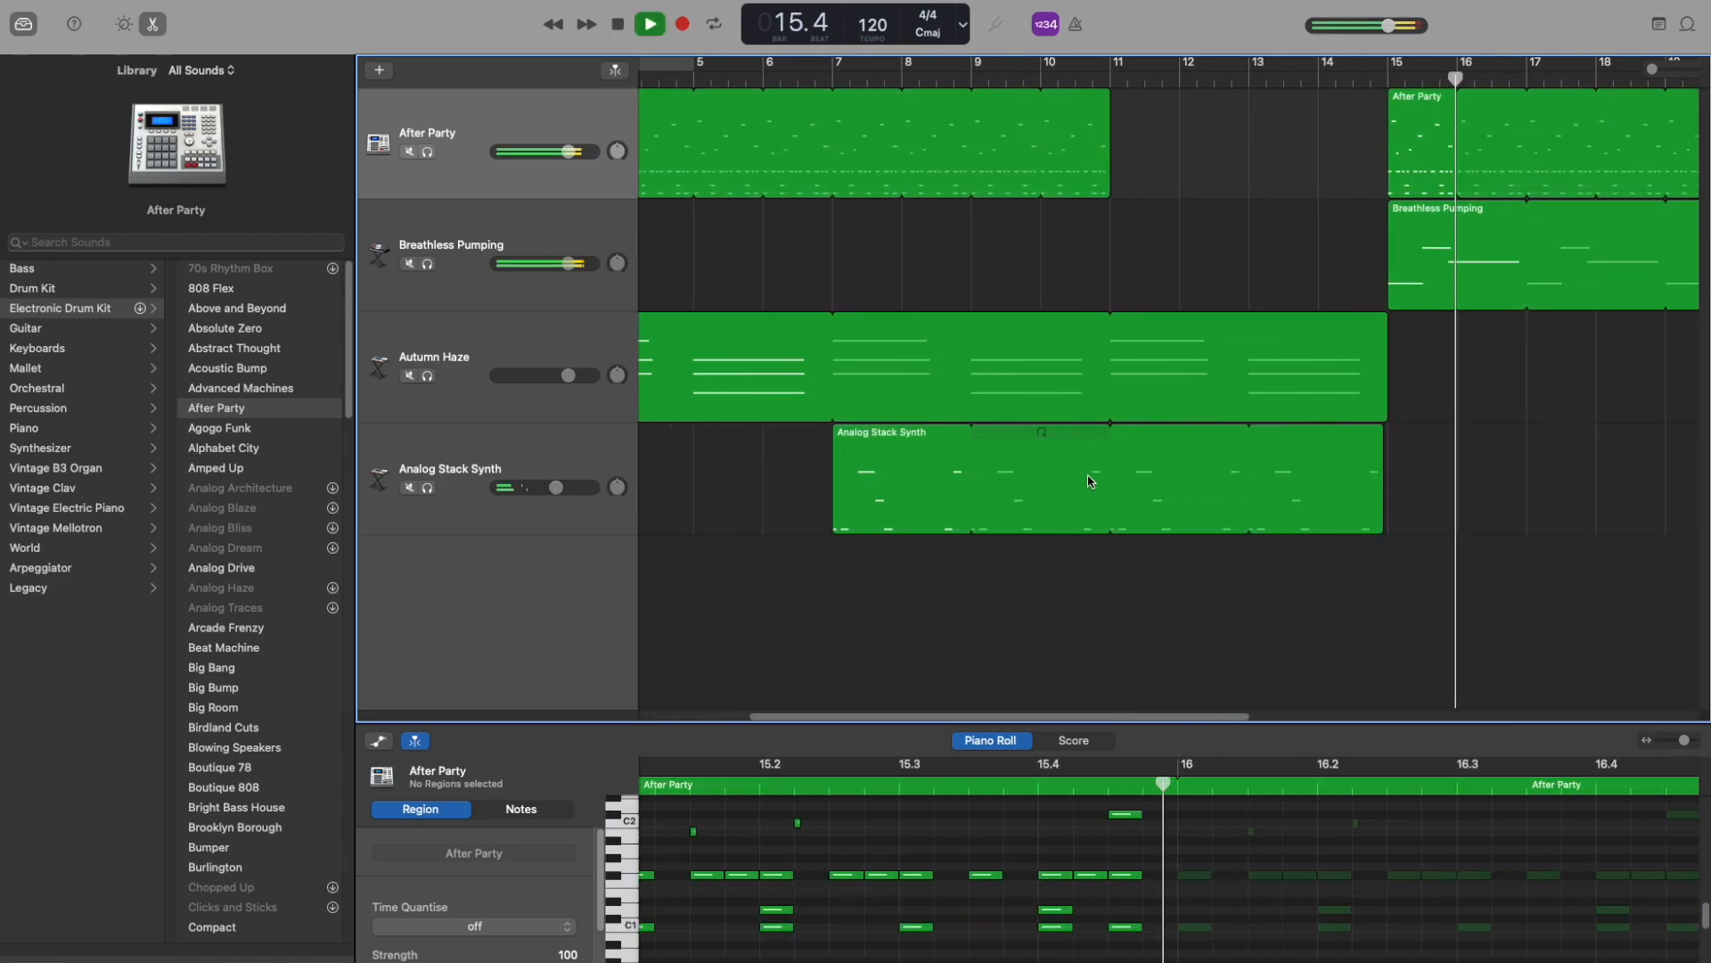
{"action": "key", "text": "space"}
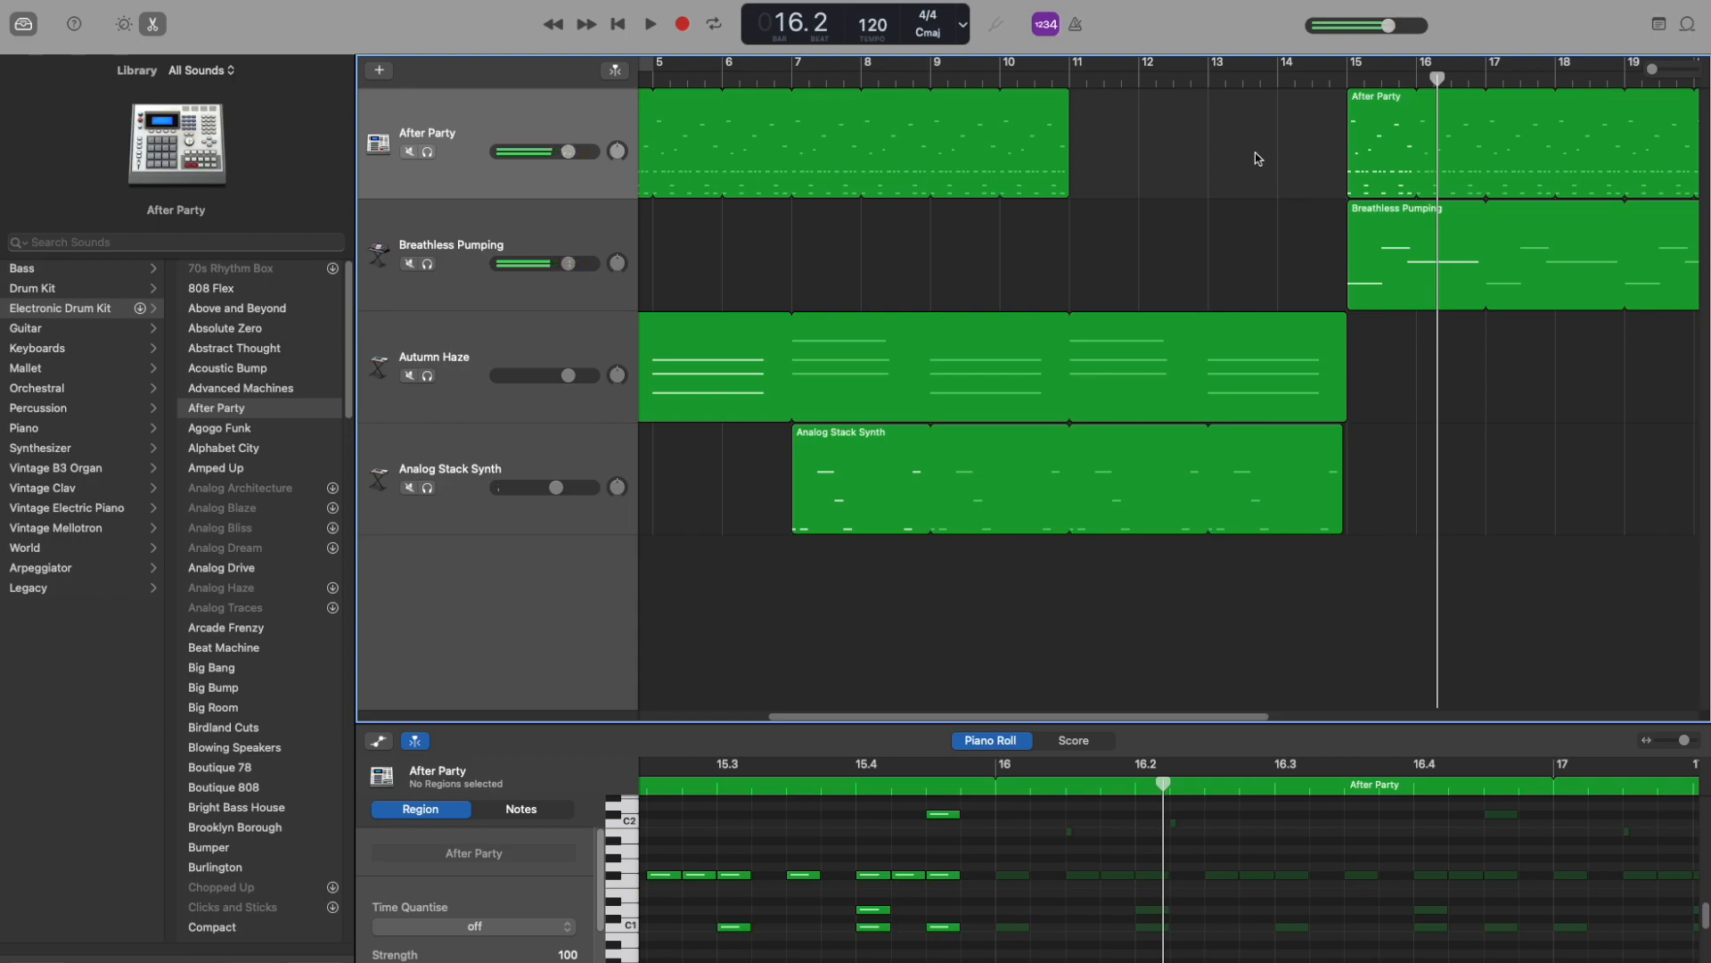
Create an empty region on the After Party track from bar 13 to bar 15, filling the space before the copied drums
{"action": "left_click_drag", "start_coordinate": [1174, 713], "coordinate": [1094, 730]}
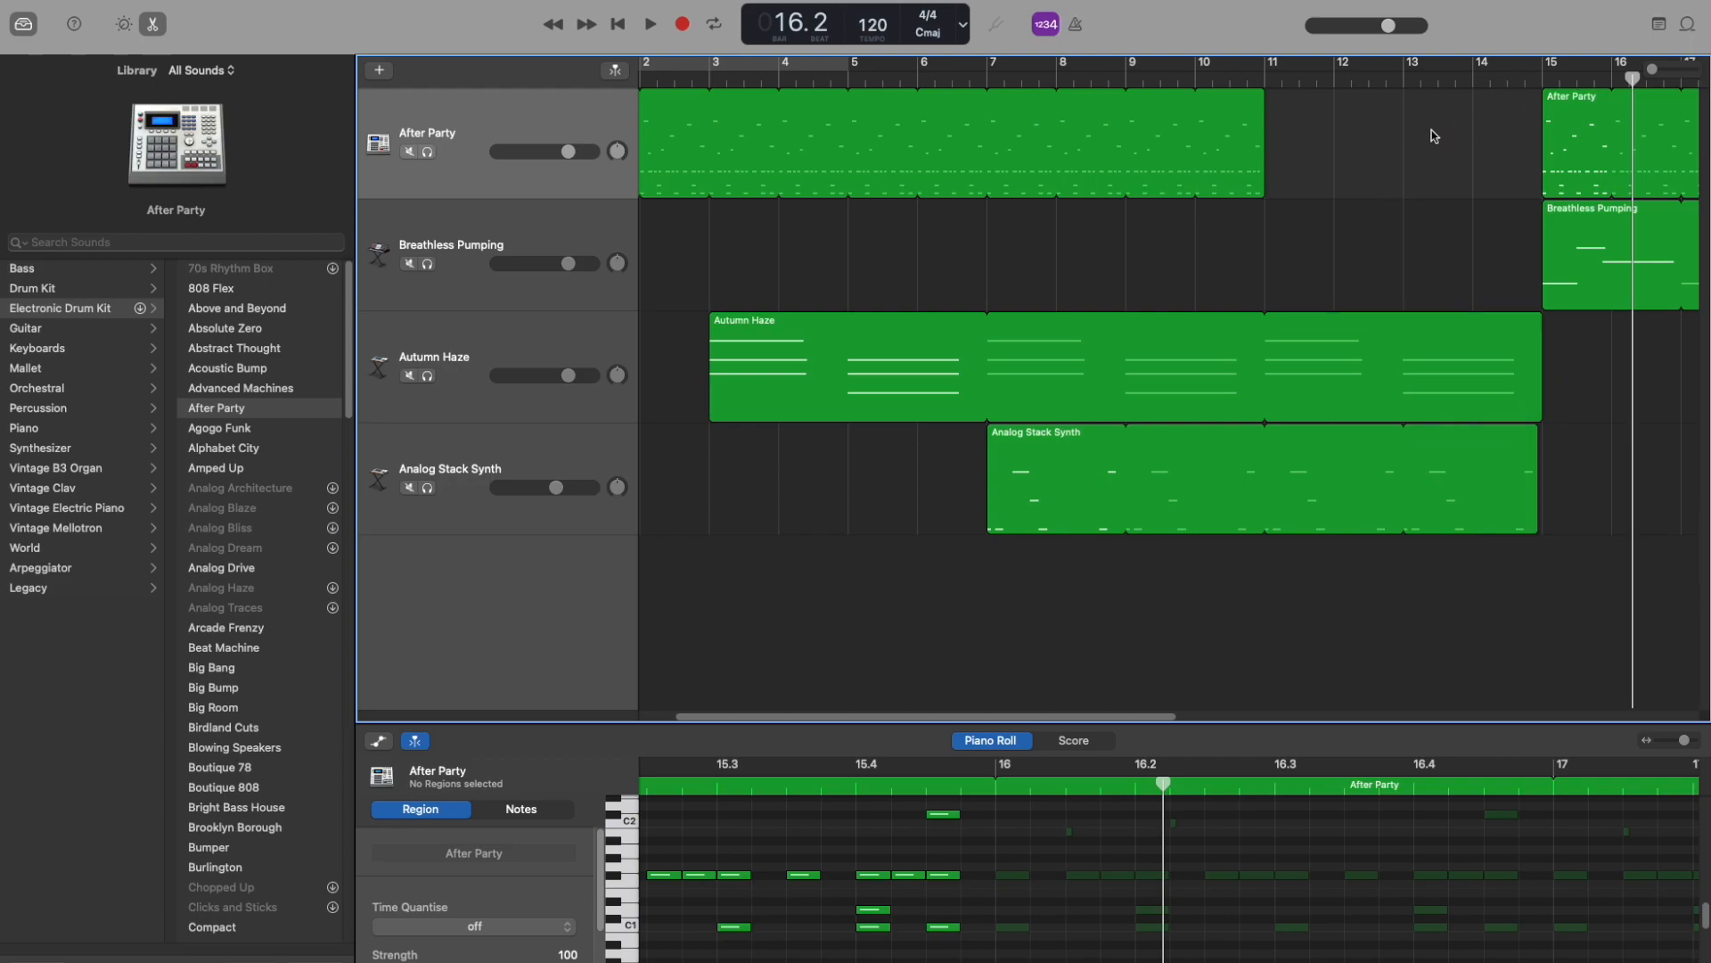
{"action": "left_click", "coordinate": [1414, 82]}
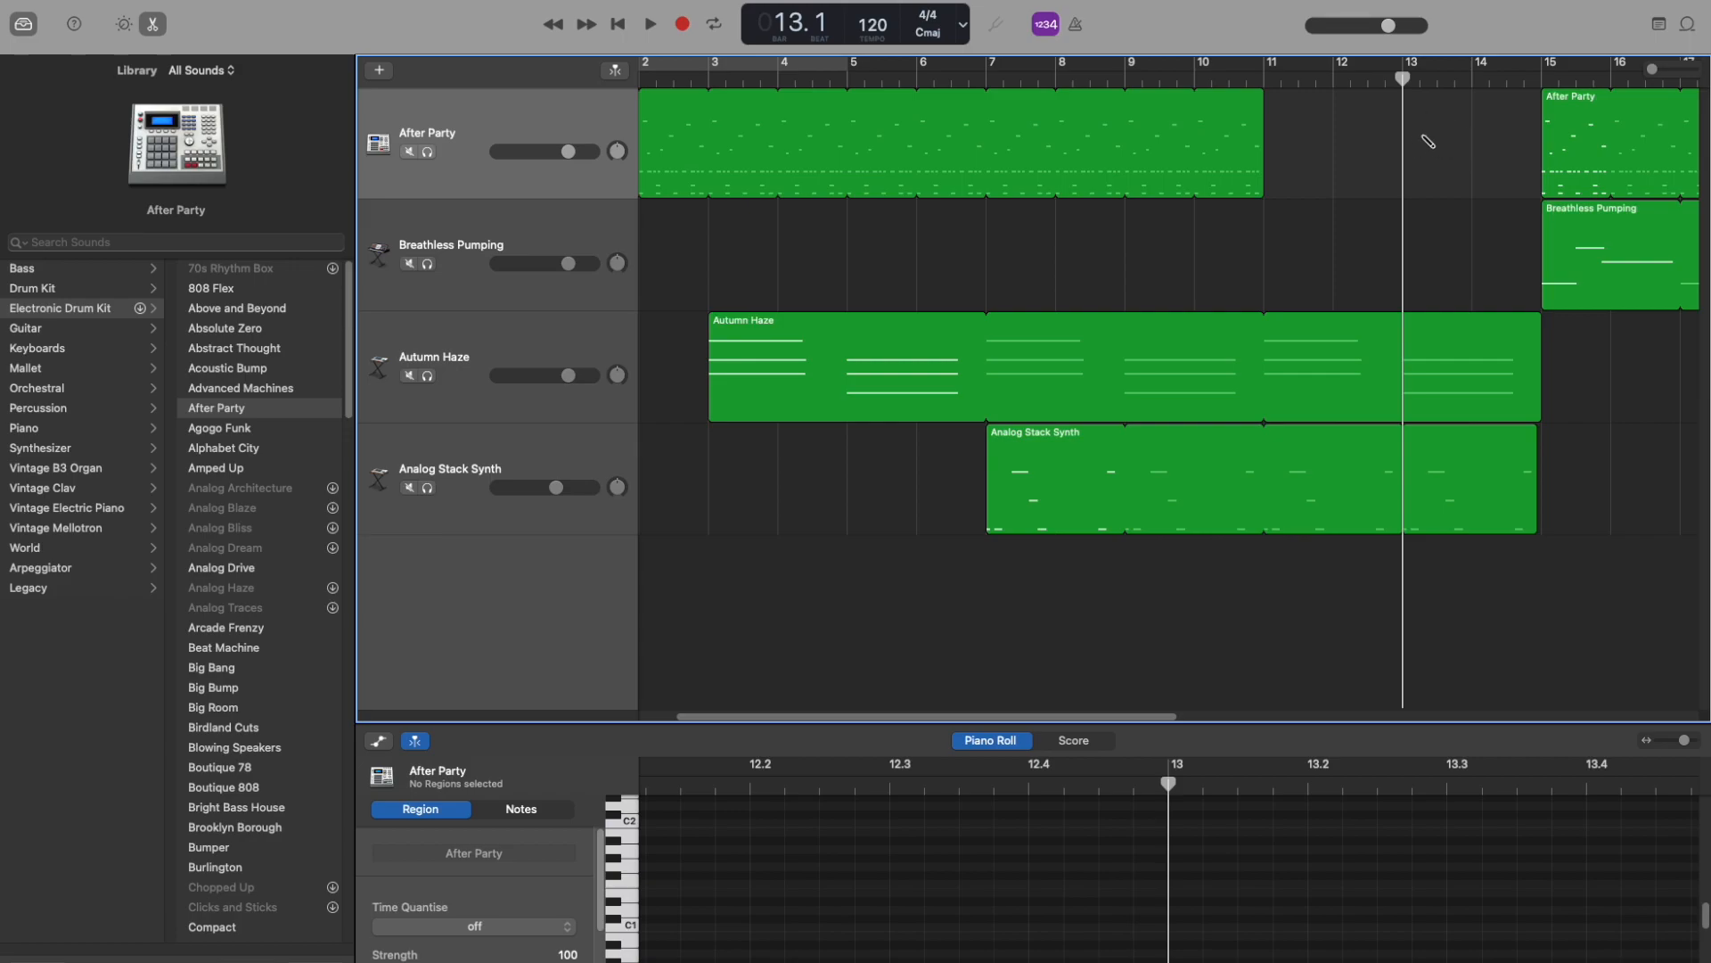
{"action": "left_click", "coordinate": [1436, 135]}
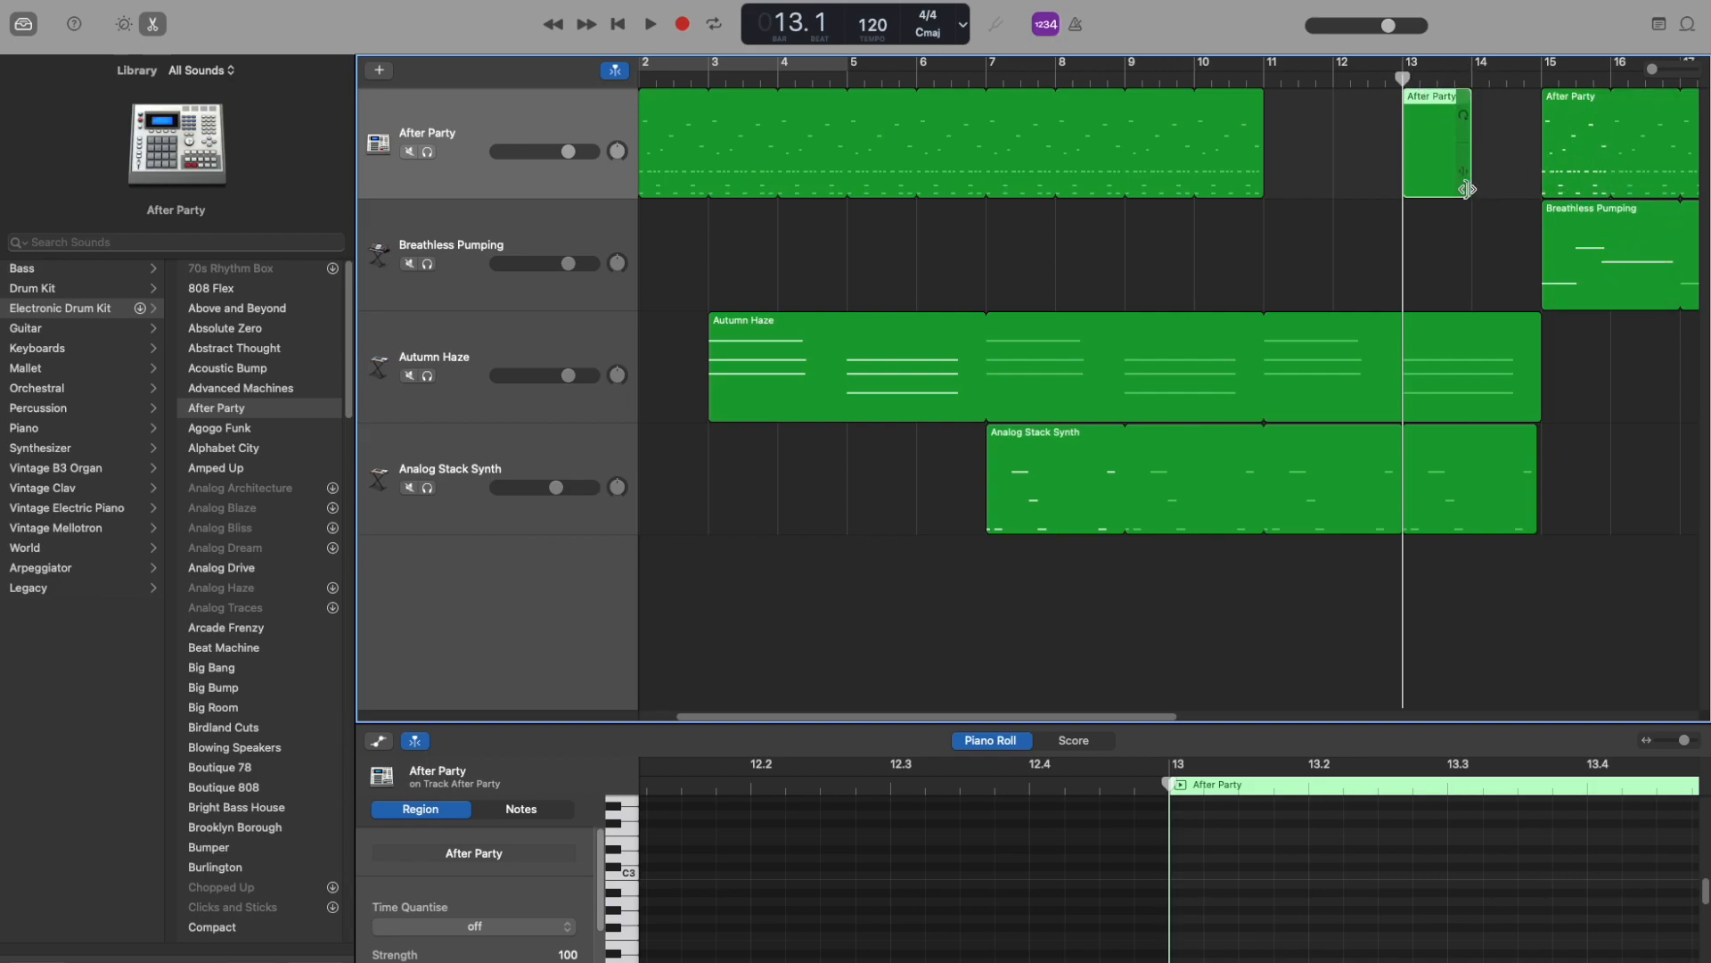
{"action": "left_click_drag", "start_coordinate": [1467, 194], "coordinate": [1541, 184]}
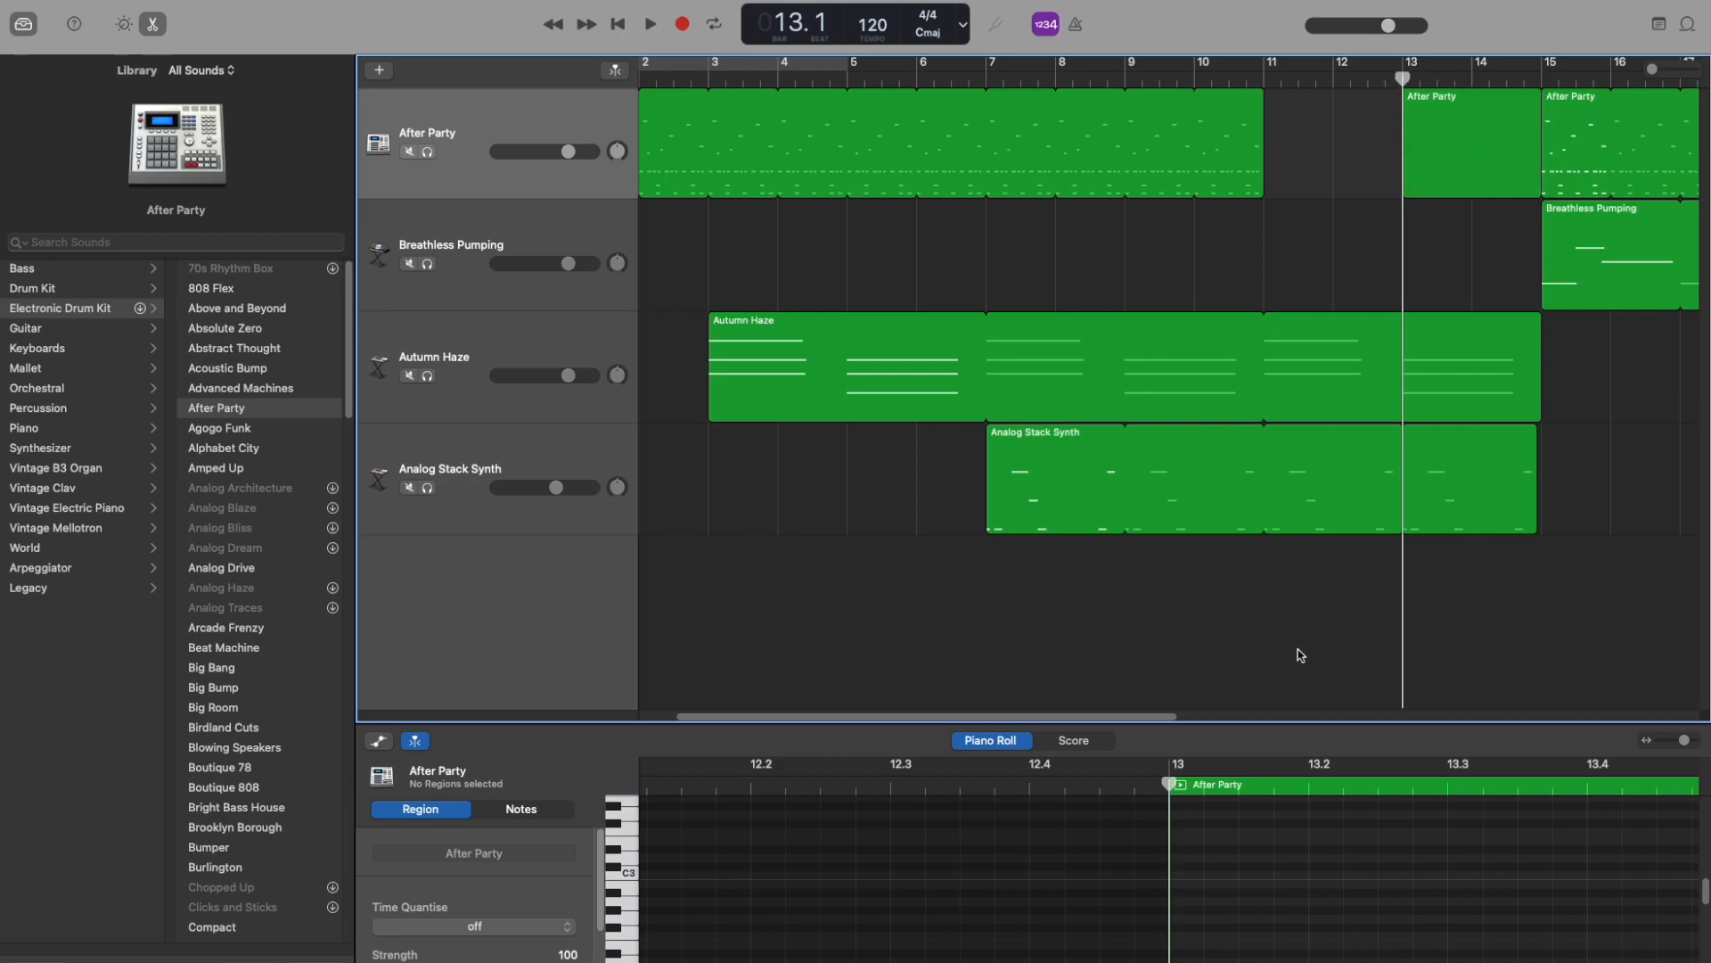
Open the empty After Party region in an enlarged piano roll and audition the C1 and D1 drum sounds
{"action": "left_click", "coordinate": [1441, 181]}
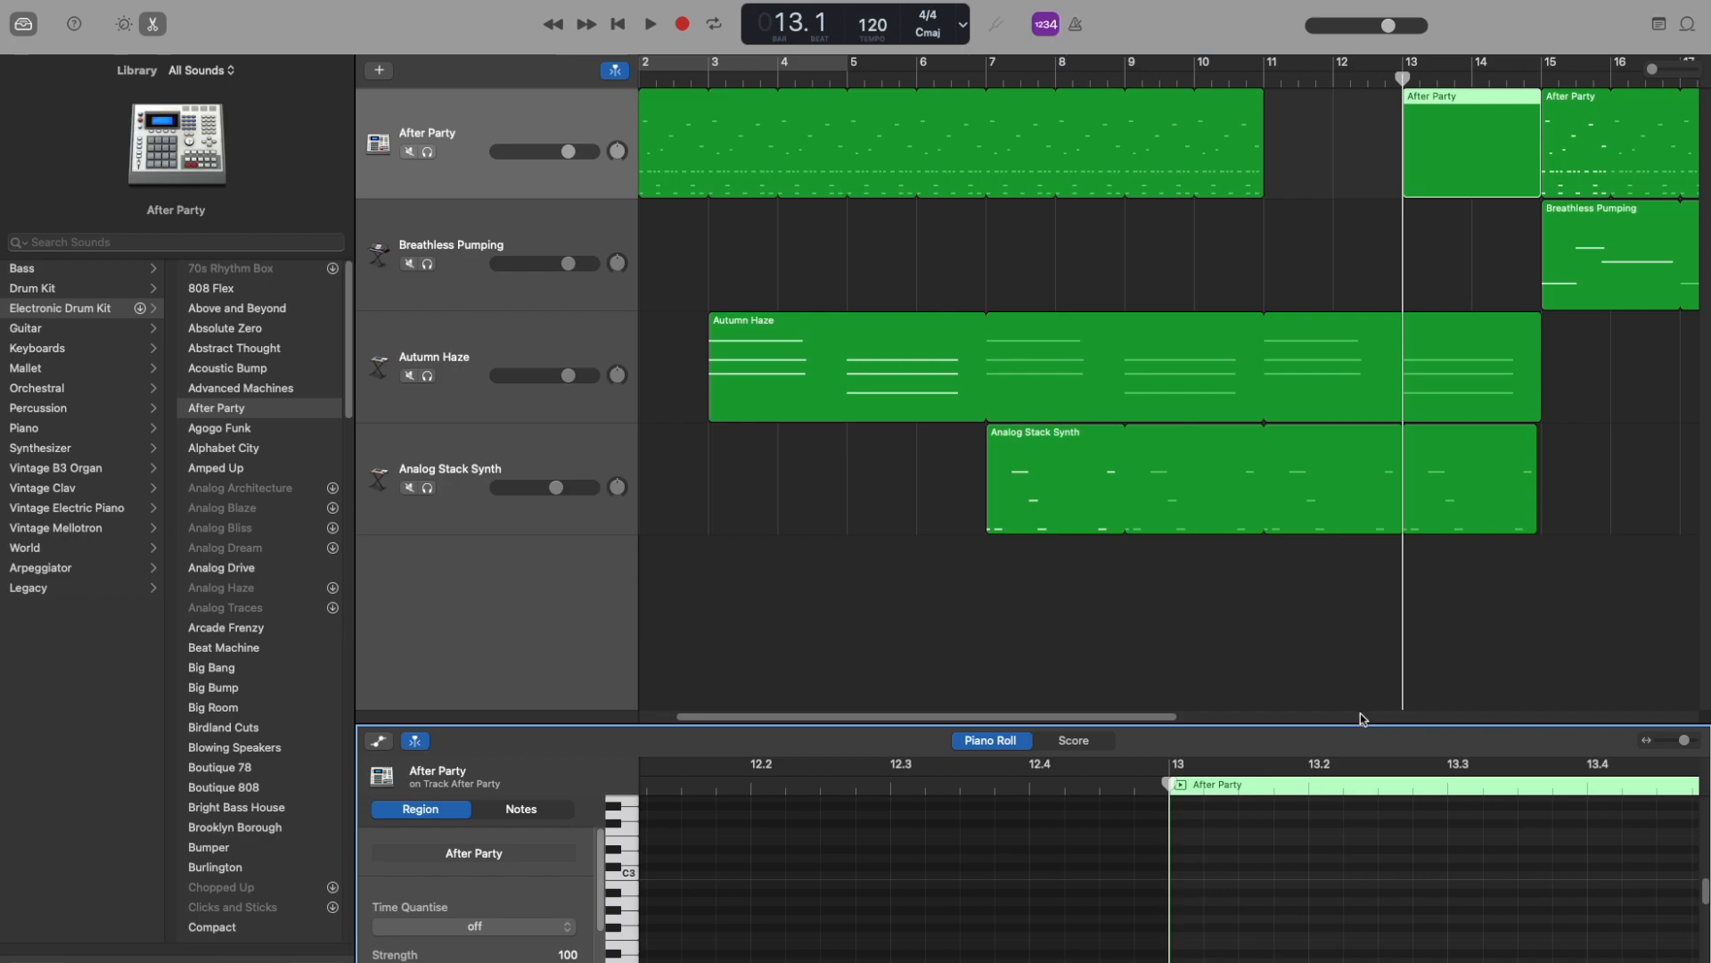
{"action": "left_click_drag", "start_coordinate": [1364, 724], "coordinate": [1374, 629]}
{"action": "scroll", "coordinate": [1341, 815], "scroll_direction": "down", "scroll_amount": 5}
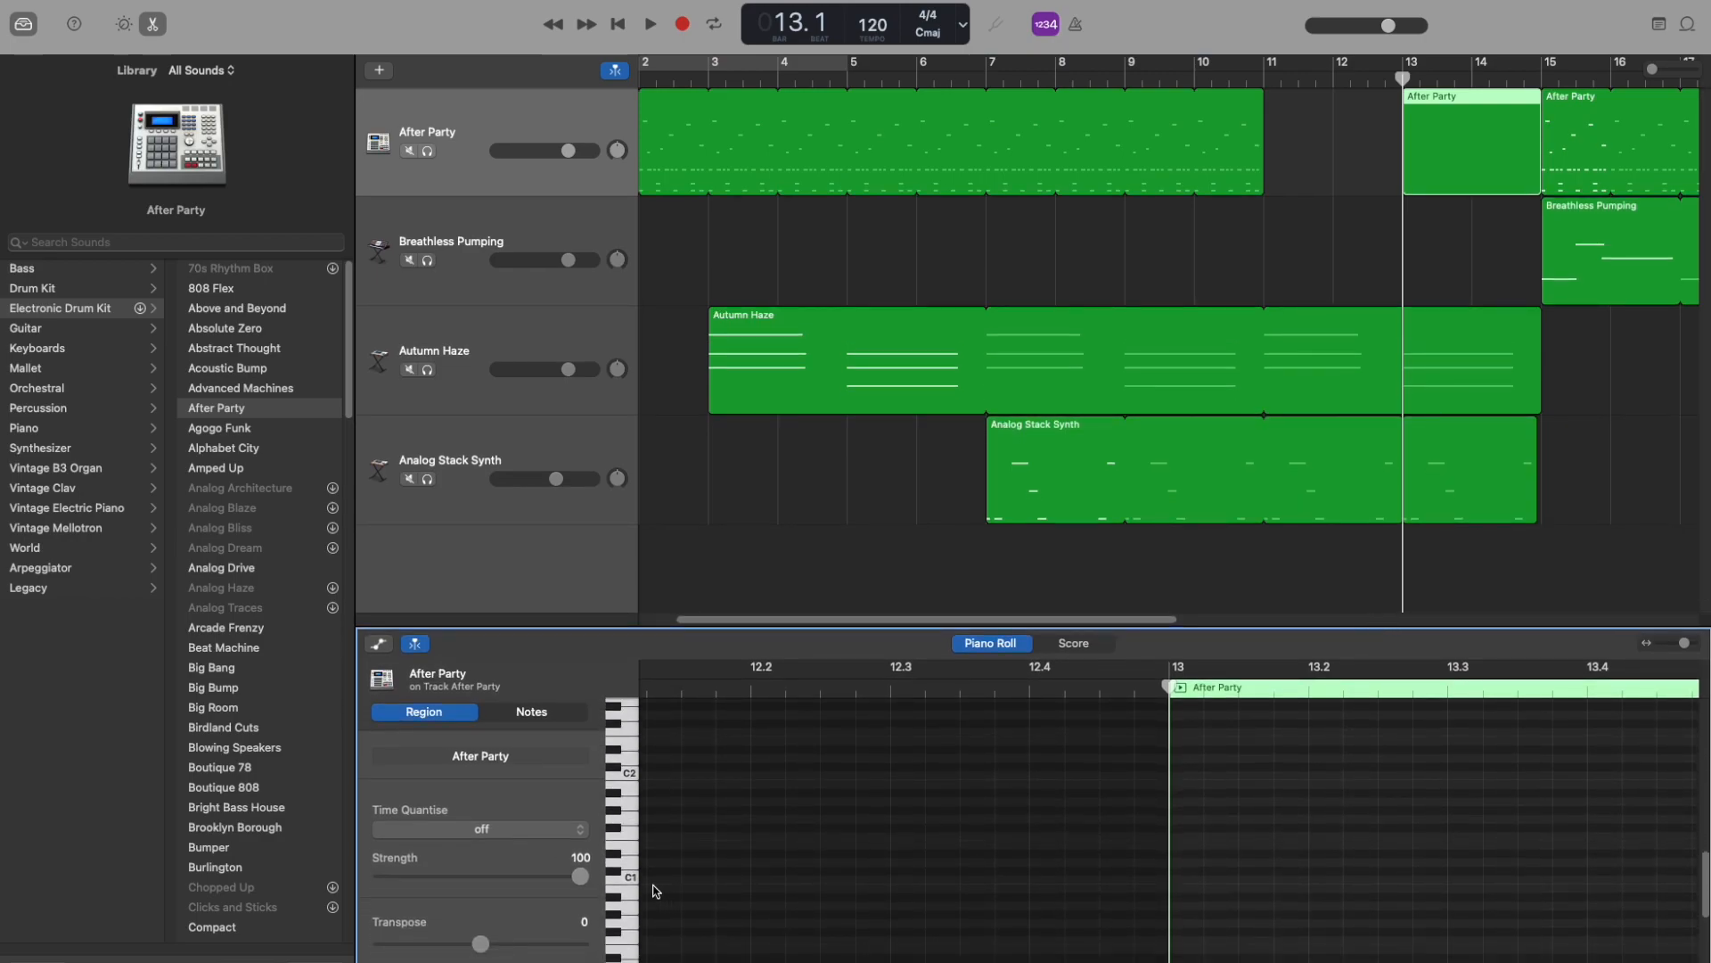
{"action": "left_click", "coordinate": [628, 877]}
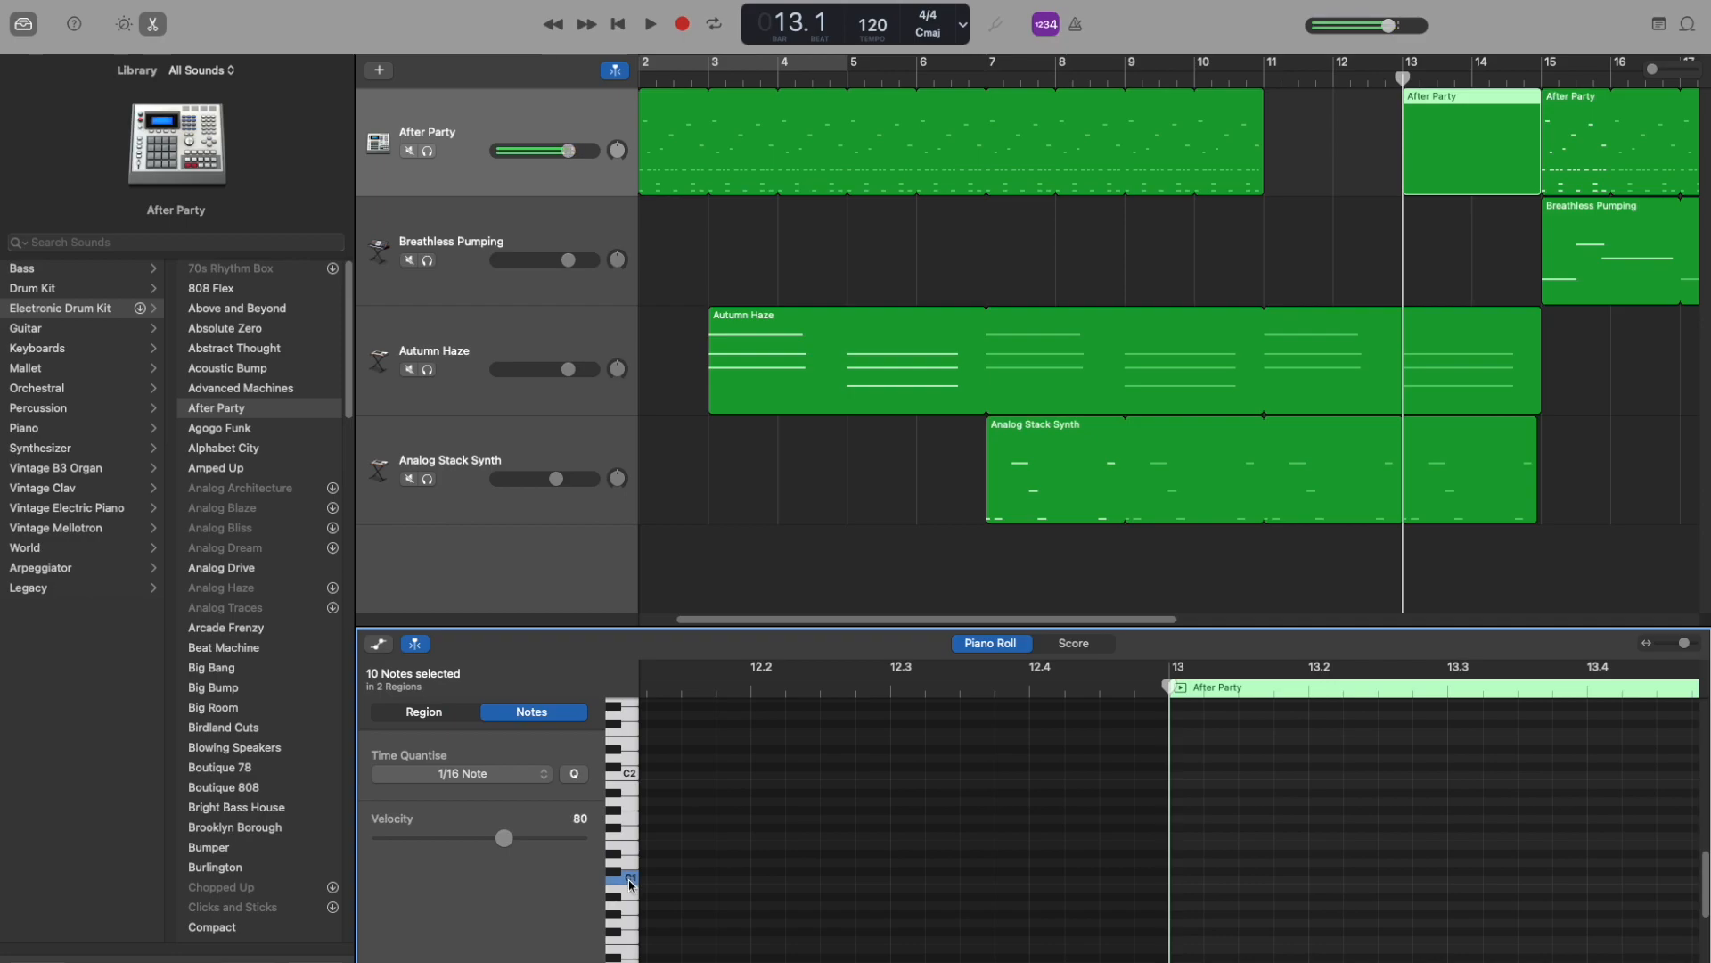
{"action": "left_click", "coordinate": [630, 863]}
Add a D1 drum note on each of the four beats of bar 13 in the new After Party region
{"action": "left_click", "coordinate": [1196, 864]}
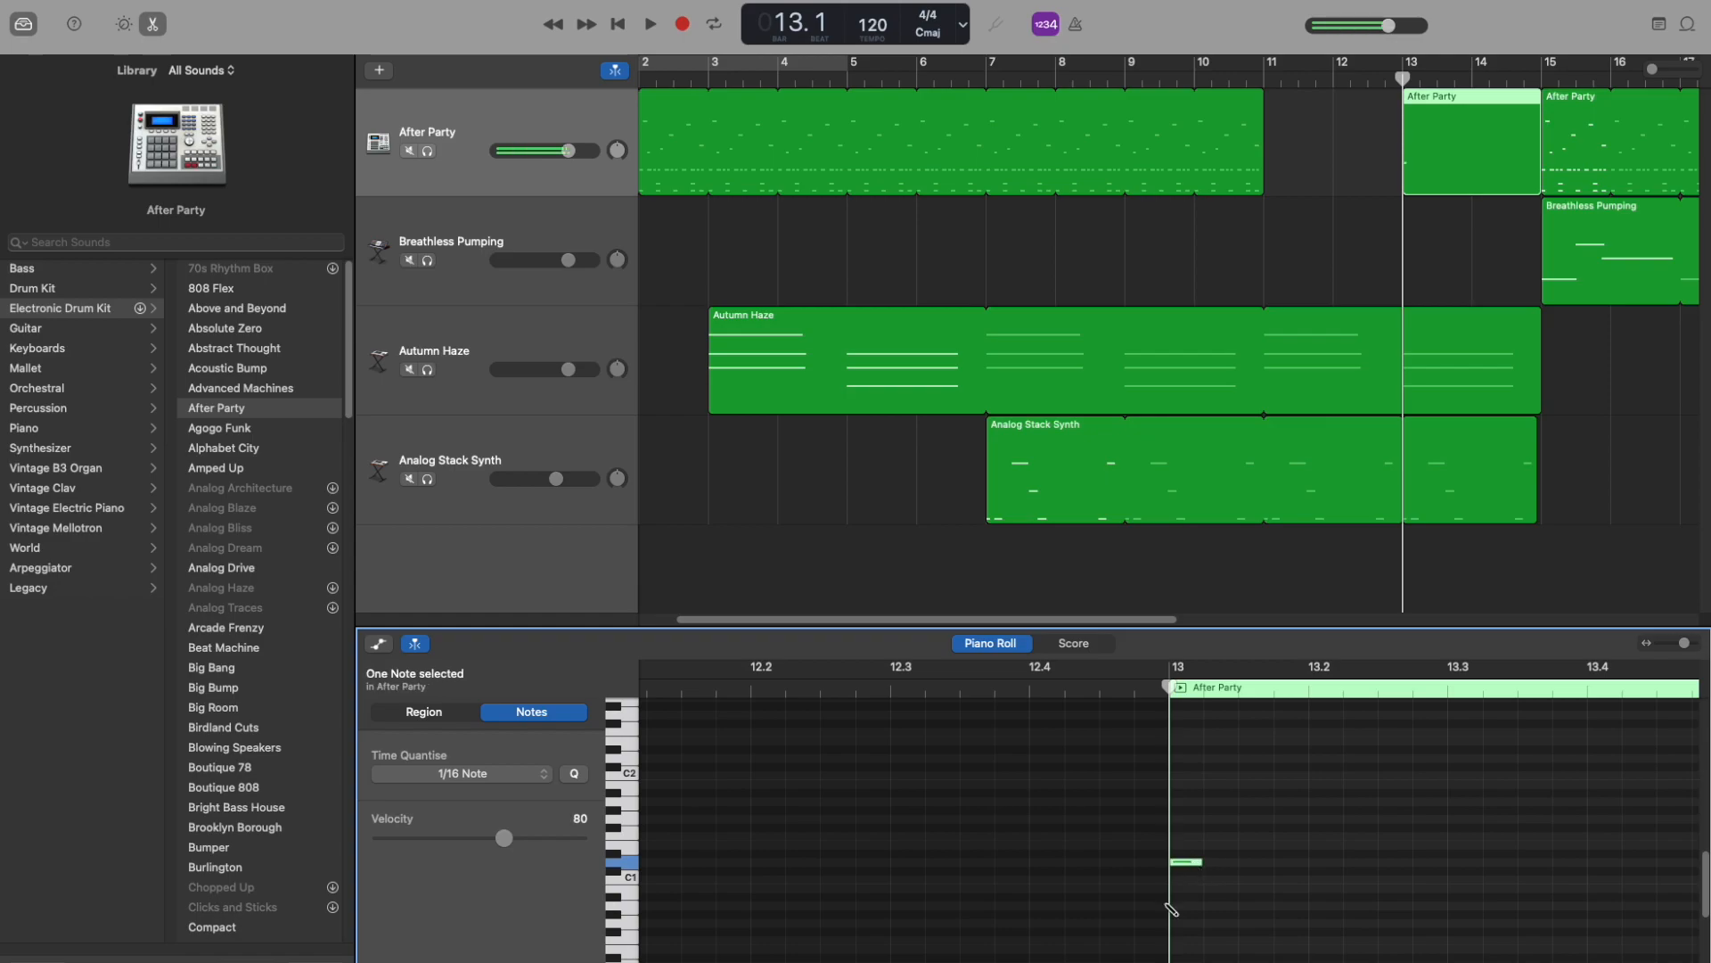
{"action": "scroll", "coordinate": [1052, 931], "scroll_direction": "right", "scroll_amount": 5}
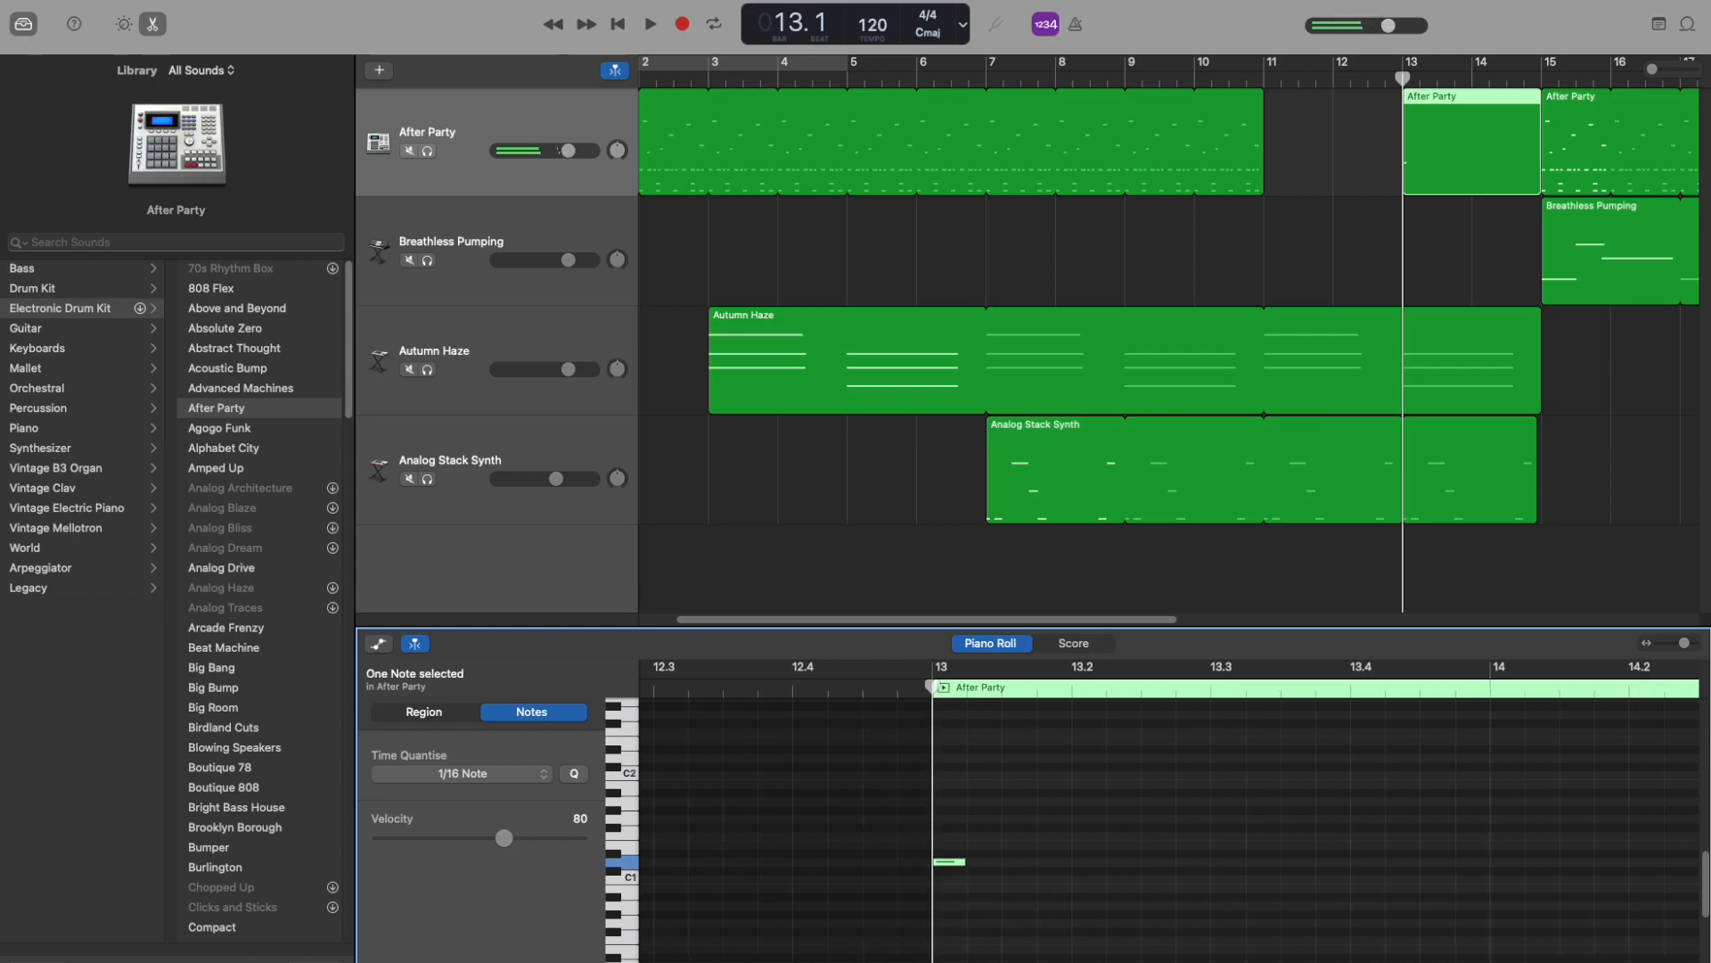
{"action": "left_click", "coordinate": [1001, 862]}
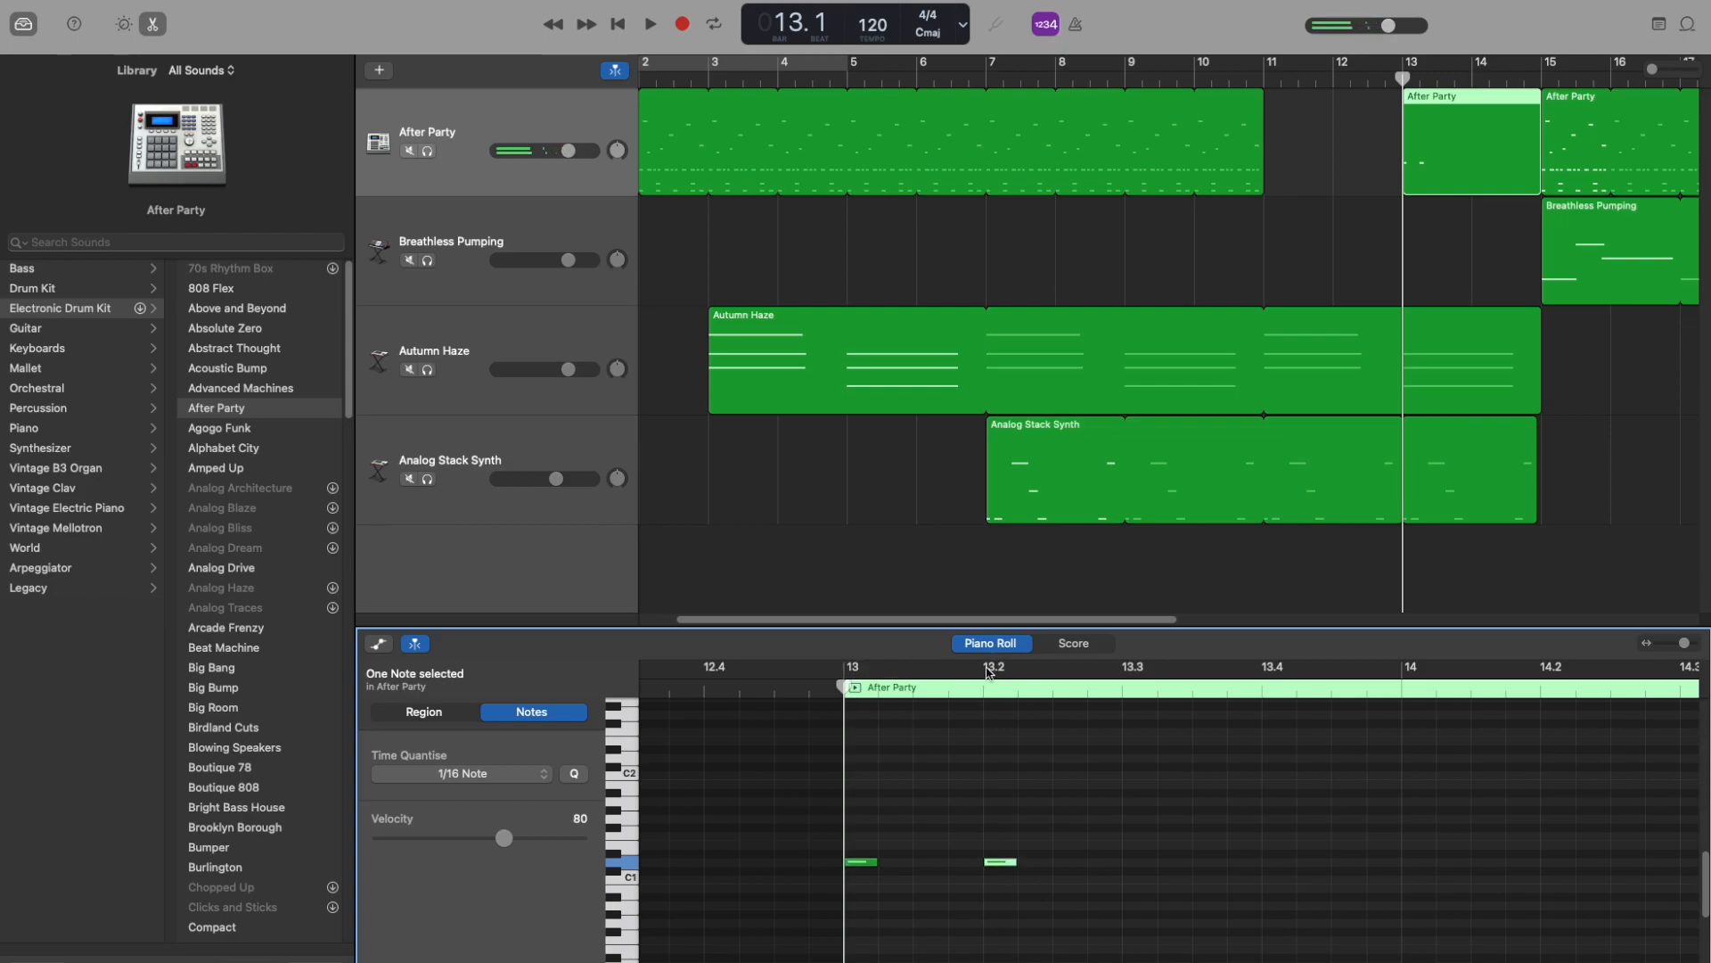
{"action": "left_click", "coordinate": [1134, 862]}
{"action": "left_click", "coordinate": [1285, 861]}
{"action": "left_click_drag", "start_coordinate": [1678, 649], "coordinate": [1684, 652]}
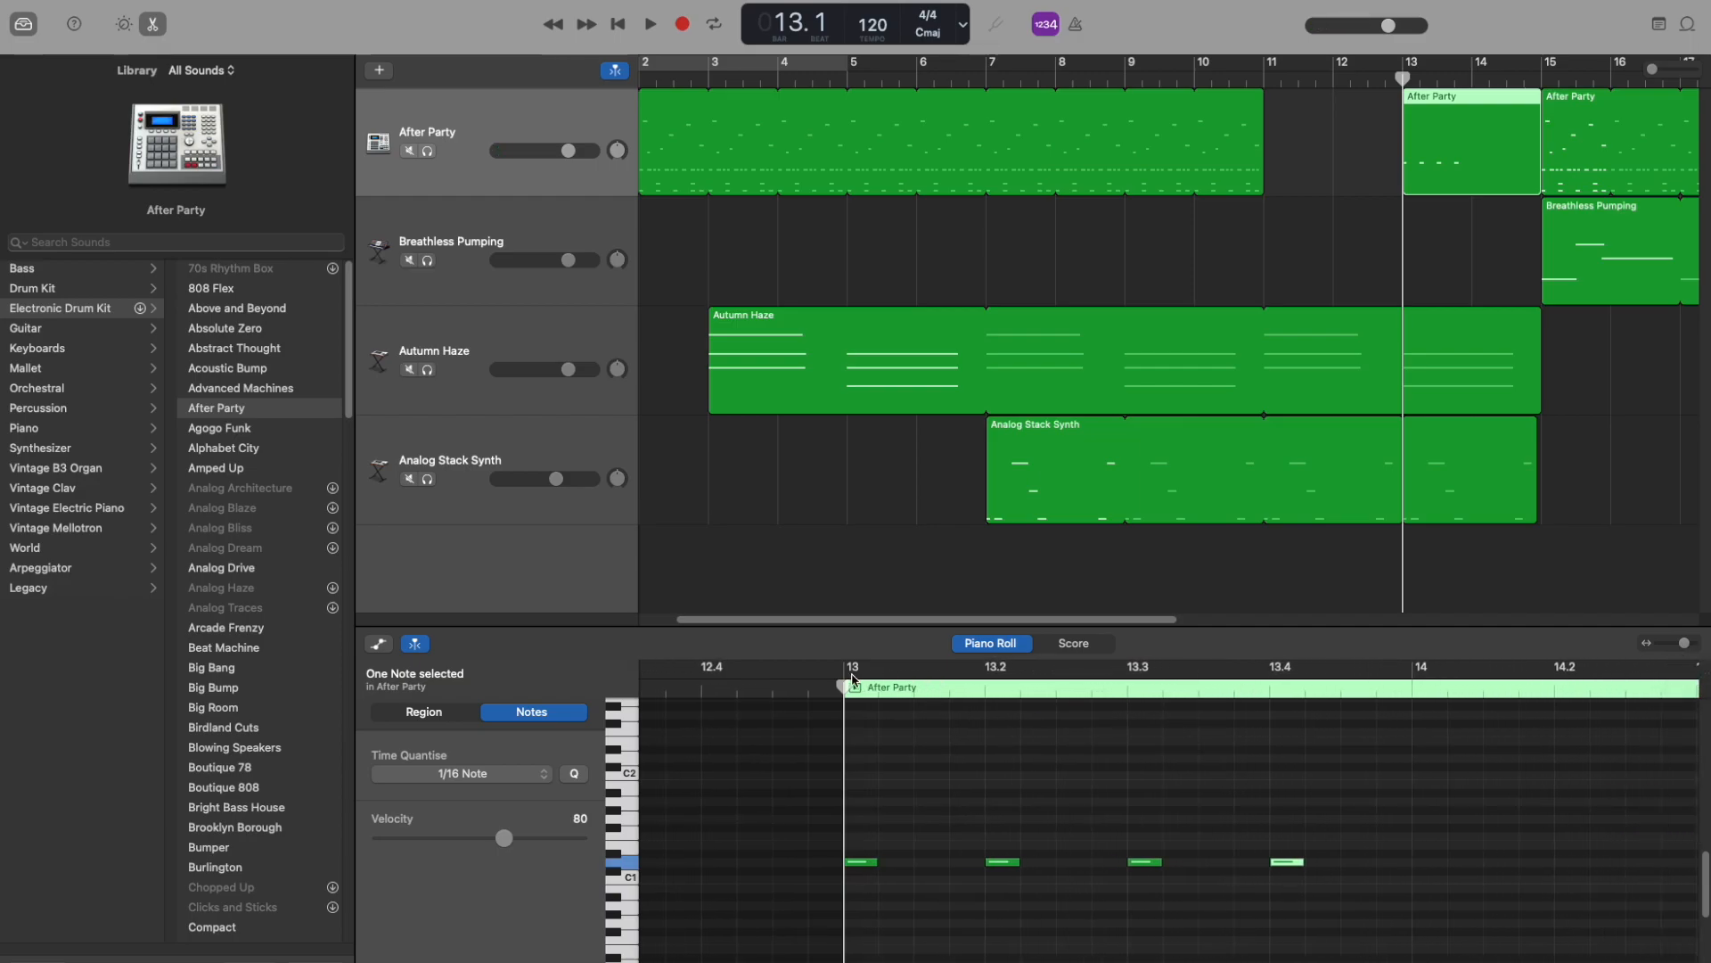
Add D1 drum notes at eighth-note spacing across the first two beats of bar 14
{"action": "left_click", "coordinate": [1432, 863]}
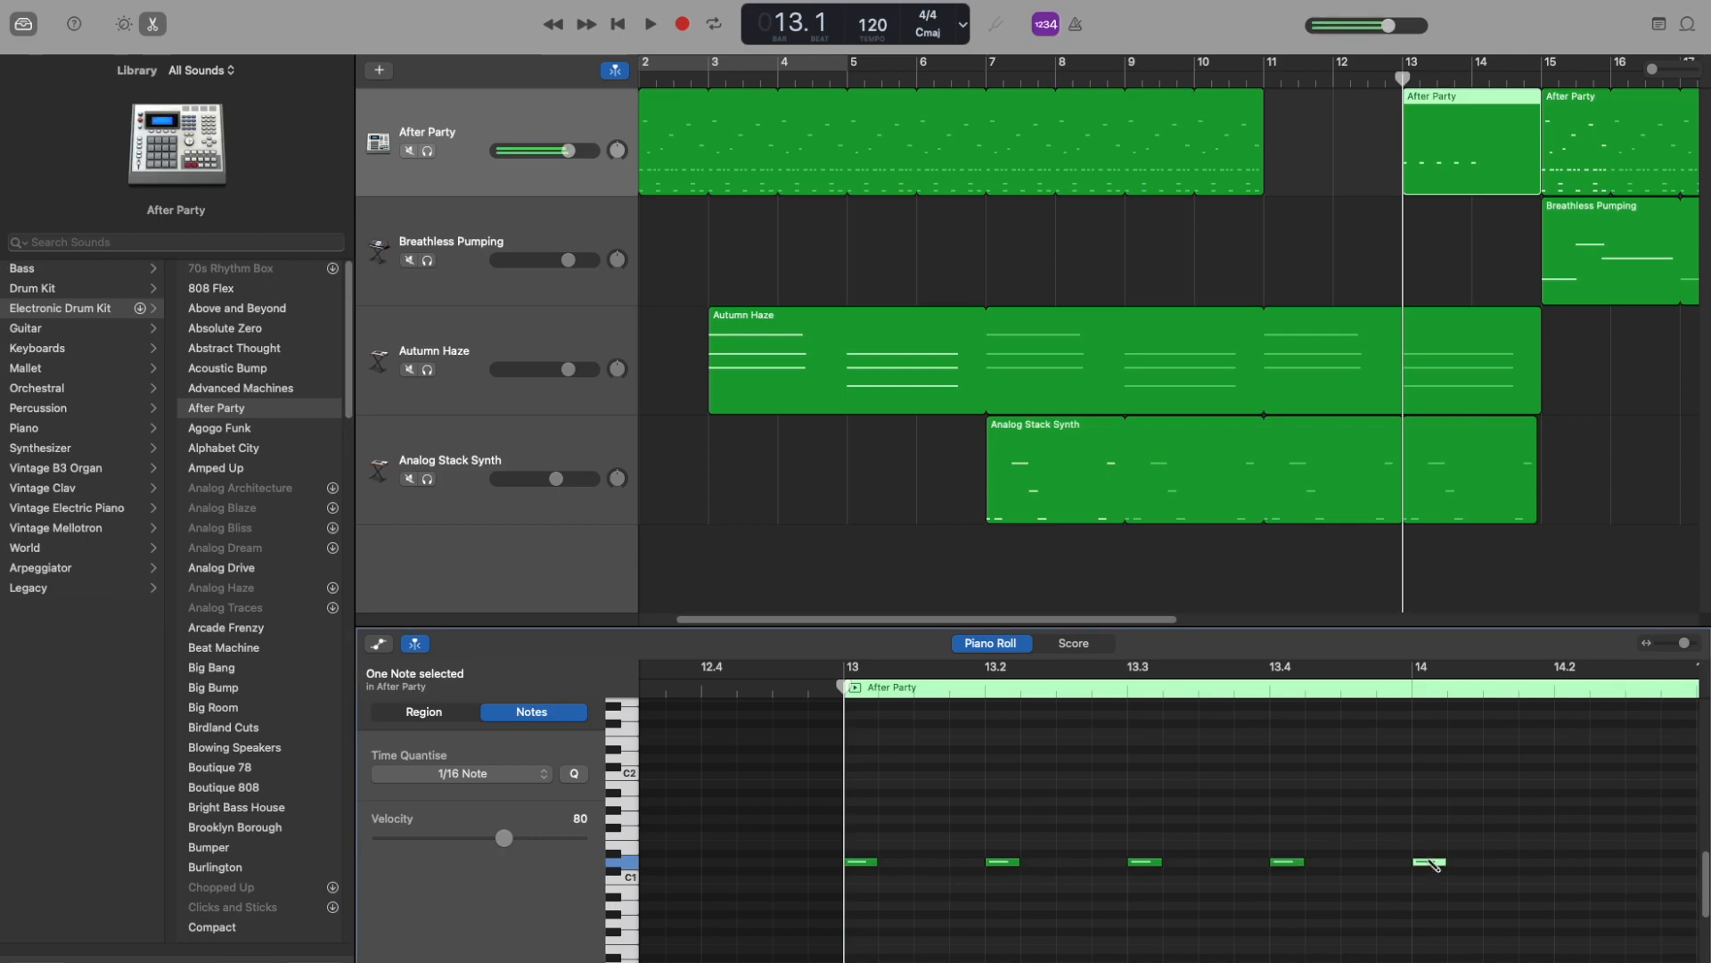
{"action": "left_click", "coordinate": [1566, 864]}
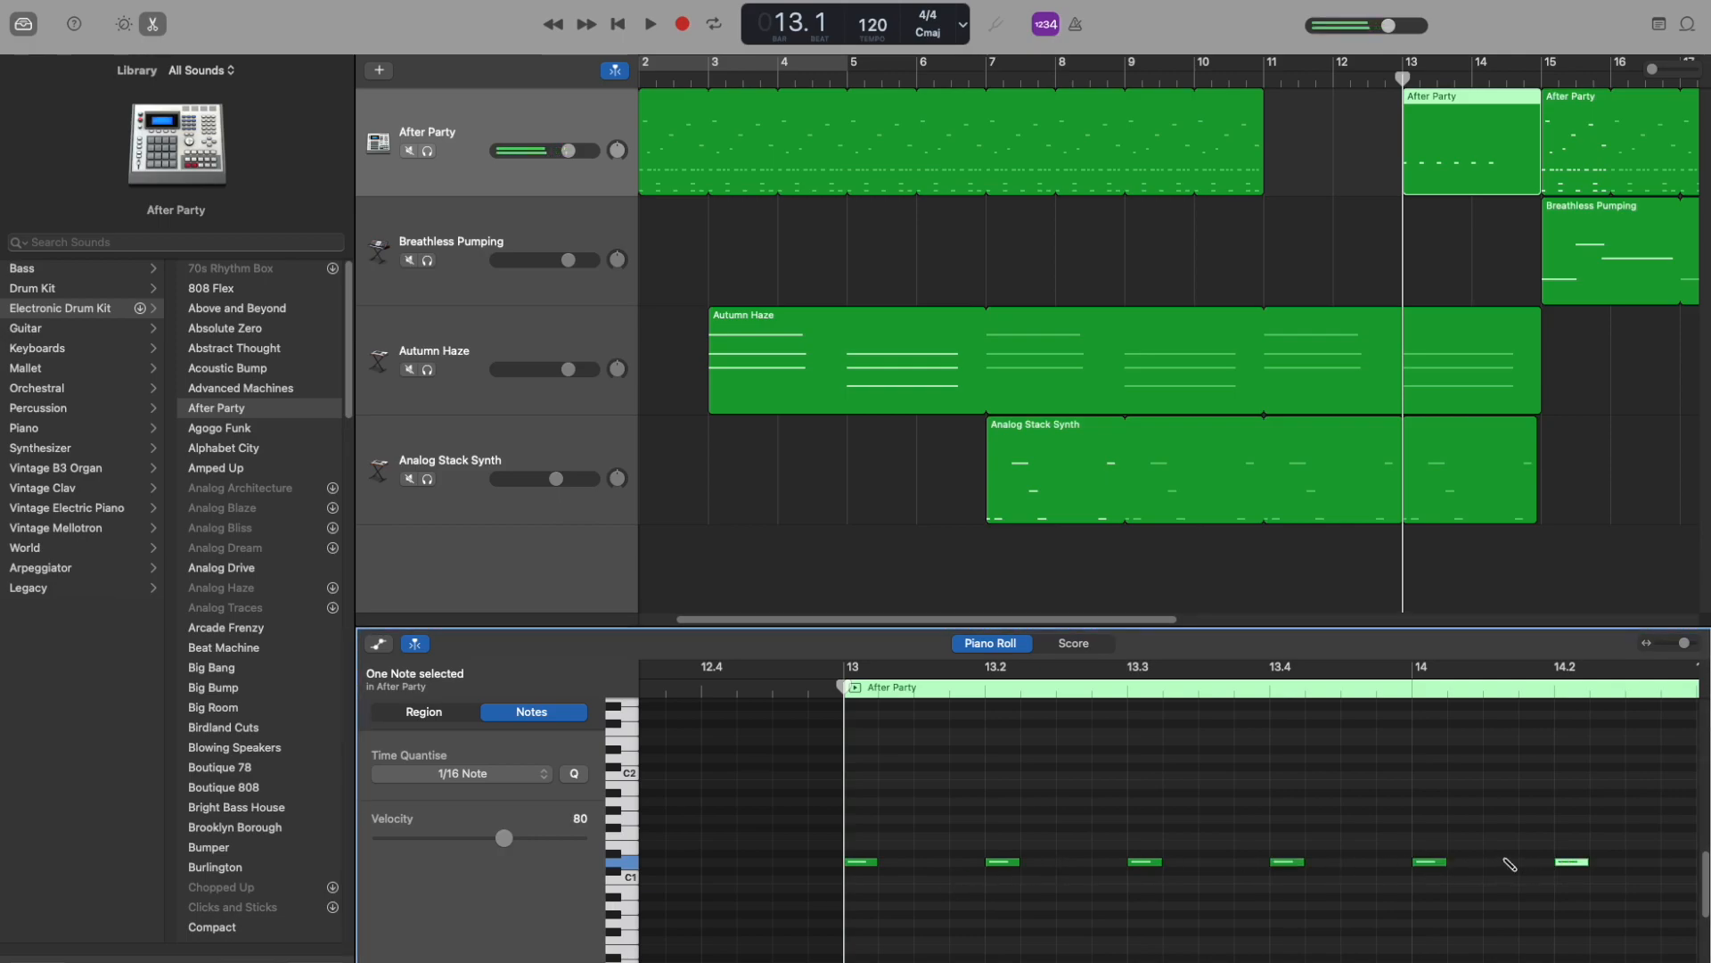
{"action": "left_click", "coordinate": [1503, 863]}
{"action": "left_click", "coordinate": [1649, 863]}
{"action": "left_click", "coordinate": [859, 867]}
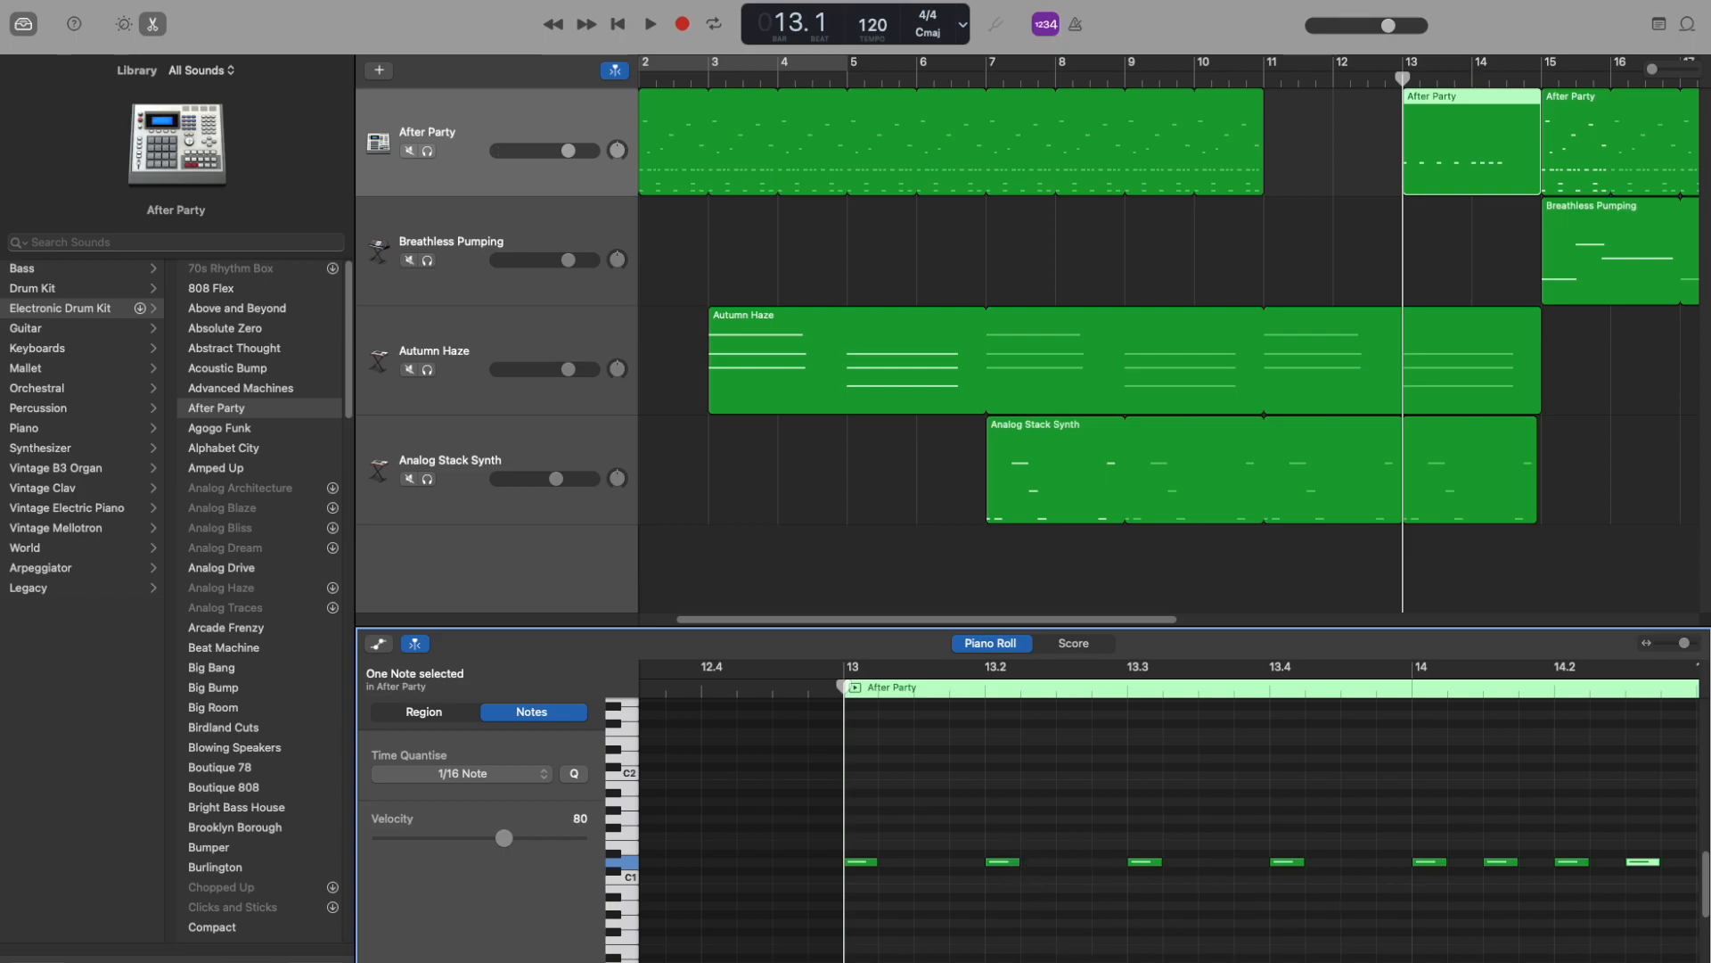
Fill the last two beats of bar 14 with consecutive sixteenth D1 drum notes, completing the build-up to bar 15
{"action": "scroll", "coordinate": [1168, 803], "scroll_direction": "right", "scroll_amount": 3}
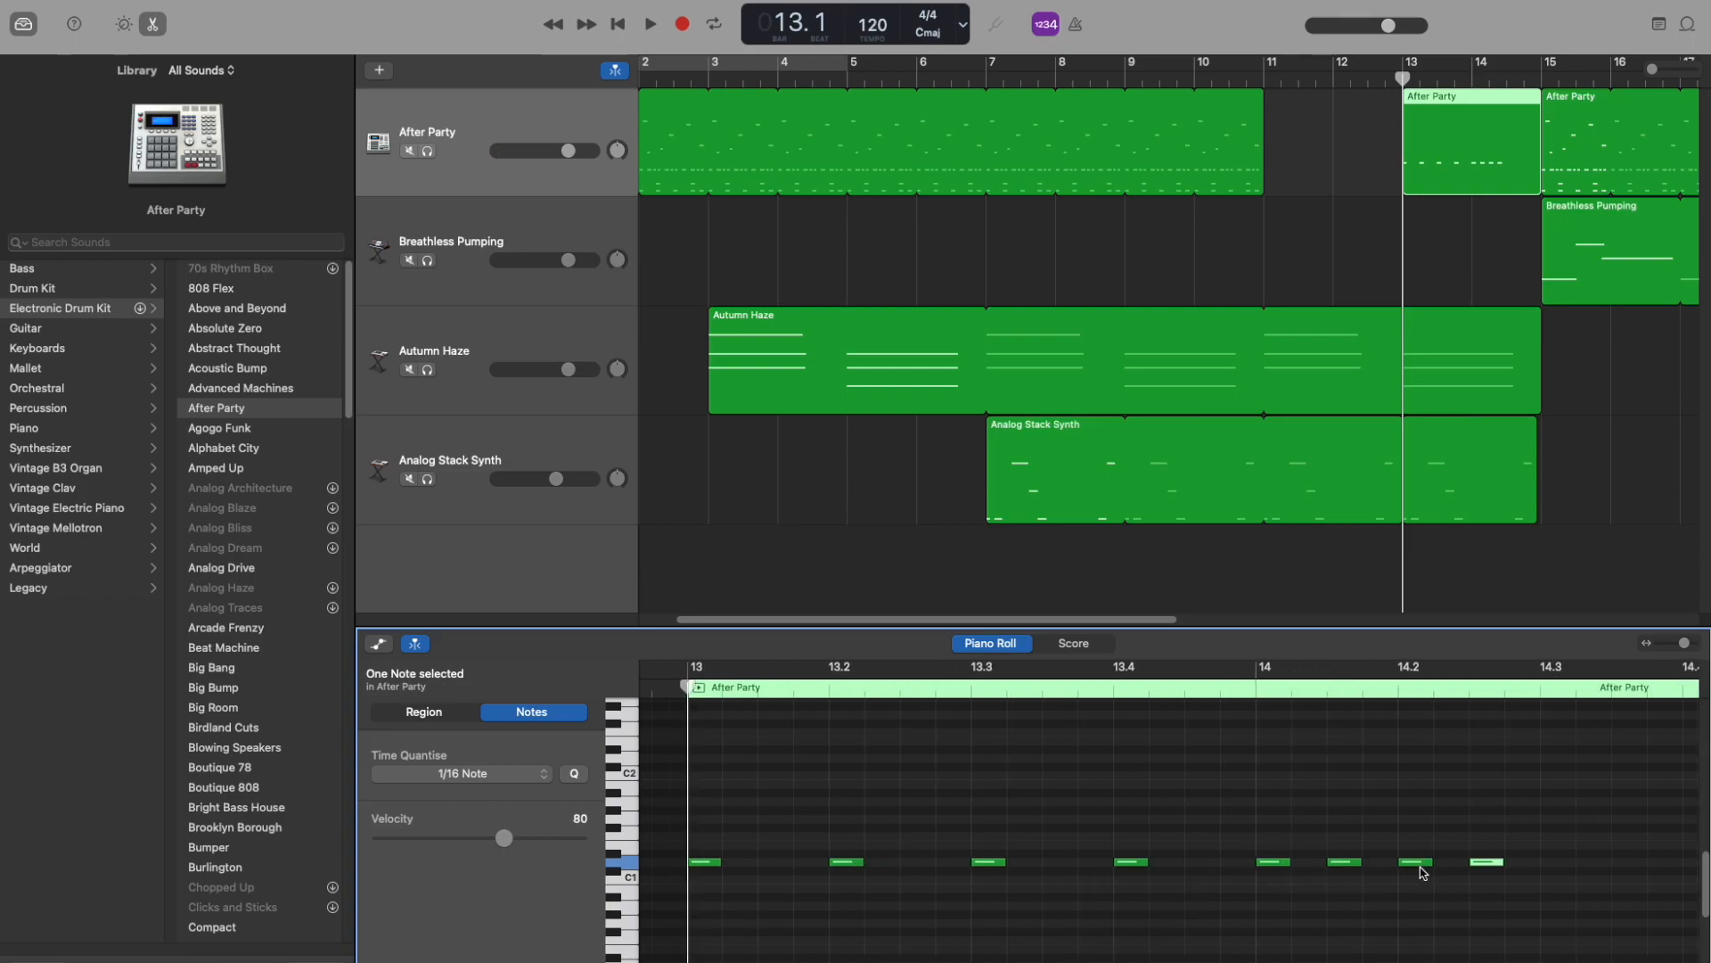
{"action": "scroll", "coordinate": [1325, 862], "scroll_direction": "right", "scroll_amount": 4}
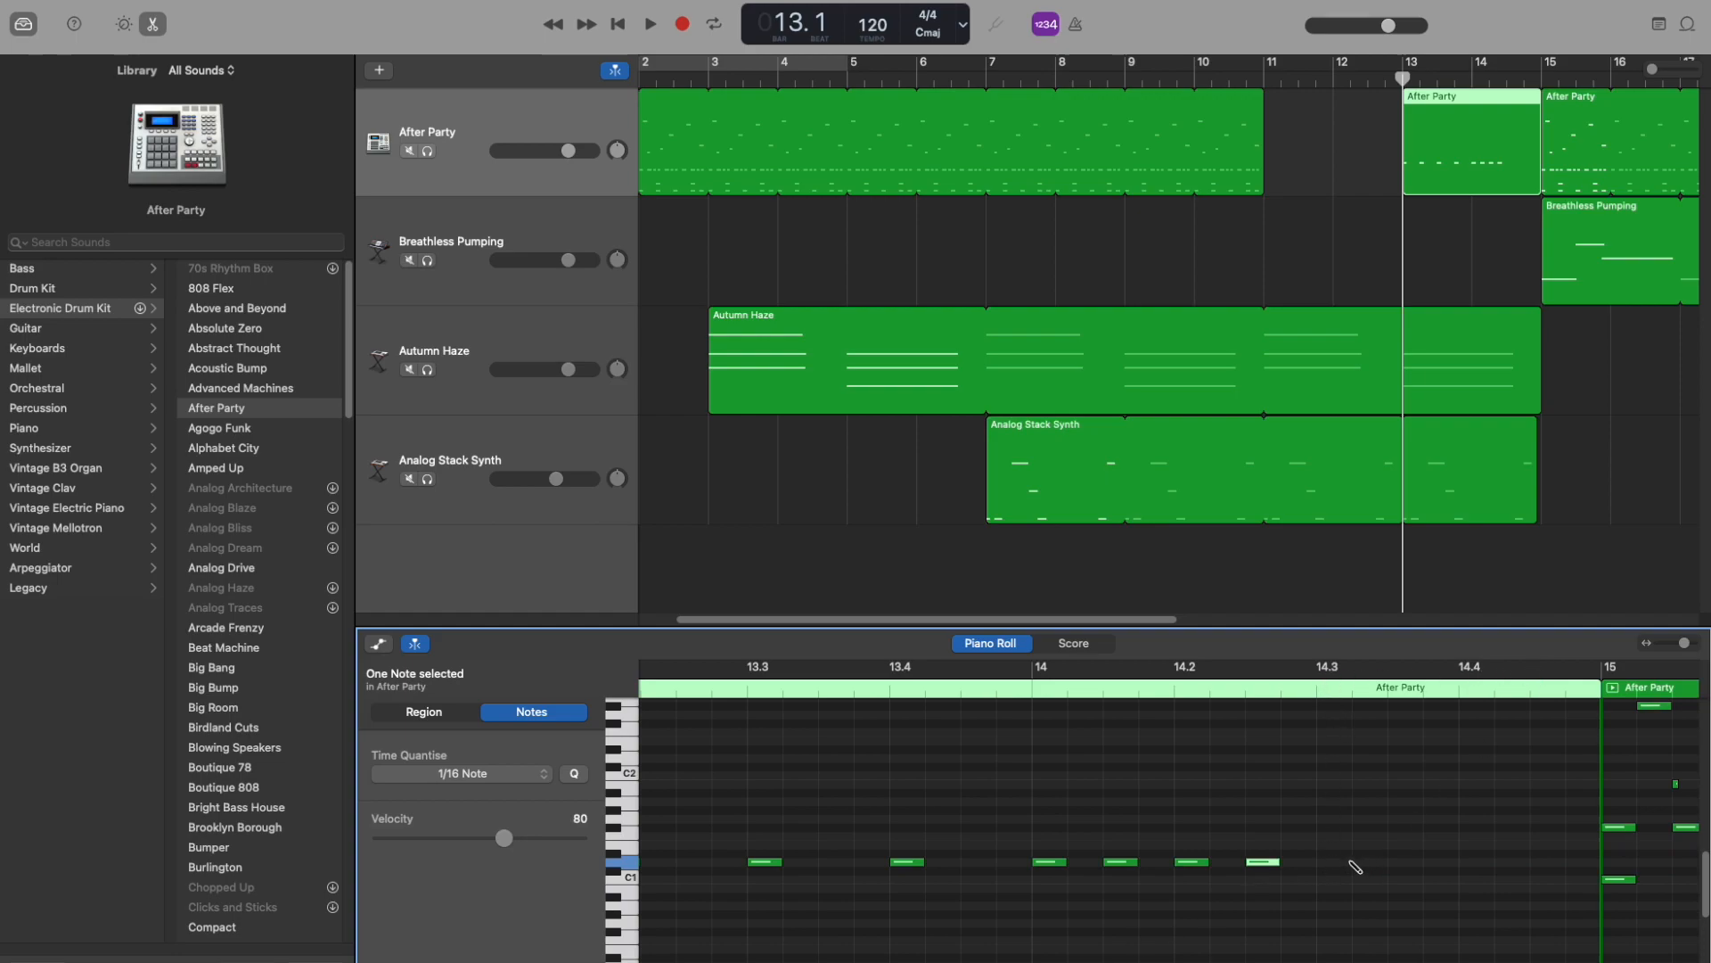
{"action": "left_click", "coordinate": [1329, 862]}
{"action": "left_click", "coordinate": [1364, 862]}
{"action": "left_click", "coordinate": [1399, 862]}
{"action": "left_click", "coordinate": [1435, 862]}
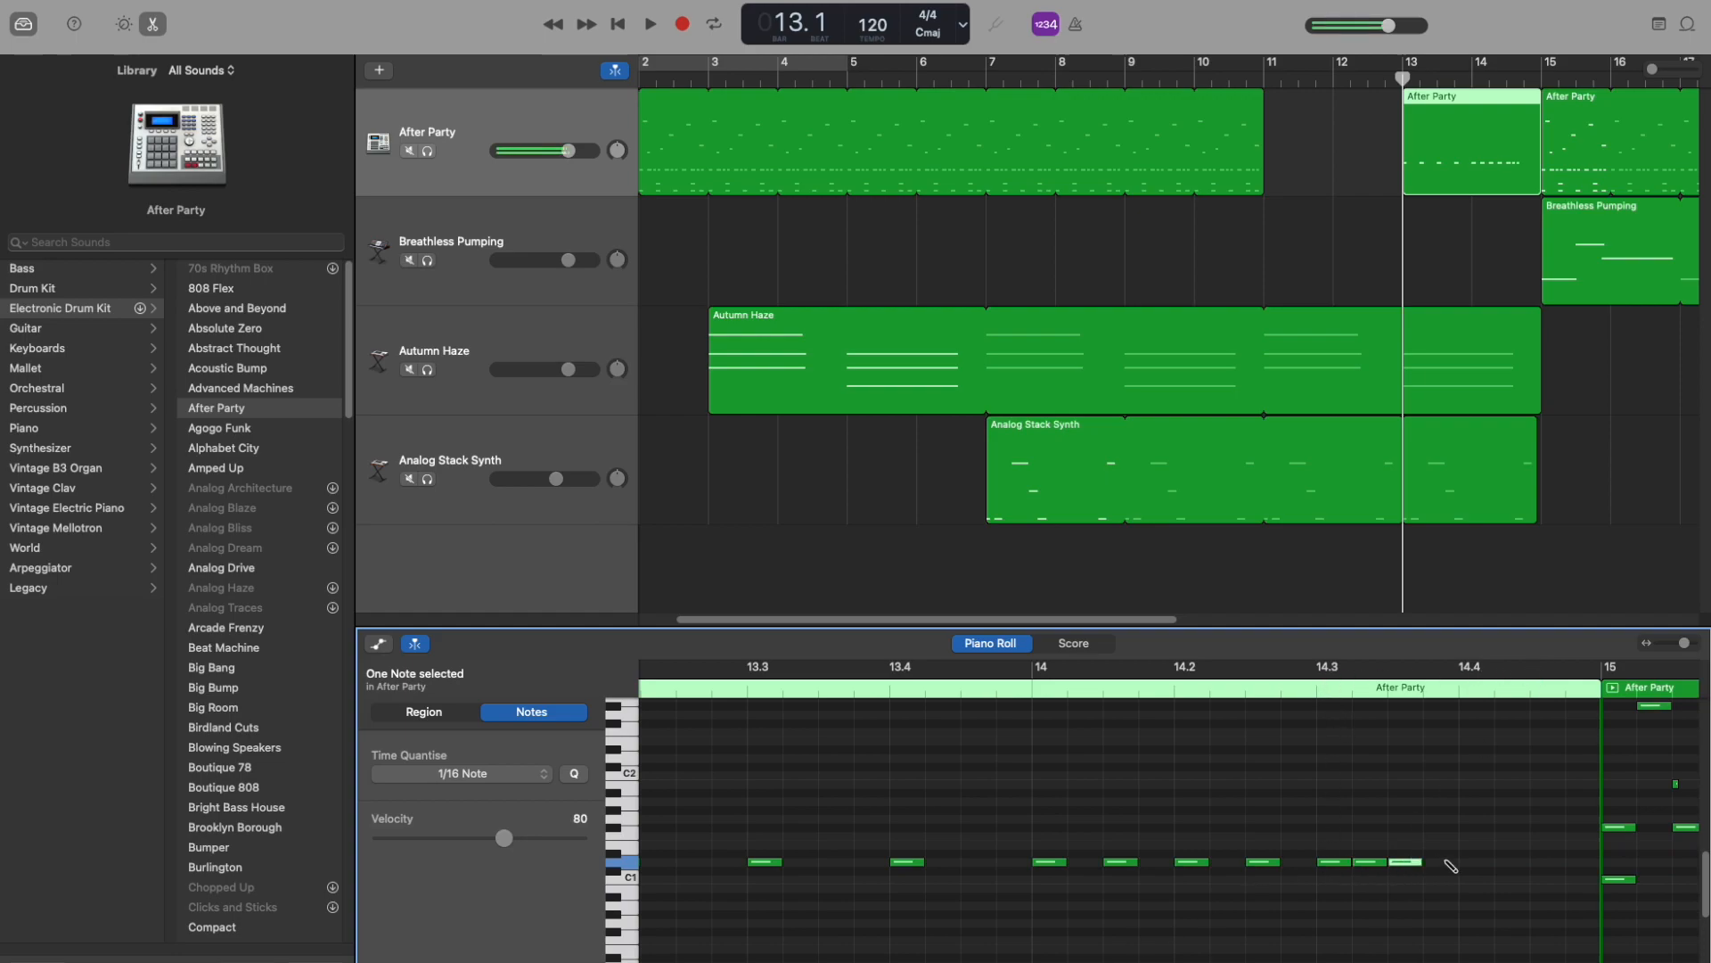
{"action": "left_click", "coordinate": [1471, 862]}
{"action": "left_click", "coordinate": [1507, 862]}
{"action": "left_click", "coordinate": [1542, 862]}
{"action": "left_click", "coordinate": [1577, 862]}
{"action": "left_click", "coordinate": [1512, 837]}
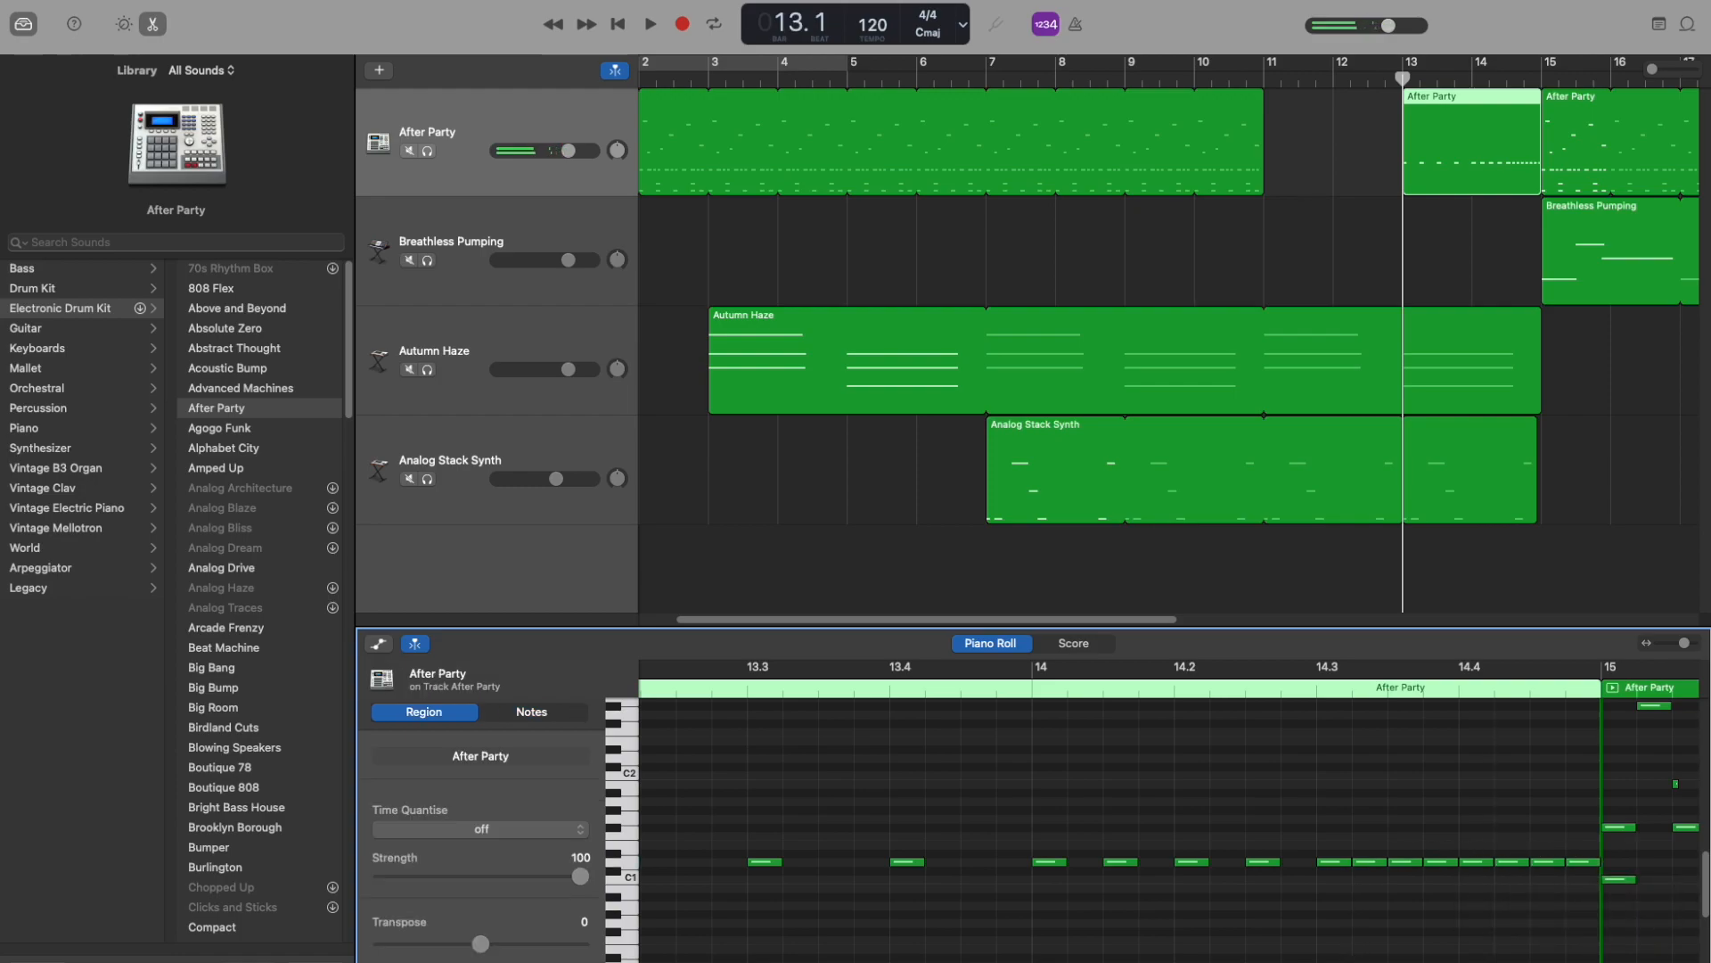
Play the build-up from 12.3 into bar 15 and raise the Breathless Pumping track volume slightly
{"action": "scroll", "coordinate": [1167, 811], "scroll_direction": "left", "scroll_amount": 5}
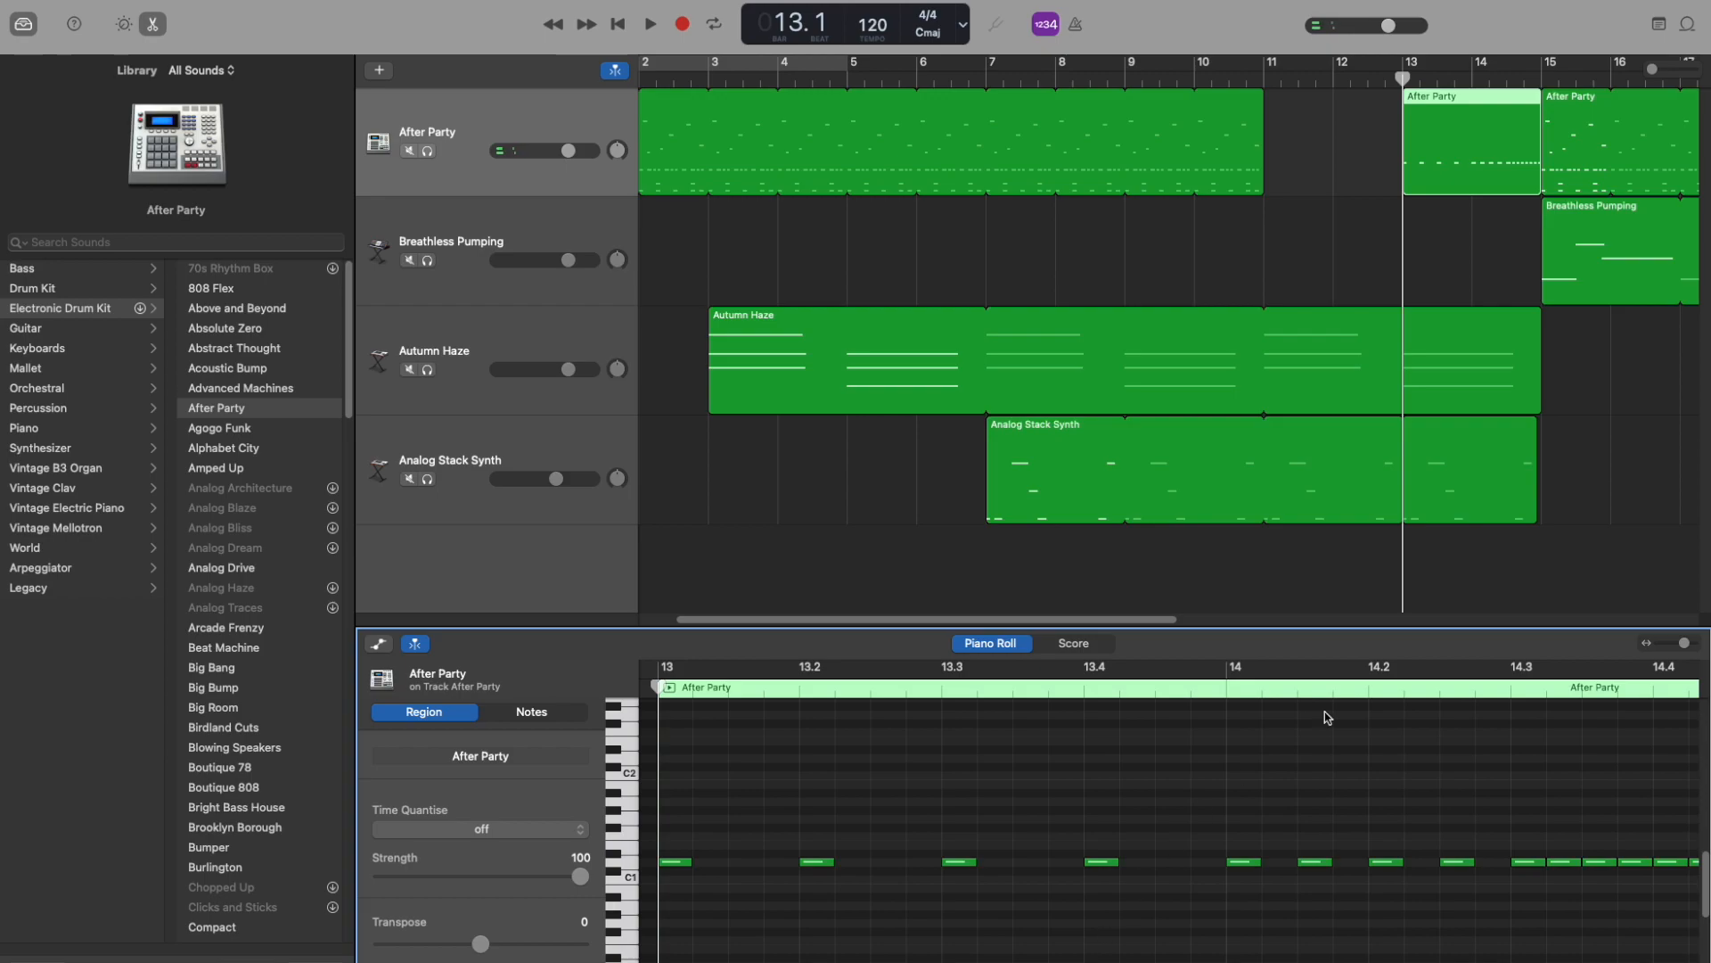
{"action": "left_click", "coordinate": [1376, 100]}
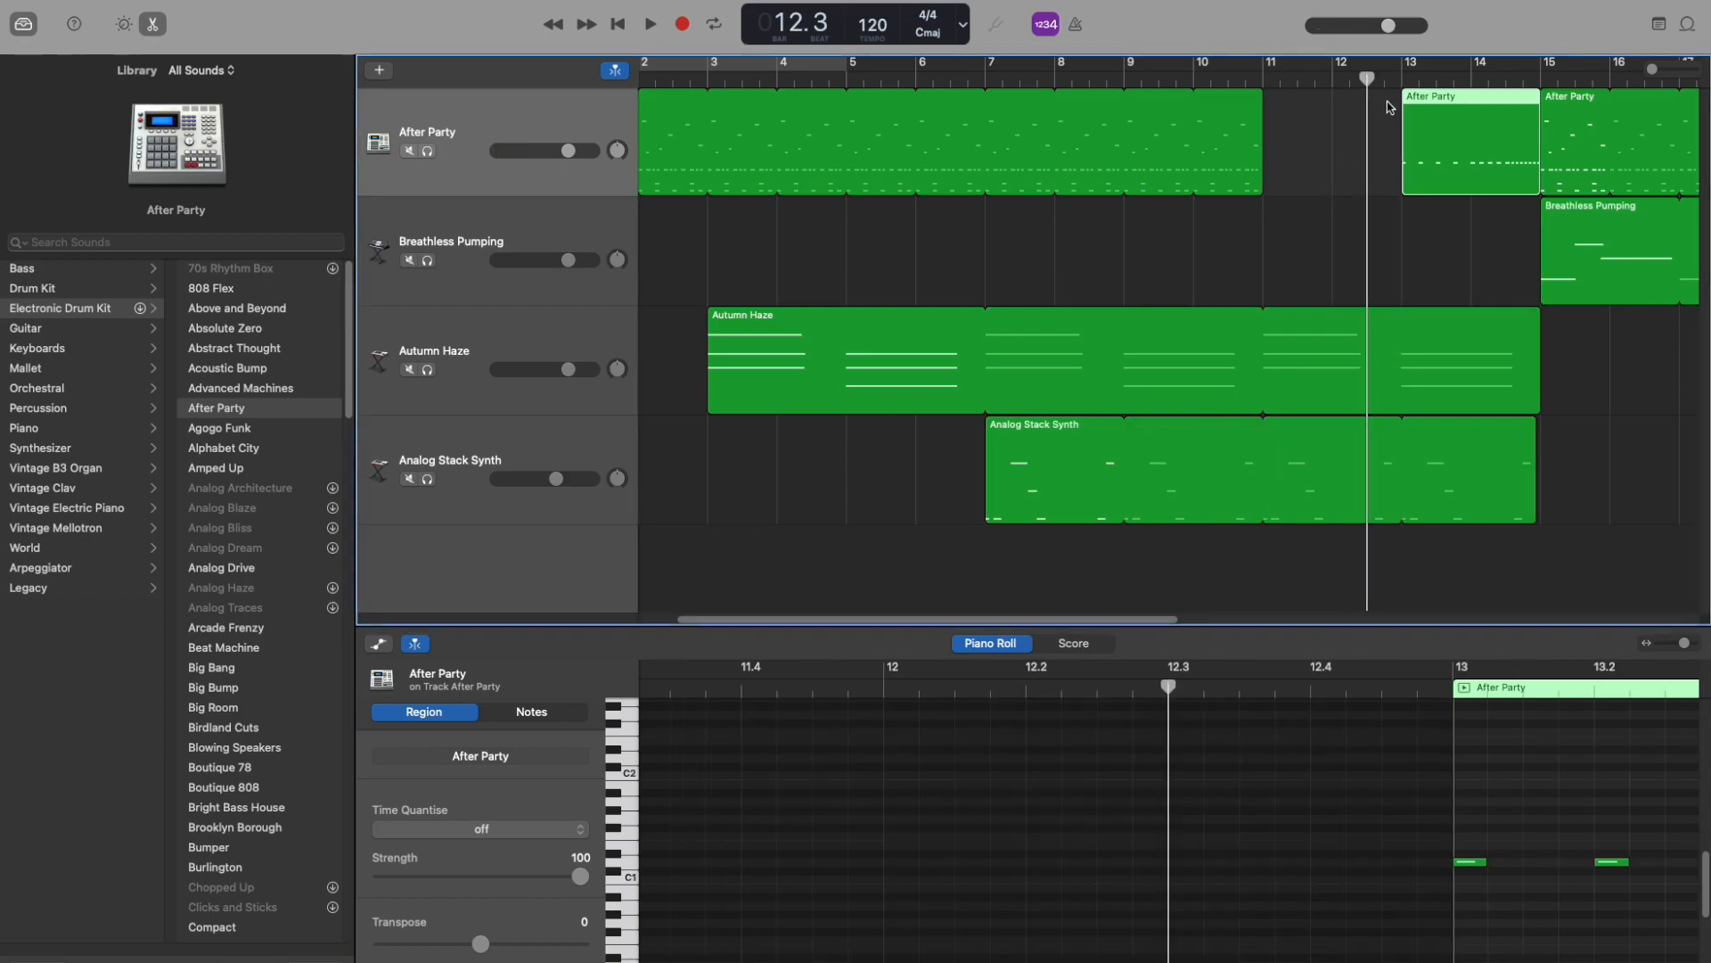
{"action": "key", "text": "space"}
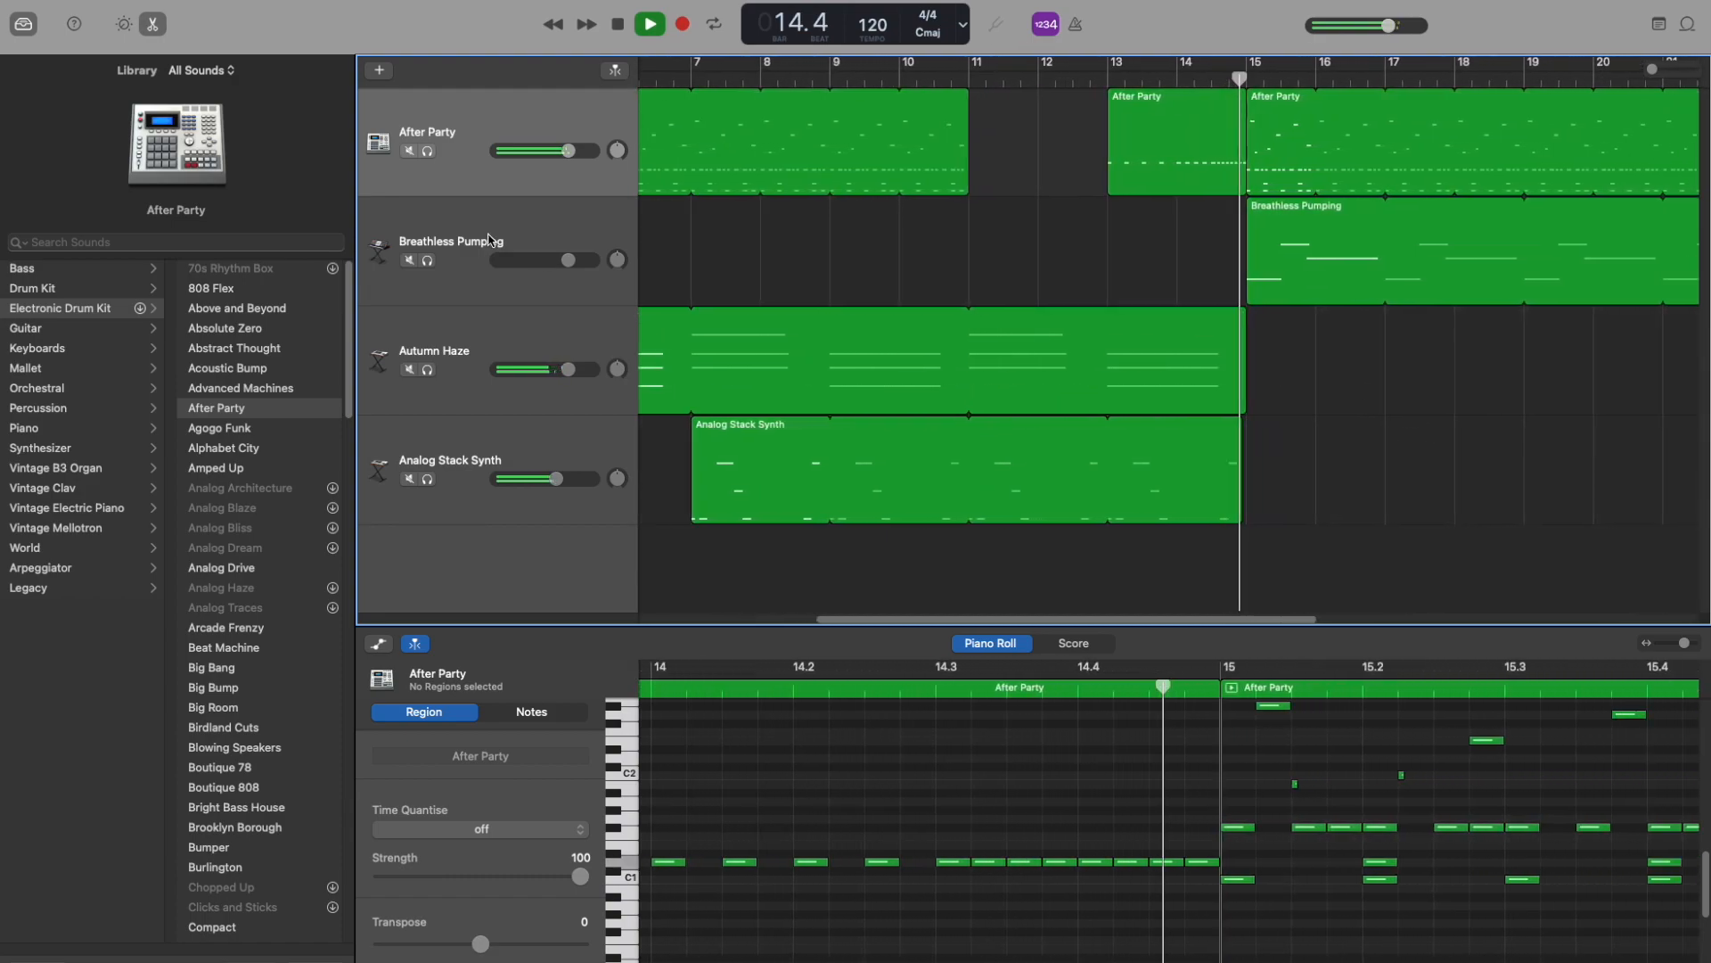
{"action": "left_click_drag", "start_coordinate": [569, 260], "coordinate": [573, 261]}
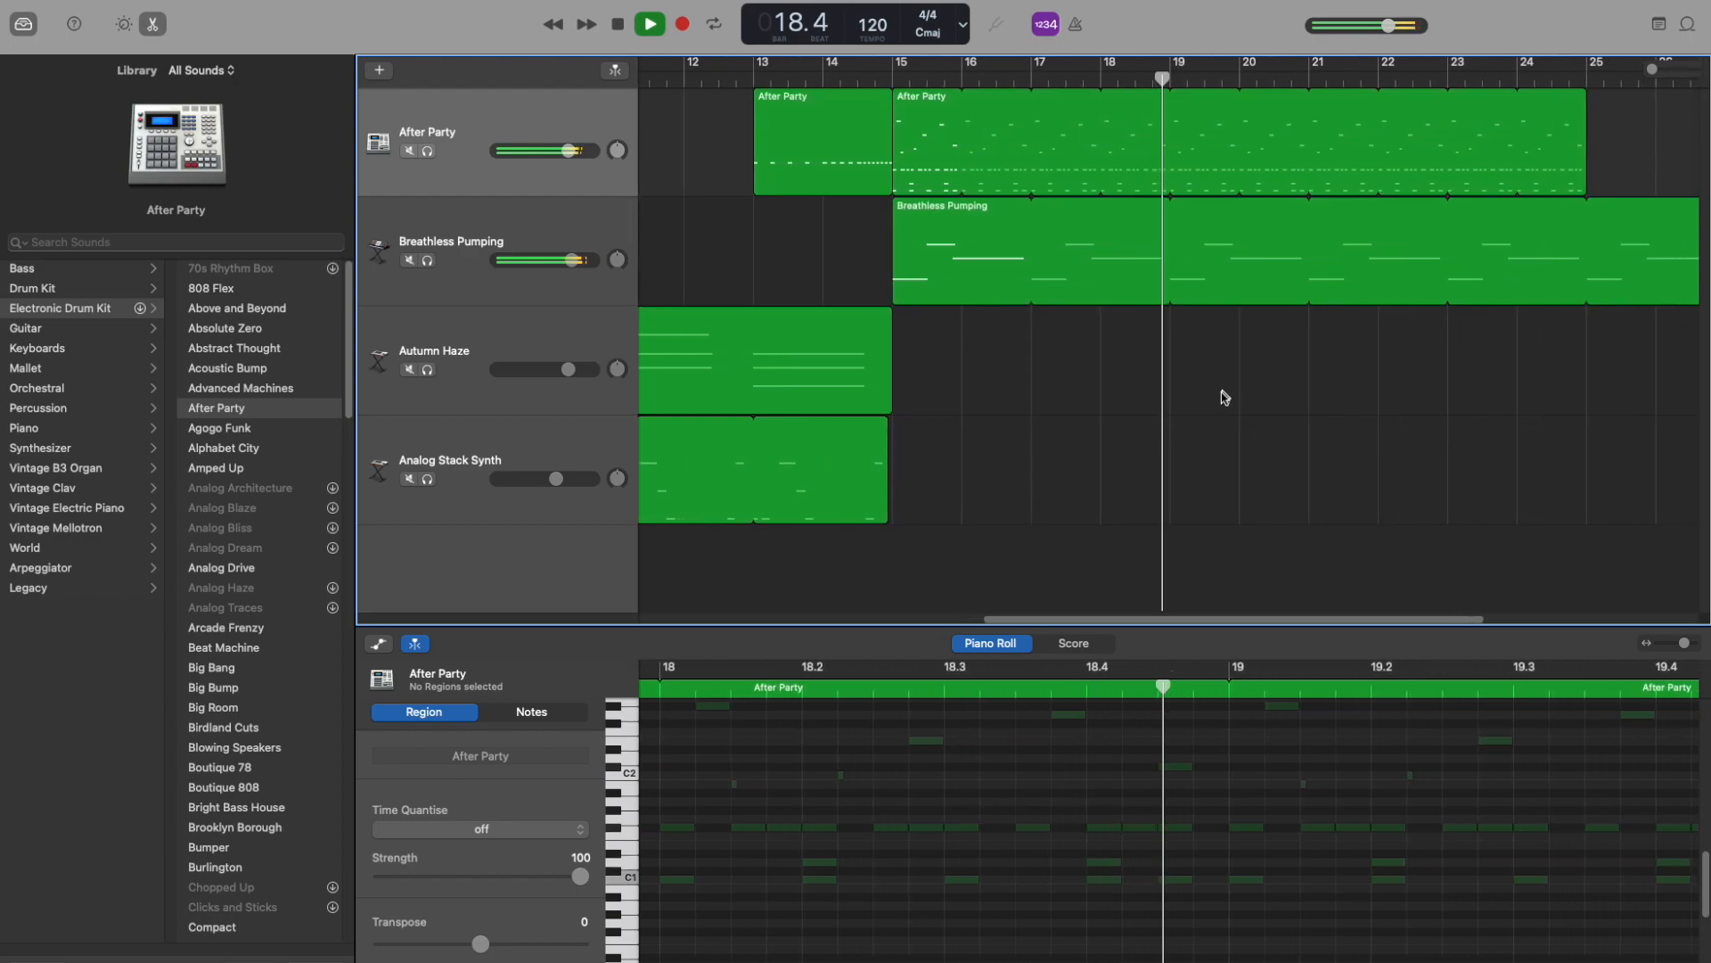
Stop playback and copy the Autumn Haze region along its track so the copy starts at bar 19
{"action": "key", "text": "space"}
{"action": "left_click_drag", "start_coordinate": [1185, 625], "coordinate": [976, 624]}
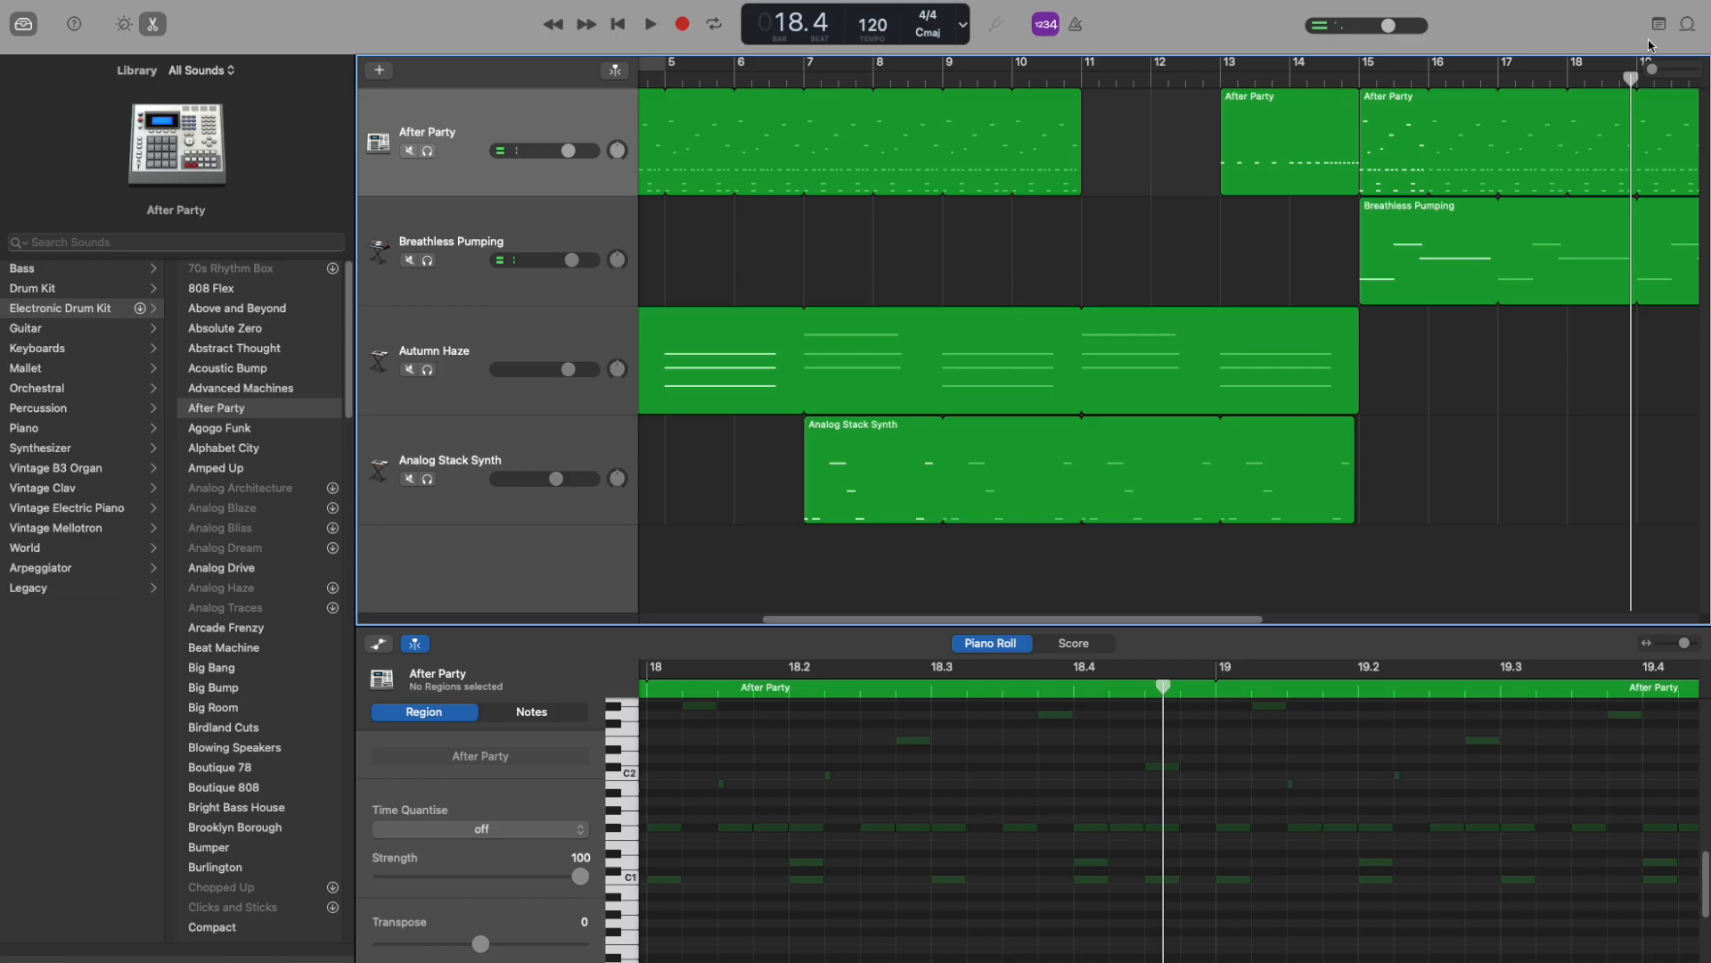
{"action": "left_click_drag", "start_coordinate": [1645, 74], "coordinate": [1631, 71]}
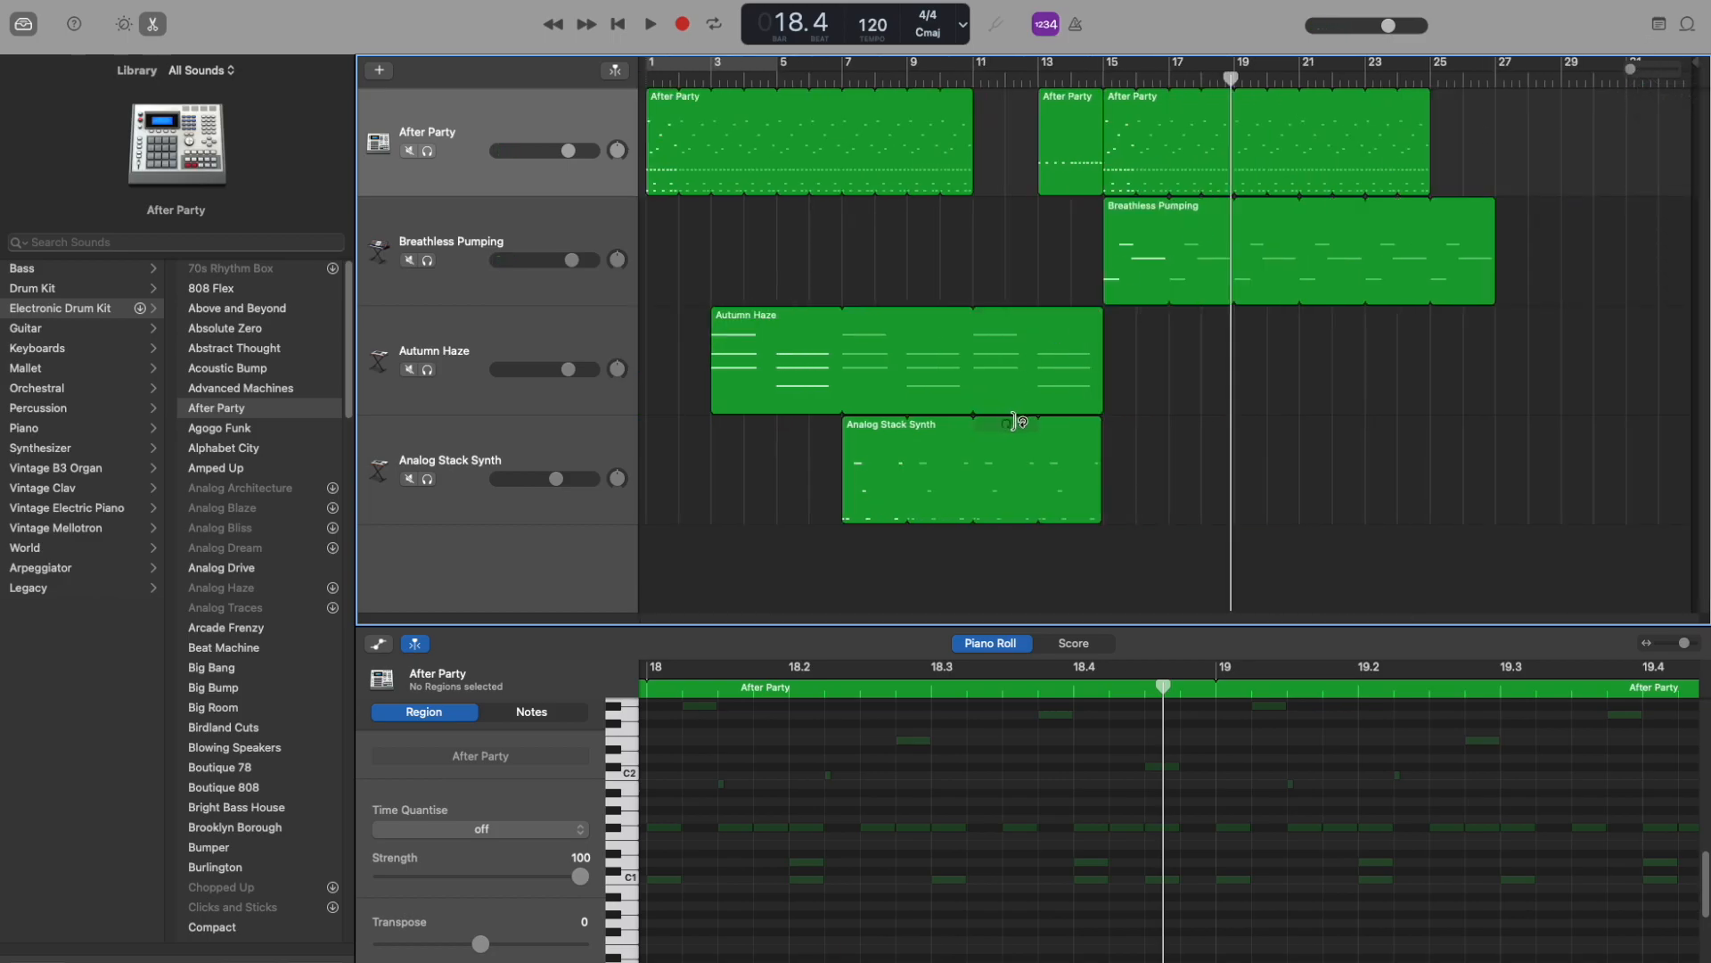
{"action": "left_click_drag", "start_coordinate": [757, 358], "coordinate": [1283, 356]}
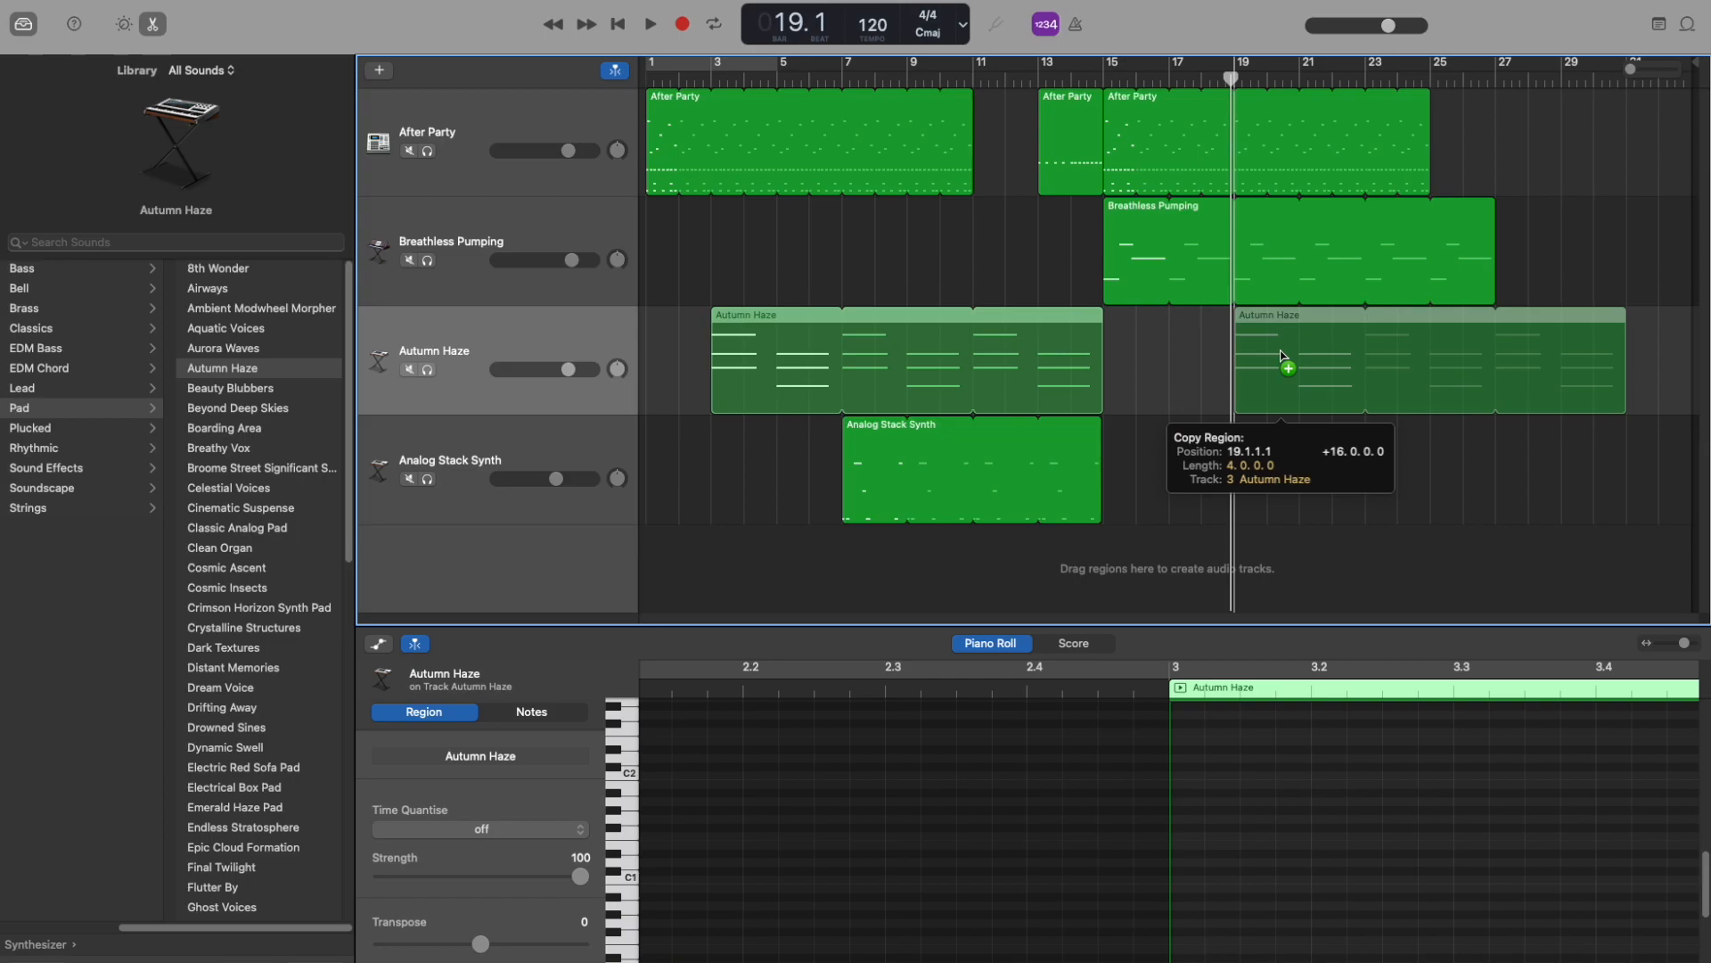
{"action": "left_click_drag", "start_coordinate": [1283, 355], "coordinate": [1284, 357]}
{"action": "left_click", "coordinate": [1182, 361]}
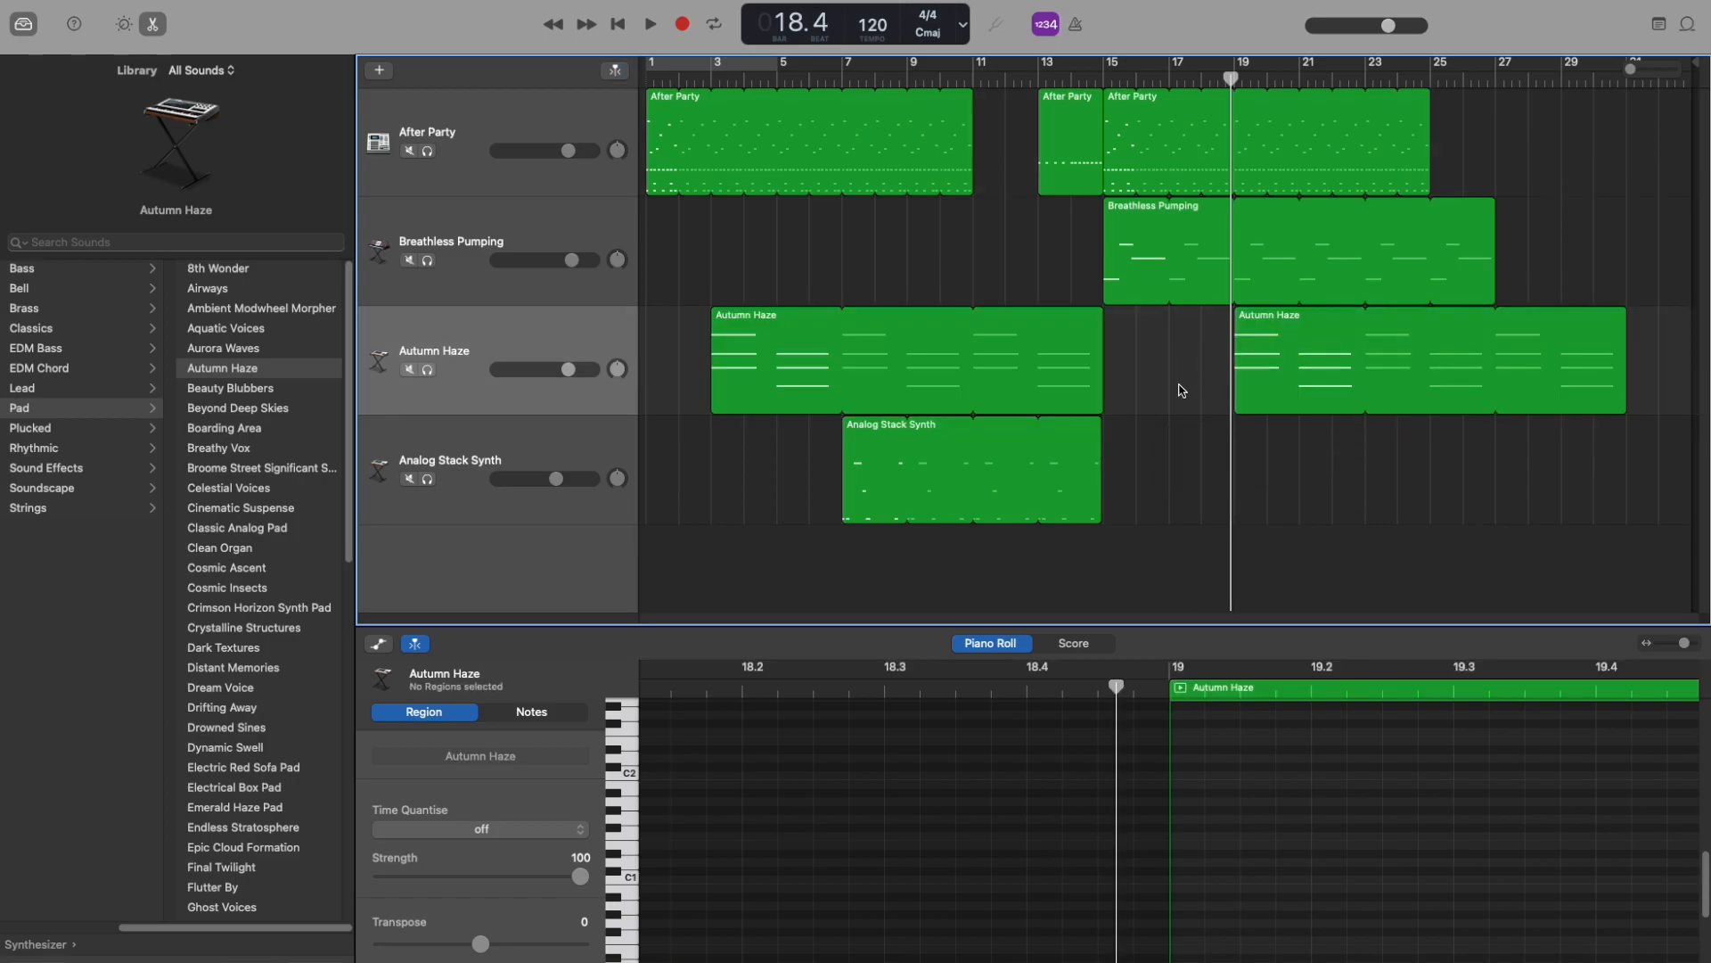
Play the arrangement from bar 1 through the drop and the second Autumn Haze entry, stopping in bar 22
{"action": "left_click", "coordinate": [617, 25]}
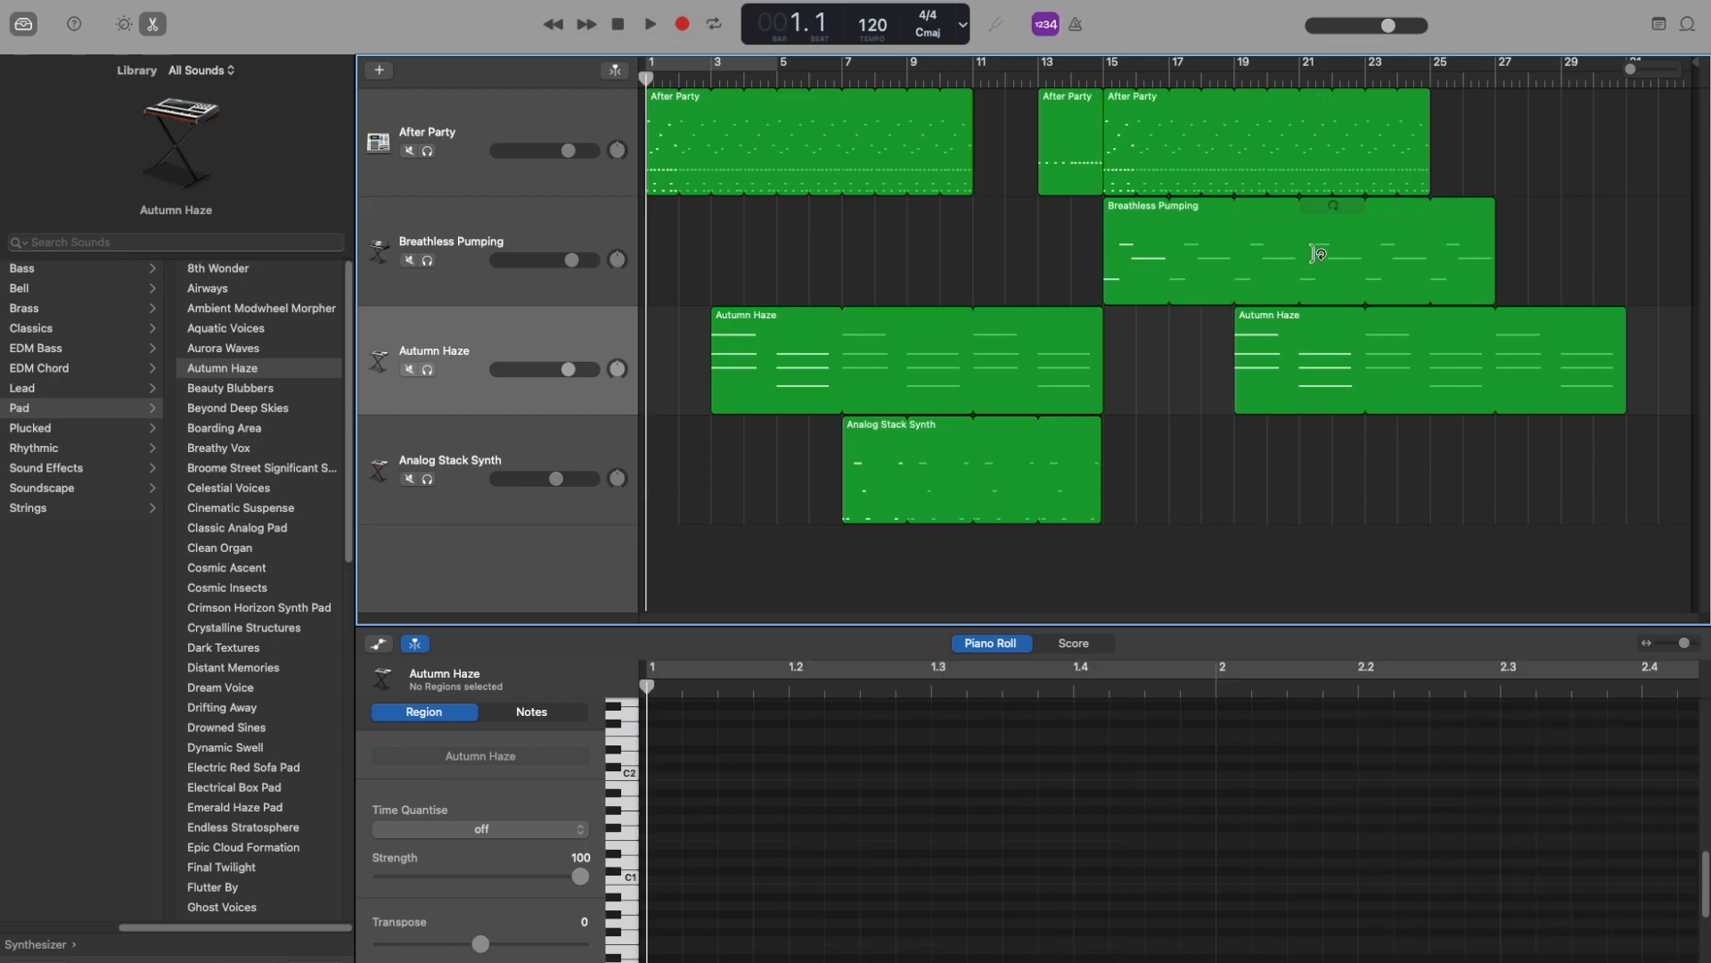
{"action": "left_click", "coordinate": [651, 27]}
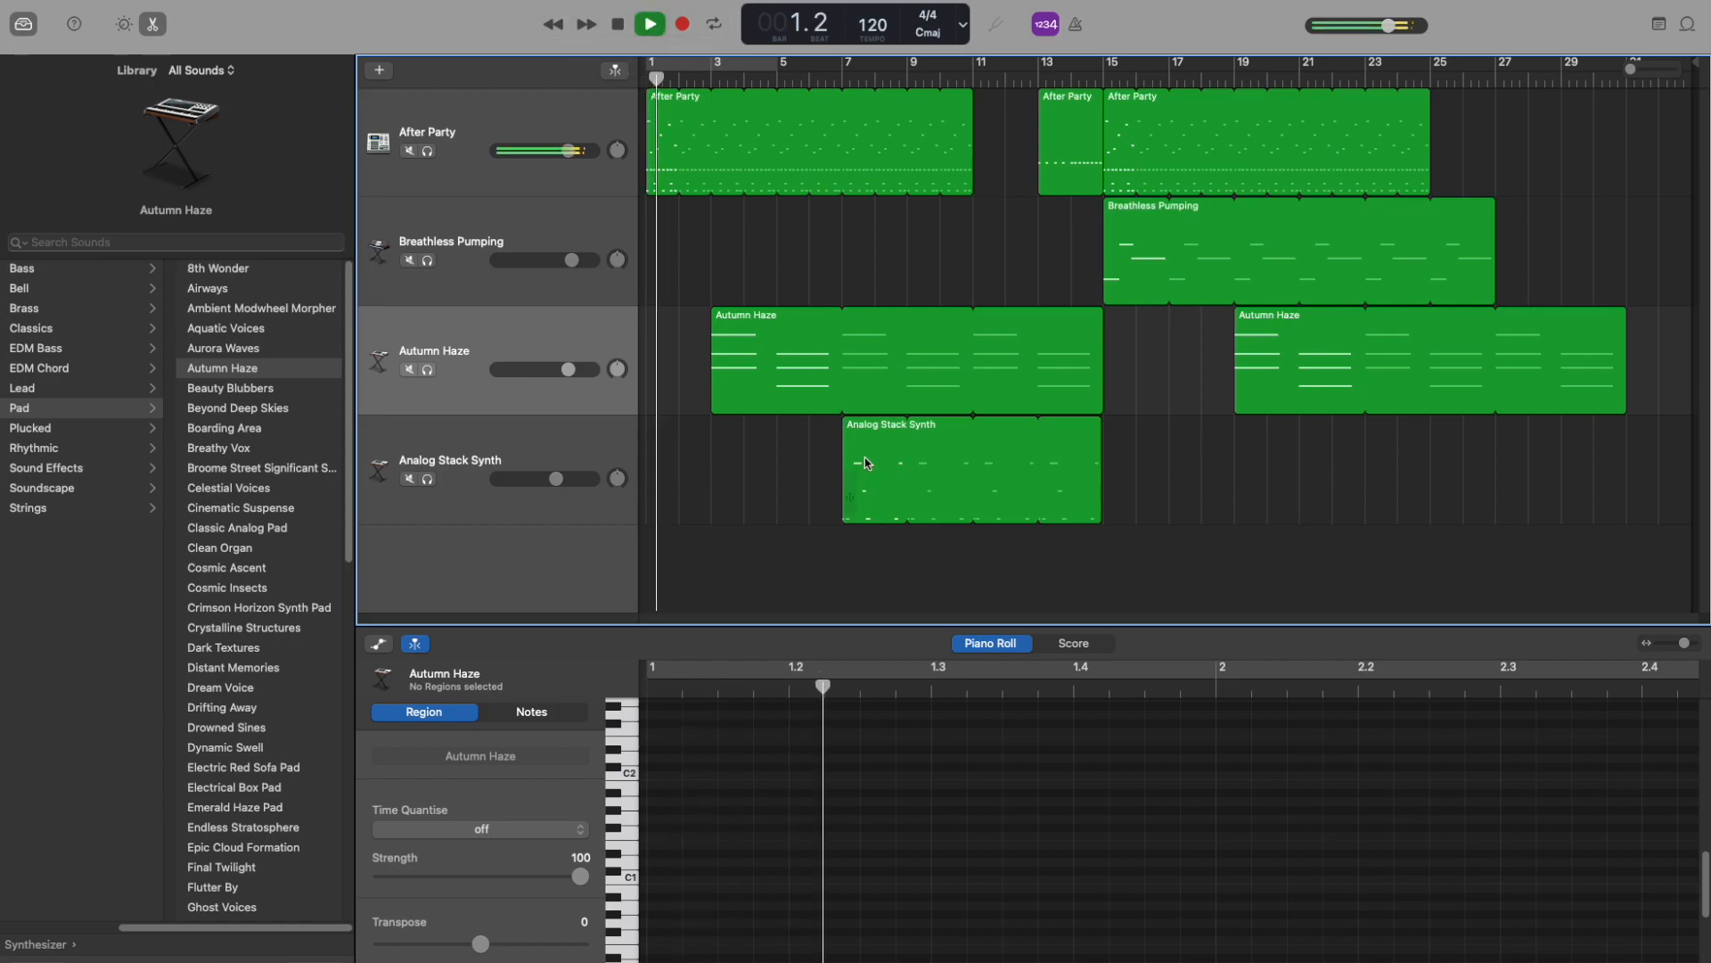
{"action": "left_click_drag", "start_coordinate": [1630, 69], "coordinate": [1654, 70]}
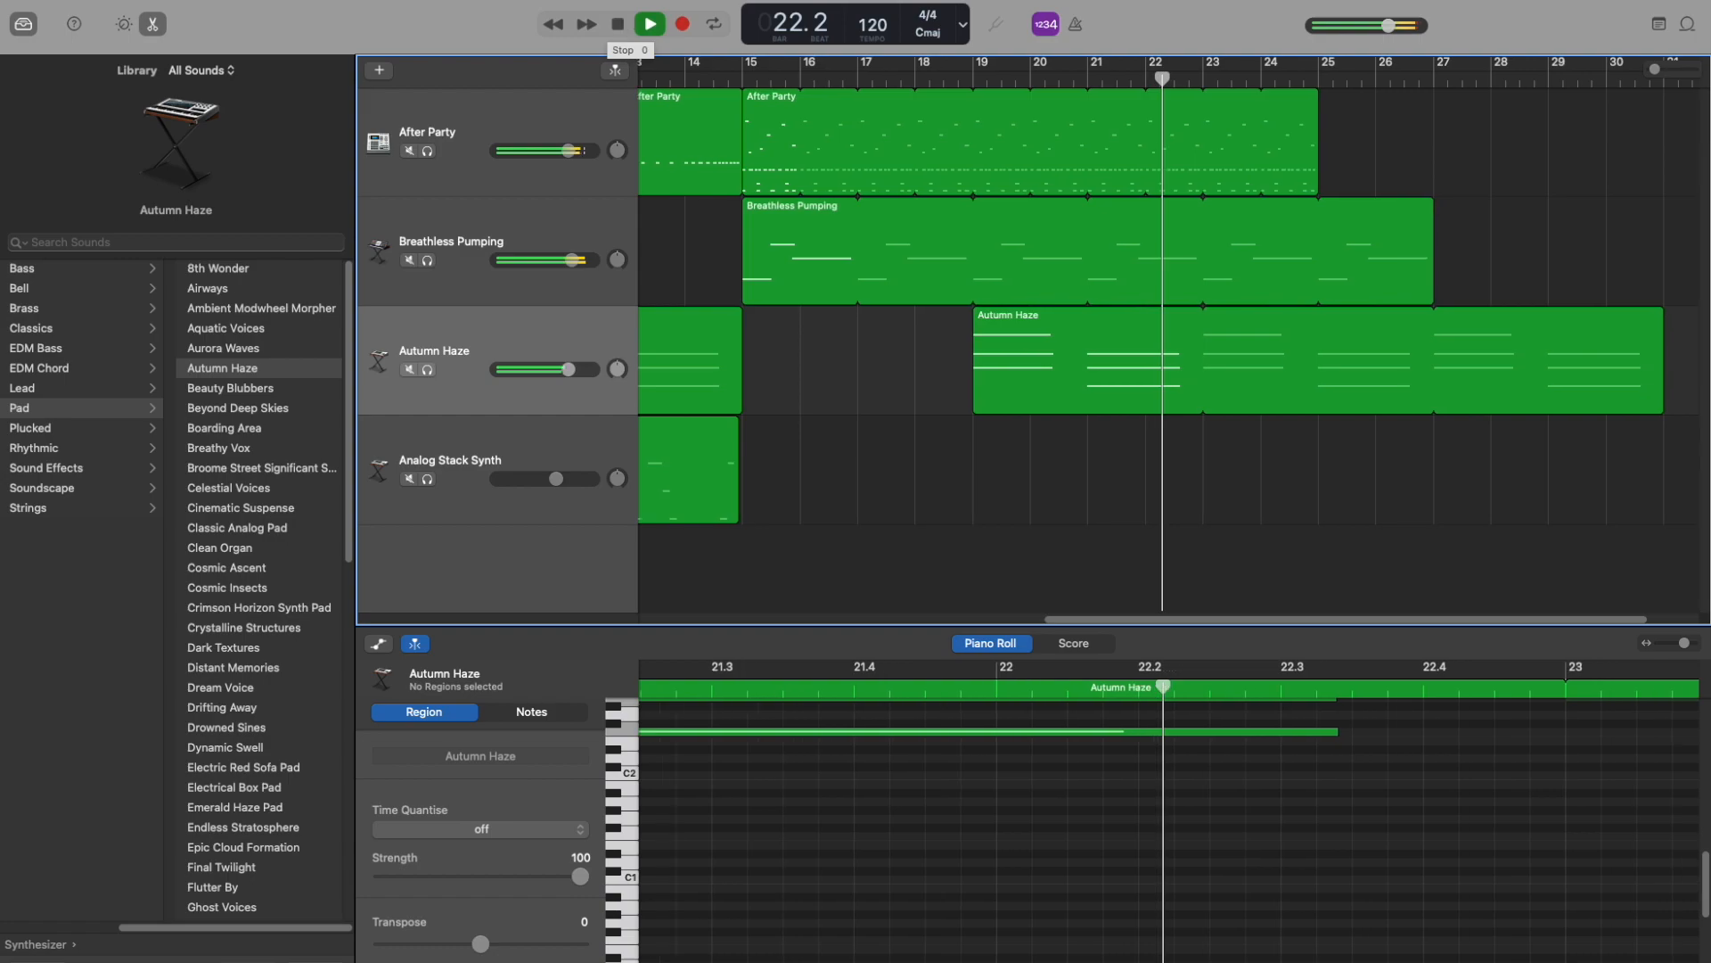
{"action": "left_click", "coordinate": [620, 26]}
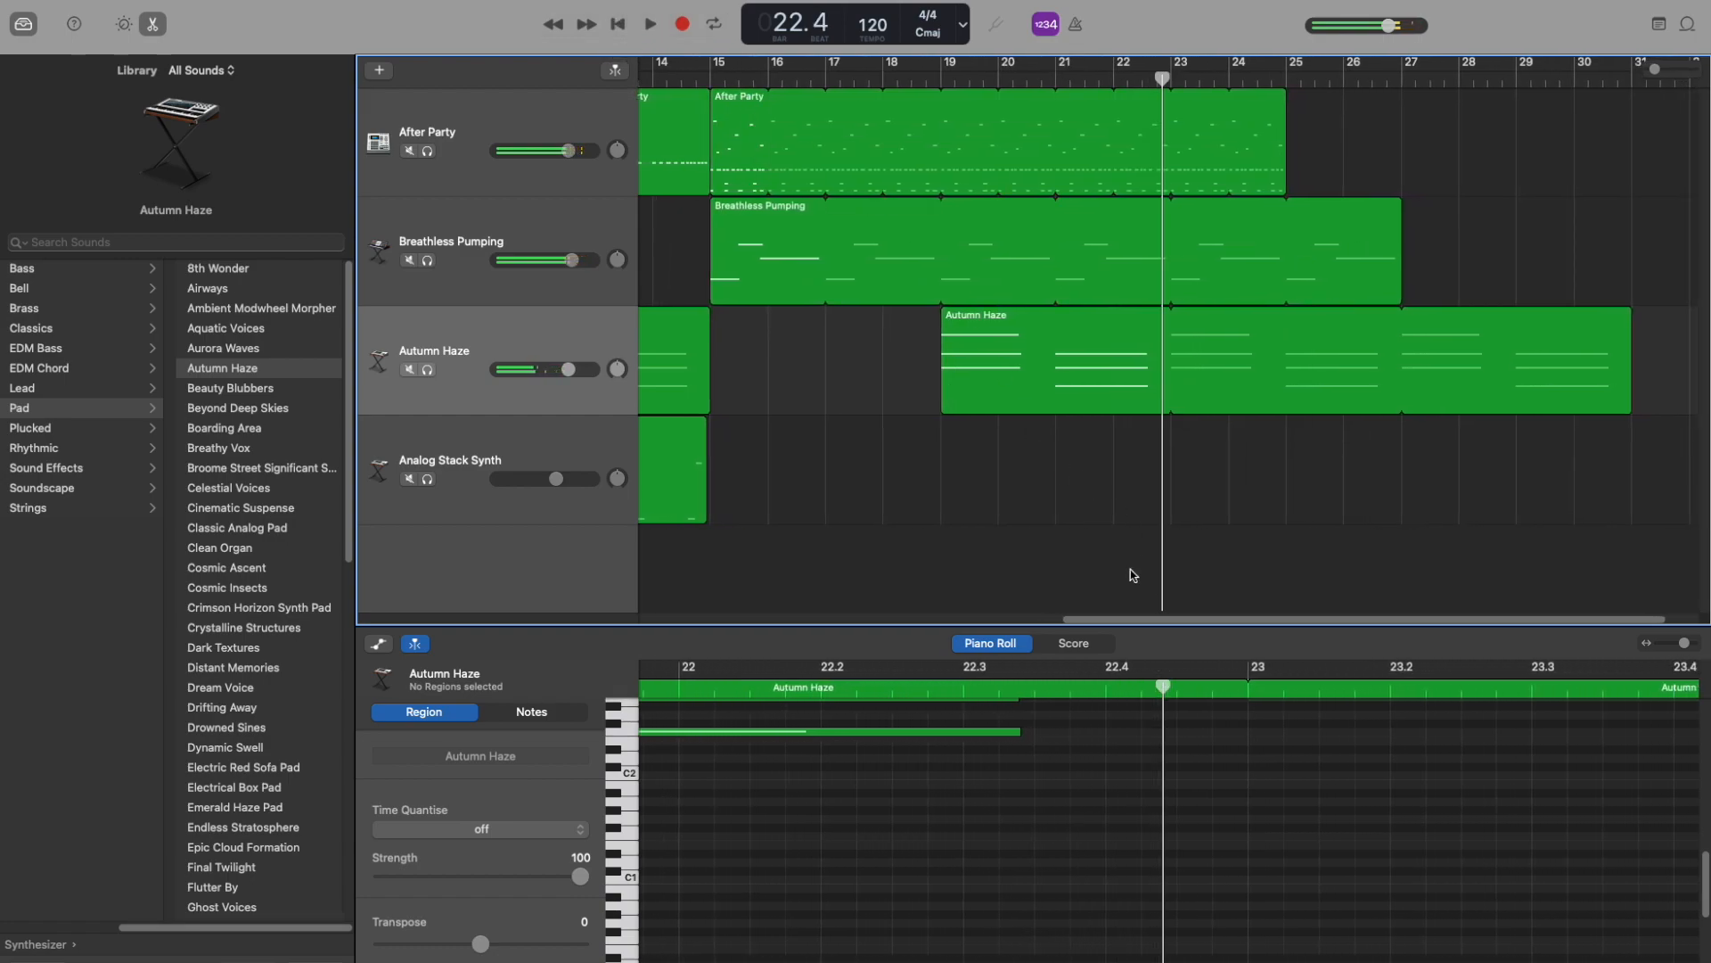
Return the playhead to bar 1 and set the project tempo to 135
{"action": "scroll", "coordinate": [1161, 626], "scroll_direction": "left", "scroll_amount": 10}
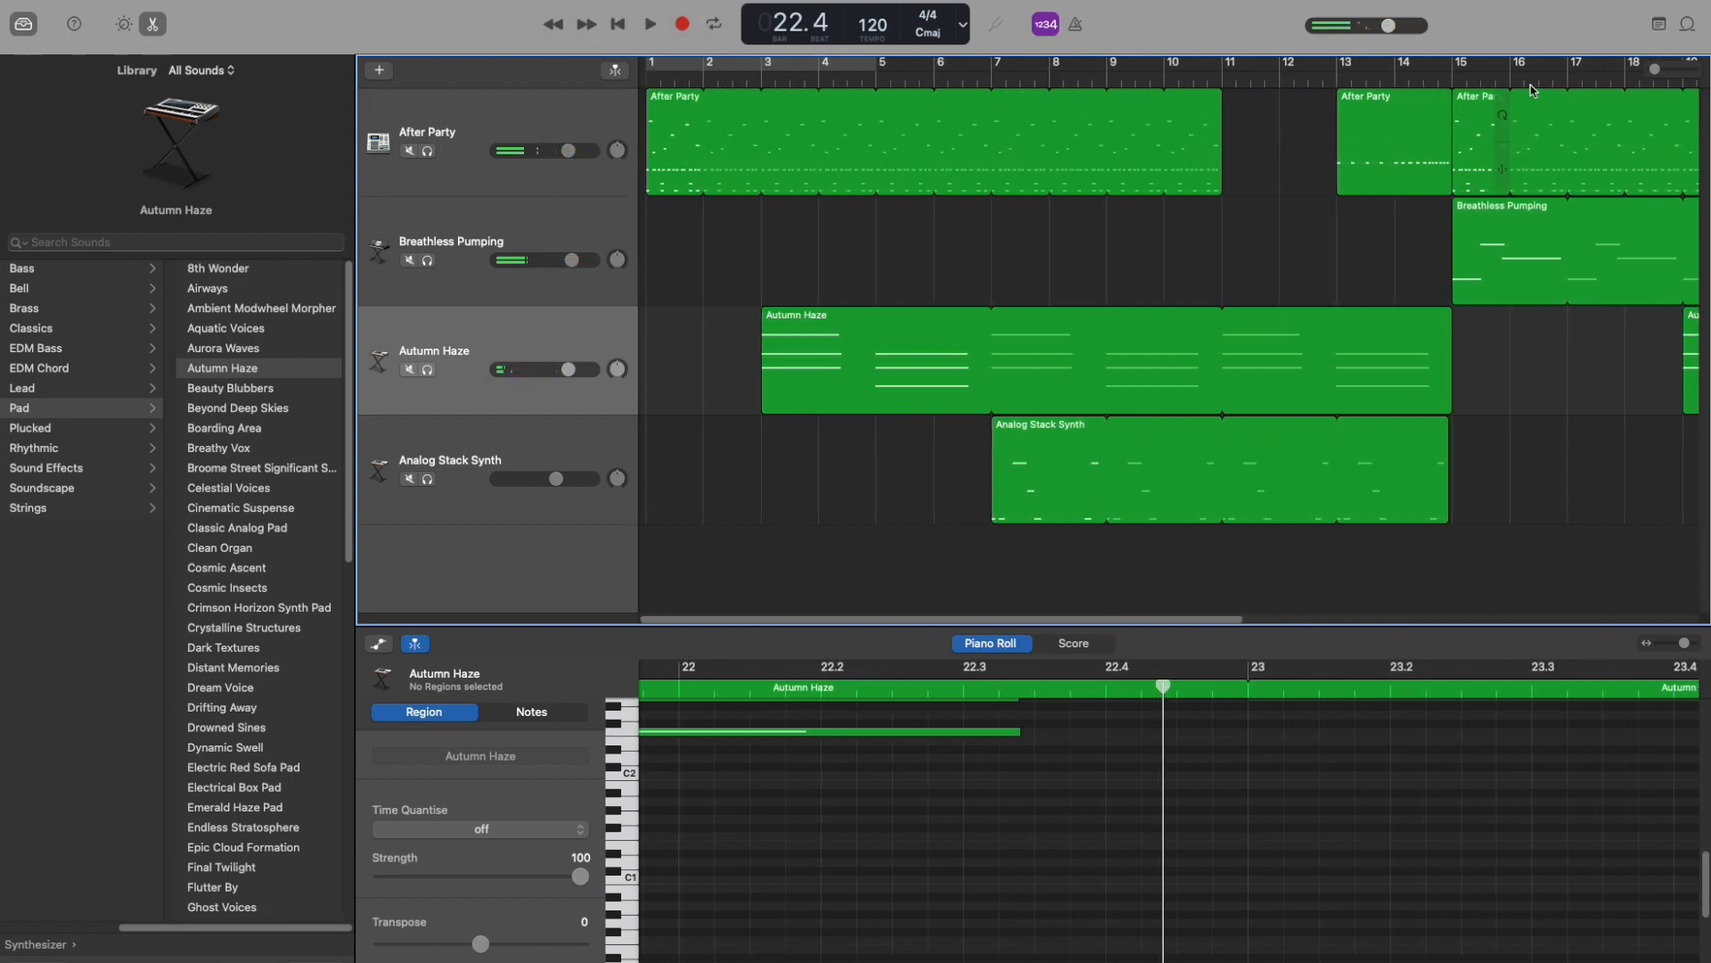
{"action": "left_click_drag", "start_coordinate": [1655, 68], "coordinate": [1651, 69]}
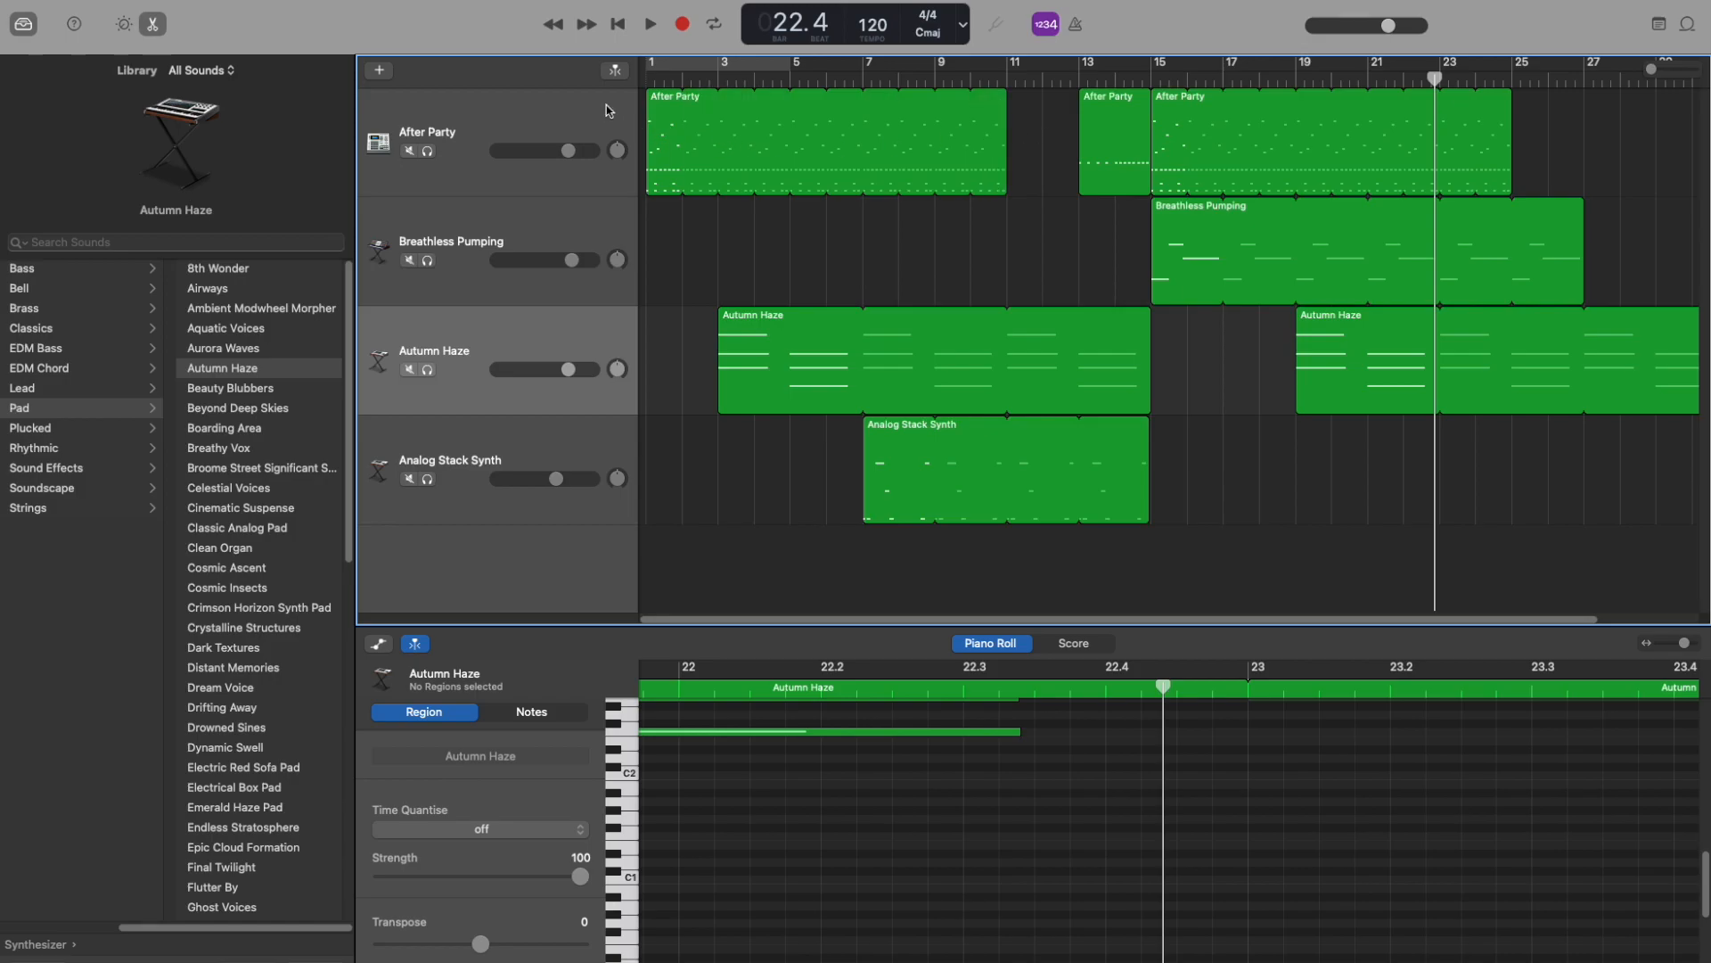
{"action": "left_click_drag", "start_coordinate": [656, 80], "coordinate": [640, 80]}
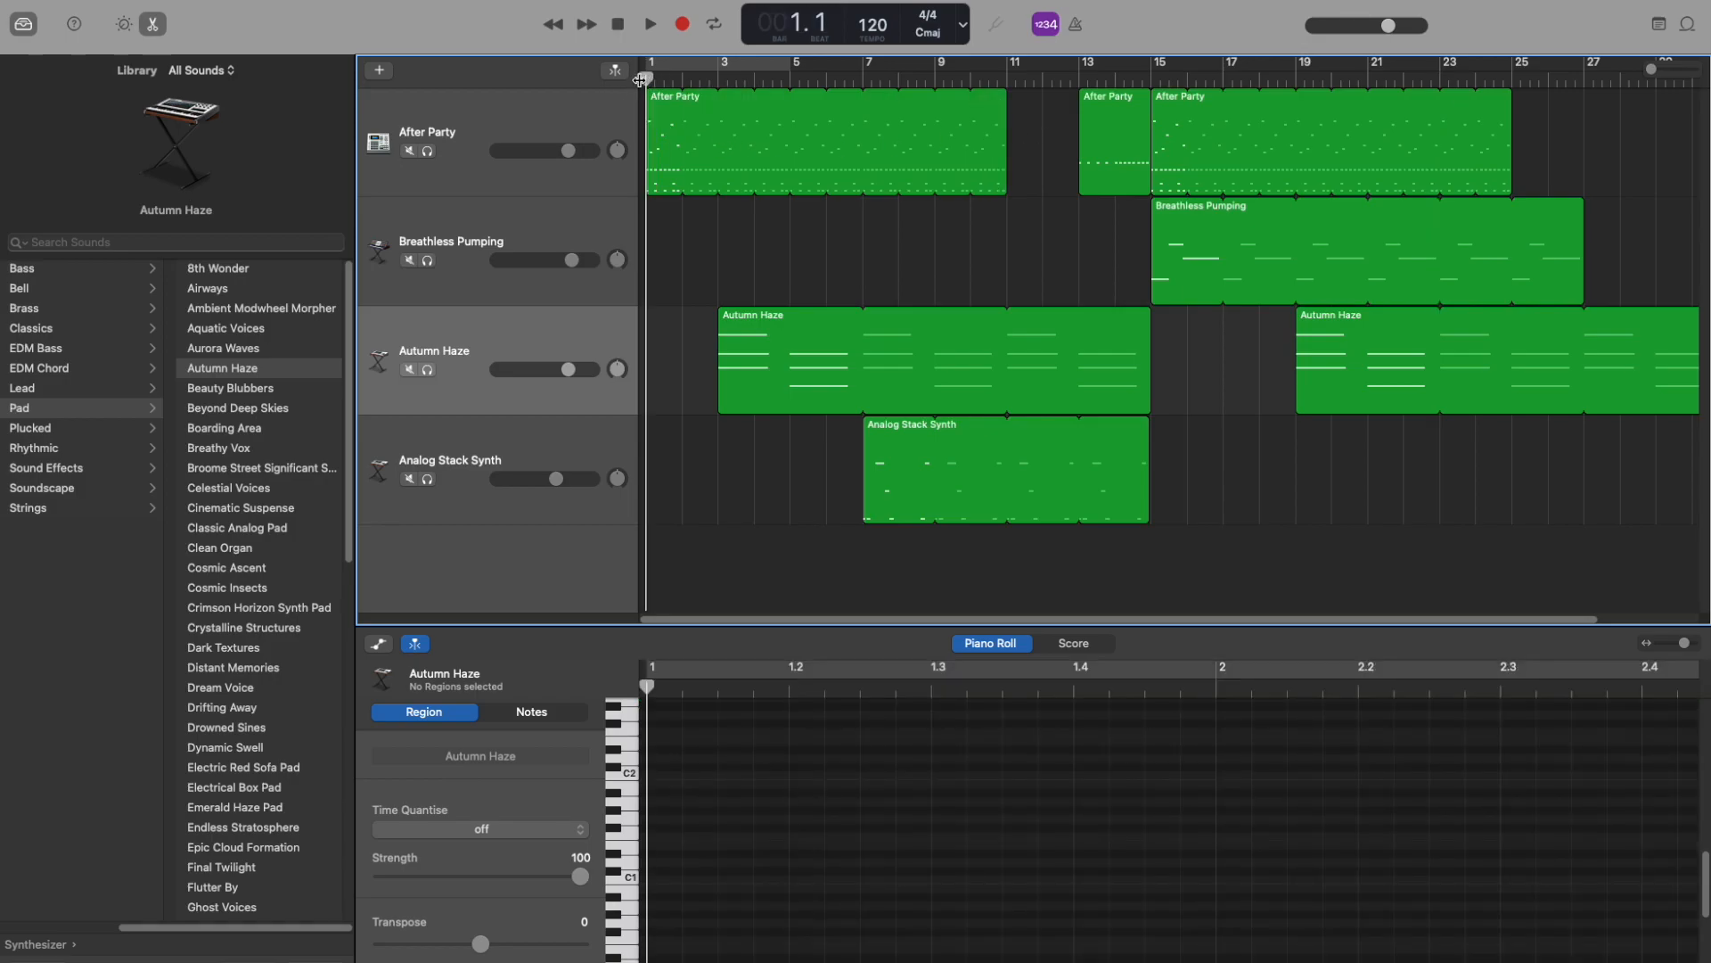
{"action": "left_click_drag", "start_coordinate": [1650, 70], "coordinate": [1659, 69]}
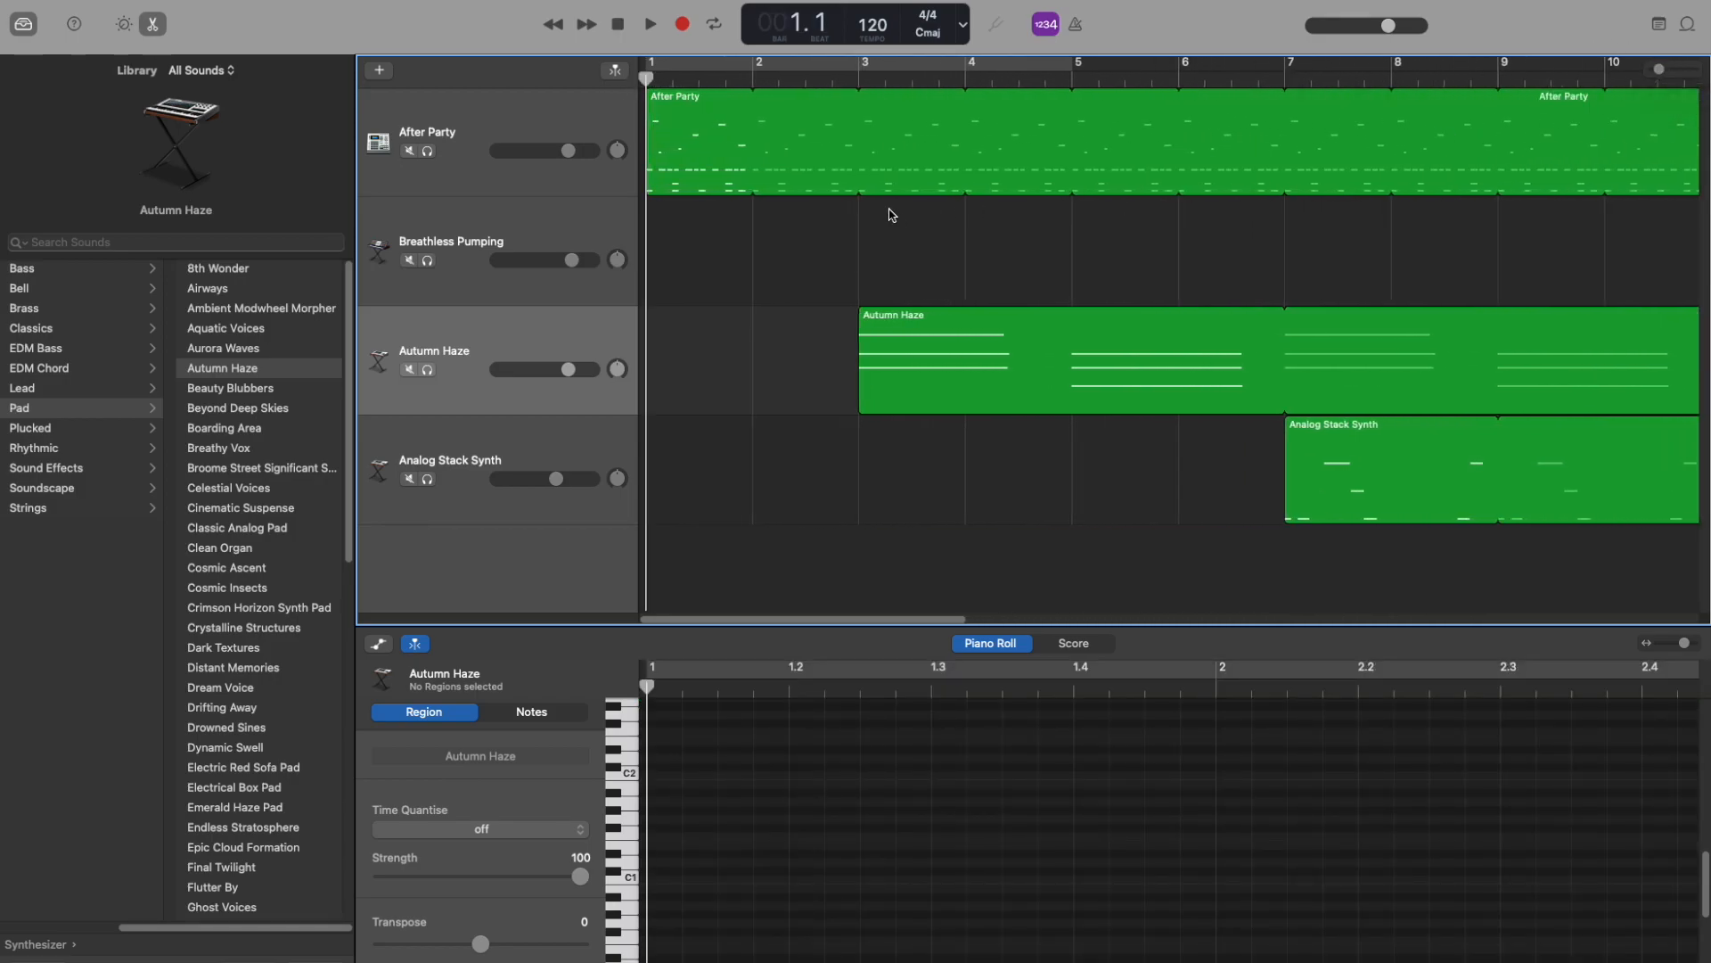
{"action": "left_click", "coordinate": [700, 145]}
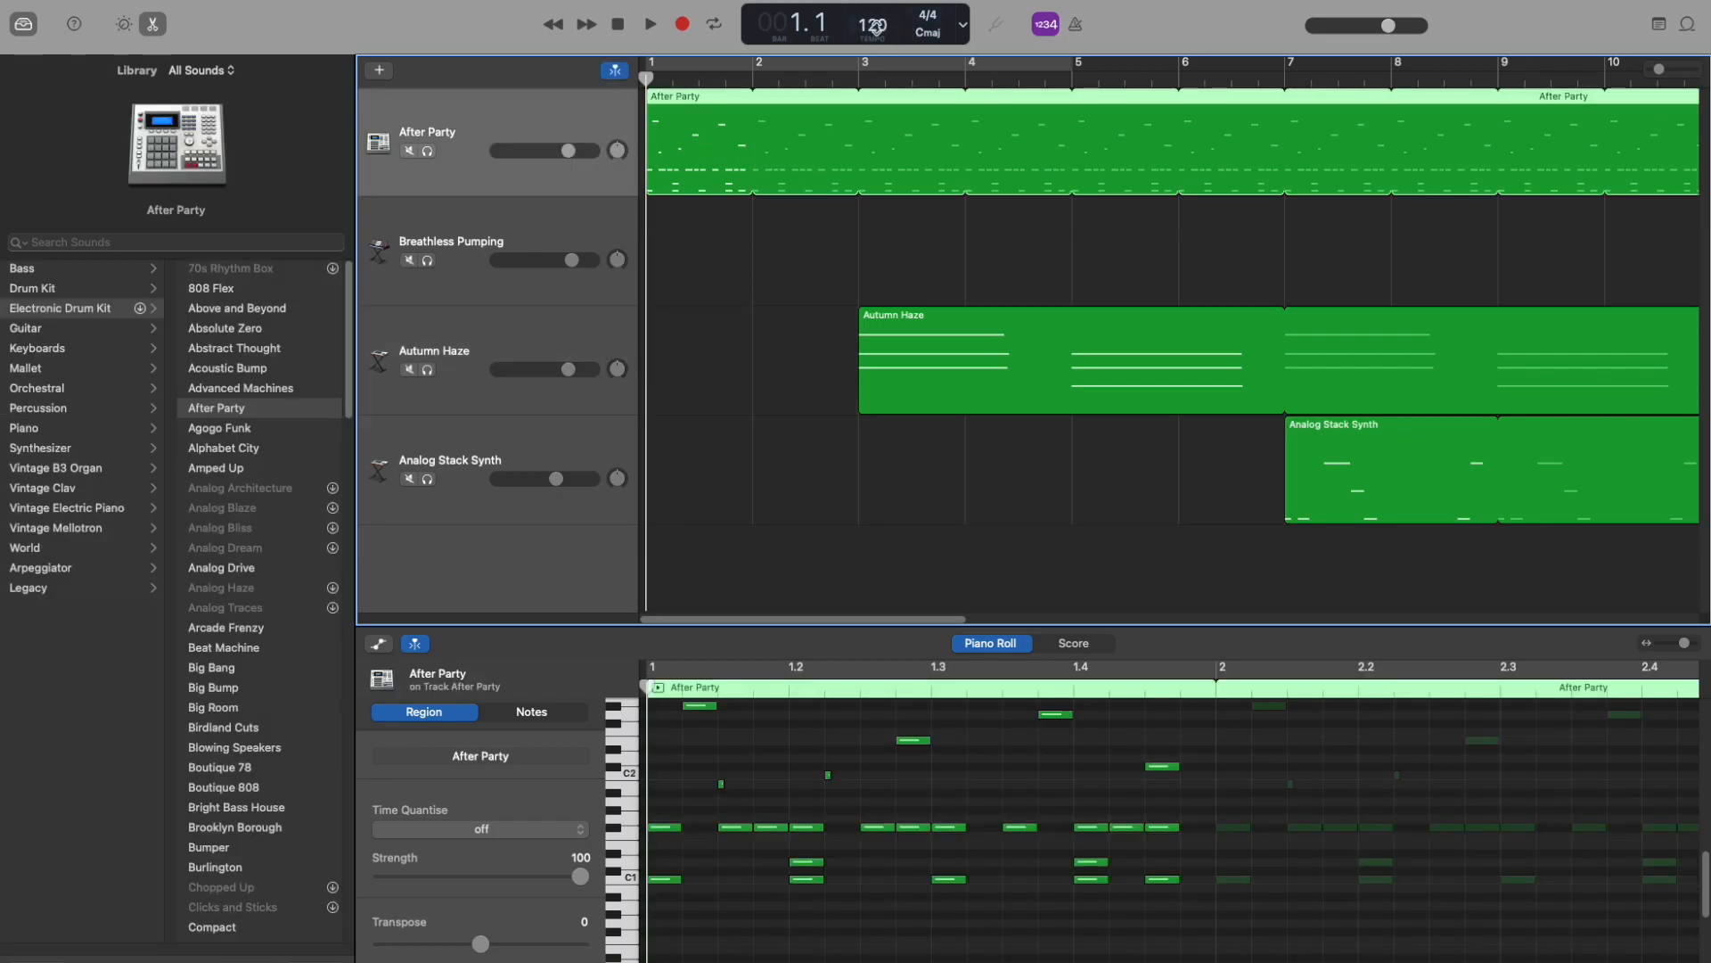
{"action": "left_click_drag", "start_coordinate": [872, 22], "coordinate": [874, 4]}
{"action": "left_click_drag", "start_coordinate": [890, 31], "coordinate": [890, 26]}
{"action": "left_click", "coordinate": [783, 230]}
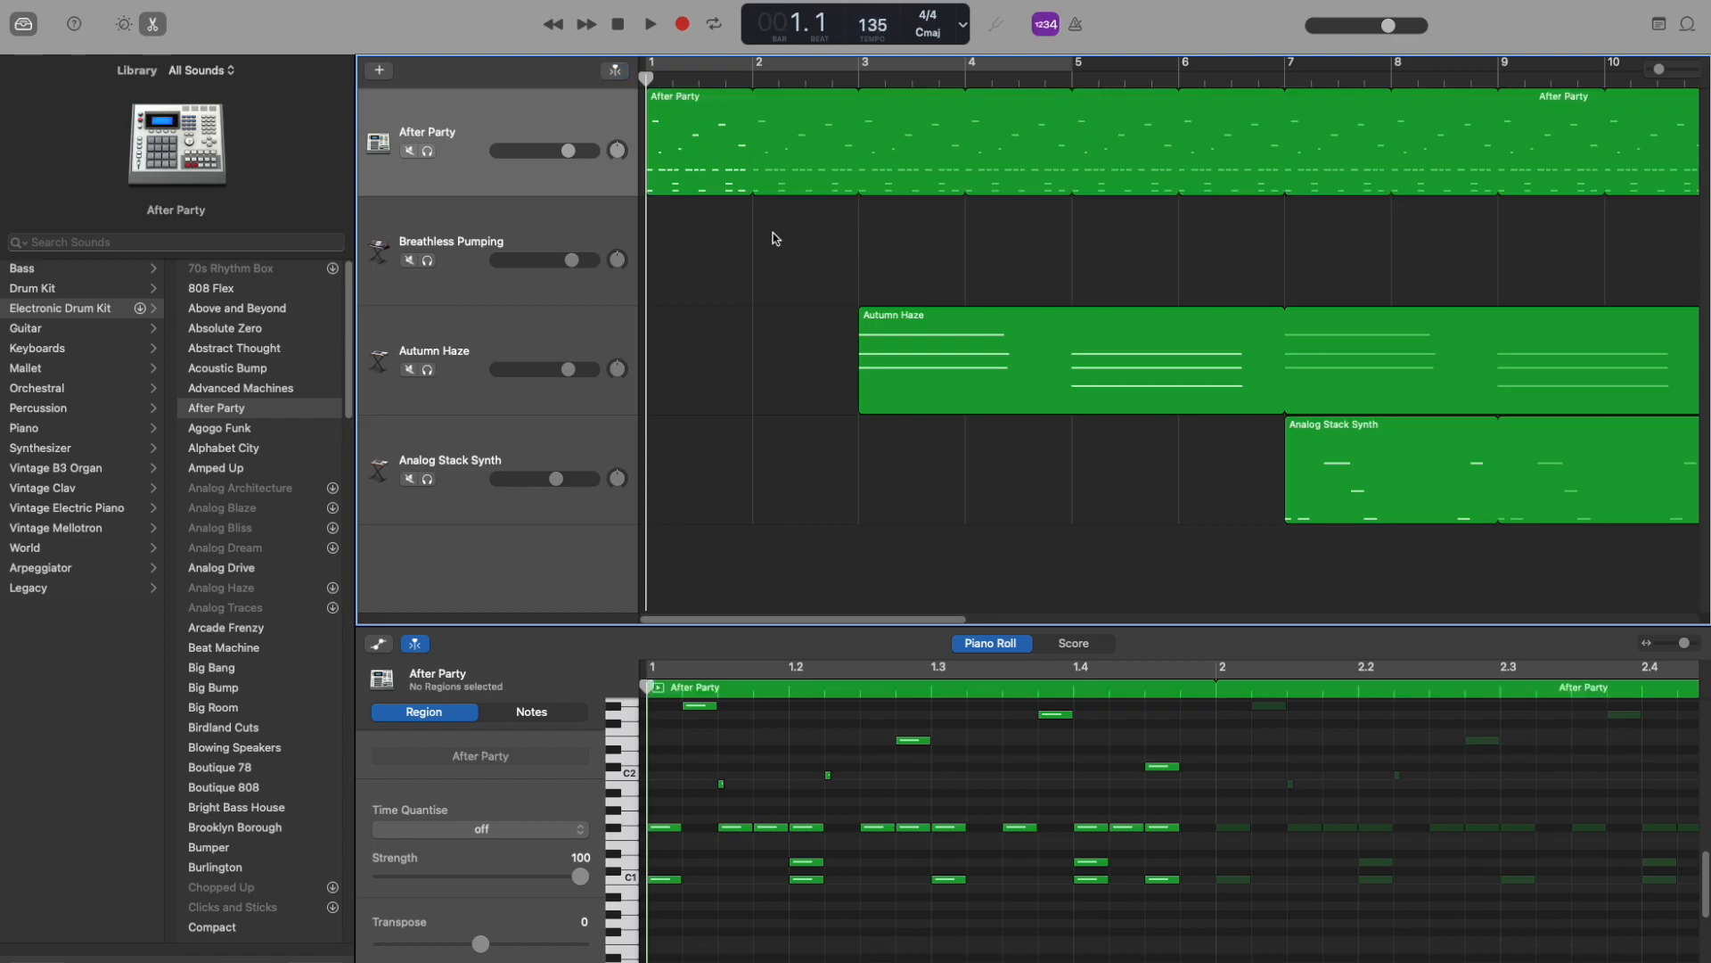
Play the opening bars at the 135 tempo, stop, and return to the start of the project
{"action": "key", "text": "space"}
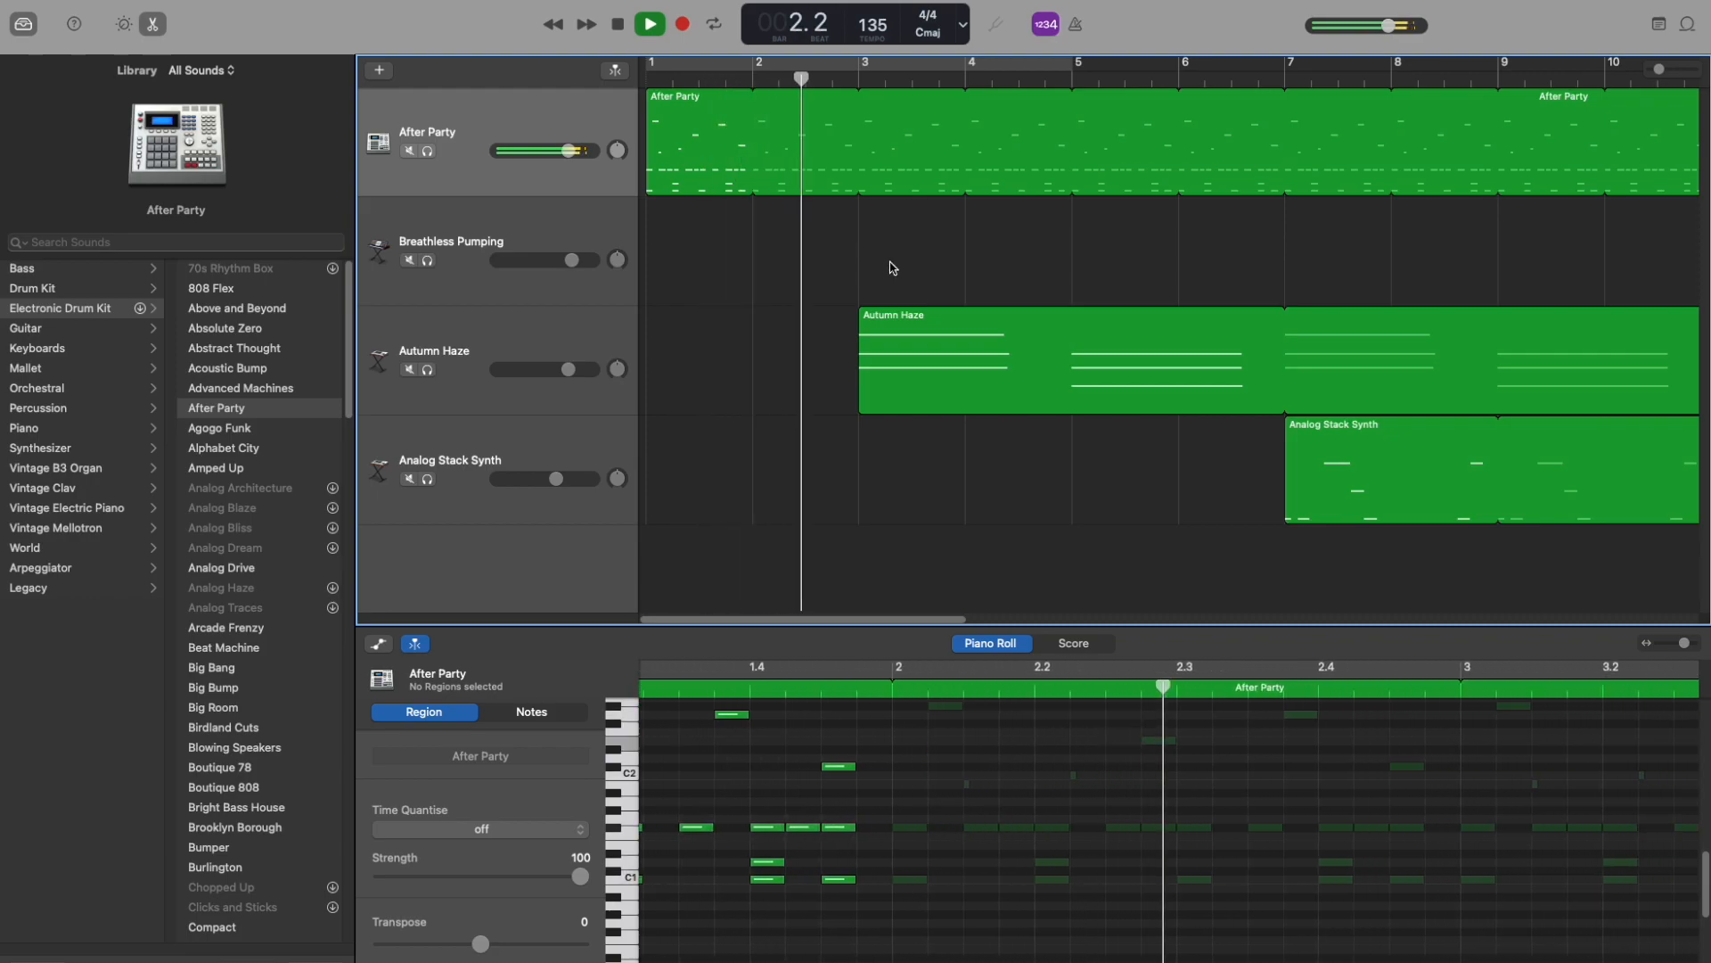
{"action": "key", "text": "space"}
{"action": "key", "text": "Return"}
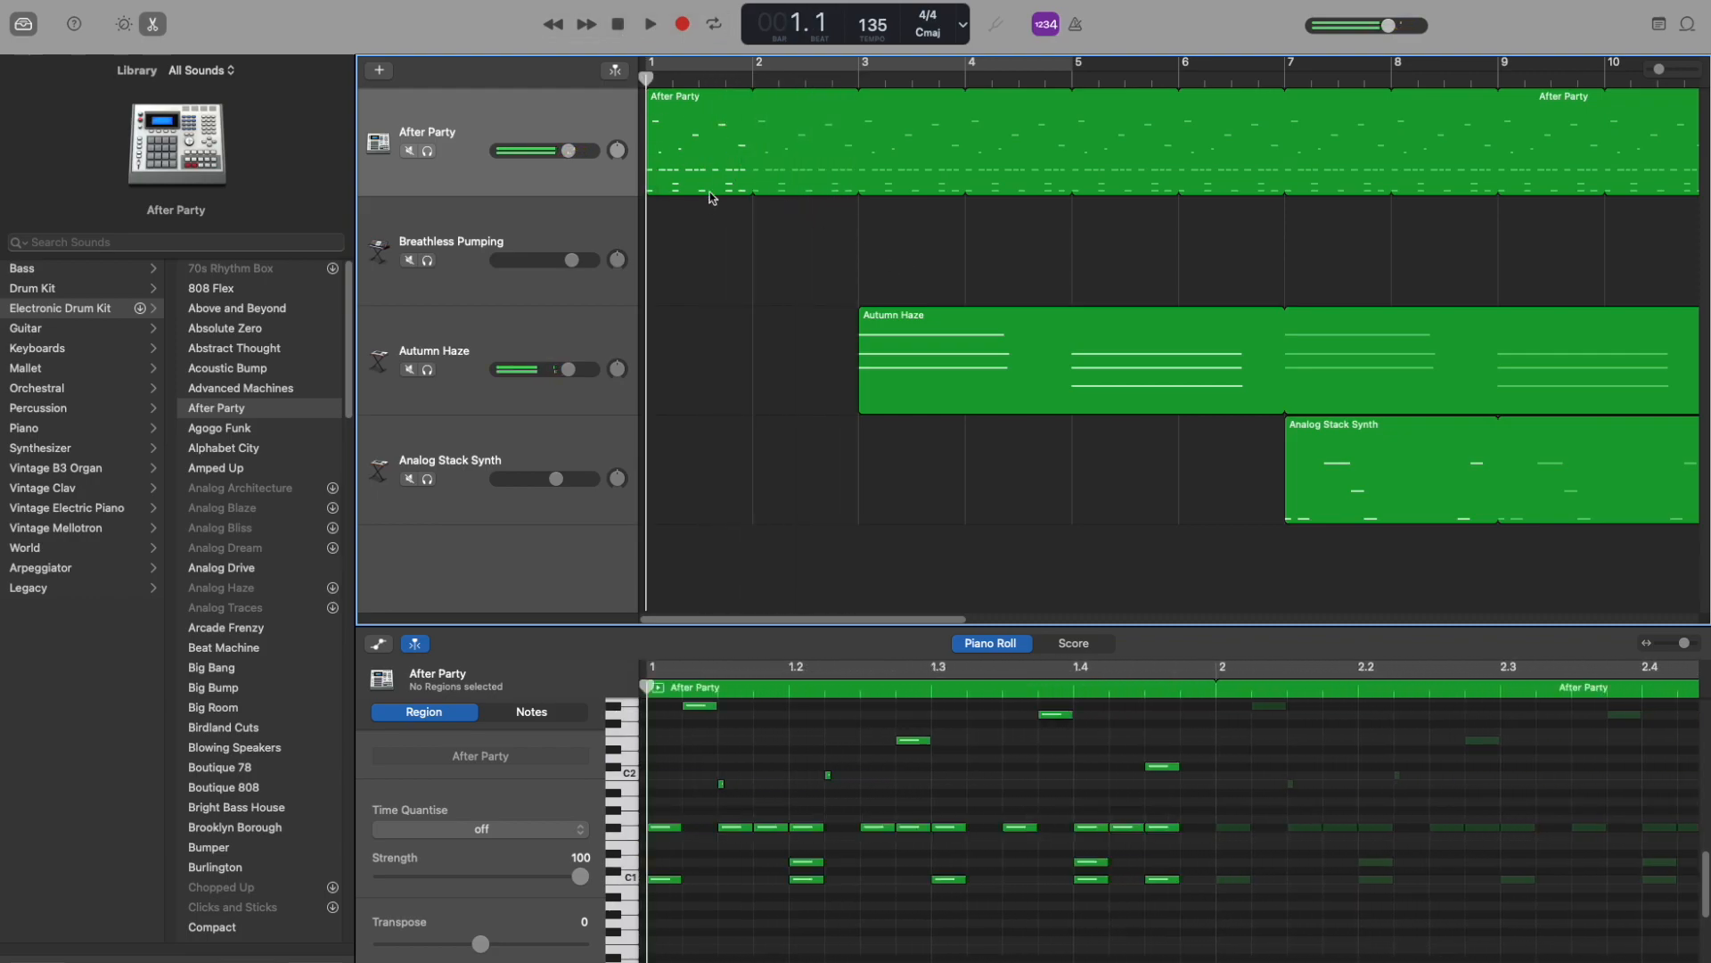
Set the project tempo to 175
{"action": "left_click", "coordinate": [702, 134]}
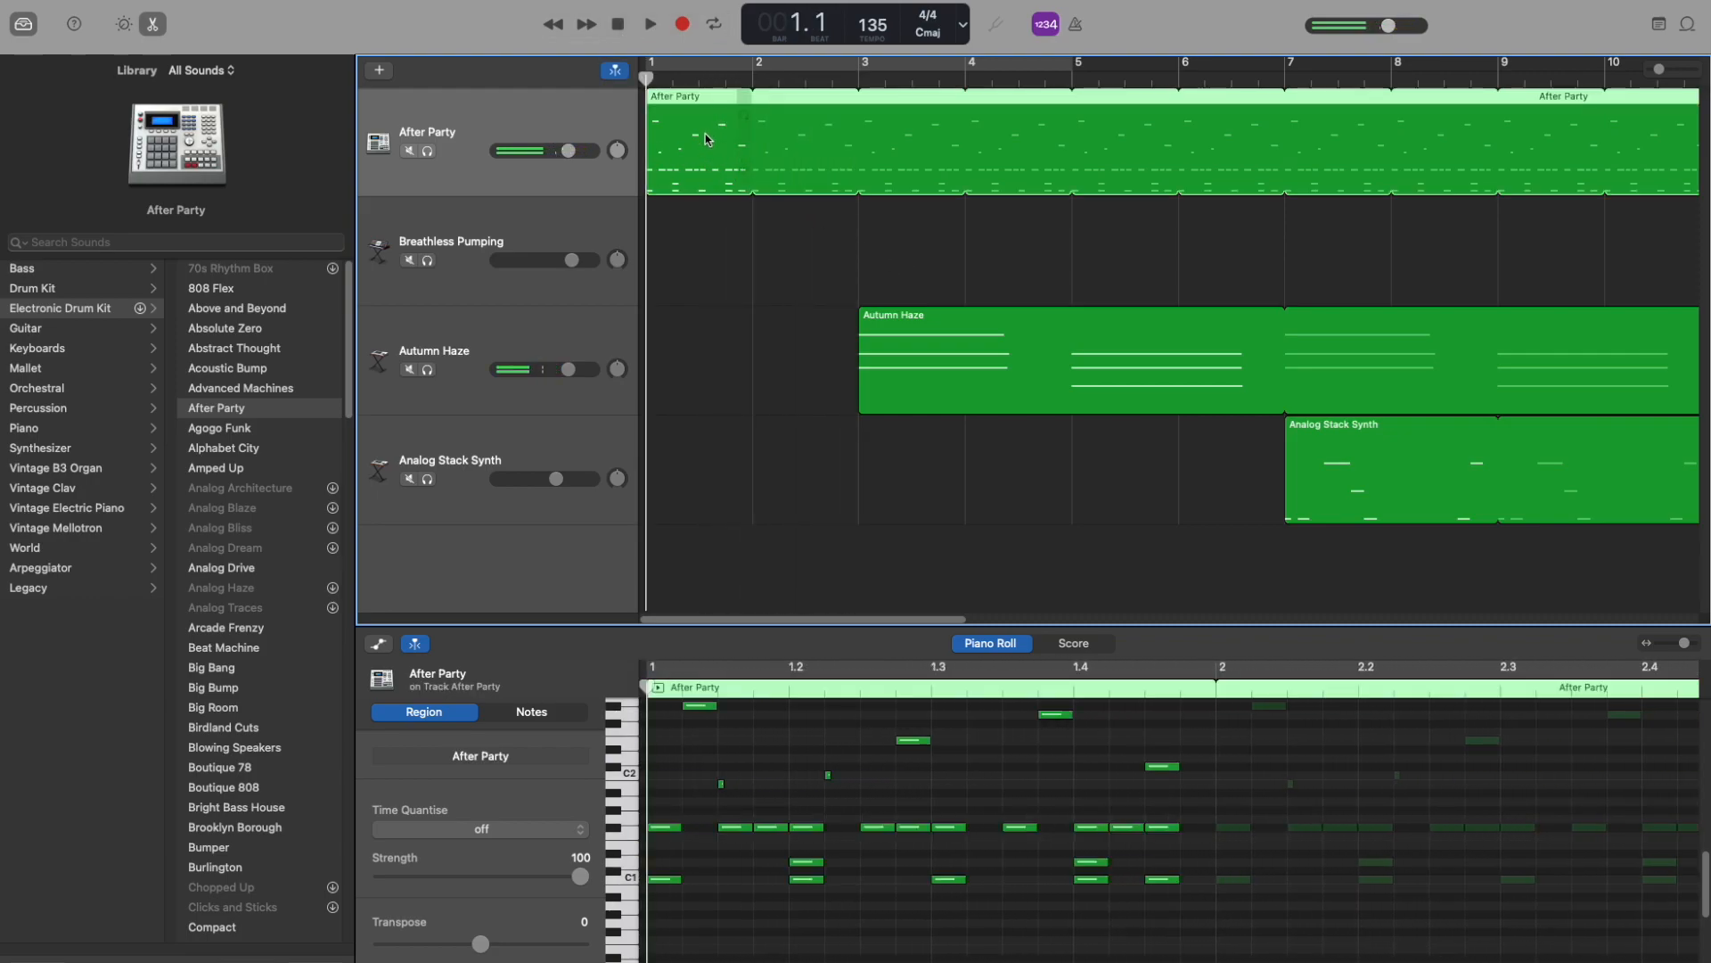
{"action": "left_click", "coordinate": [727, 264]}
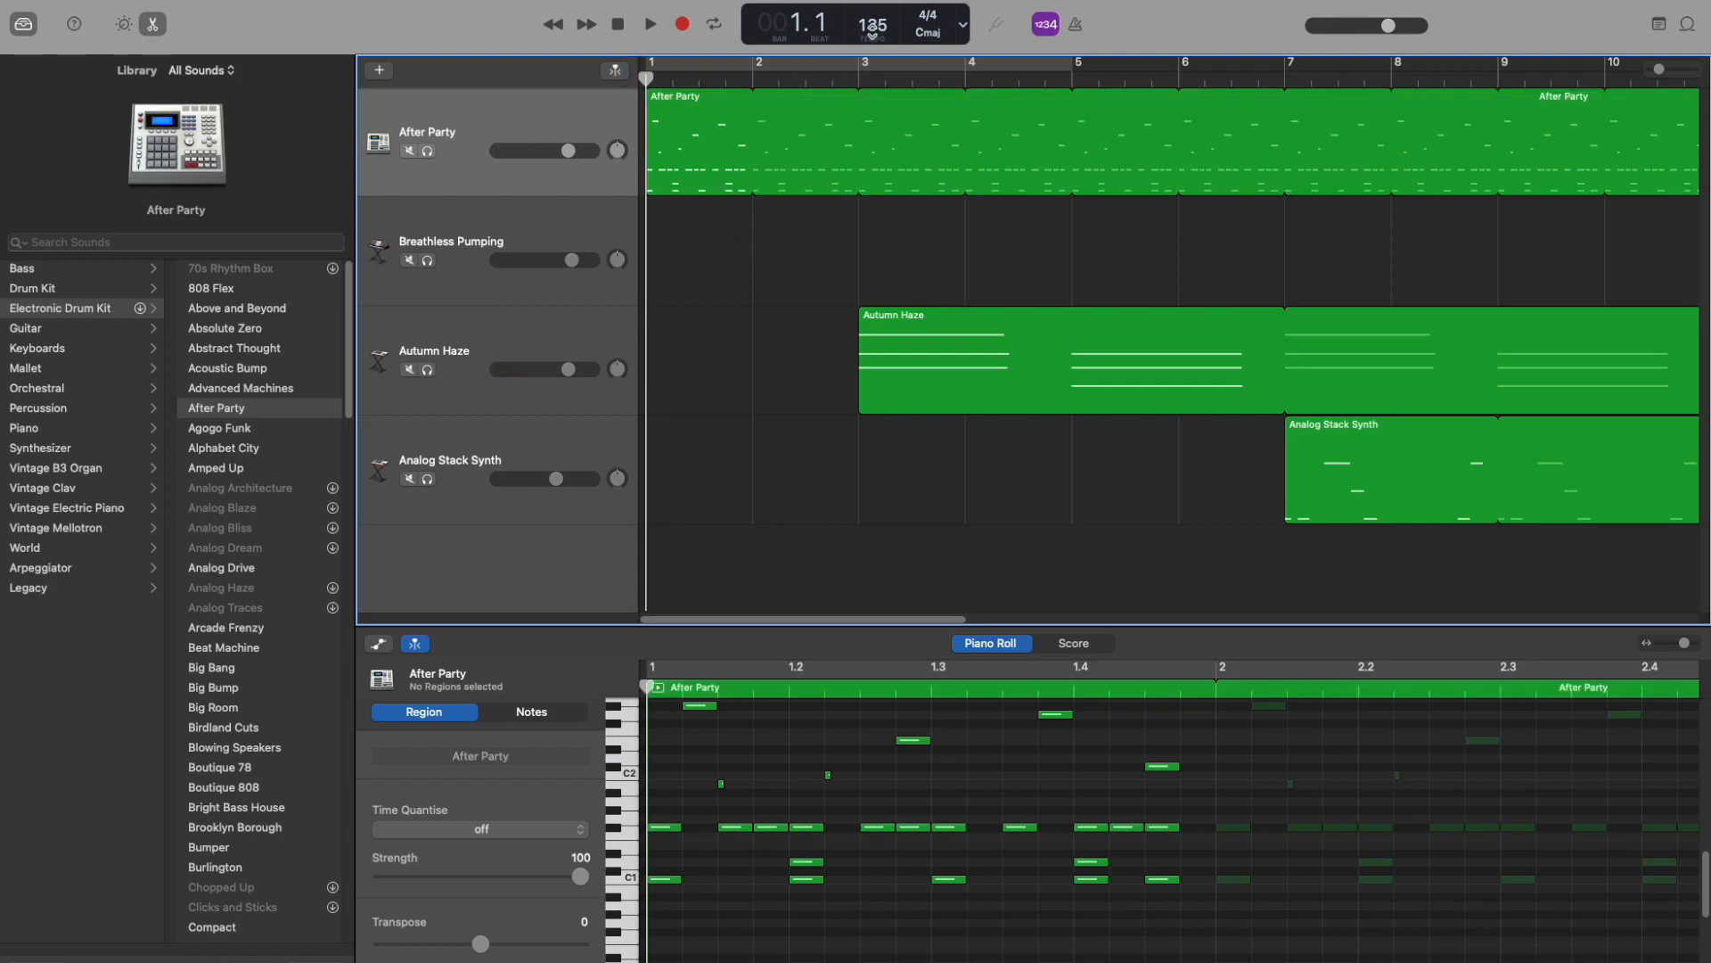
{"action": "double_click", "coordinate": [877, 22]}
{"action": "left_click_drag", "start_coordinate": [889, 23], "coordinate": [838, 24]}
{"action": "type", "text": "175"}
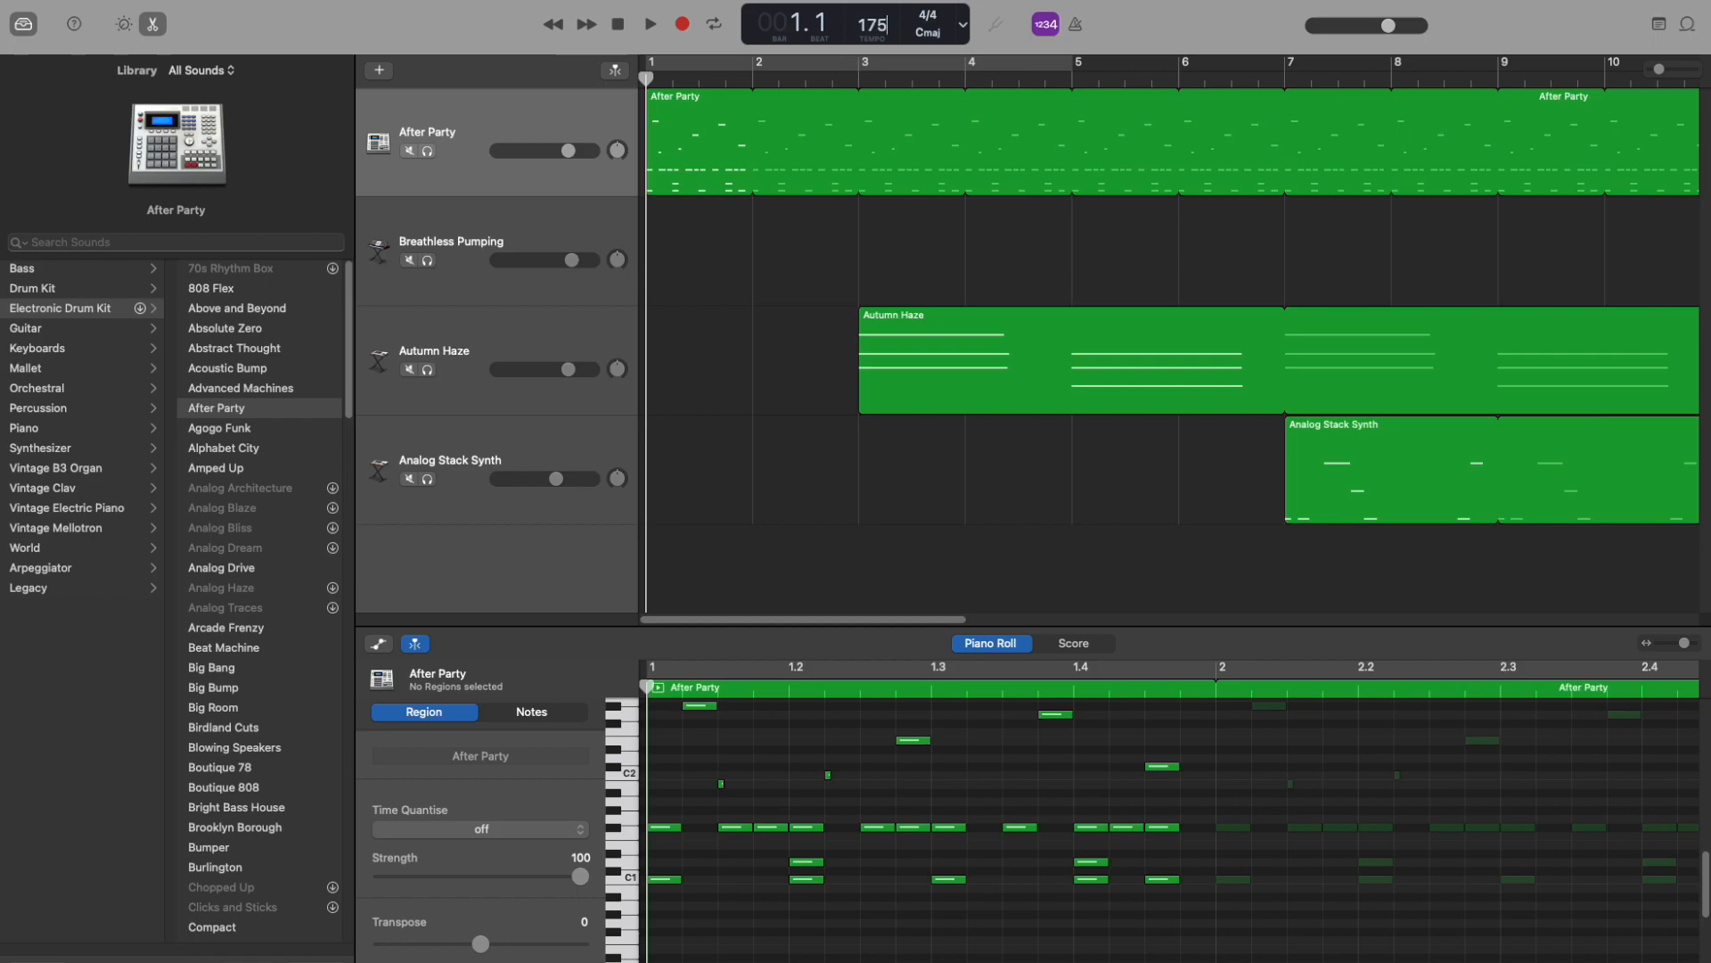
{"action": "key", "text": "Return"}
Delete the looped After Party drum region at bar 1 and create an empty one-bar region in its place
{"action": "left_click", "coordinate": [703, 158]}
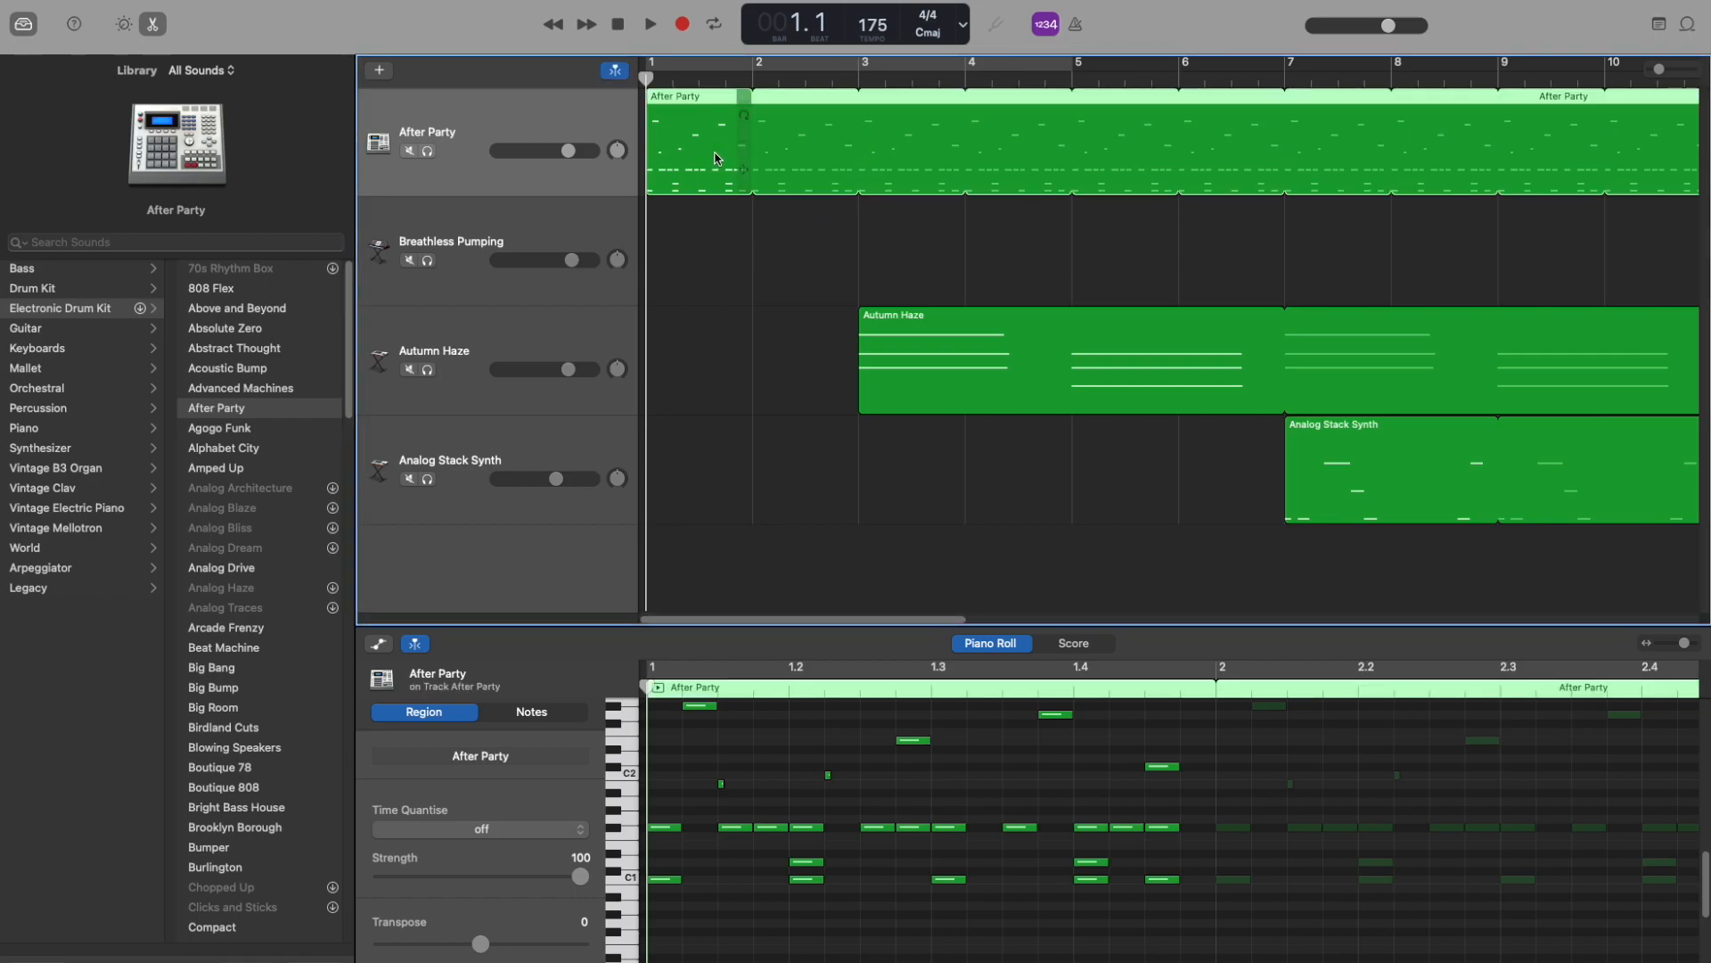
{"action": "key", "text": "Delete"}
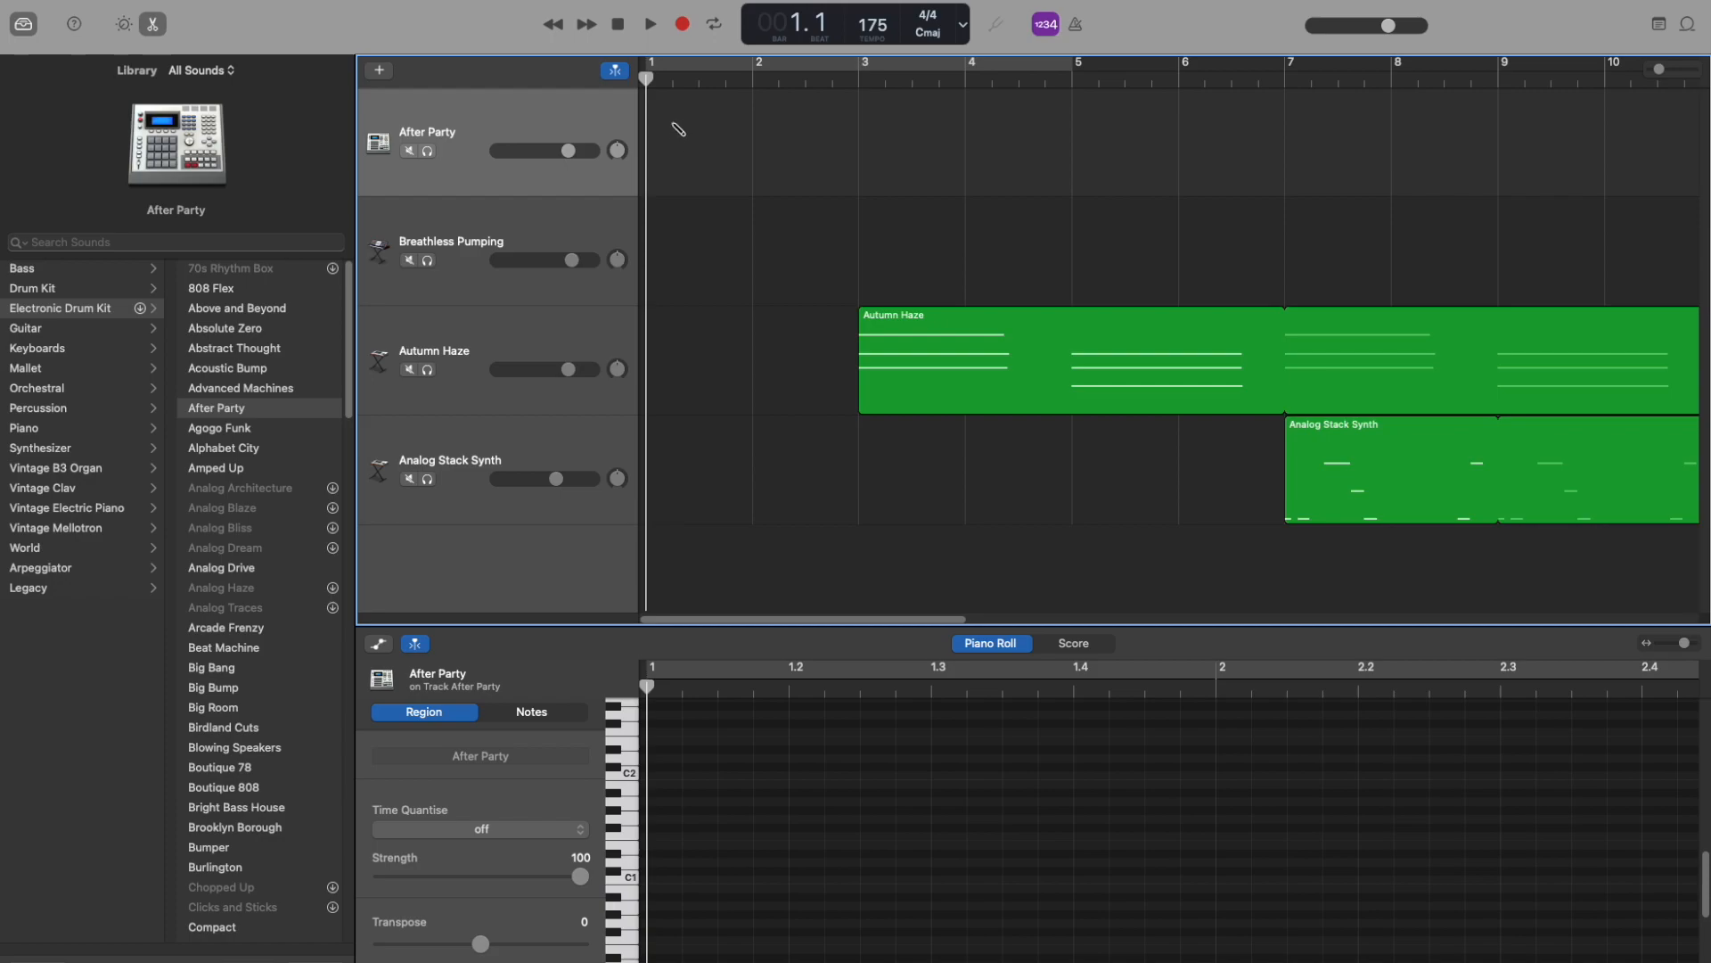
{"action": "left_click", "coordinate": [679, 130], "text": "super"}
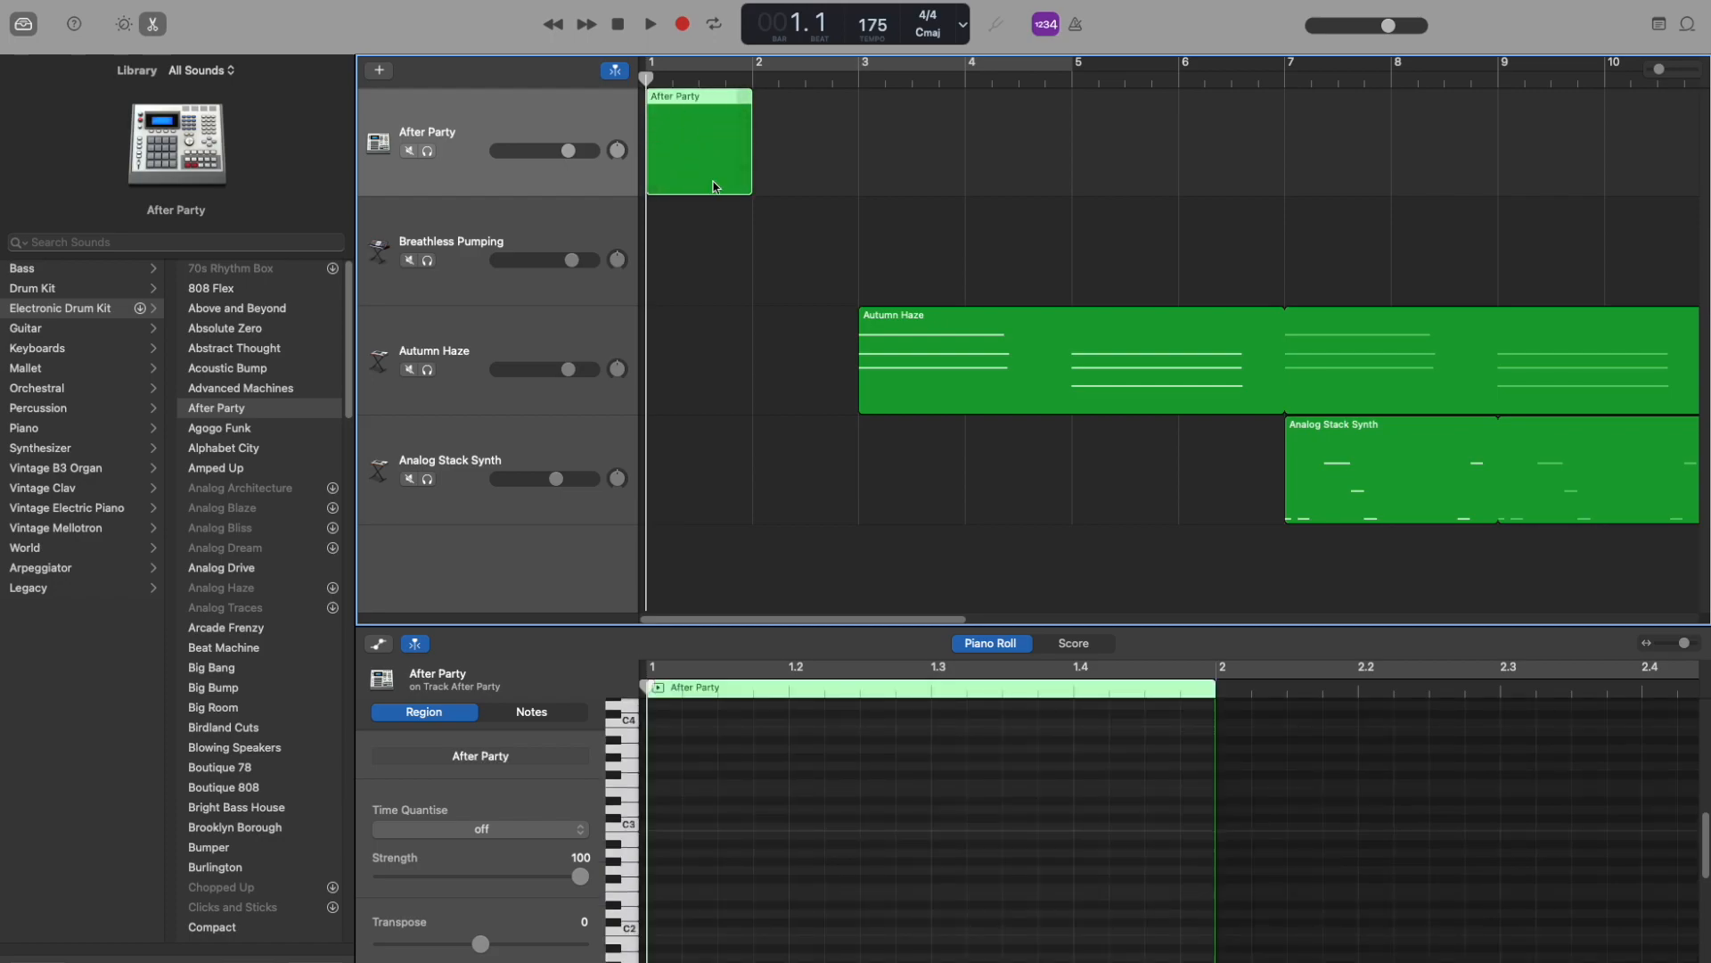
Add C1 kick notes at the bar start and halfway through beat 3, and D1 snare notes on beats 2 and 4
{"action": "scroll", "coordinate": [713, 885], "scroll_direction": "down", "scroll_amount": 2}
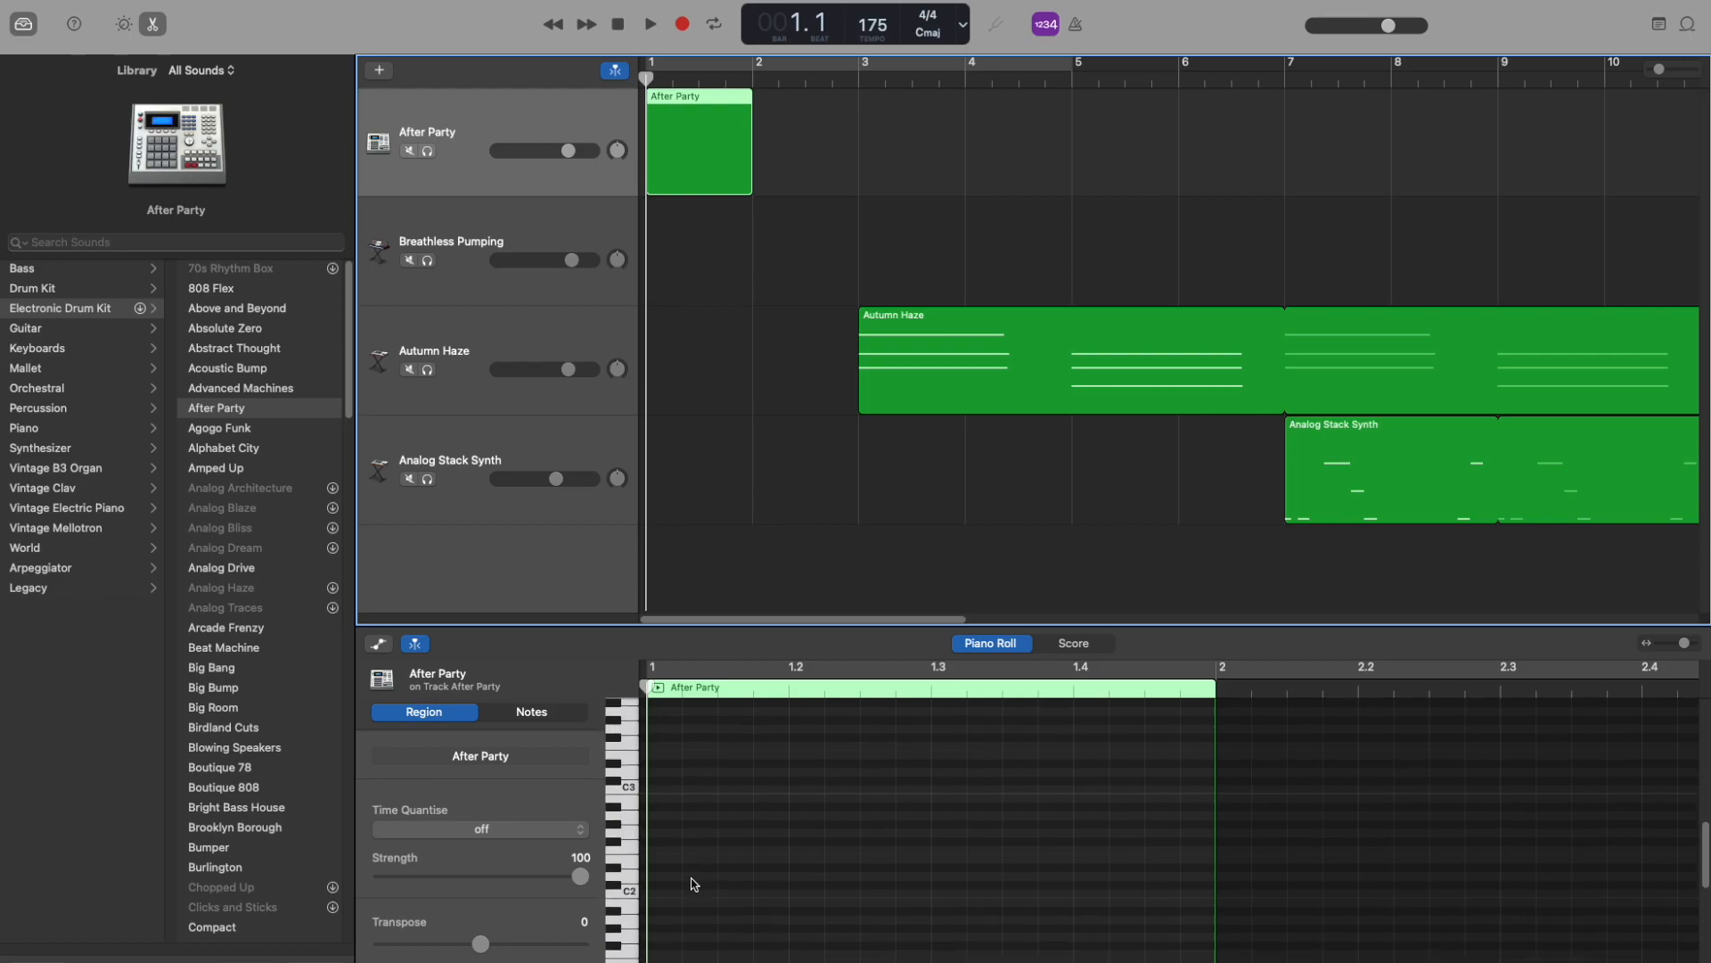
{"action": "scroll", "coordinate": [716, 901], "scroll_direction": "up", "scroll_amount": 1}
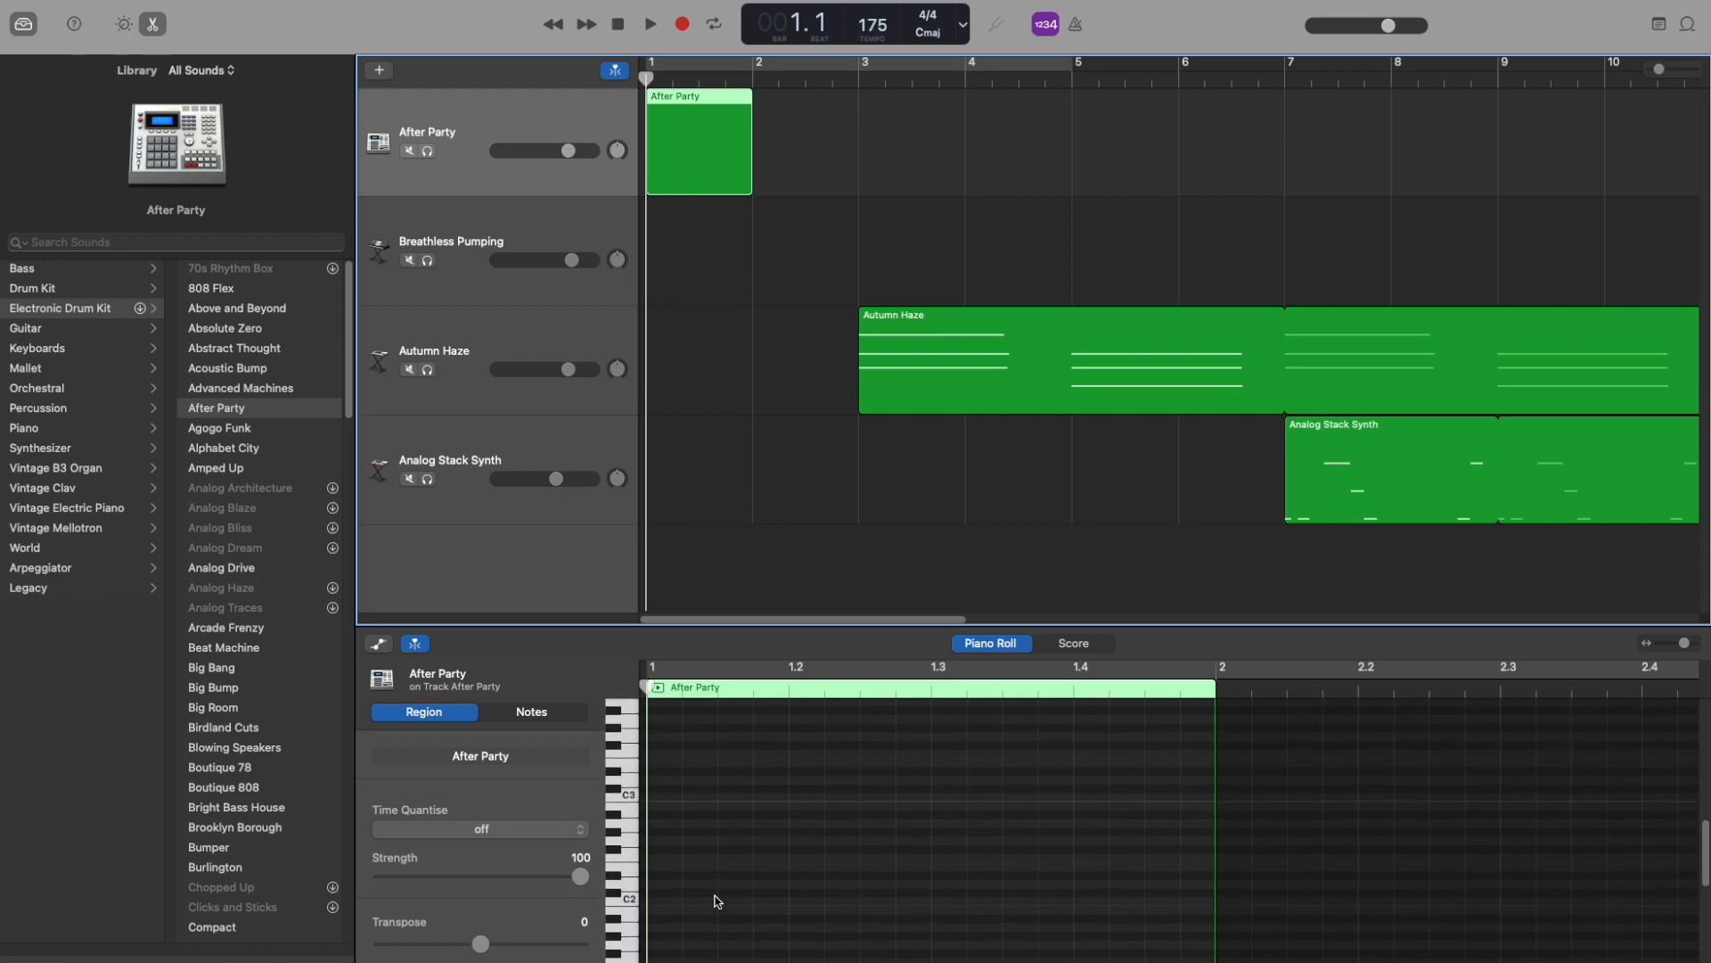
{"action": "scroll", "coordinate": [634, 903], "scroll_direction": "down", "scroll_amount": 3}
{"action": "left_click", "coordinate": [658, 888], "text": "super"}
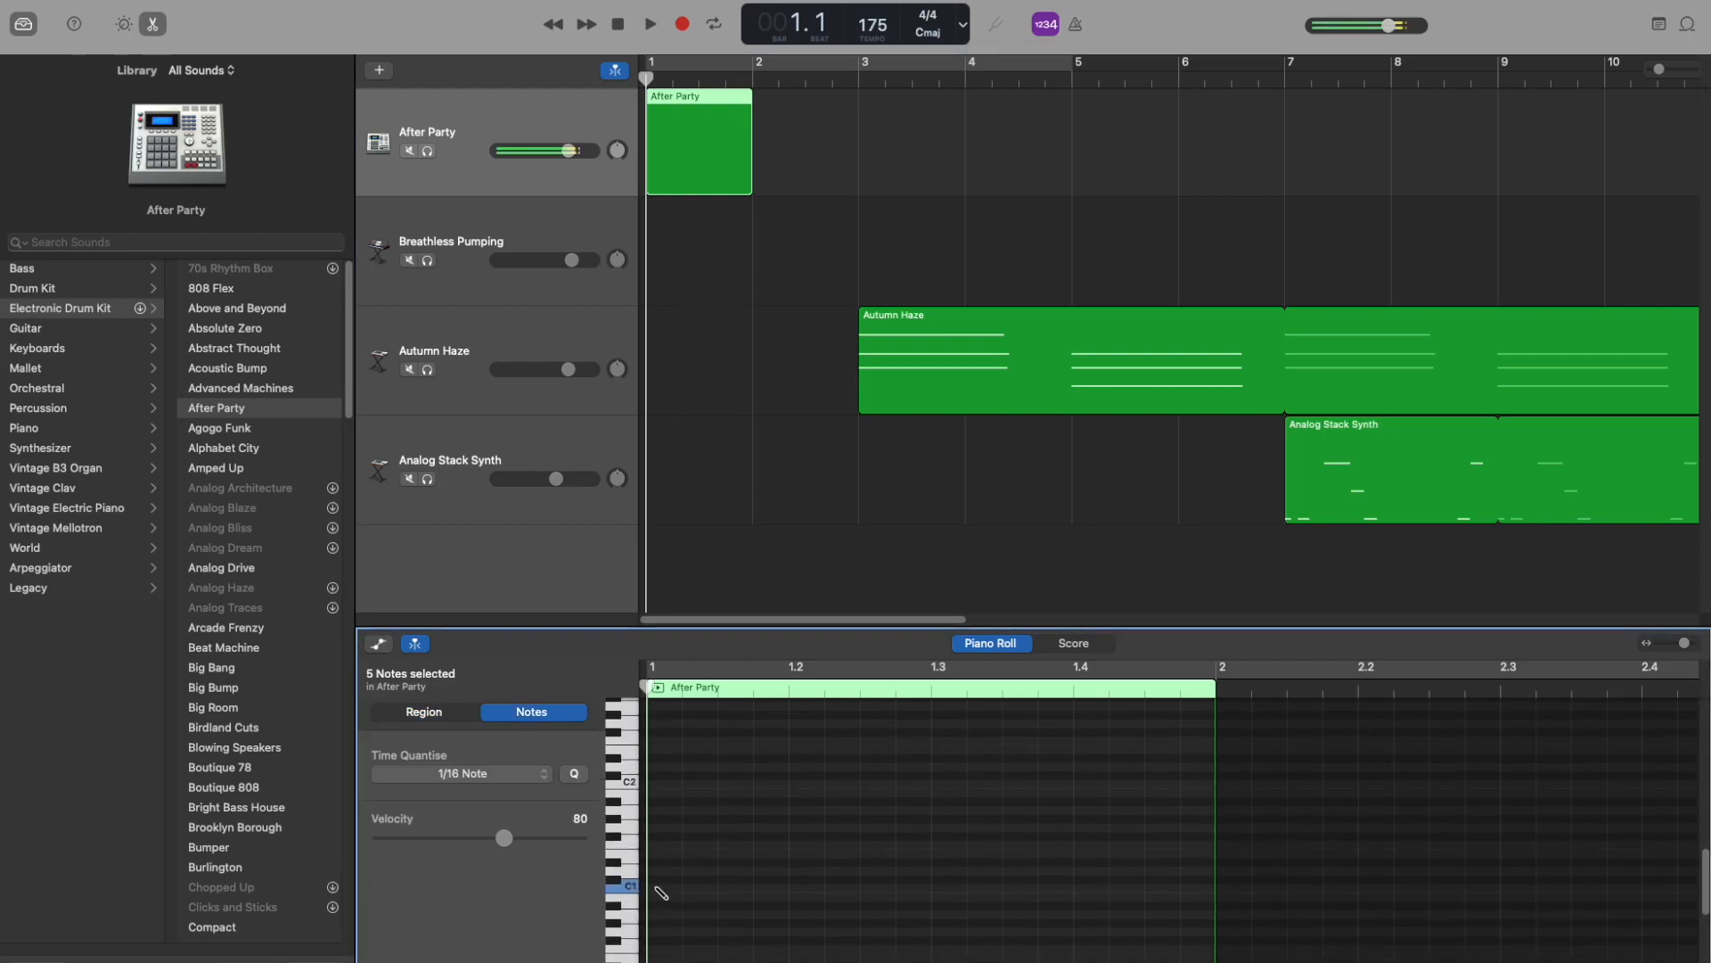
{"action": "left_click", "coordinate": [801, 870], "text": "super"}
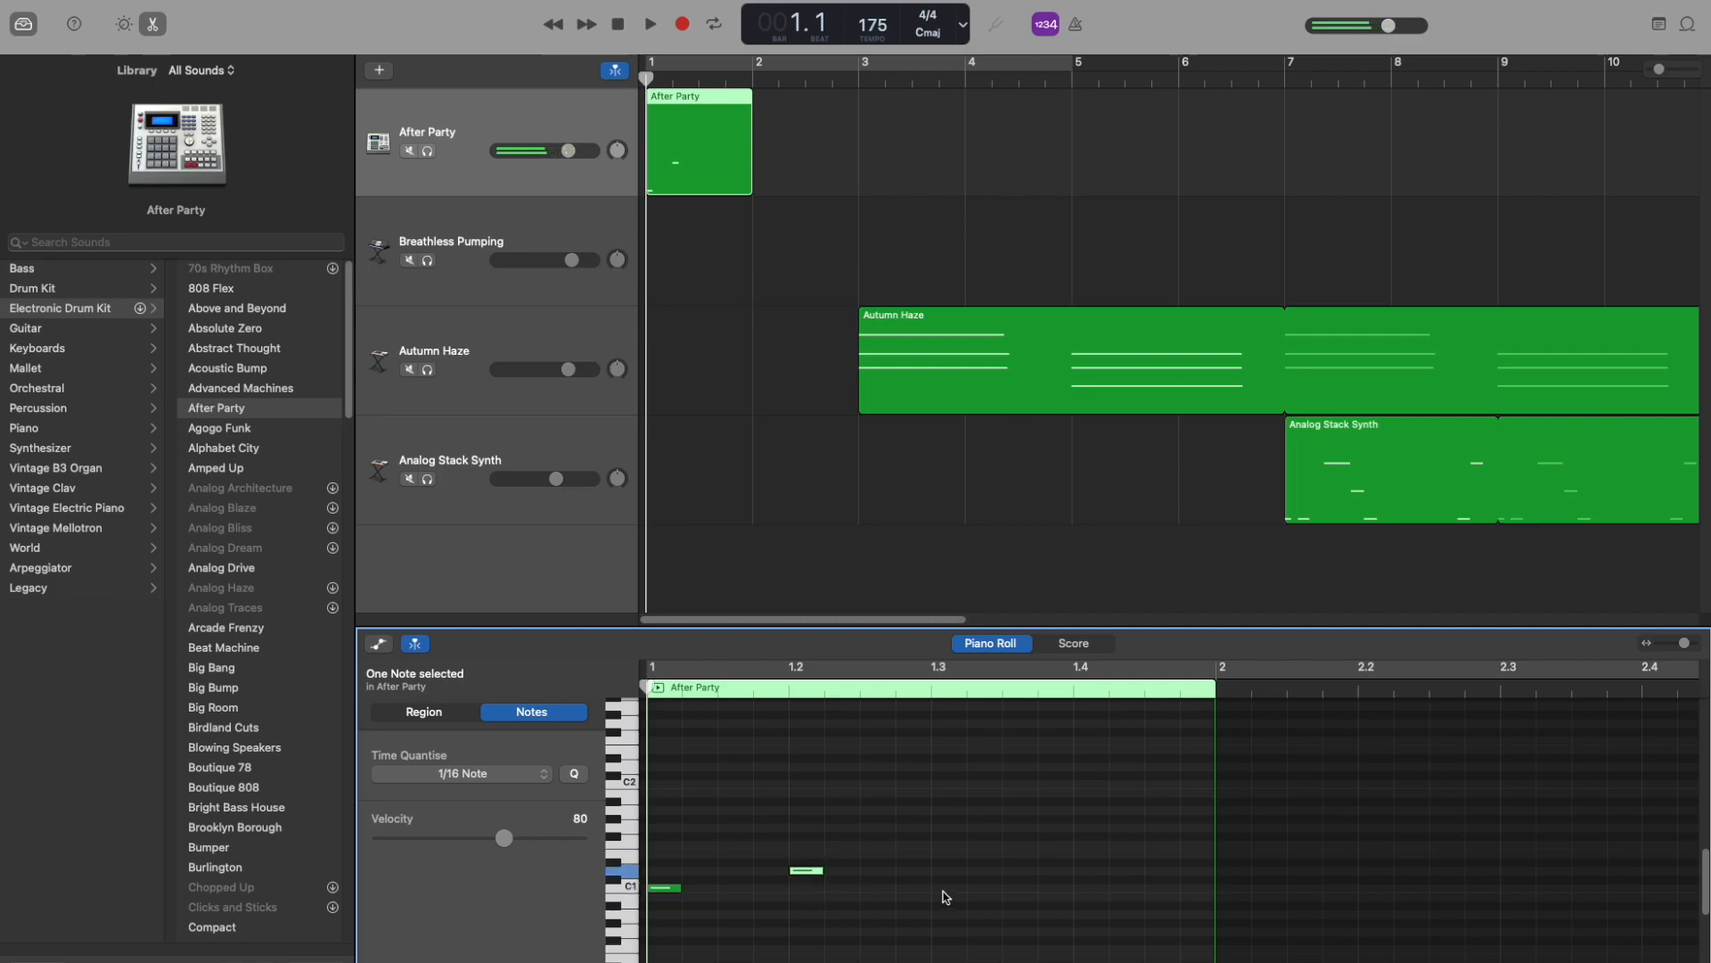
{"action": "left_click", "coordinate": [1087, 872], "text": "super"}
{"action": "left_click", "coordinate": [1018, 888], "text": "super"}
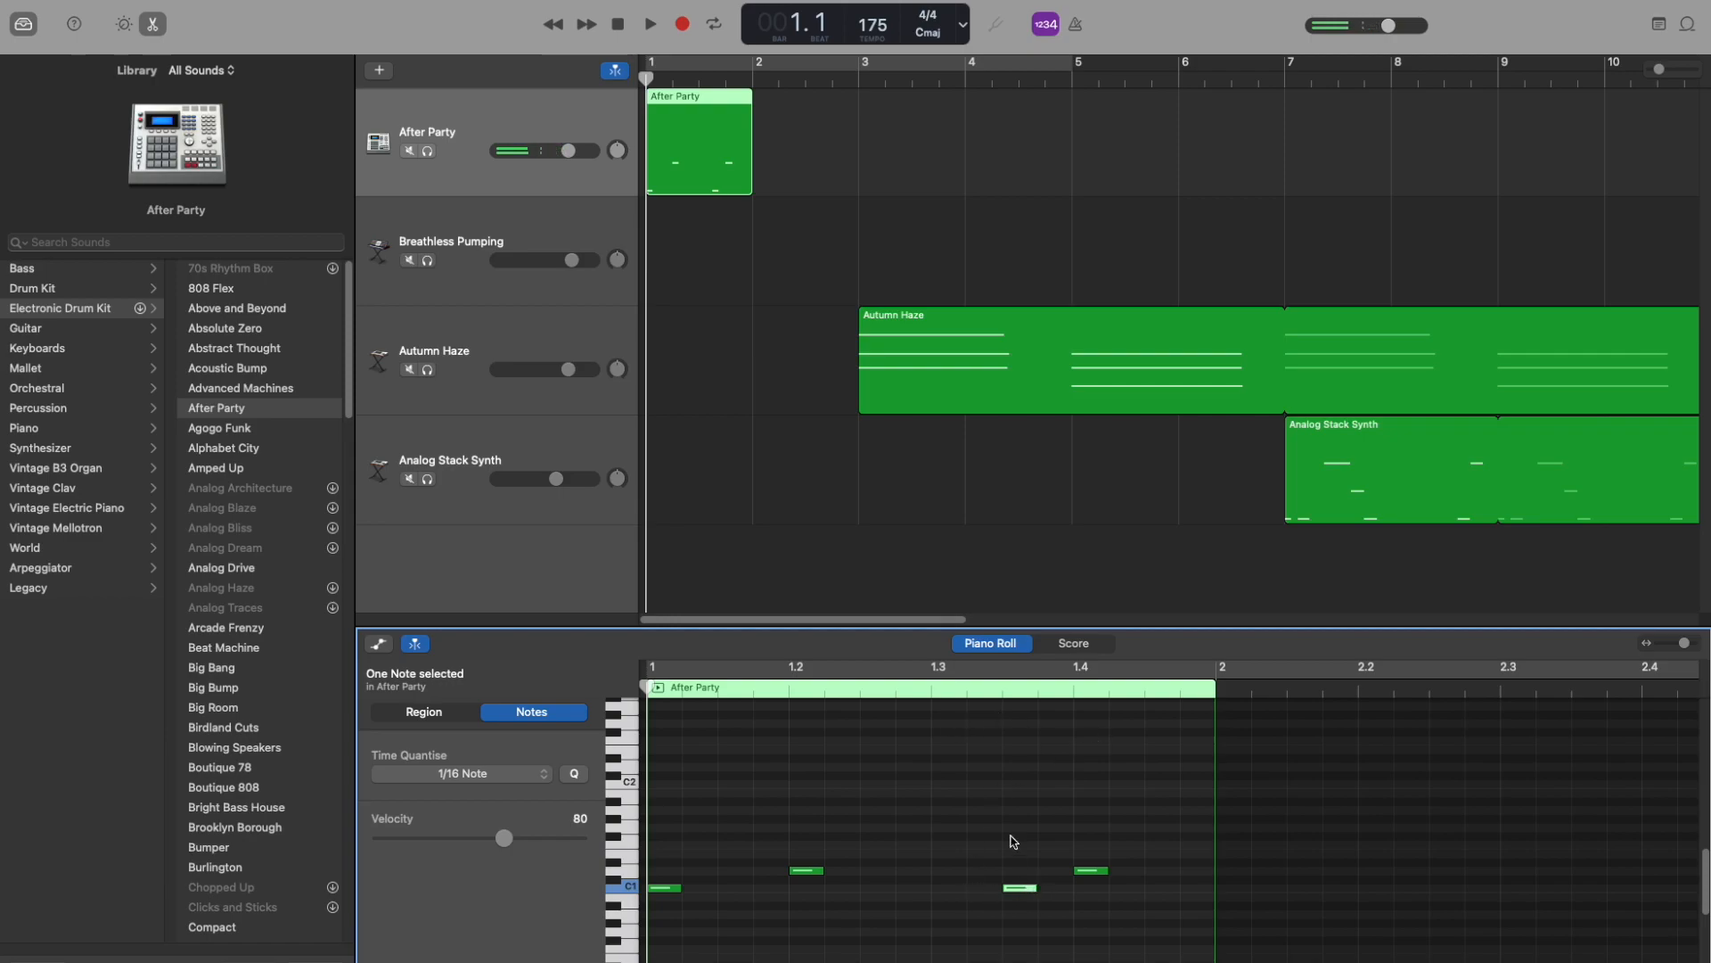
{"action": "left_click", "coordinate": [1002, 689]}
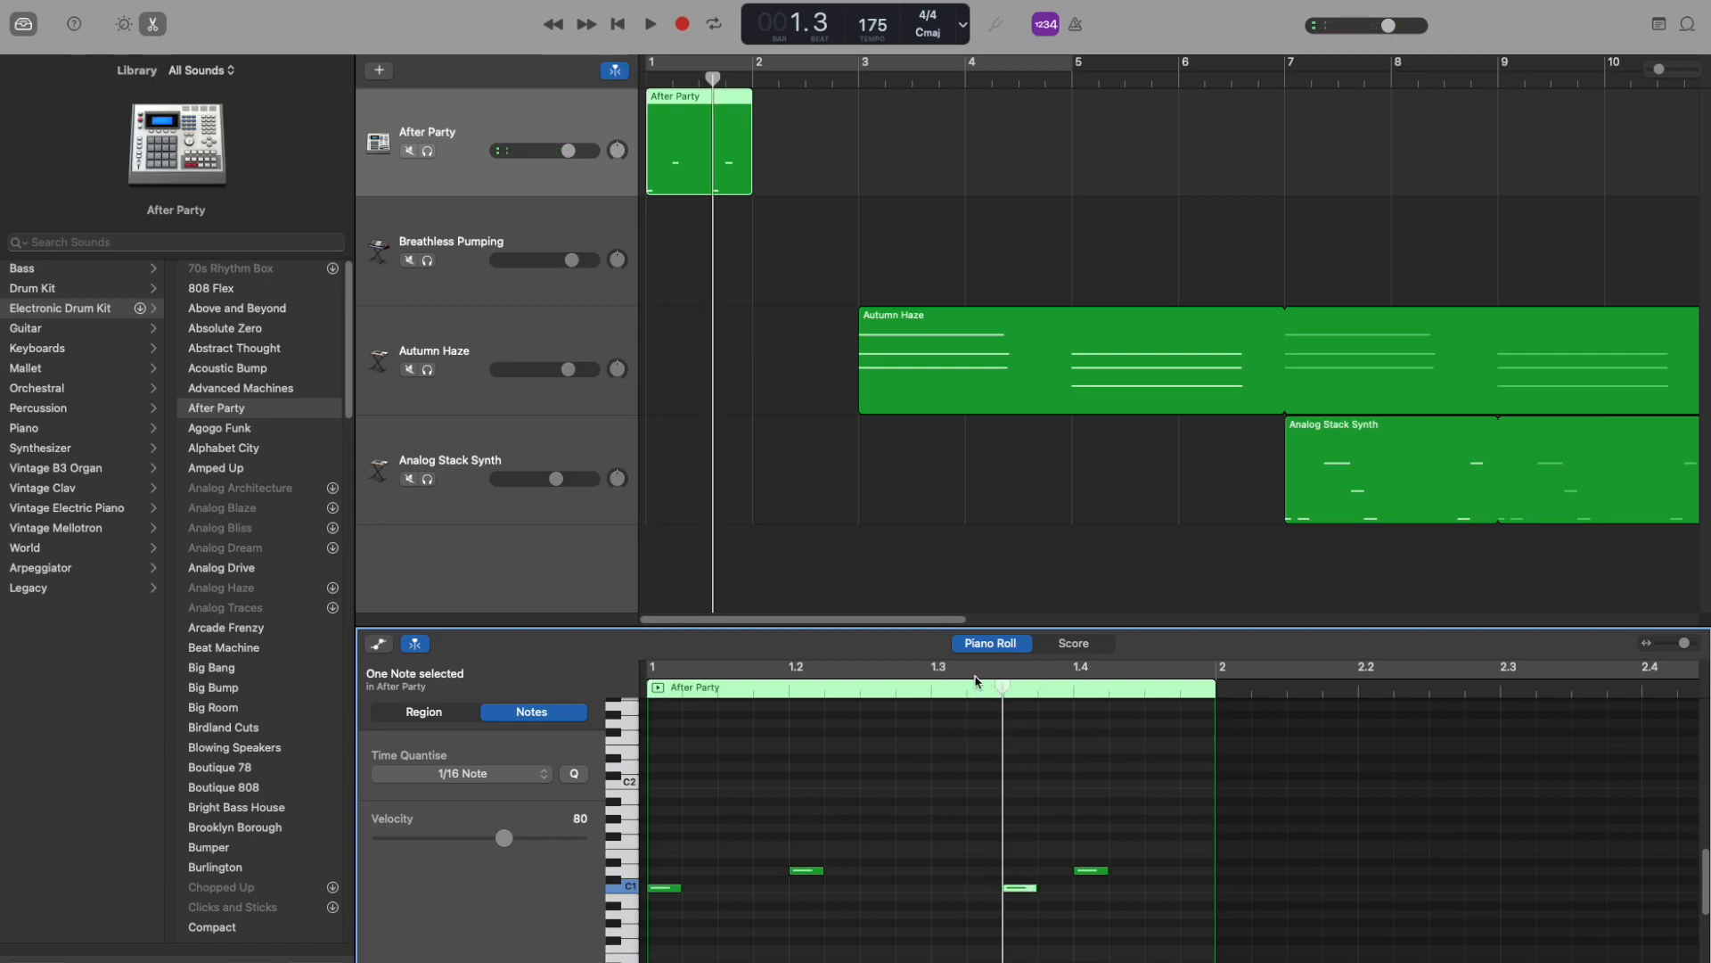
{"action": "left_click", "coordinate": [984, 786]}
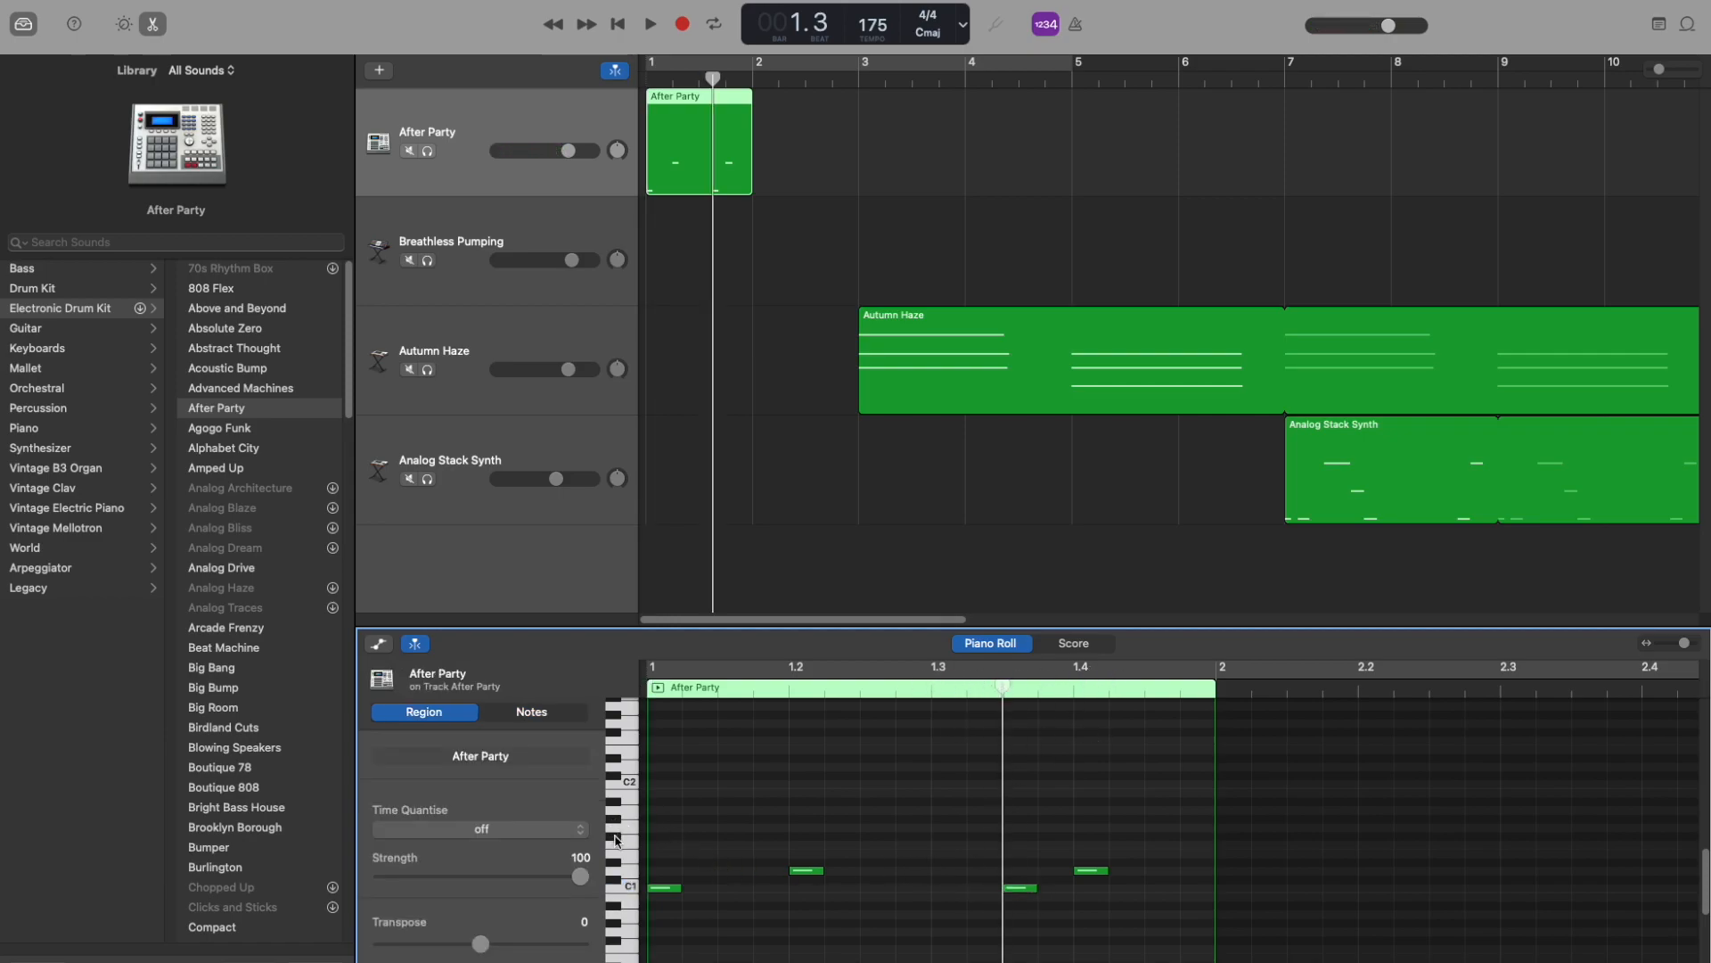
Fill the F#1 hi-hat row with sixteen consecutive sixteenth notes across bar 1
{"action": "left_click", "coordinate": [615, 839]}
{"action": "left_click", "coordinate": [664, 835]}
{"action": "left_click", "coordinate": [699, 835]}
{"action": "left_click", "coordinate": [736, 836]}
{"action": "left_click", "coordinate": [771, 836]}
{"action": "left_click", "coordinate": [807, 836]}
{"action": "left_click", "coordinate": [842, 835]}
{"action": "left_click", "coordinate": [878, 835]}
{"action": "left_click", "coordinate": [914, 835]}
{"action": "left_click", "coordinate": [950, 835]}
{"action": "left_click", "coordinate": [985, 835]}
{"action": "left_click", "coordinate": [1021, 835]}
{"action": "left_click", "coordinate": [1057, 835]}
{"action": "left_click", "coordinate": [1092, 835]}
{"action": "left_click", "coordinate": [1128, 835]}
{"action": "left_click", "coordinate": [1163, 836]}
{"action": "left_click", "coordinate": [1184, 835]}
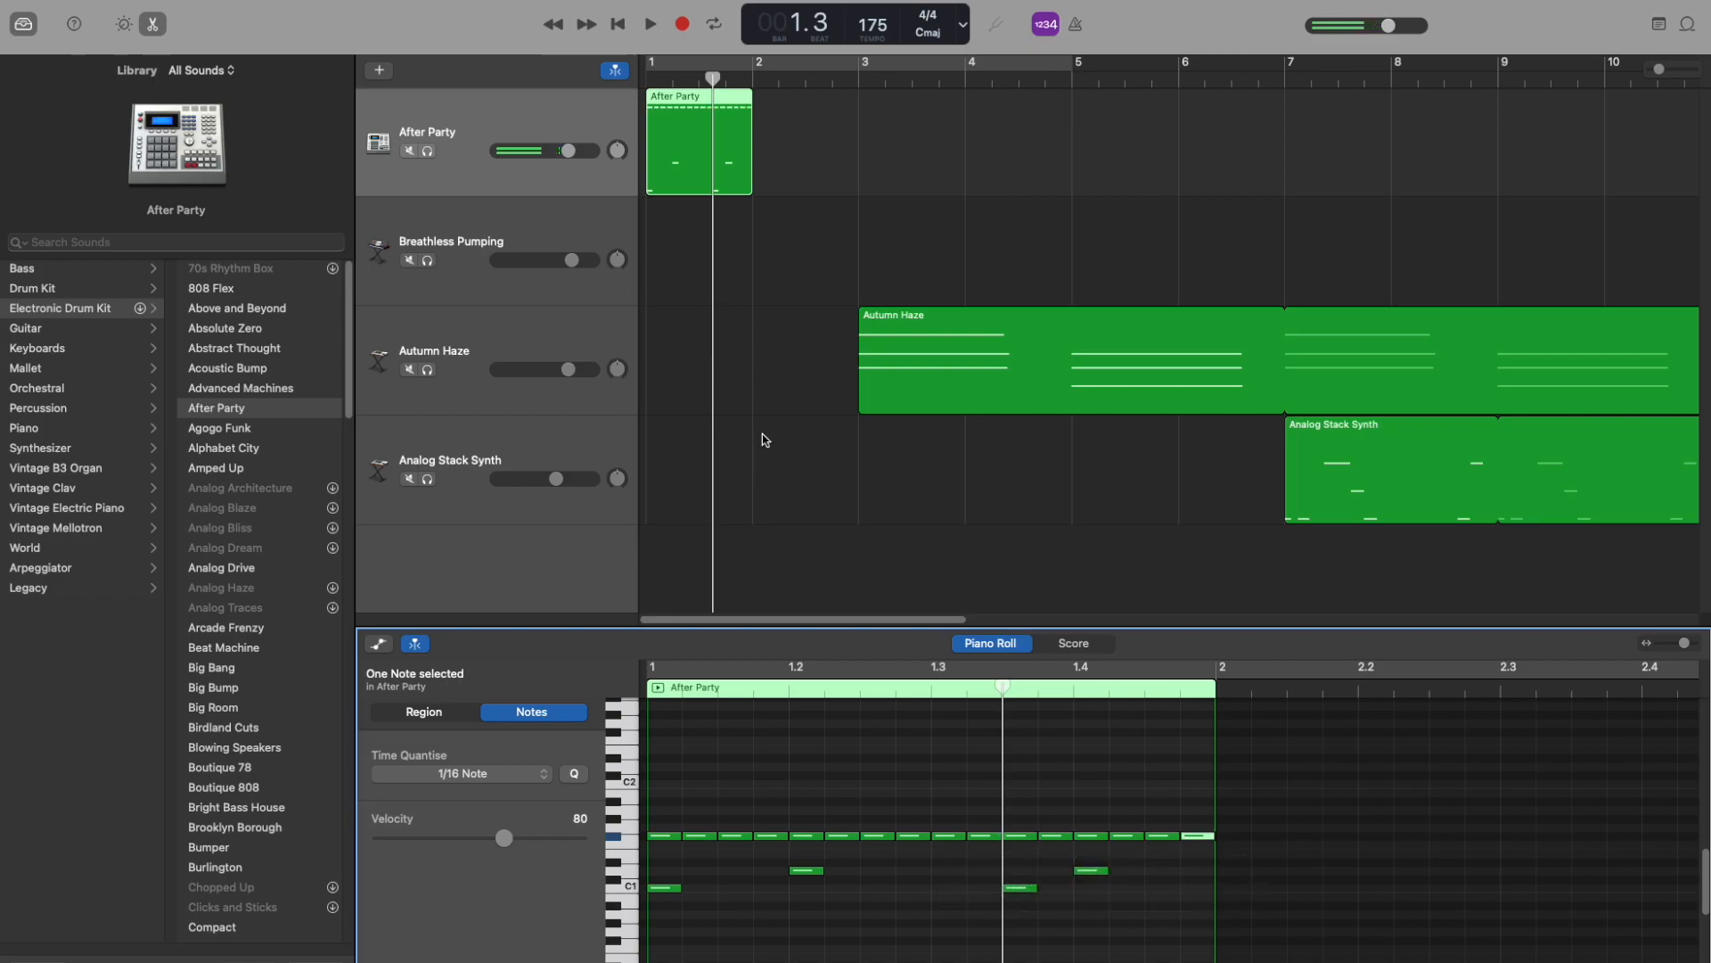
Set a cycle range covering exactly bar 1, matching the new After Party region
{"action": "left_click", "coordinate": [676, 62]}
{"action": "mouse_move", "coordinate": [680, 64]}
{"action": "left_mouse_down"}
{"action": "mouse_move", "coordinate": [764, 65]}
{"action": "mouse_move", "coordinate": [649, 64]}
{"action": "left_mouse_up"}
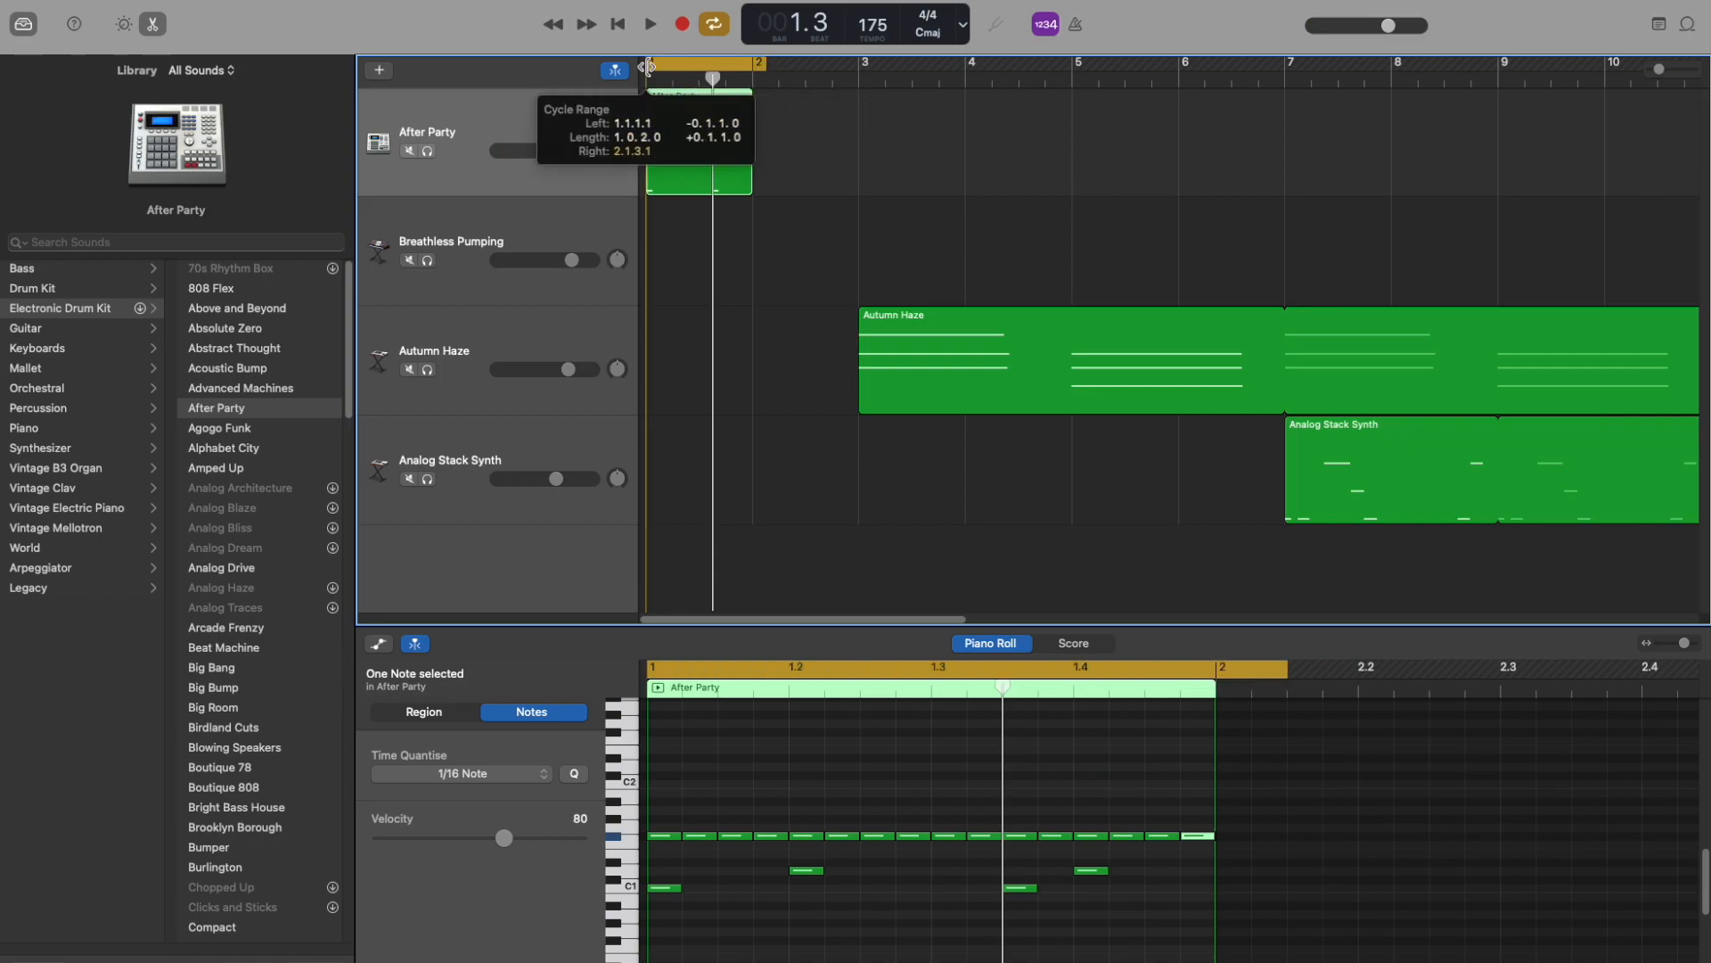
{"action": "left_click_drag", "start_coordinate": [759, 64], "coordinate": [754, 64]}
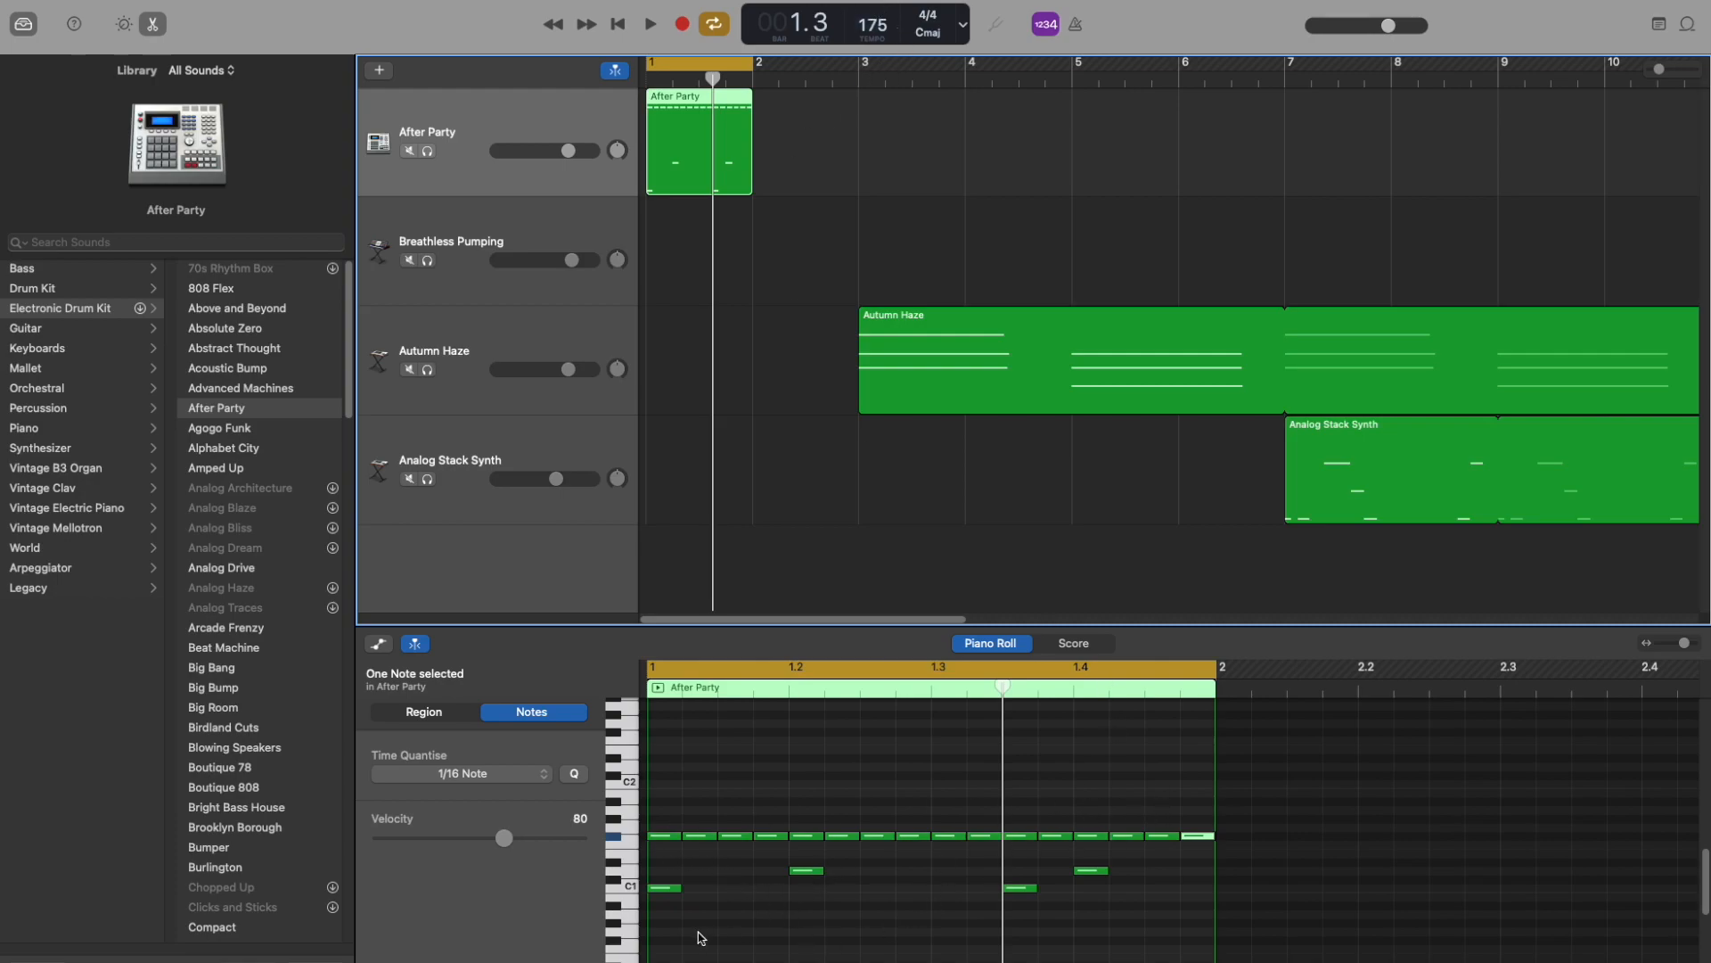
Deselect the notes and play the cycled one-bar drum pattern, then stop playback
{"action": "left_click", "coordinate": [922, 900]}
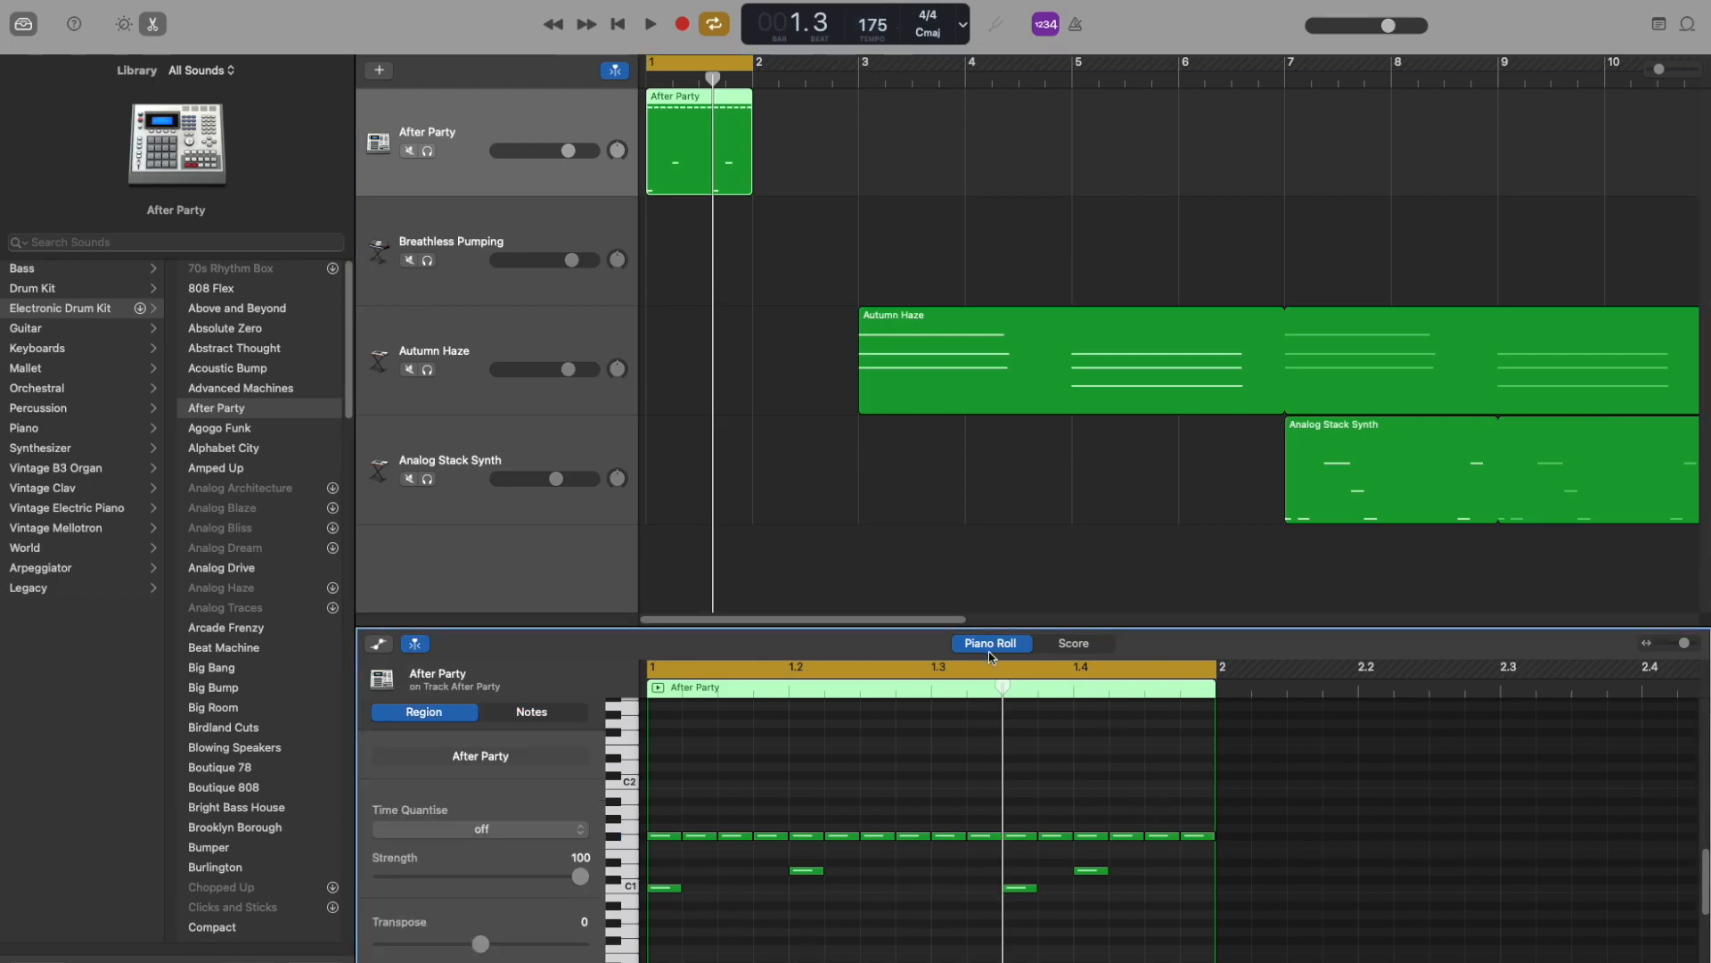
{"action": "key", "text": "space"}
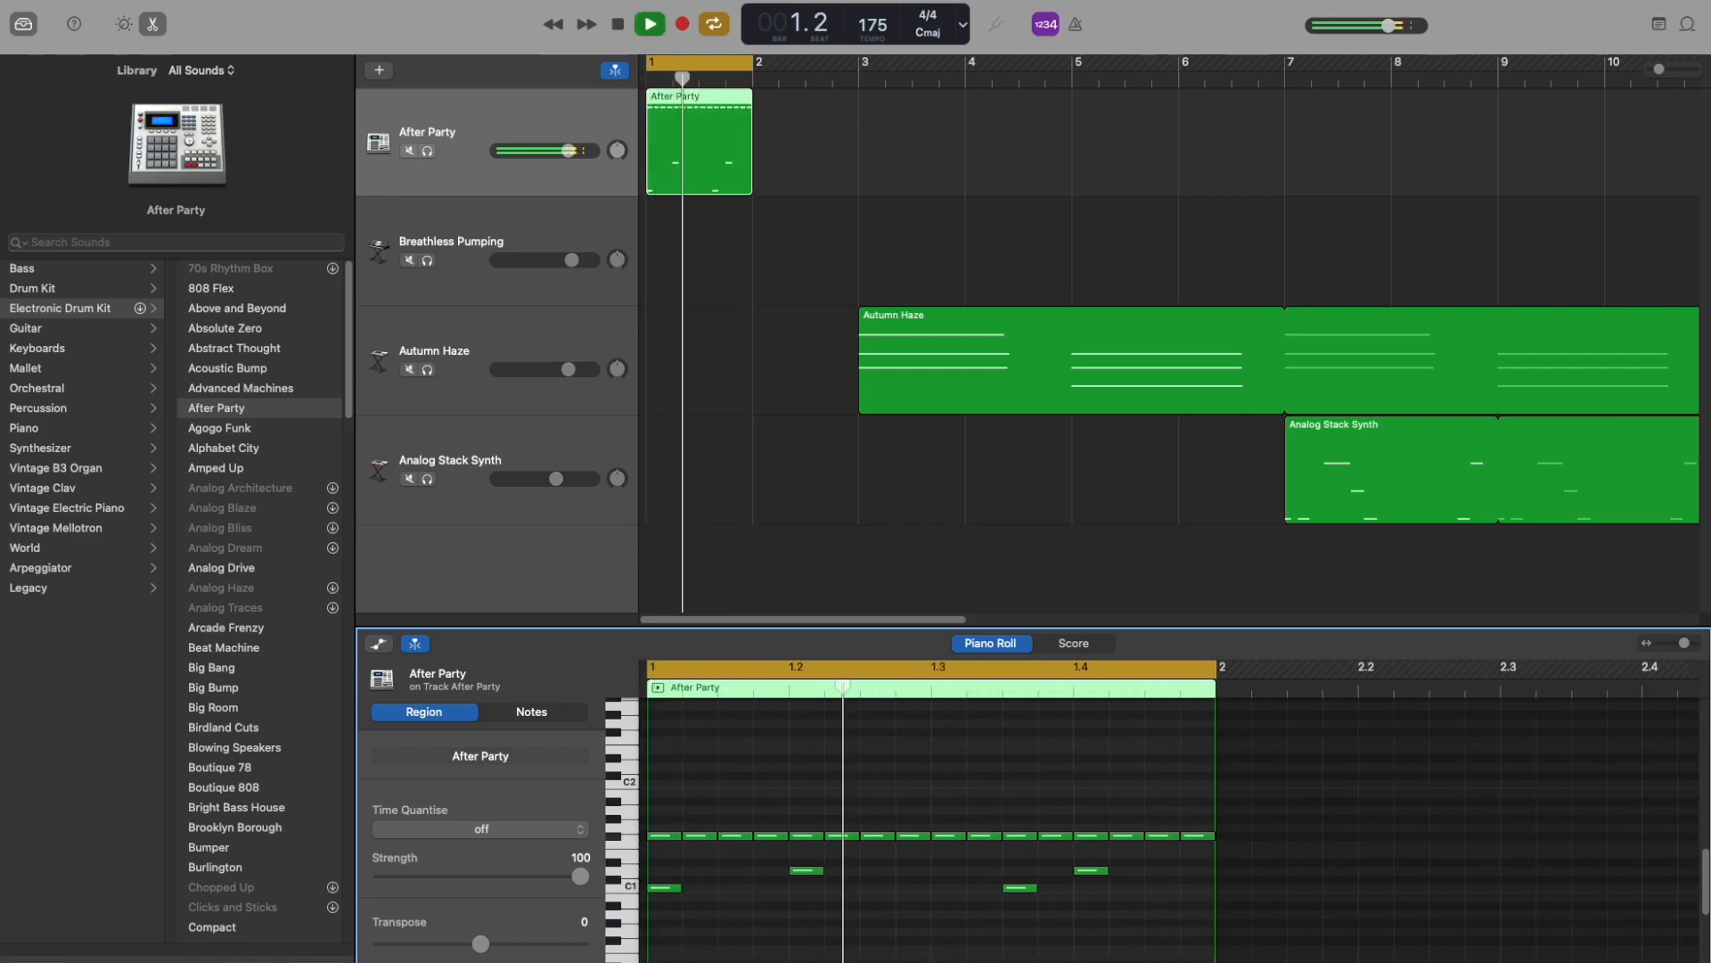
{"action": "key", "text": "space"}
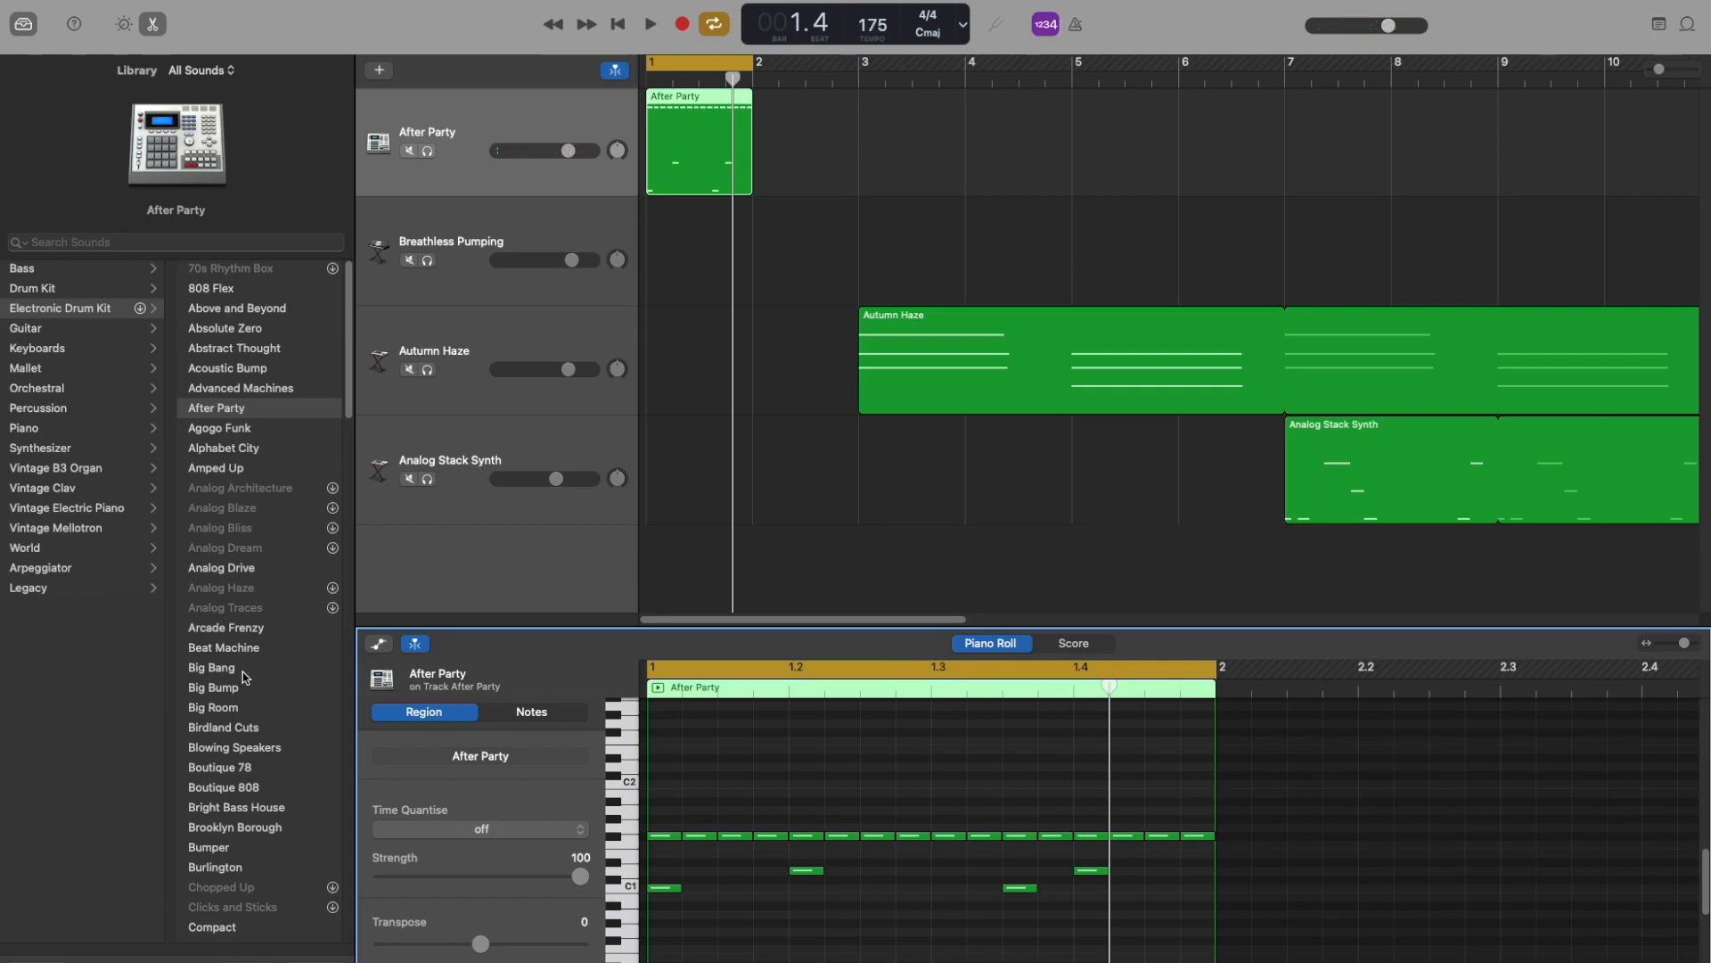
Switch the drum track's sound to the Beat Machine kit and audition the cycled one-bar pattern, stopping playback at the end
{"action": "left_click", "coordinate": [234, 648]}
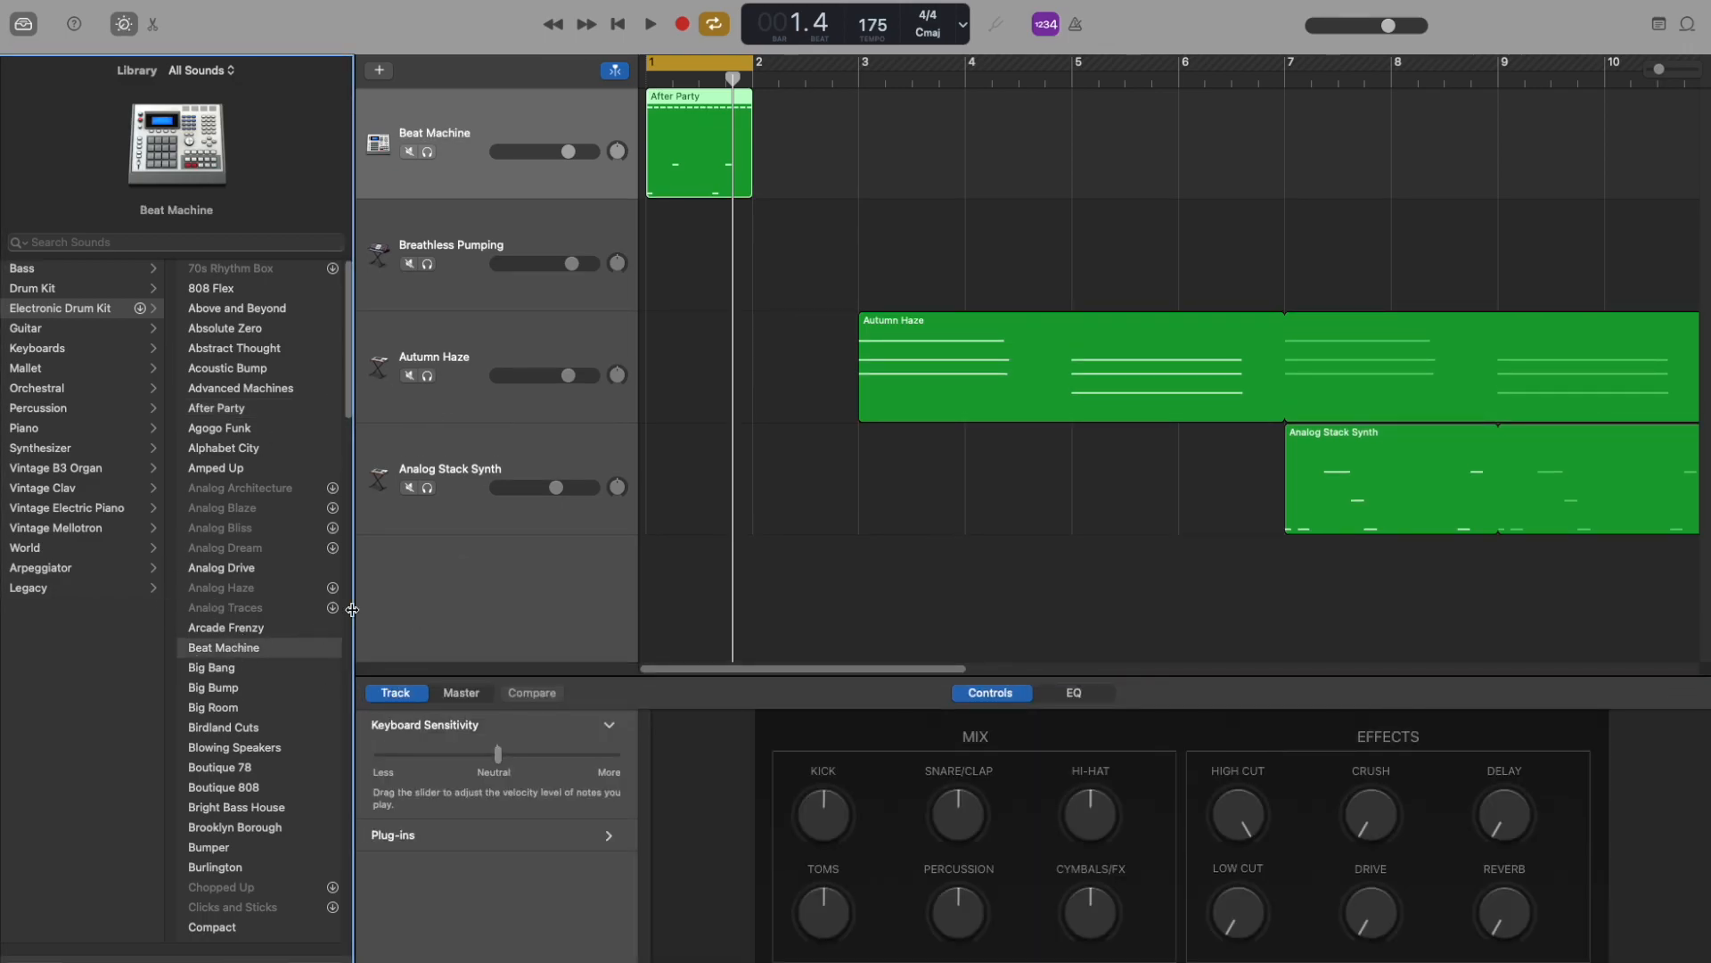
{"action": "key", "text": "space"}
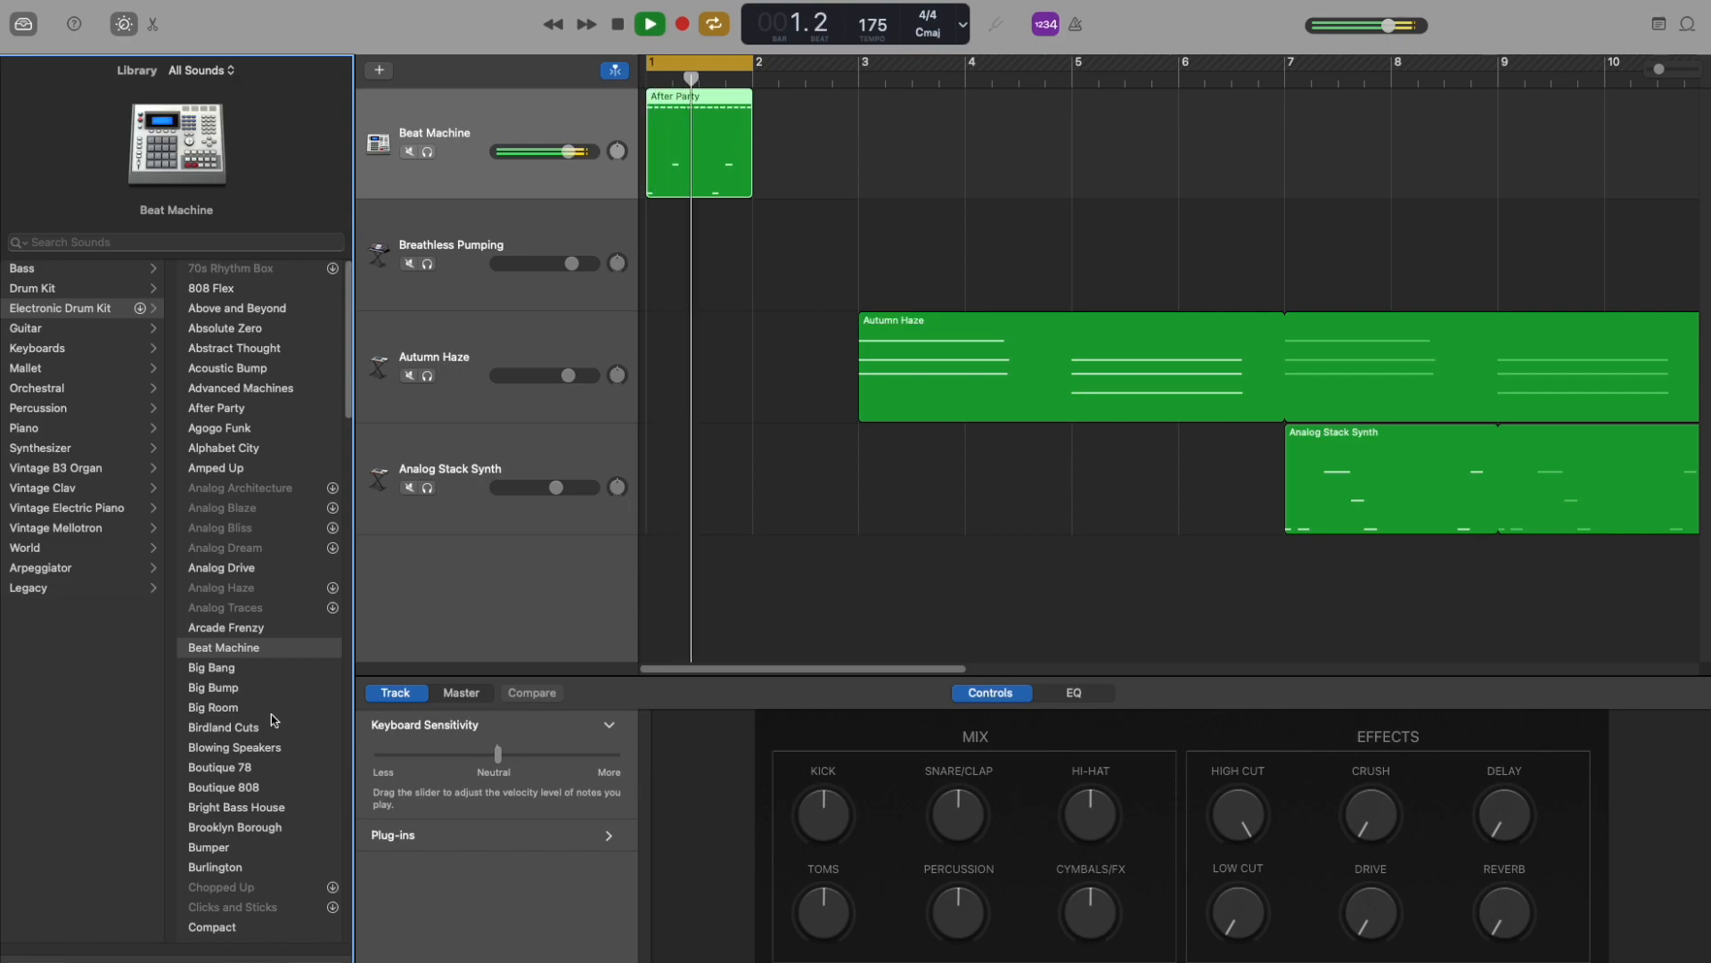
{"action": "key", "text": "space"}
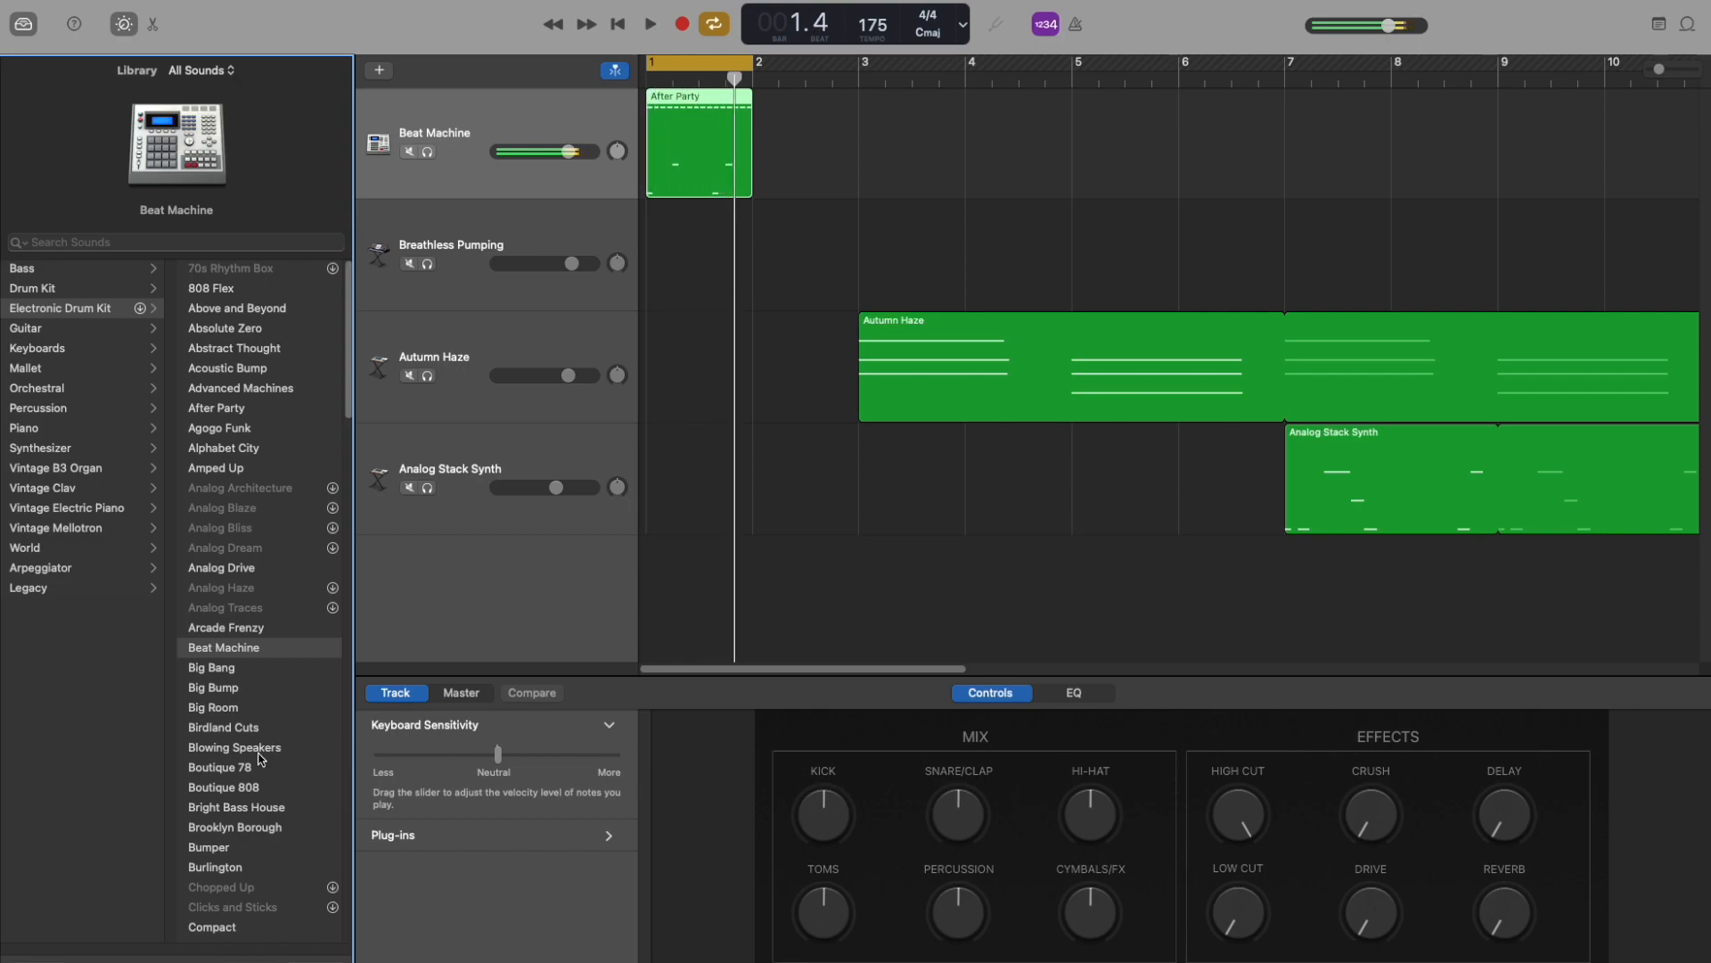
Change the drum track's sound to the Brooklyn Borough kit and play the cycled bar briefly to compare it
{"action": "left_click", "coordinate": [235, 827]}
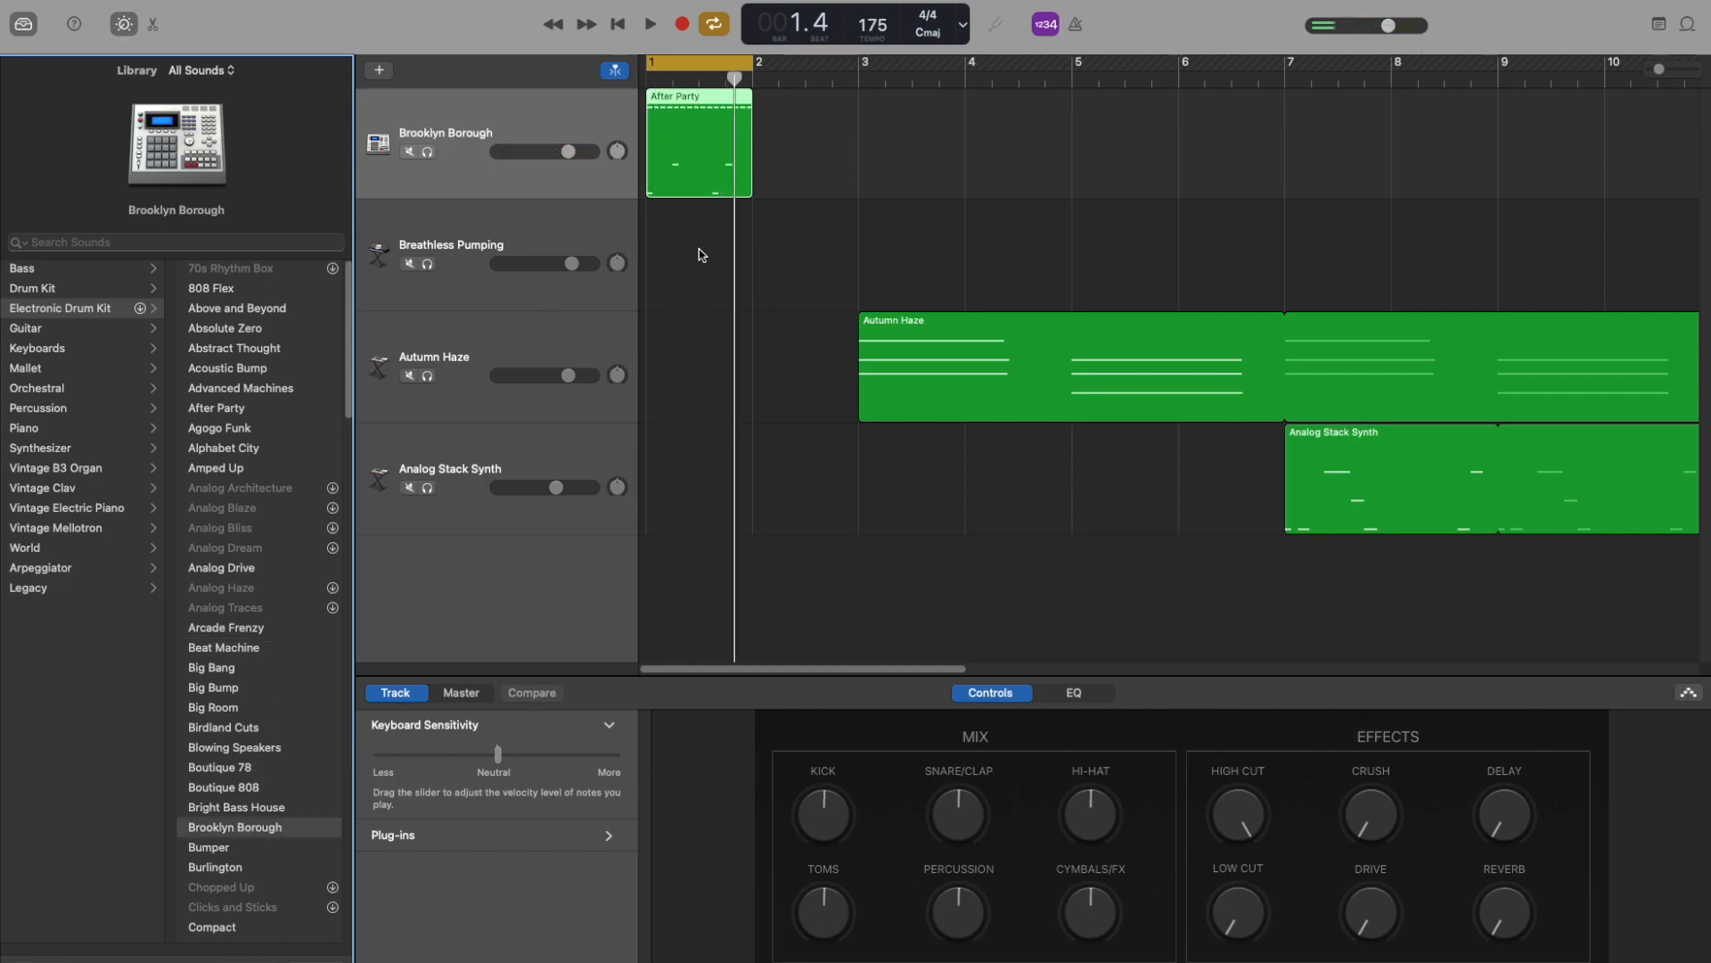
{"action": "key", "text": "space"}
{"action": "key", "text": "space"}
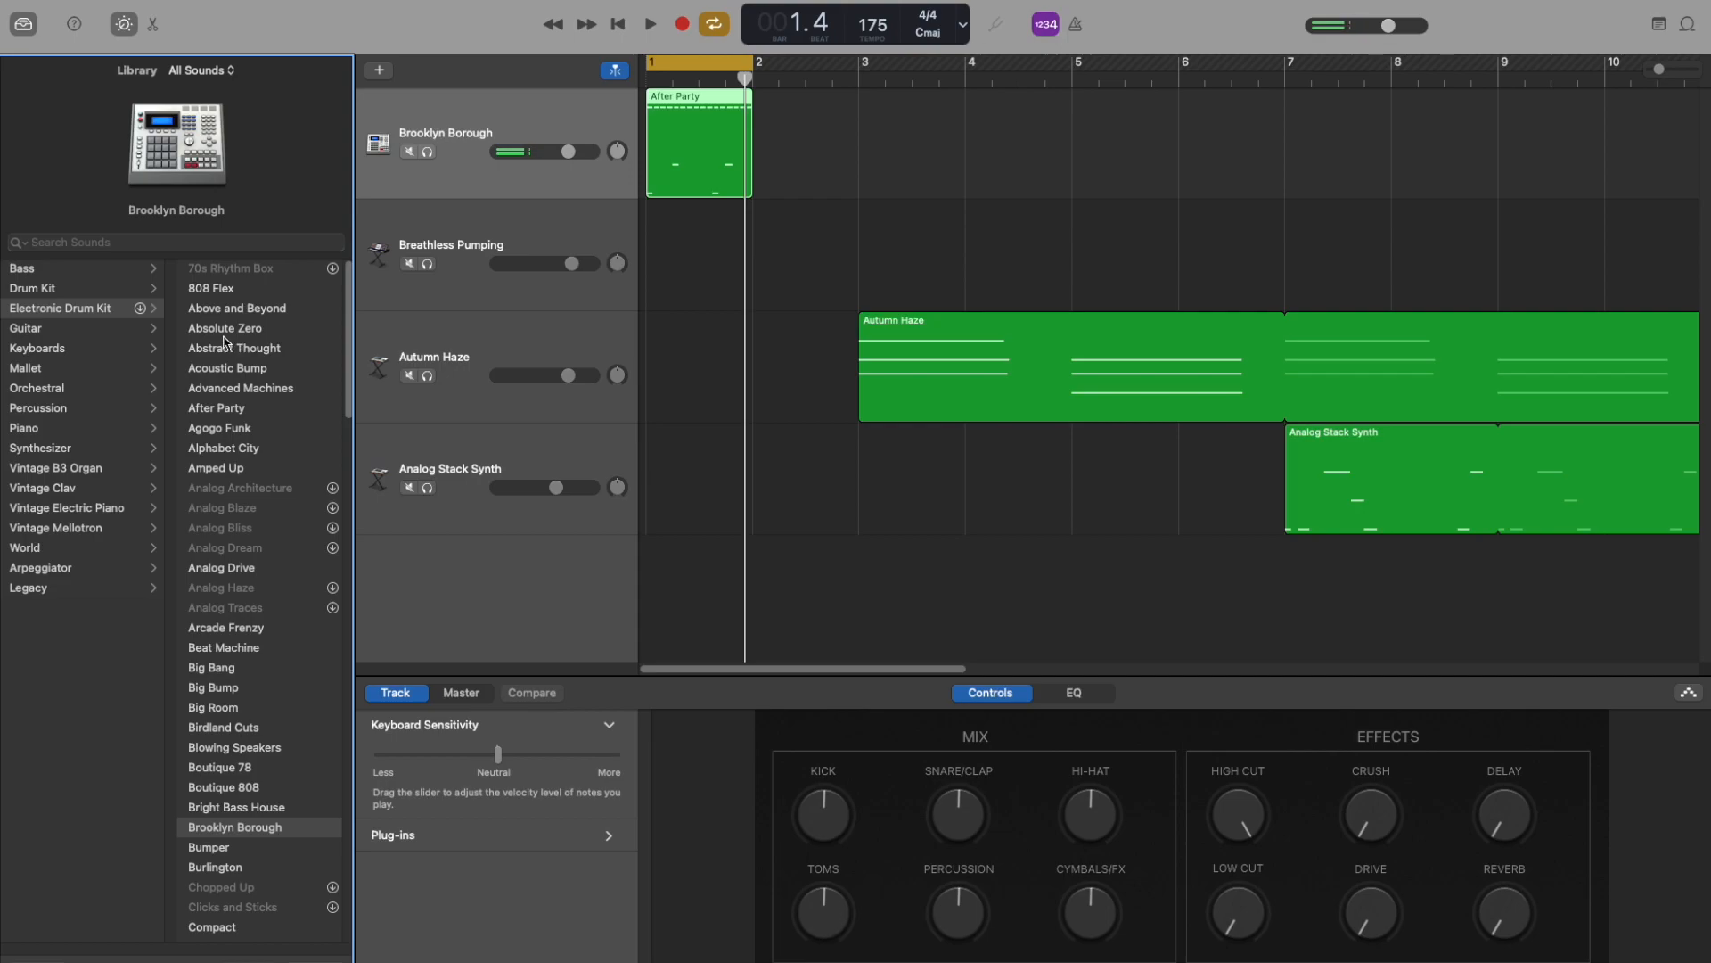
Load the Above and Beyond electronic drum kit on the drum track
{"action": "left_click", "coordinate": [237, 310]}
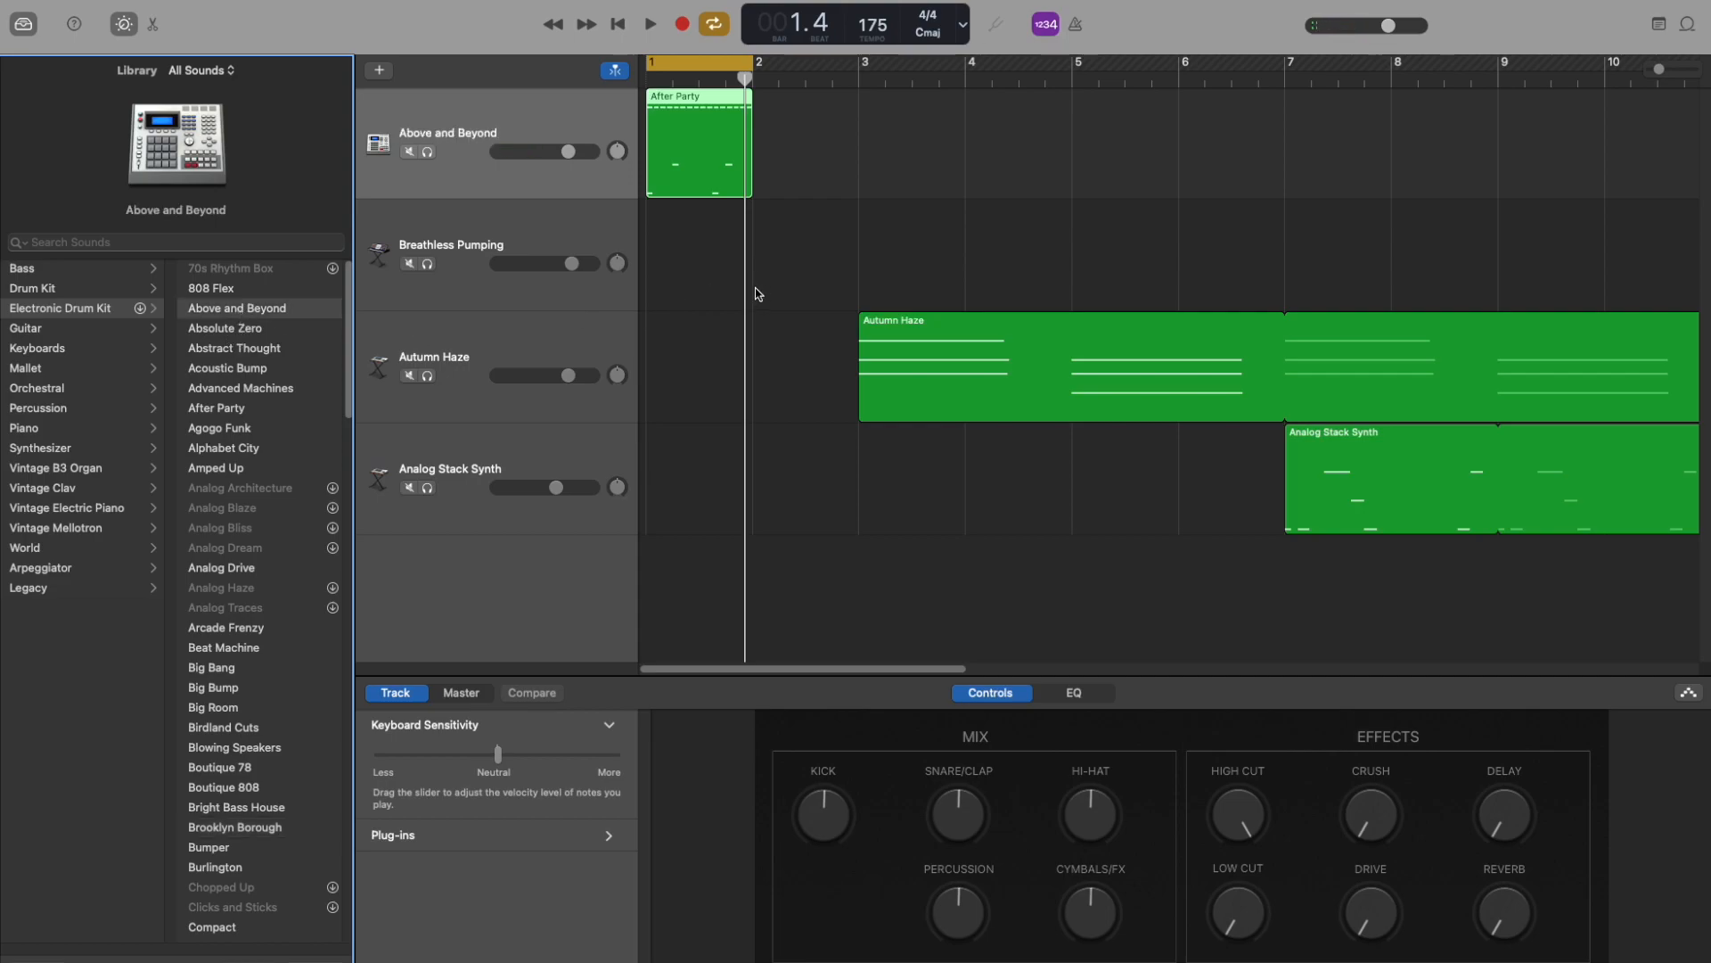